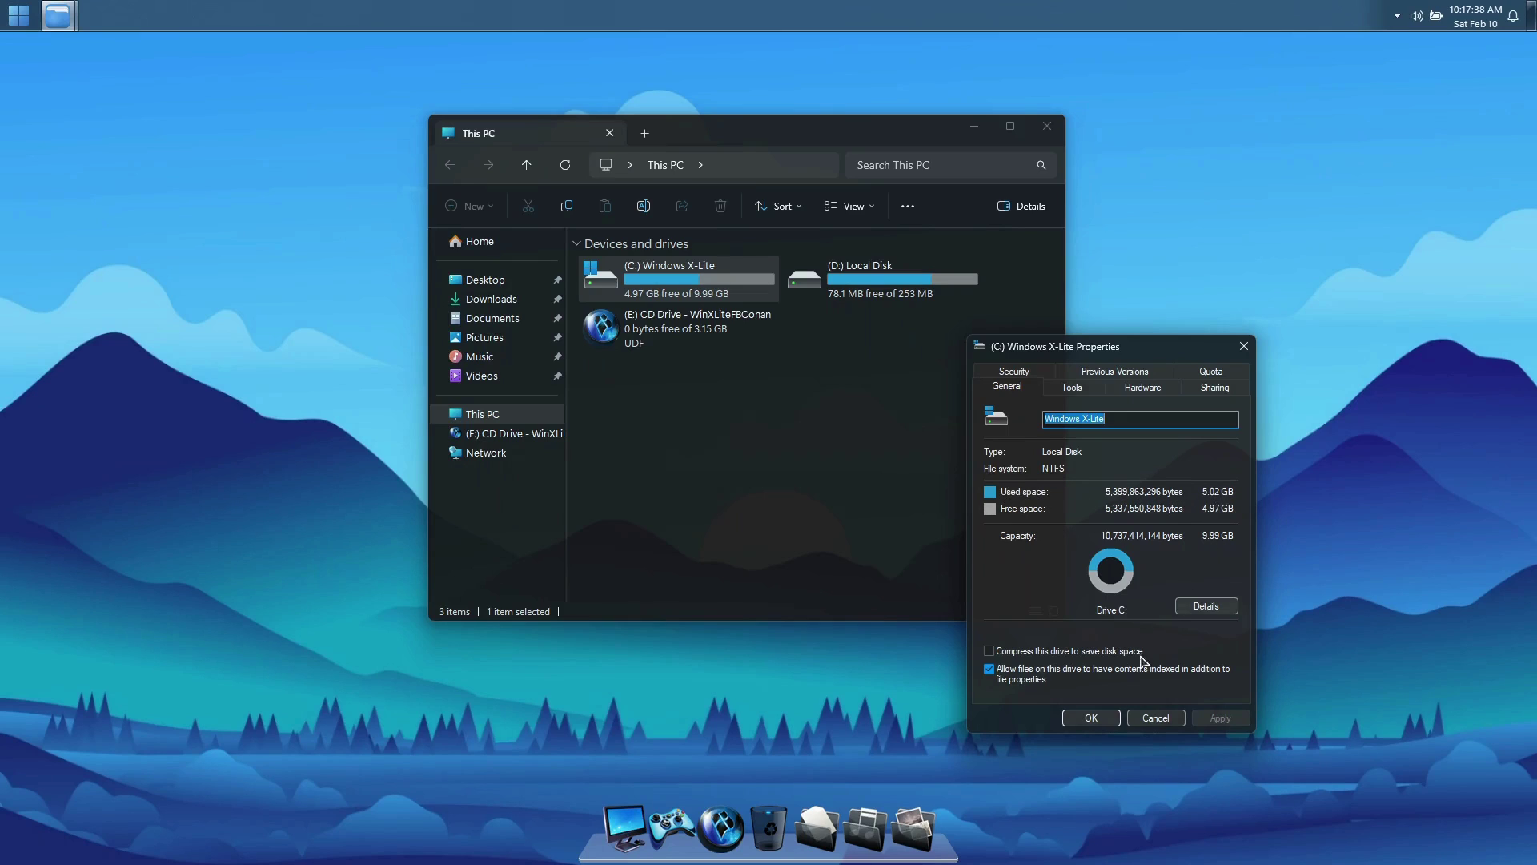
Close the Windows X-Lite (C:) drive properties and the This PC window.
click(1108, 718)
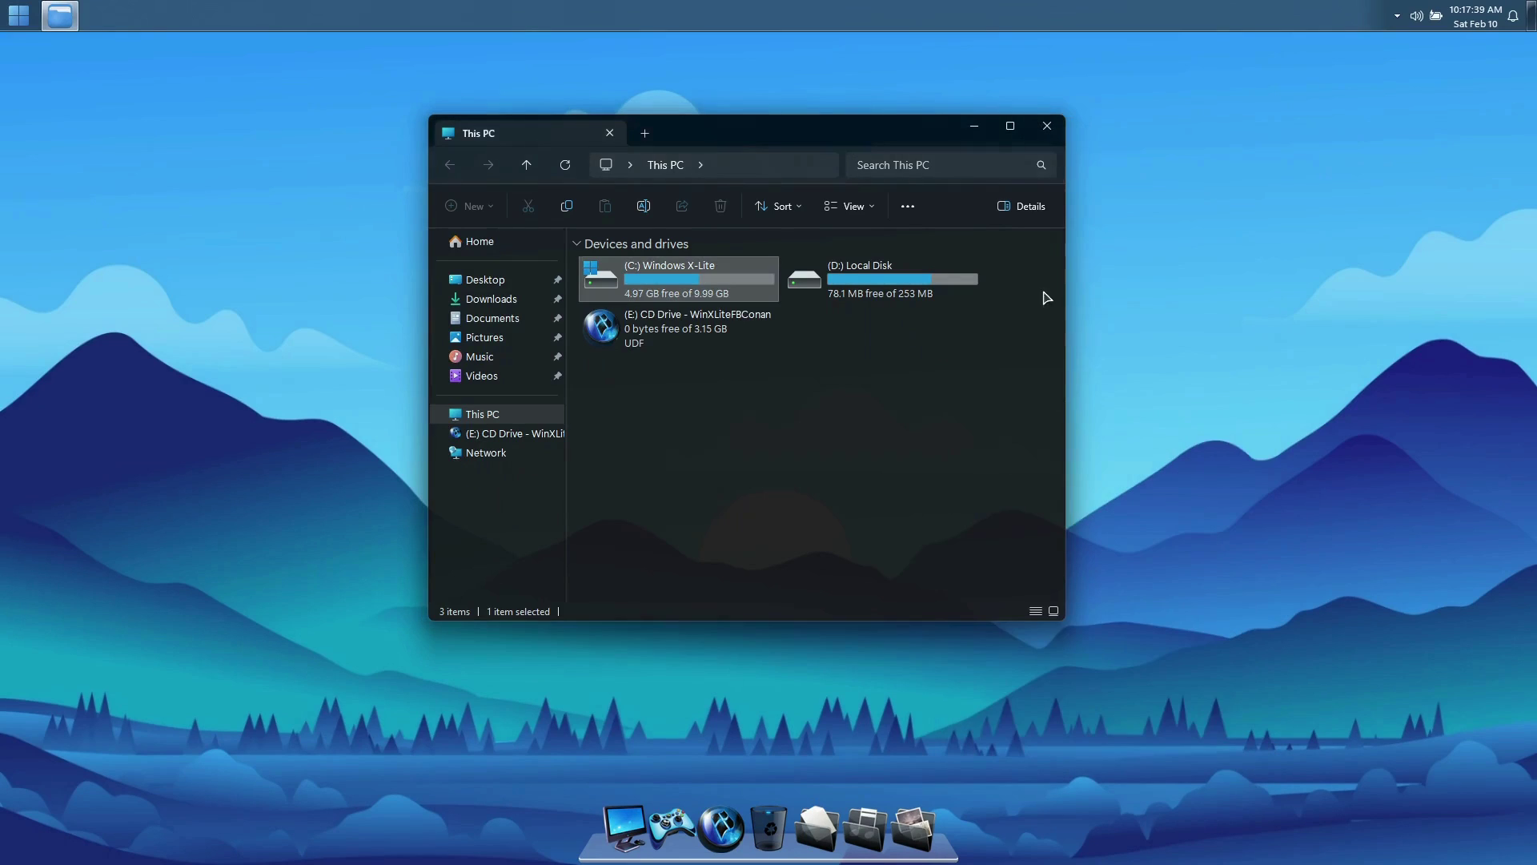
click(1046, 132)
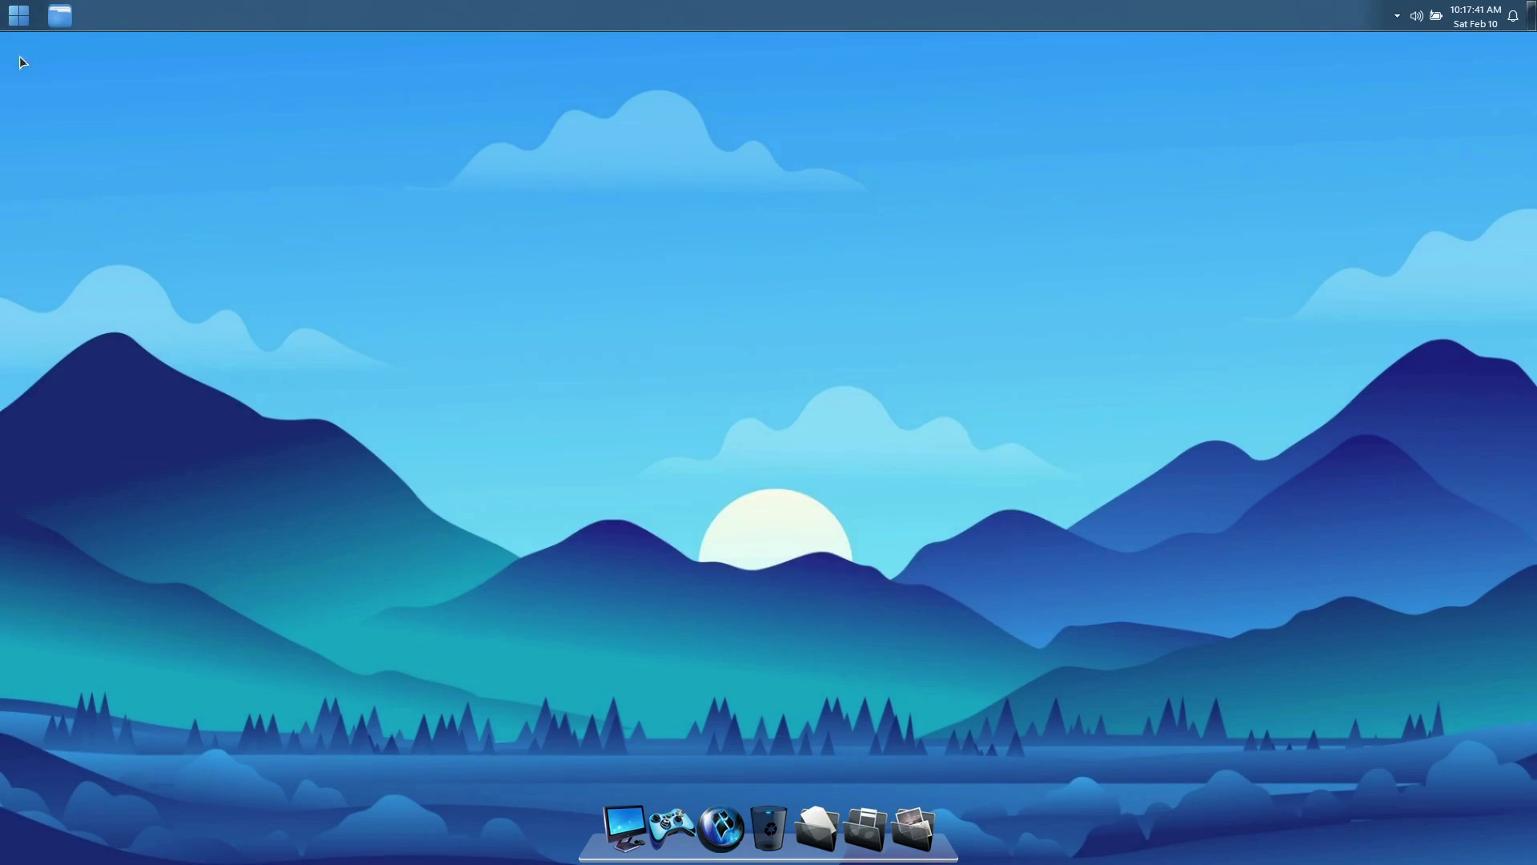
Open Settings to check the device name and Windows edition, close it, and open the extras shortcut on the dock.
click(16, 14)
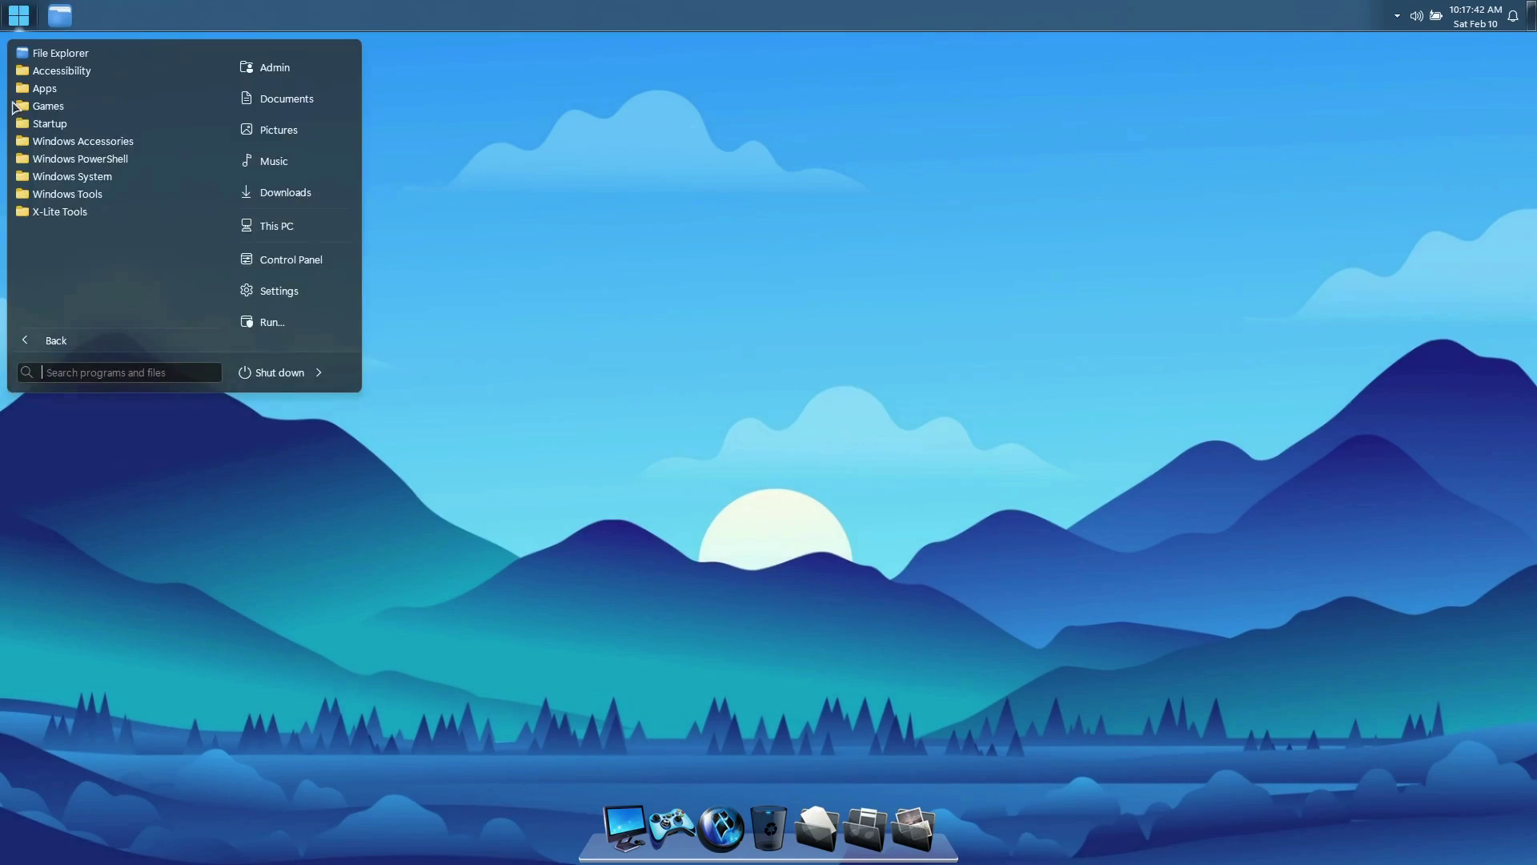
click(286, 293)
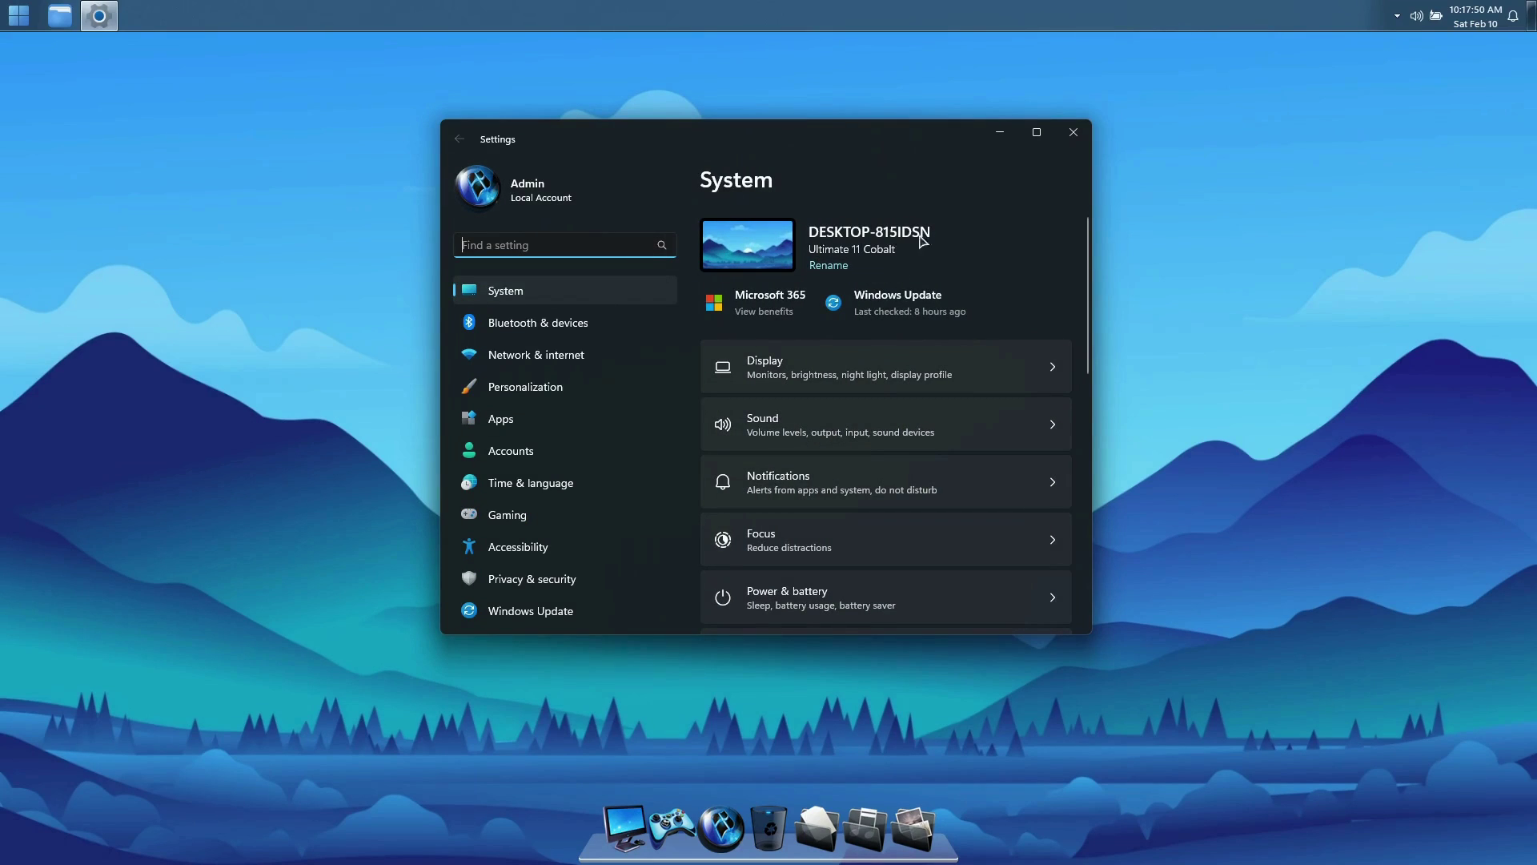
click(1072, 136)
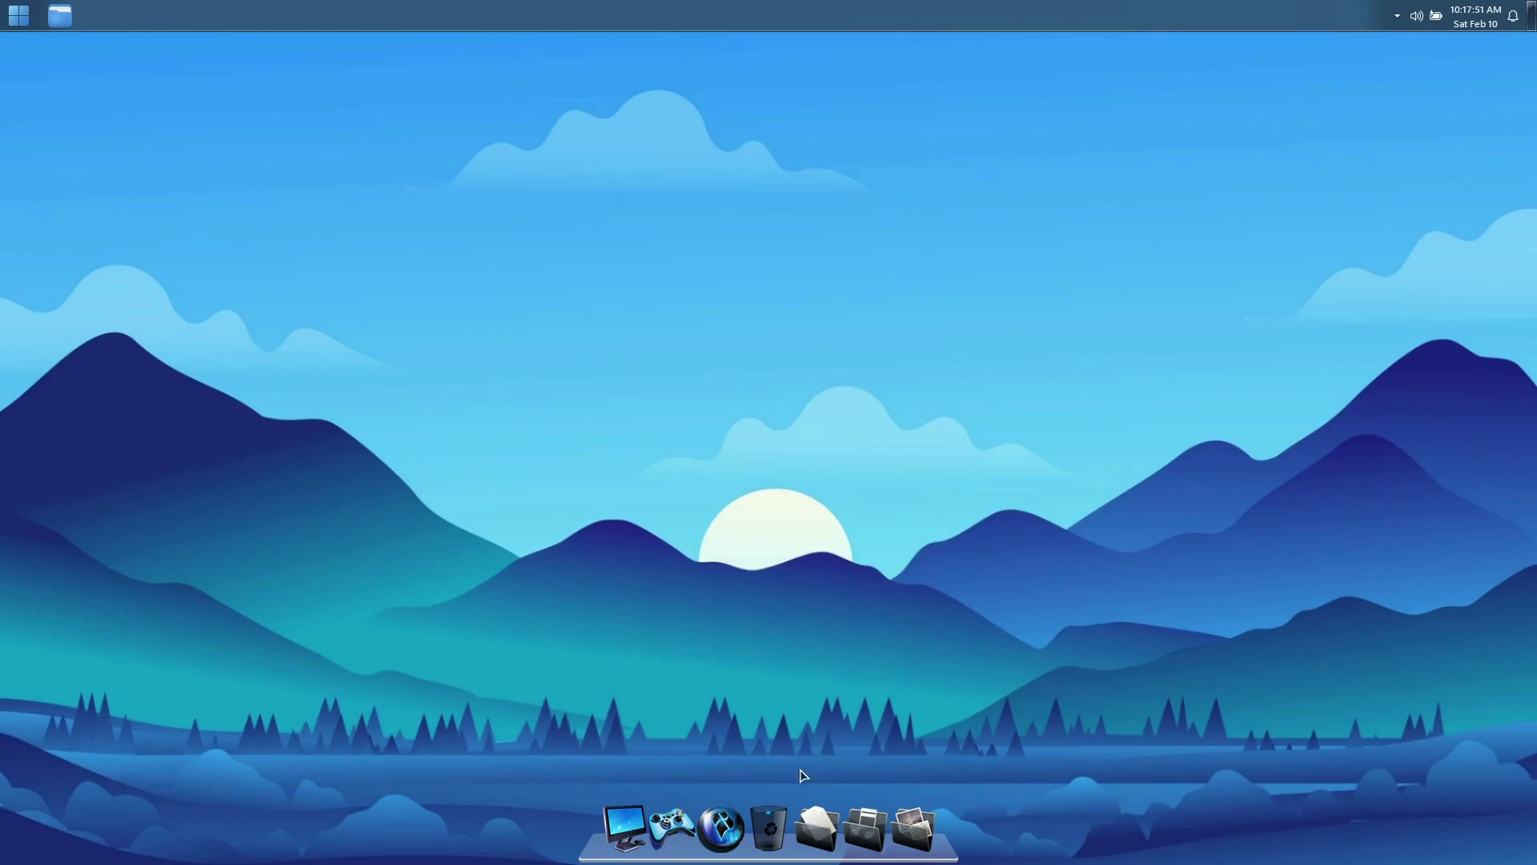
click(727, 823)
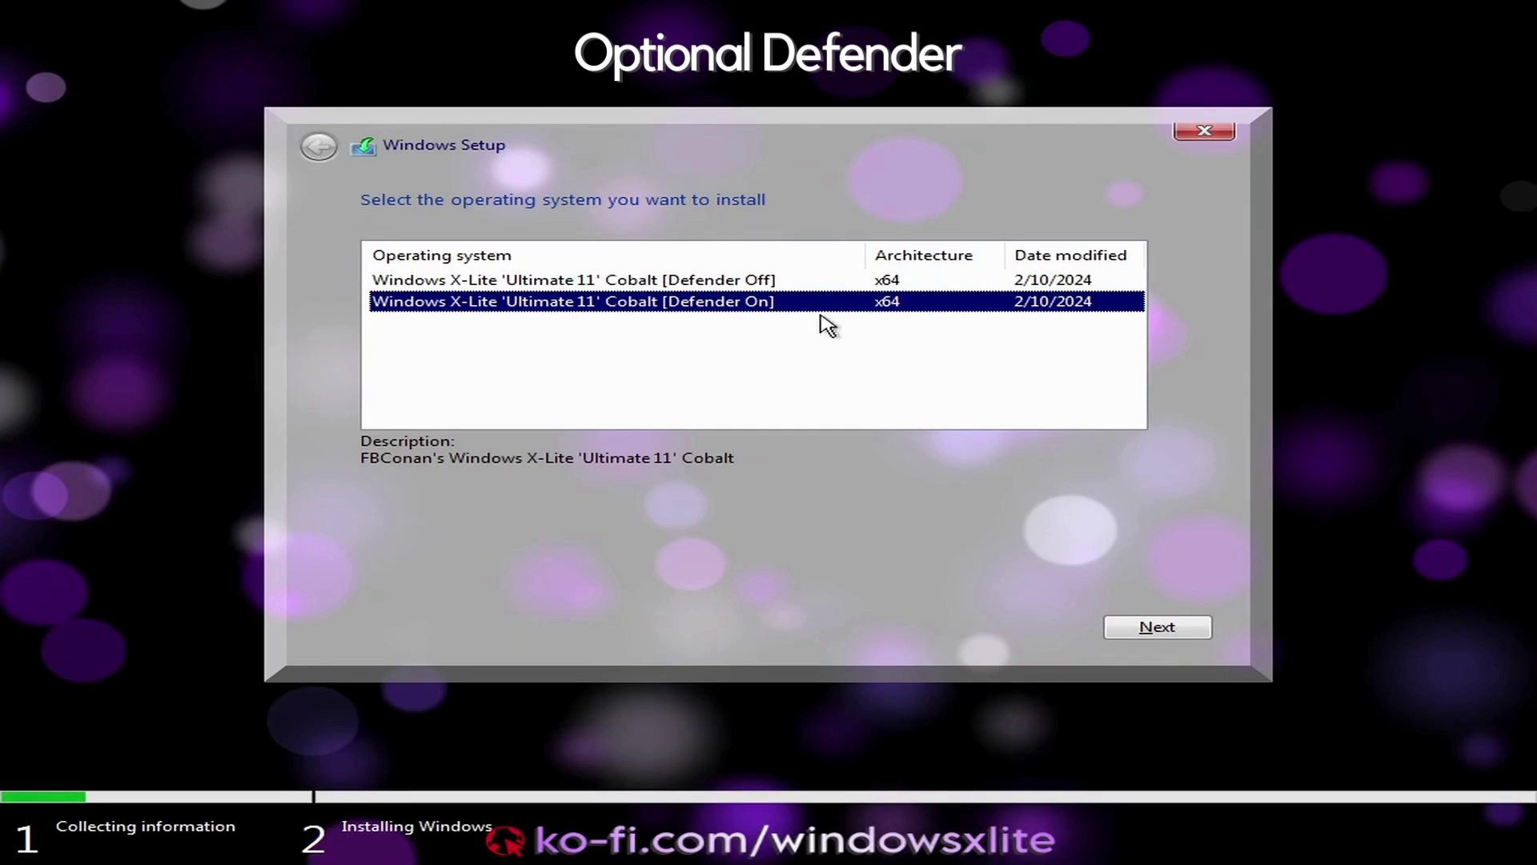
Choose the Windows X-Lite 'Ultimate 11' Cobalt [Defender Off] edition as the operating system to install and continue the setup.
click(777, 282)
click(778, 304)
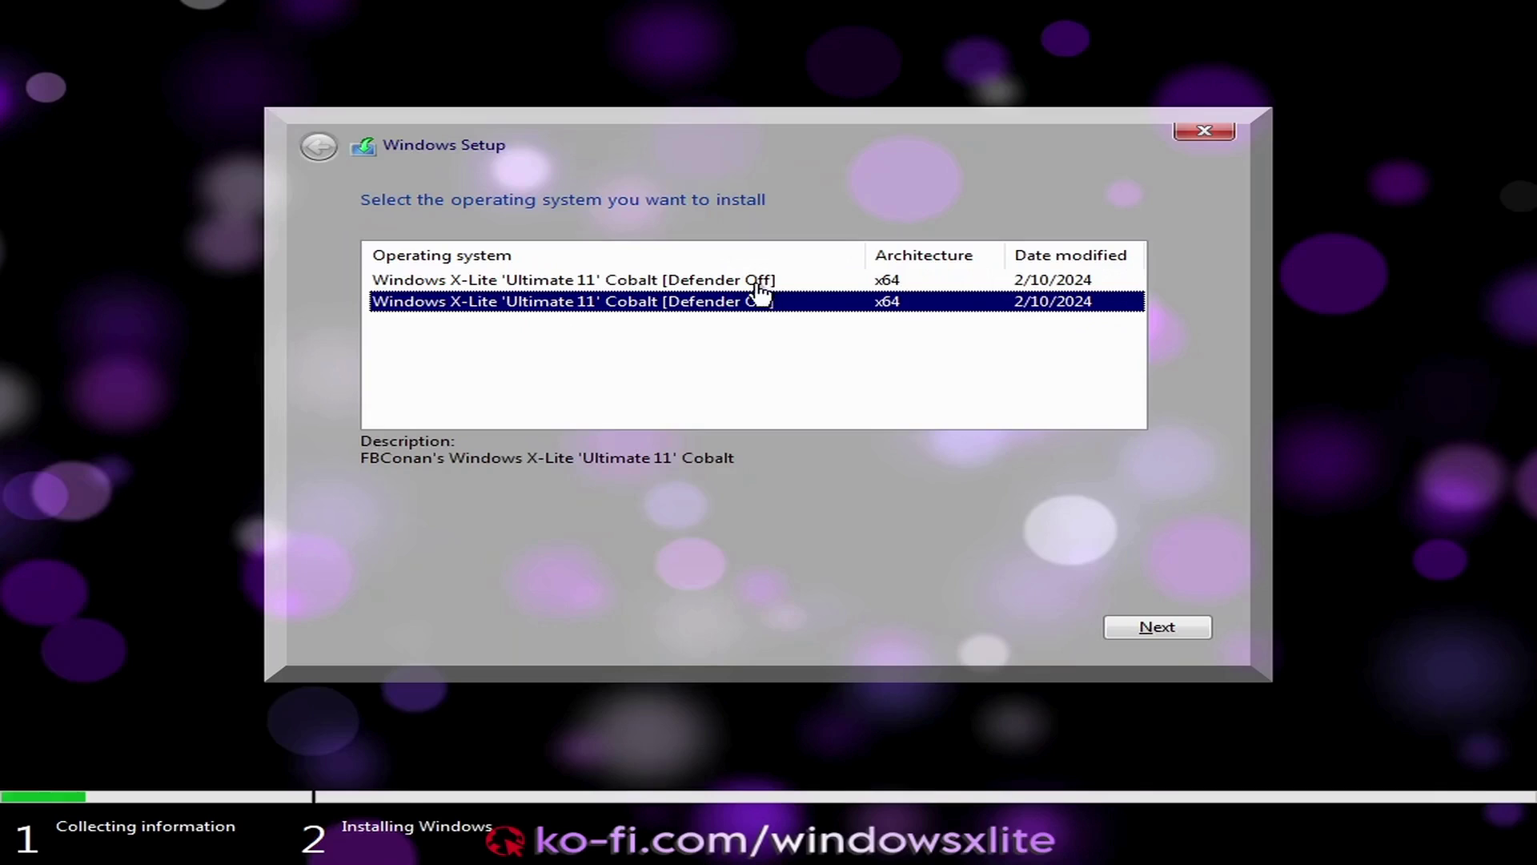
click(758, 287)
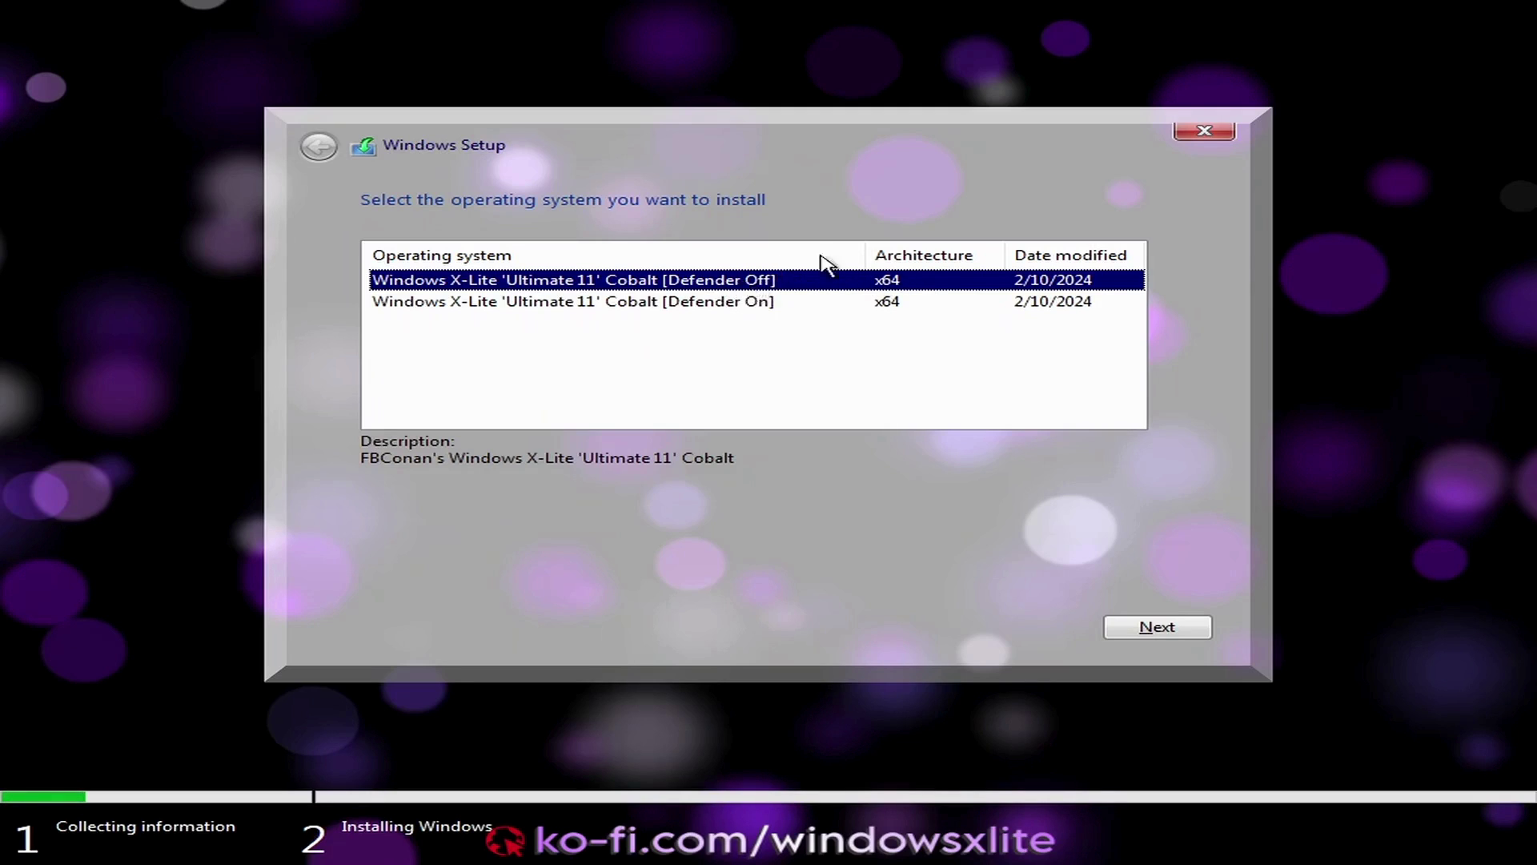
click(1143, 631)
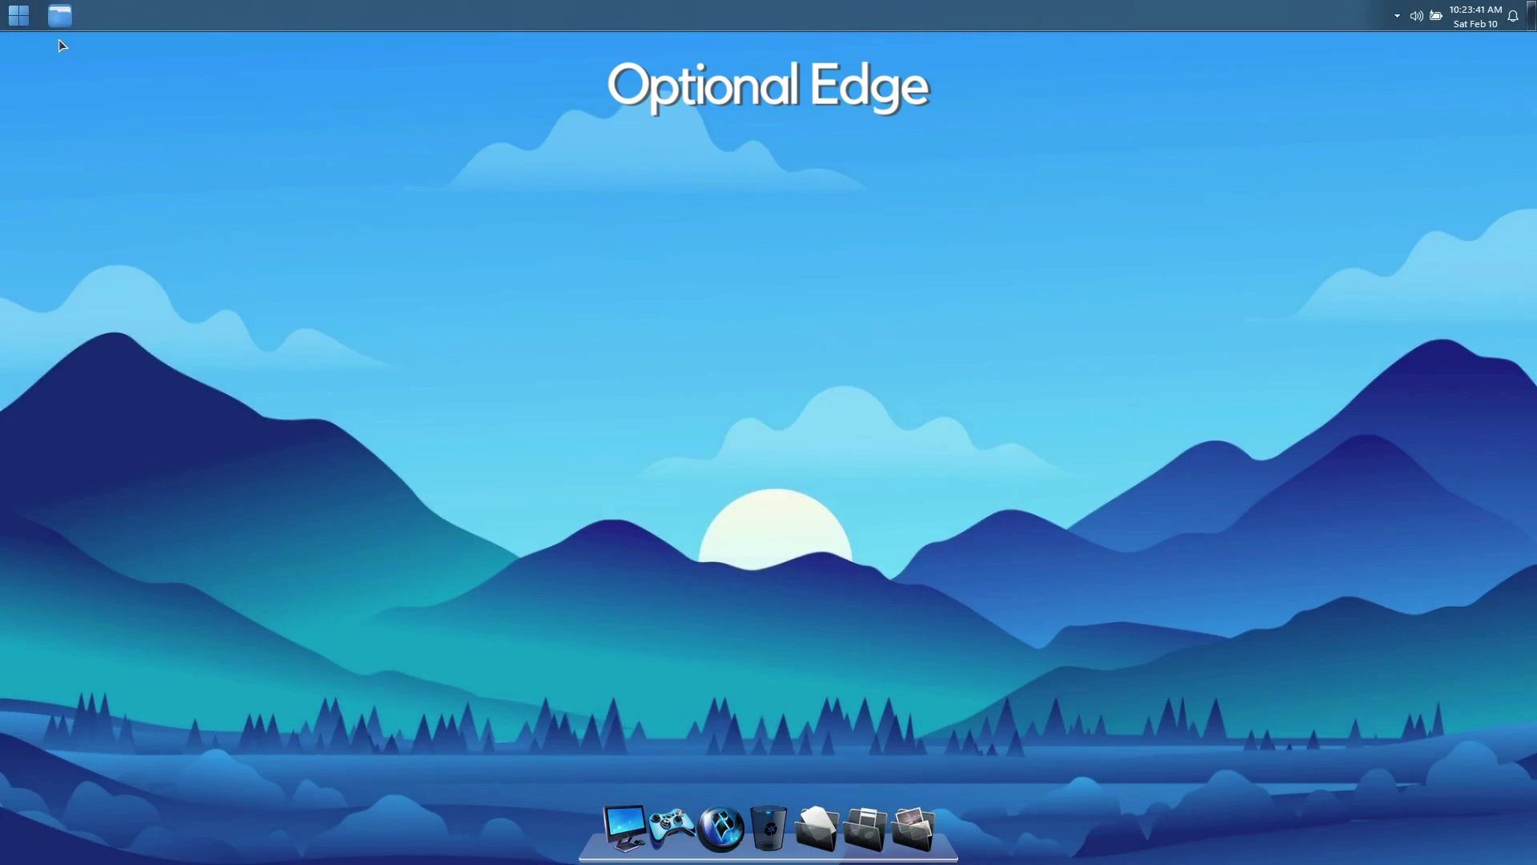
Look through the installed programs in the Apps and Windows Accessories folders of the Start menu, then close it.
click(24, 18)
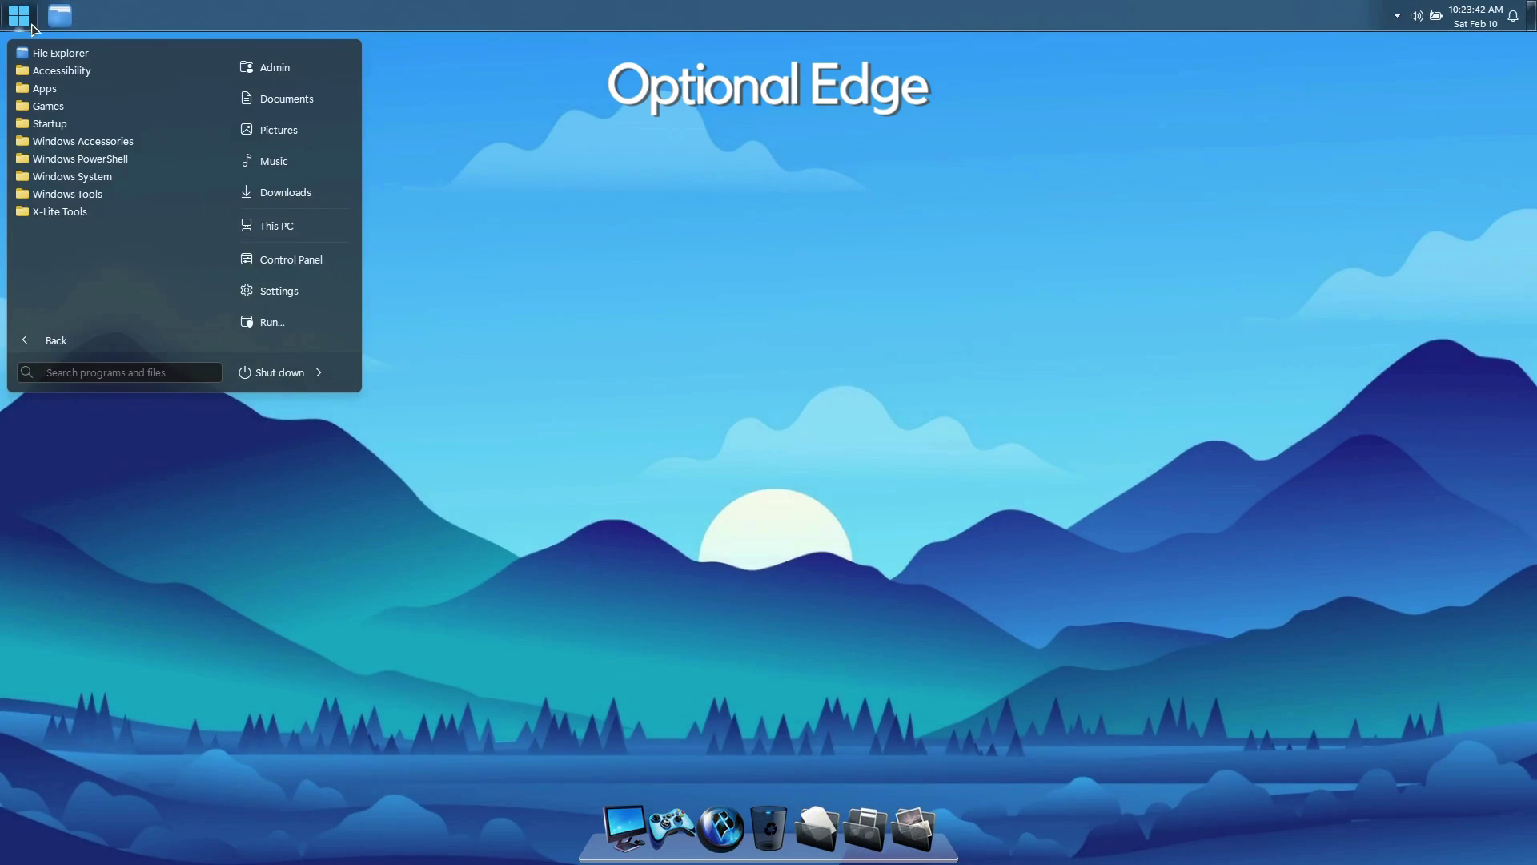
click(64, 88)
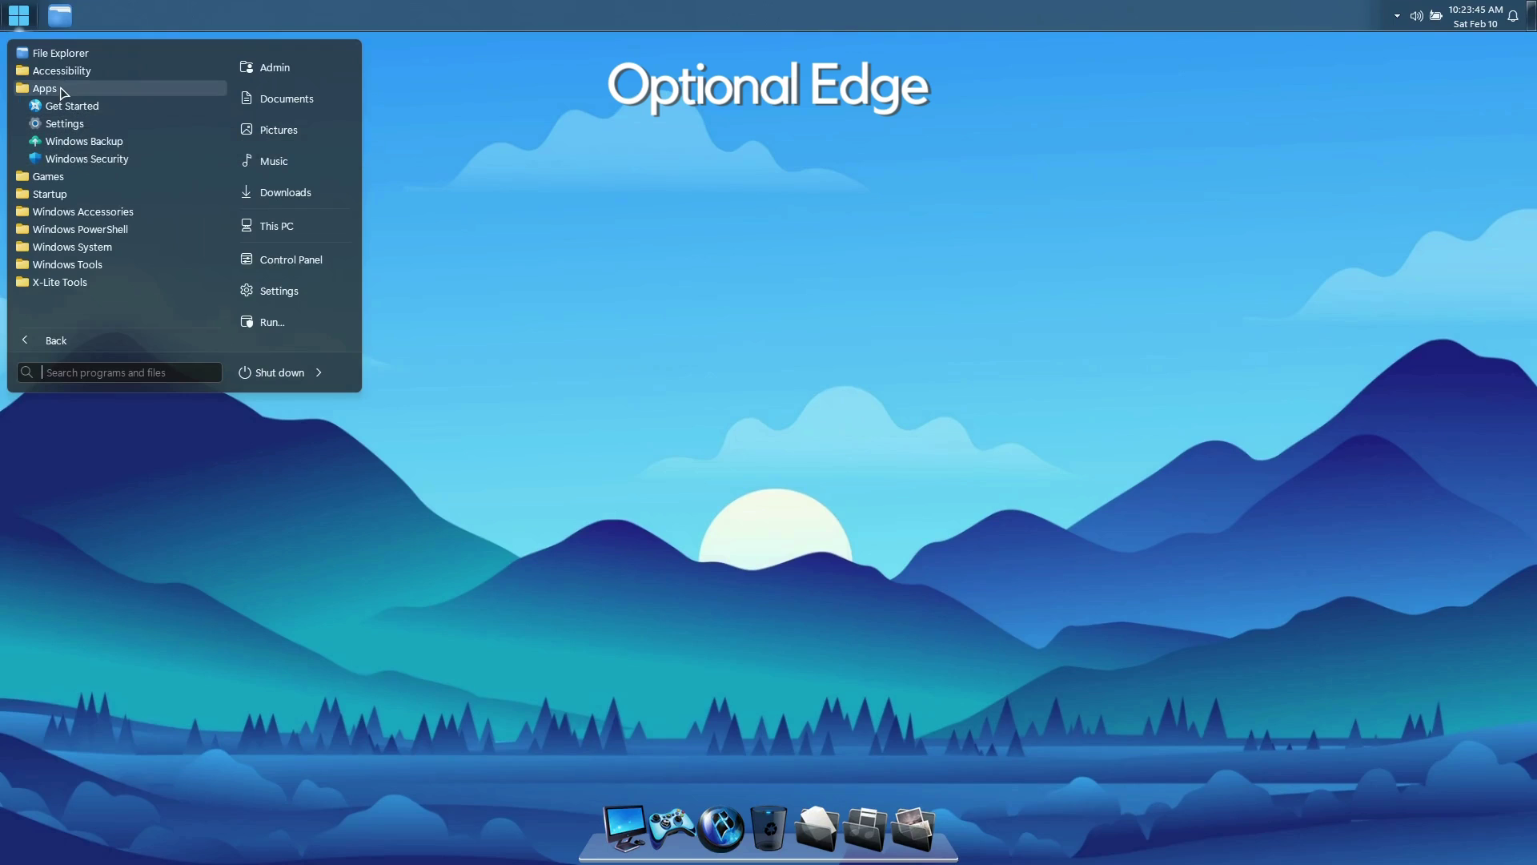
click(64, 89)
click(119, 143)
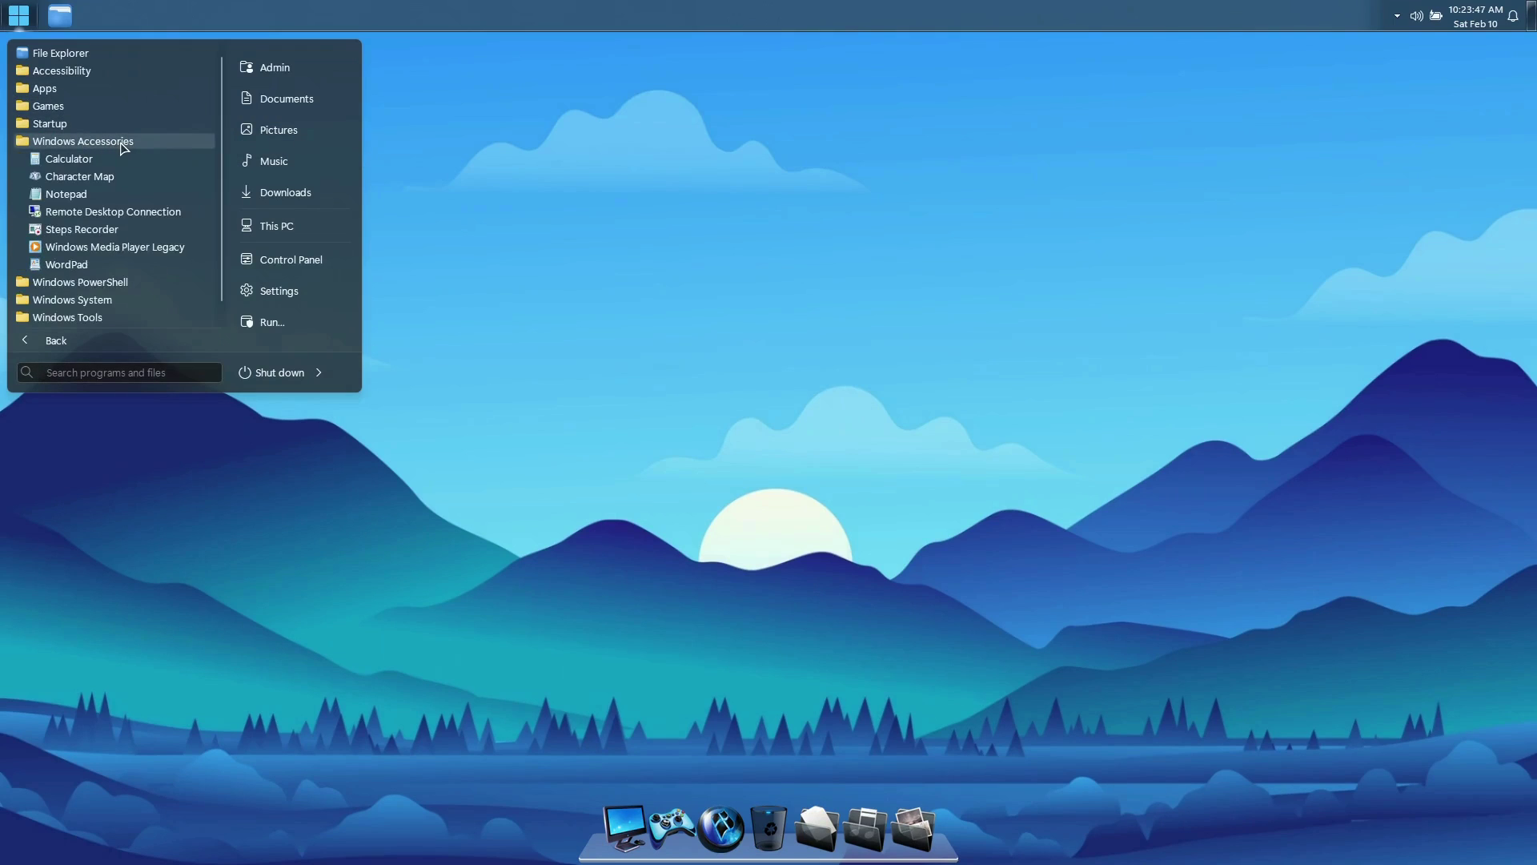
click(120, 143)
click(527, 251)
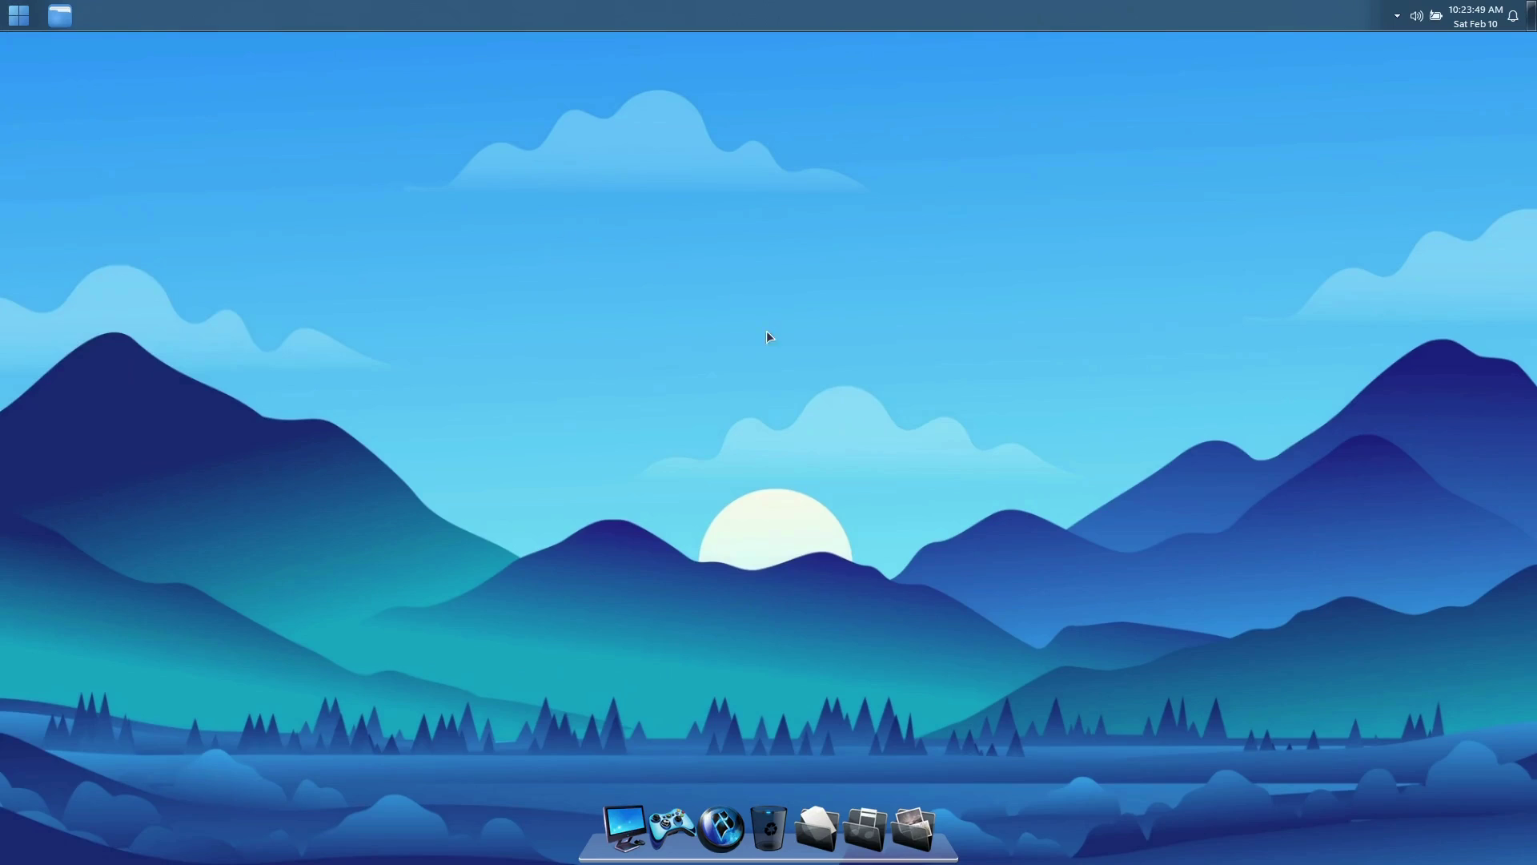
Open the Web Browser Installers folder from the dock's extras shortcut and inspect the Chrome, Edge and Firefox installers.
click(722, 826)
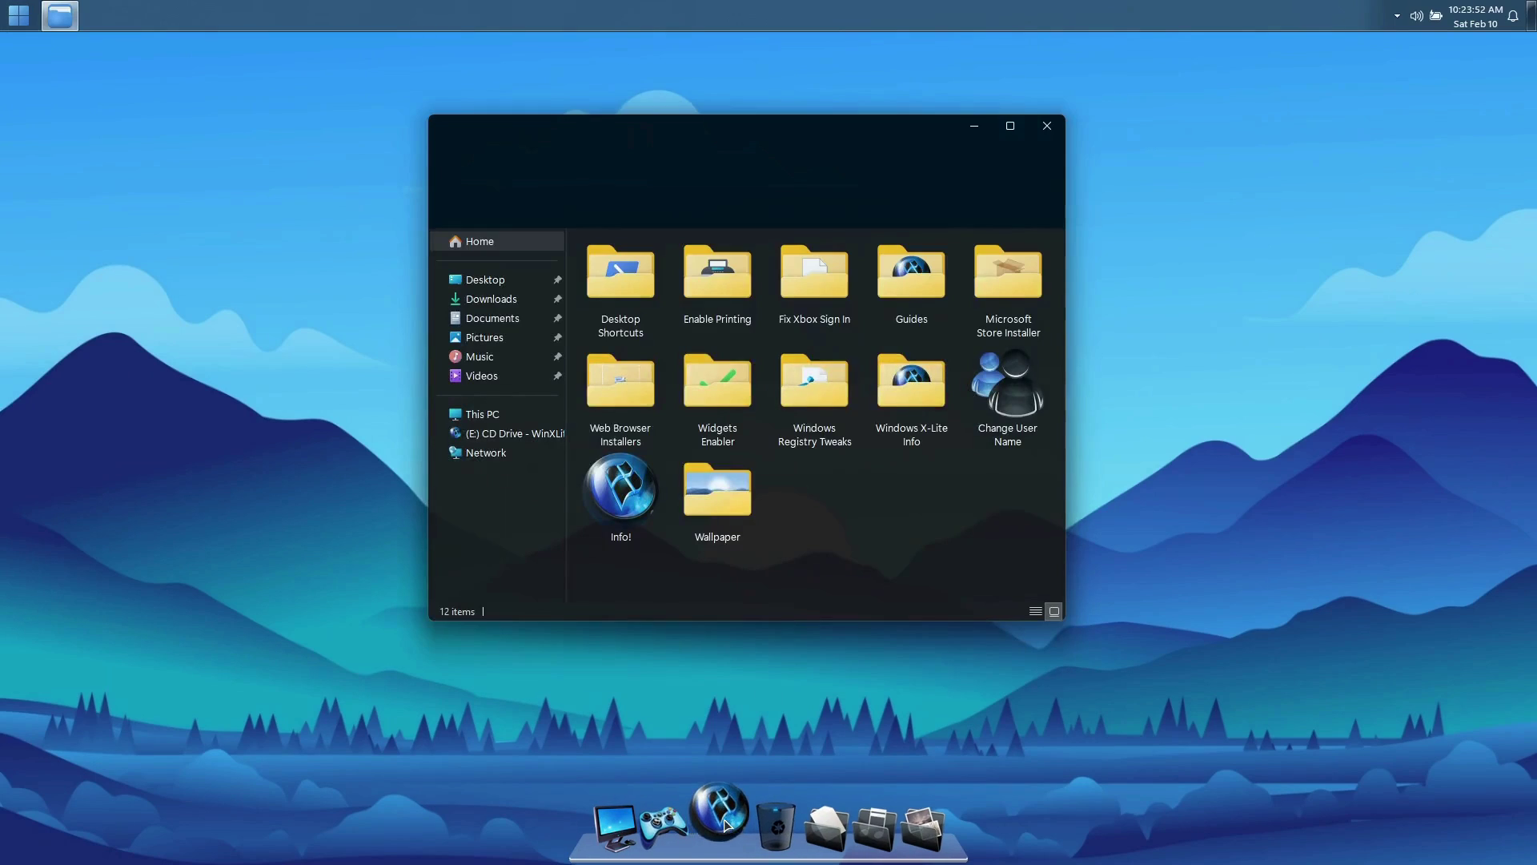
click(636, 392)
double_click(648, 397)
click(685, 272)
click(803, 259)
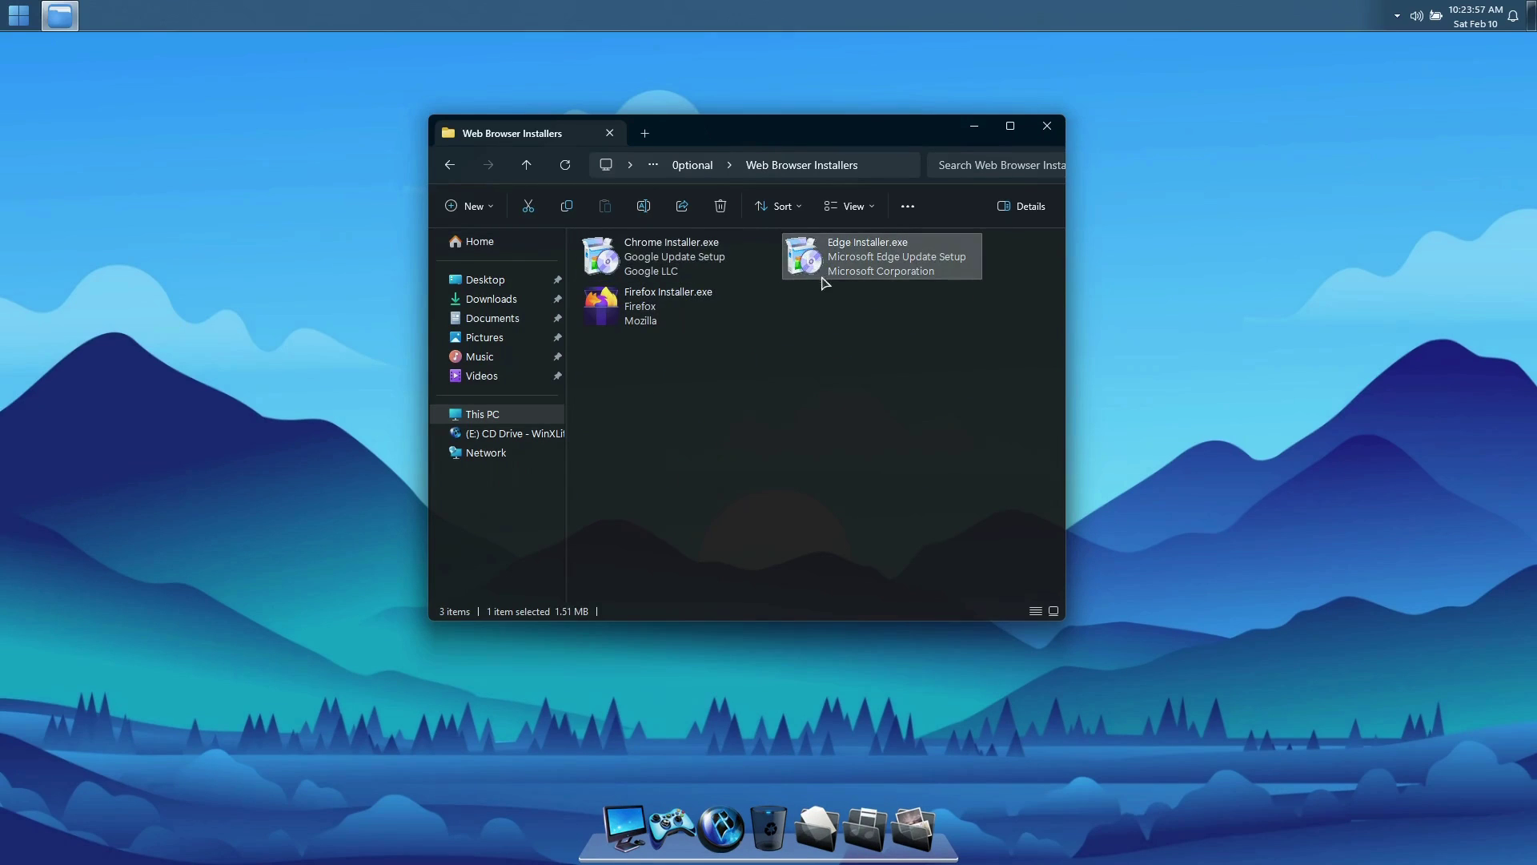
click(693, 325)
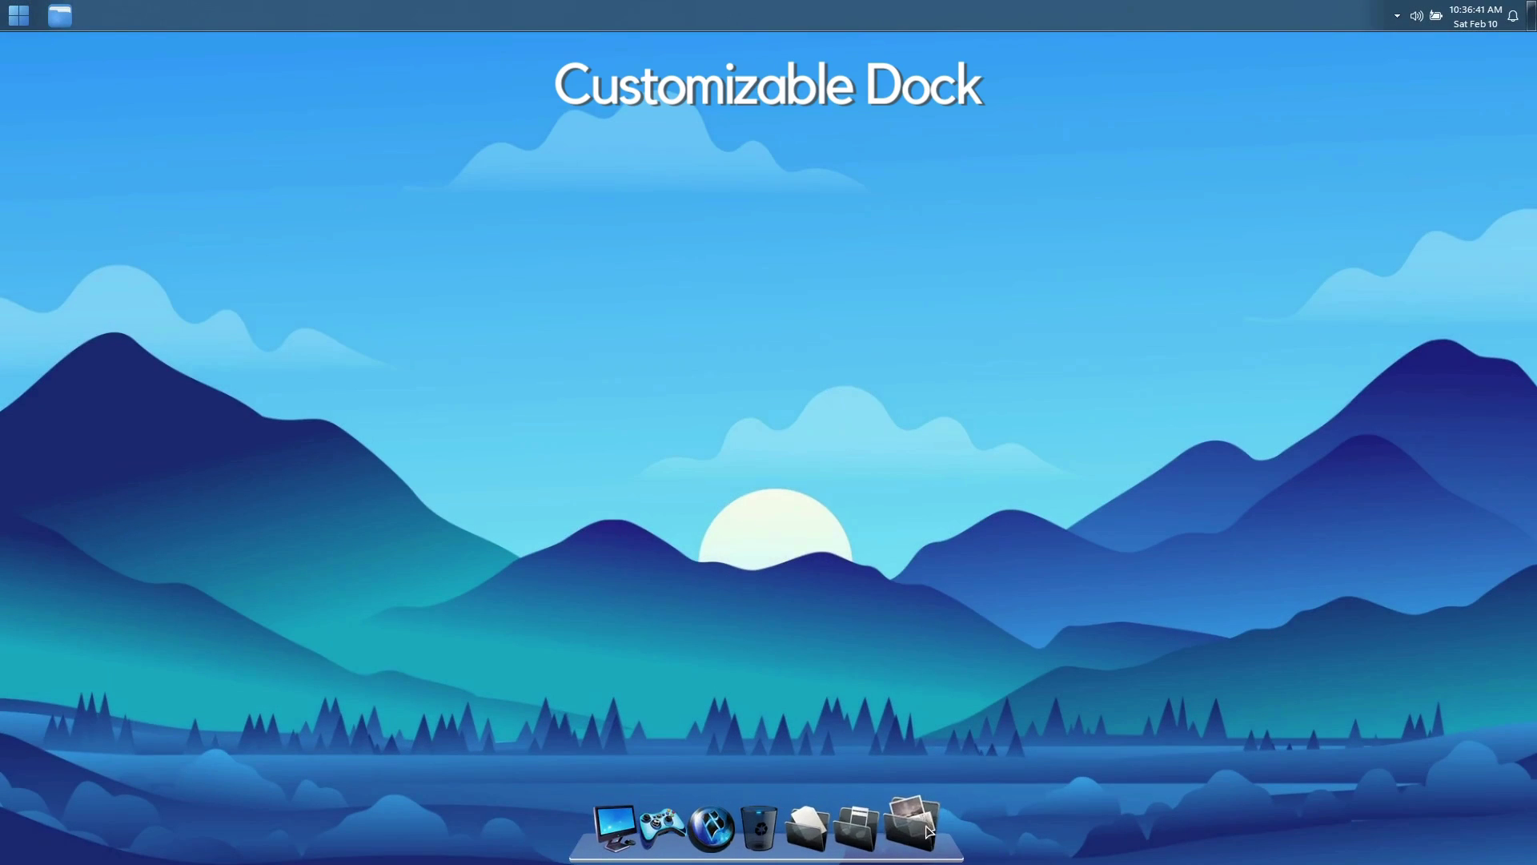
Open the Recycle Bin, Downloads, Music, Pictures and This PC from the dock and close their windows.
click(768, 837)
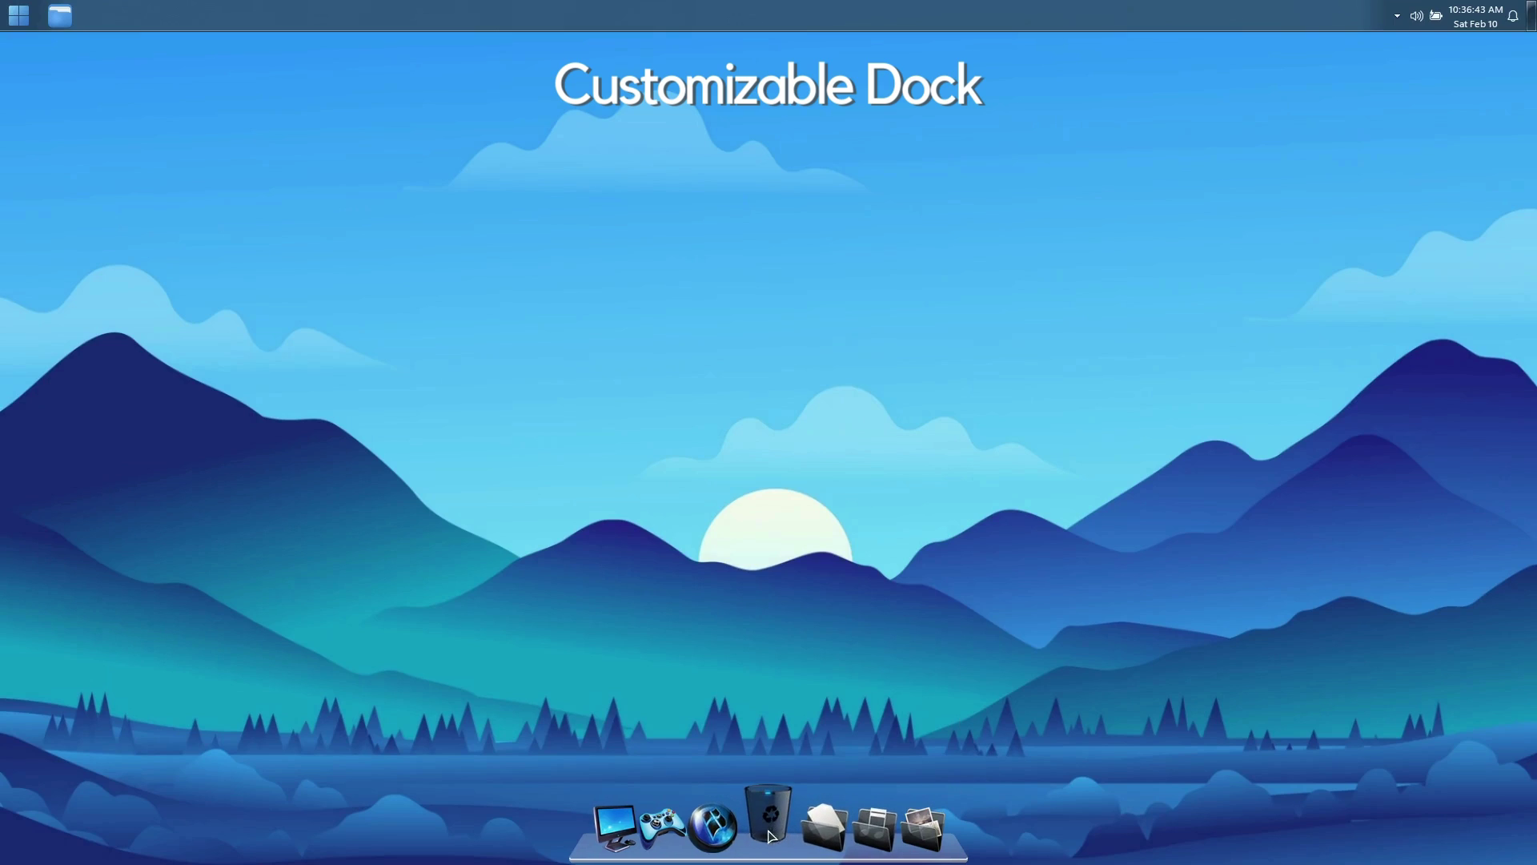
click(823, 826)
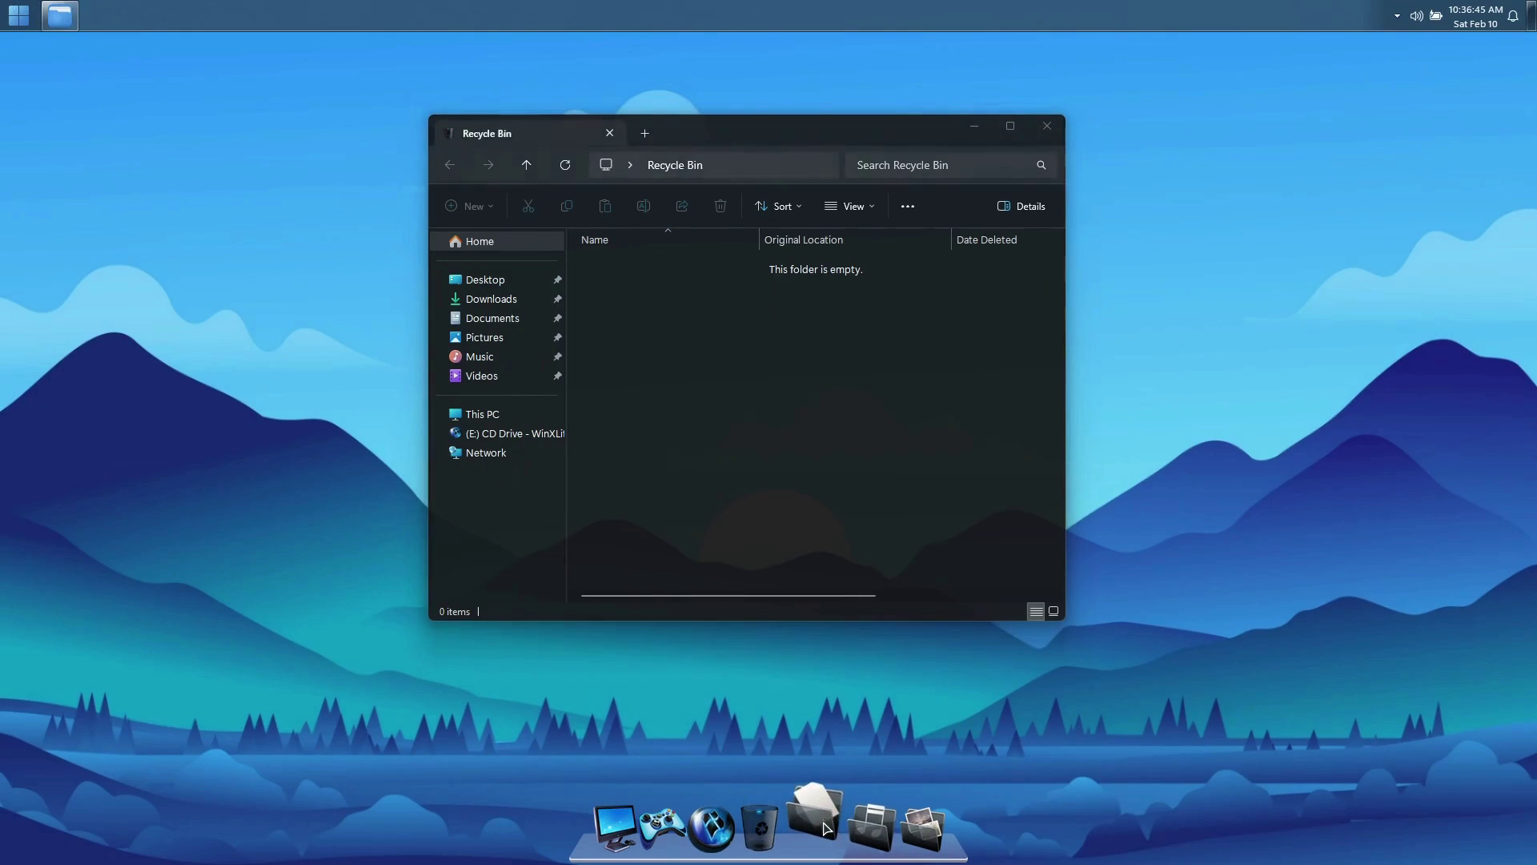
click(869, 824)
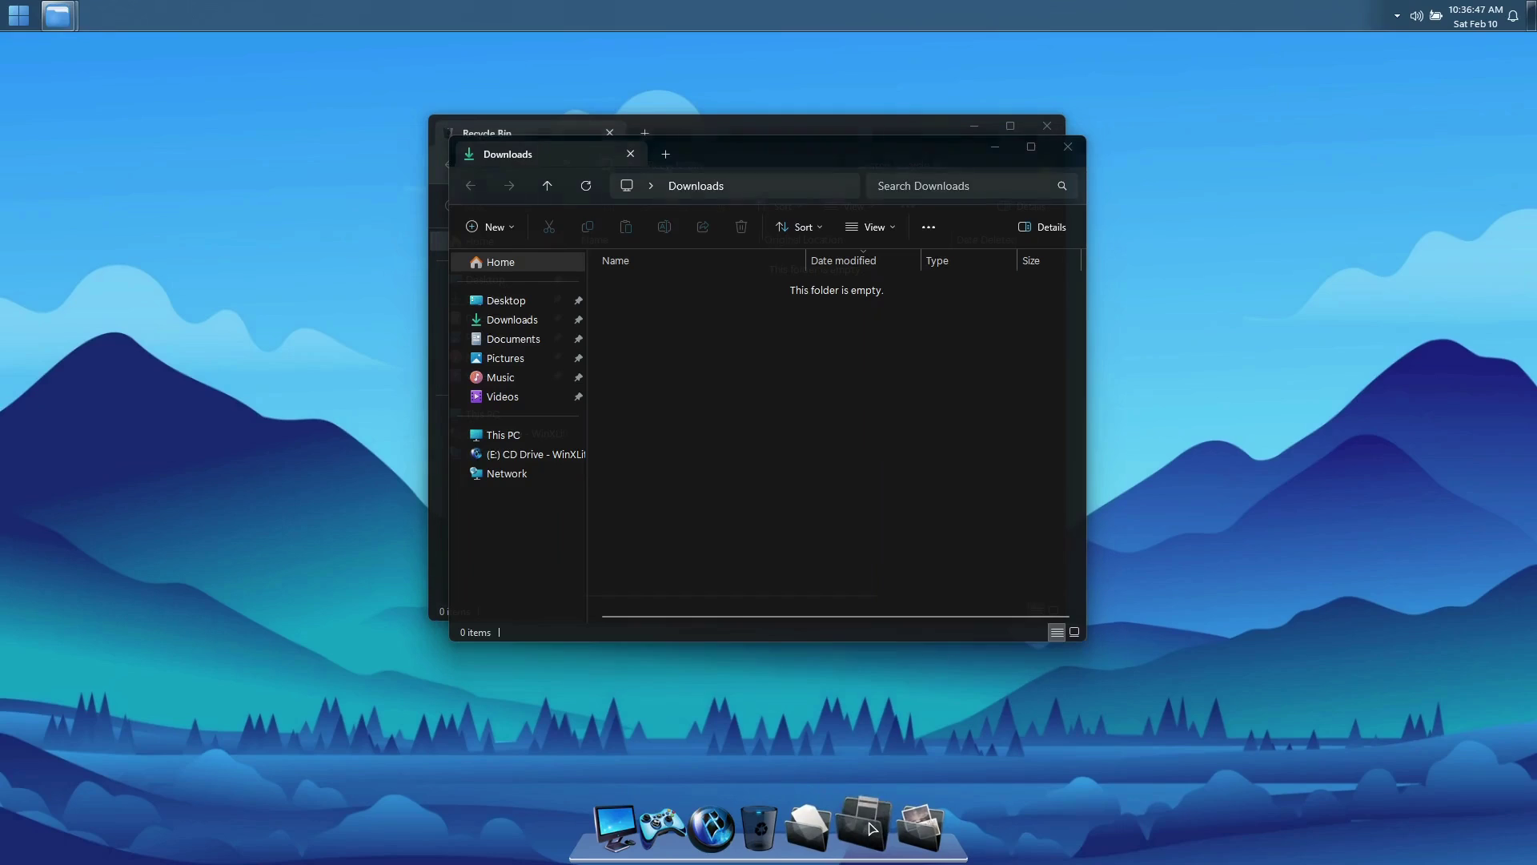
click(919, 821)
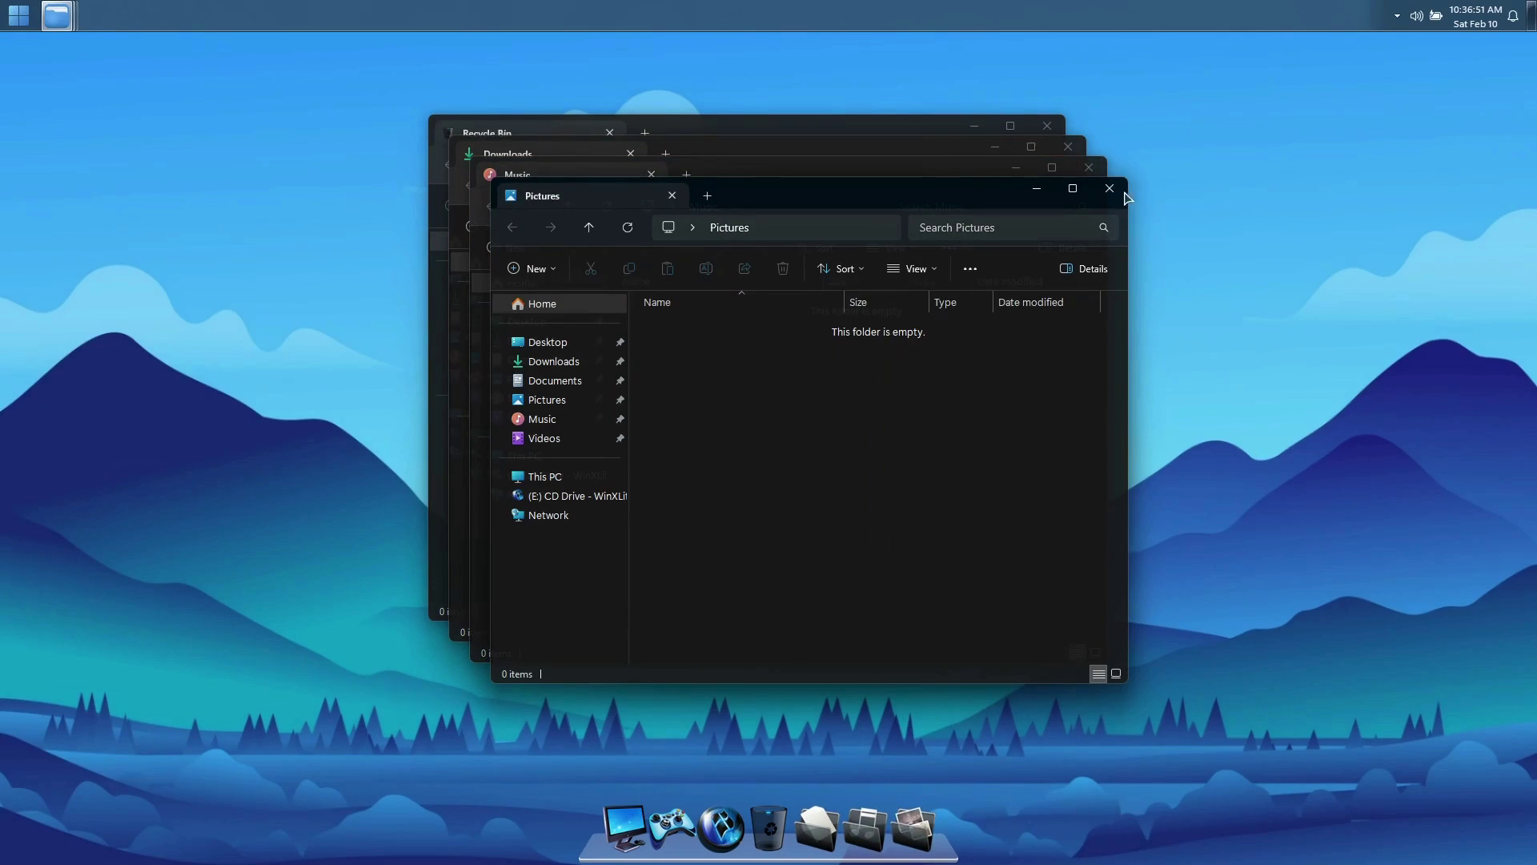
click(1108, 188)
click(1089, 168)
click(1068, 146)
click(1055, 130)
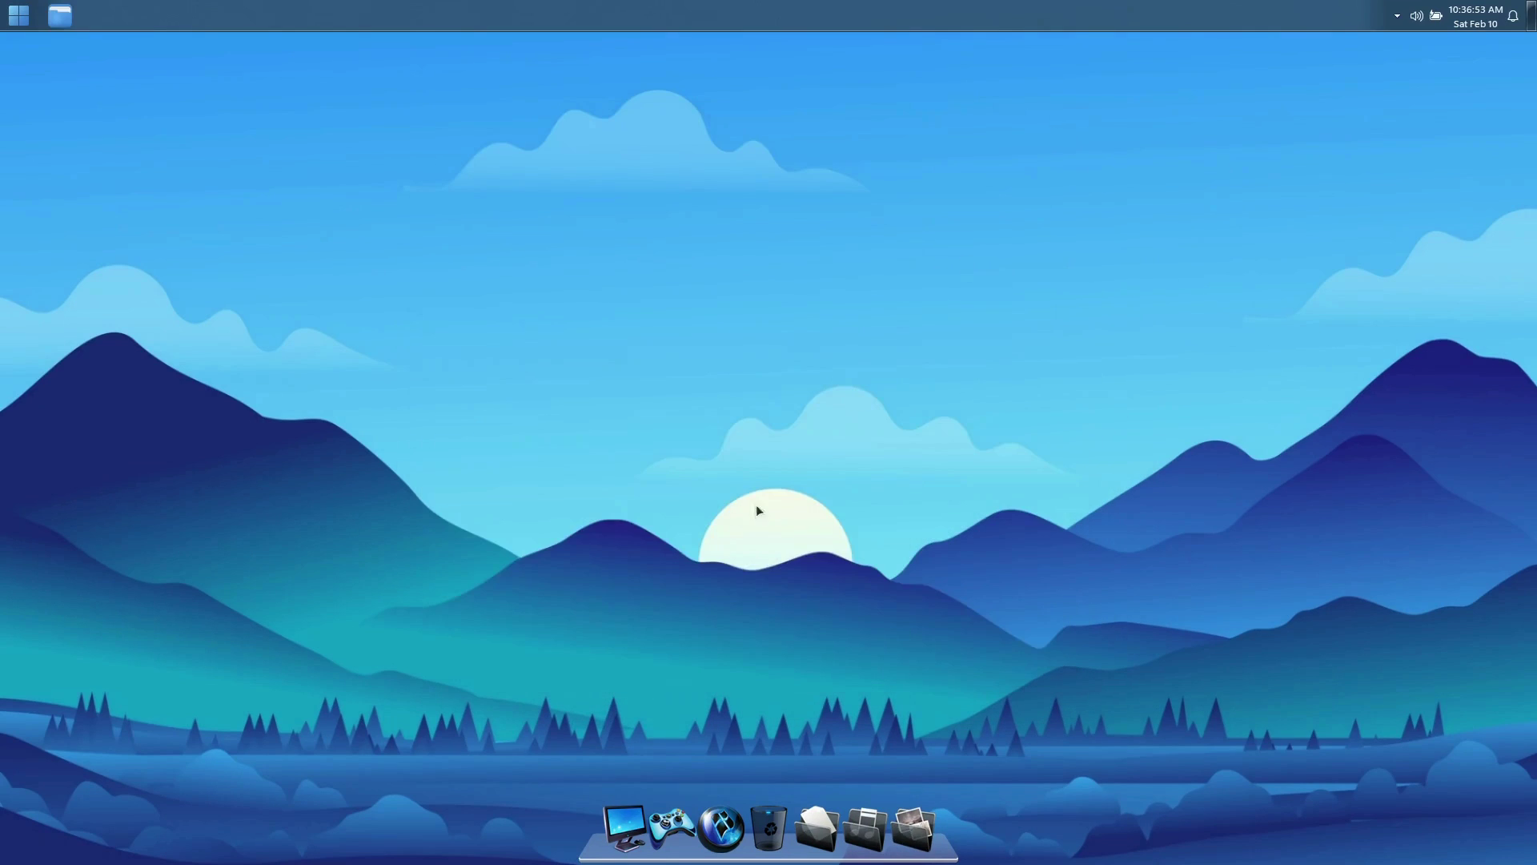
click(626, 820)
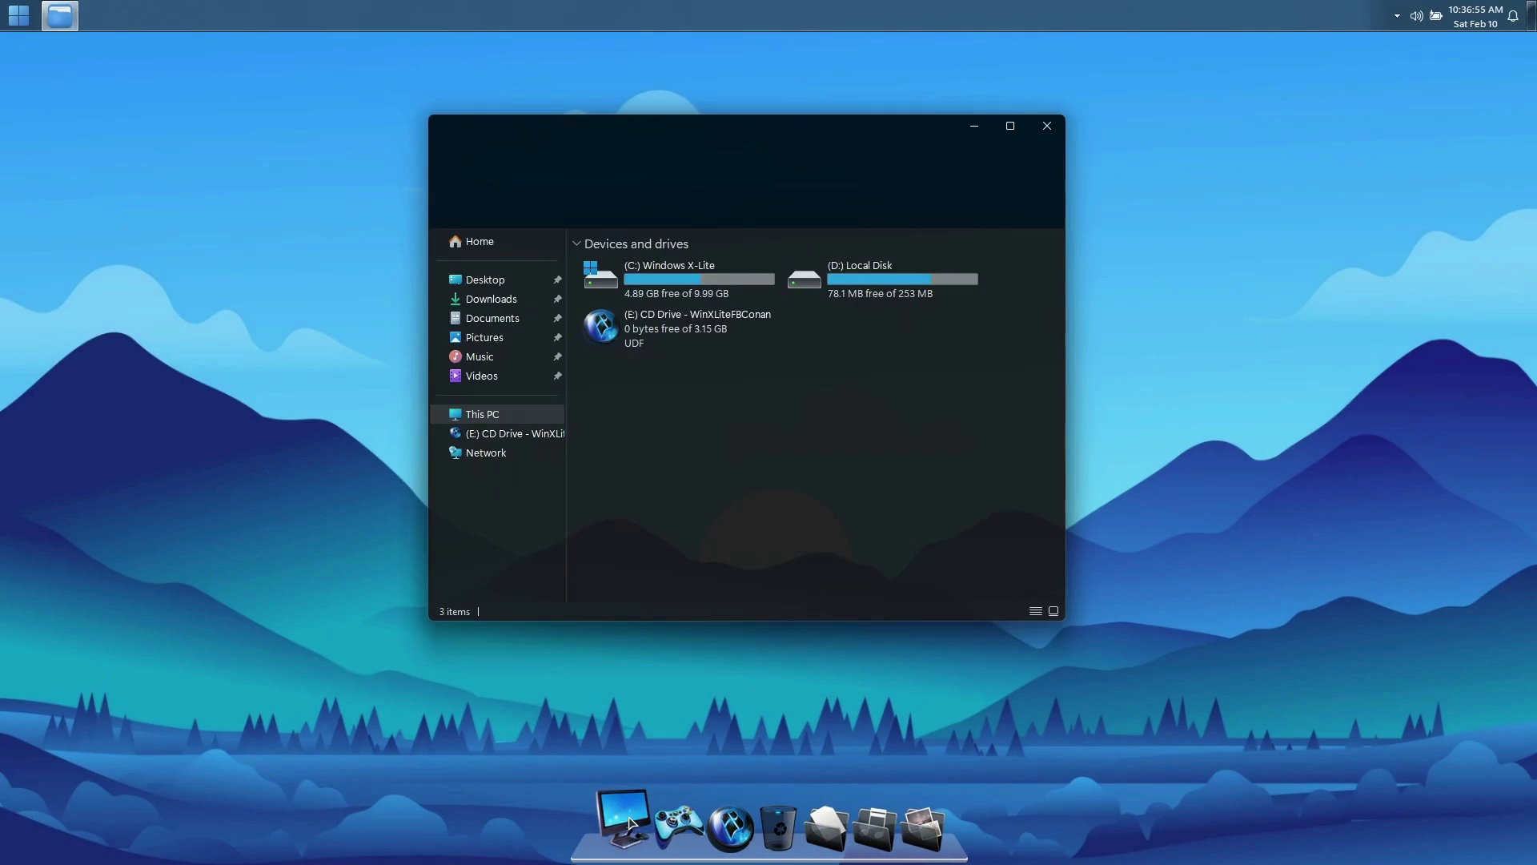
click(1046, 131)
Open the 0ptional folder from the dock's extras shortcut, and remove the Games and extras icons from the dock.
click(721, 824)
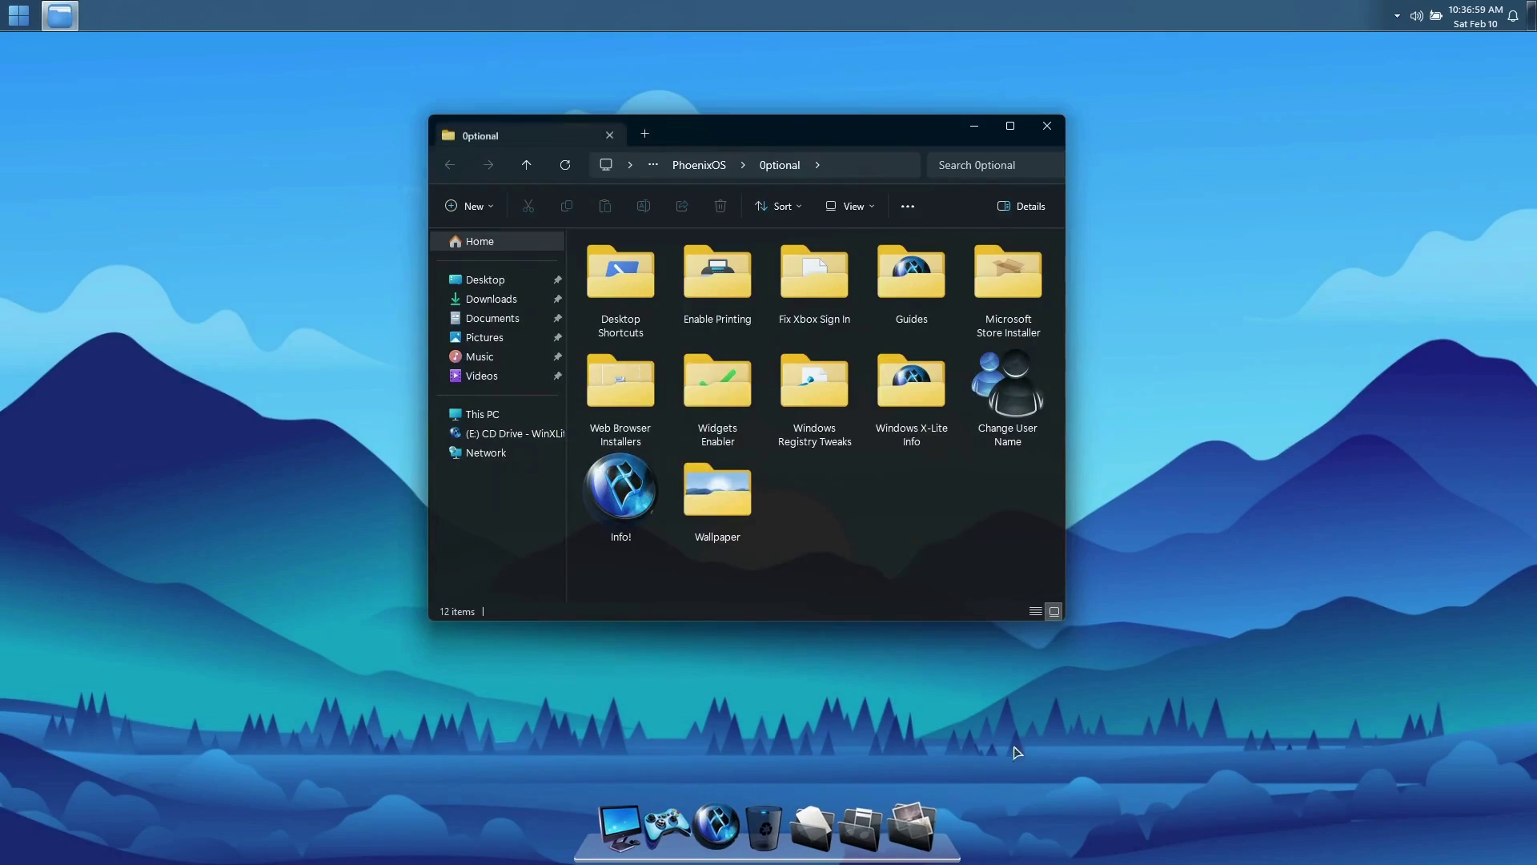
drag(668, 825, 538, 730)
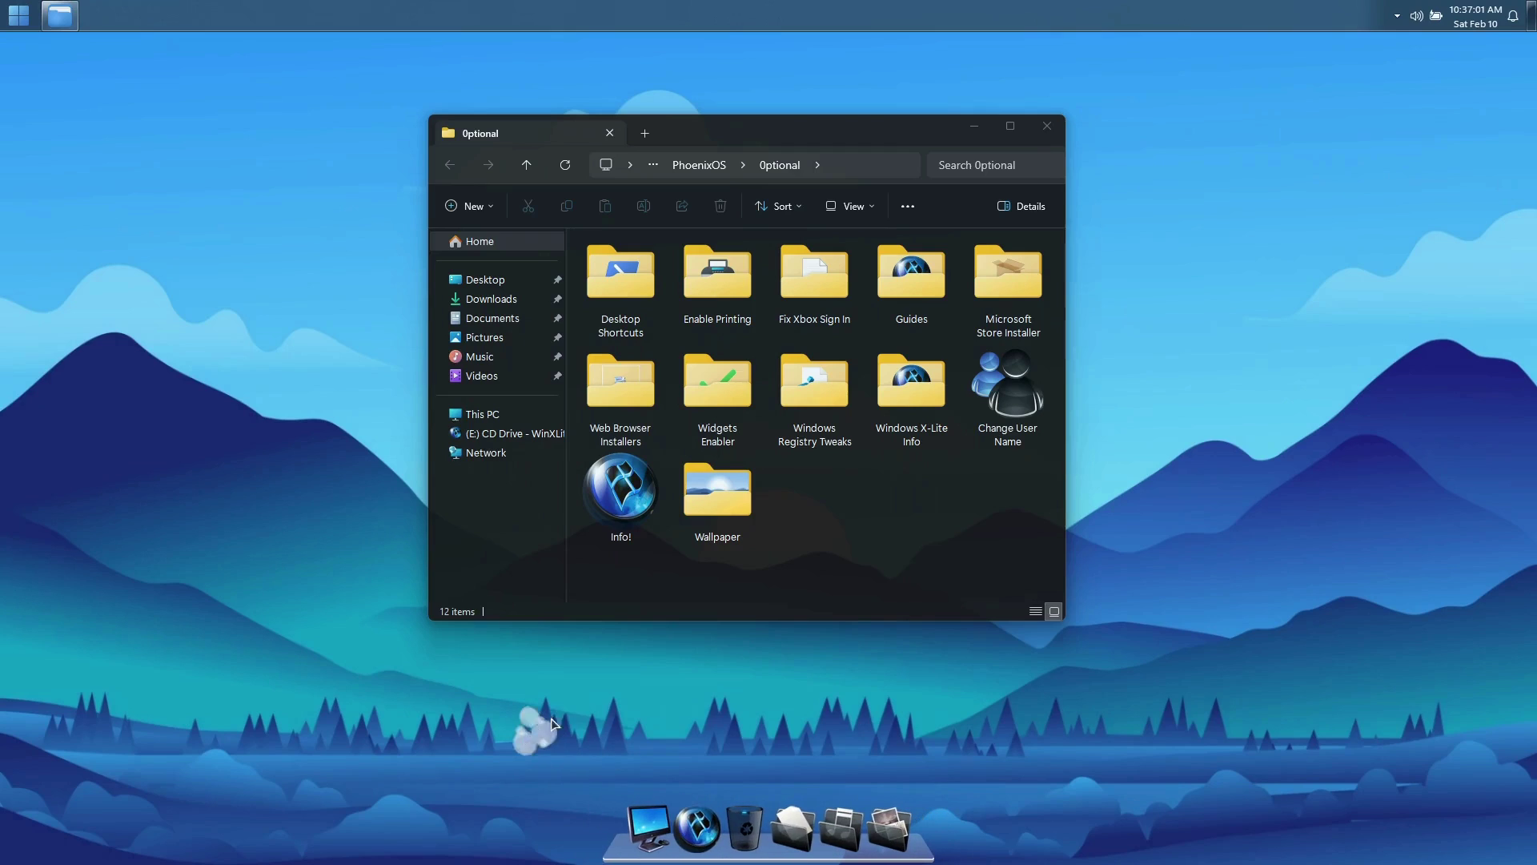
drag(697, 825, 584, 720)
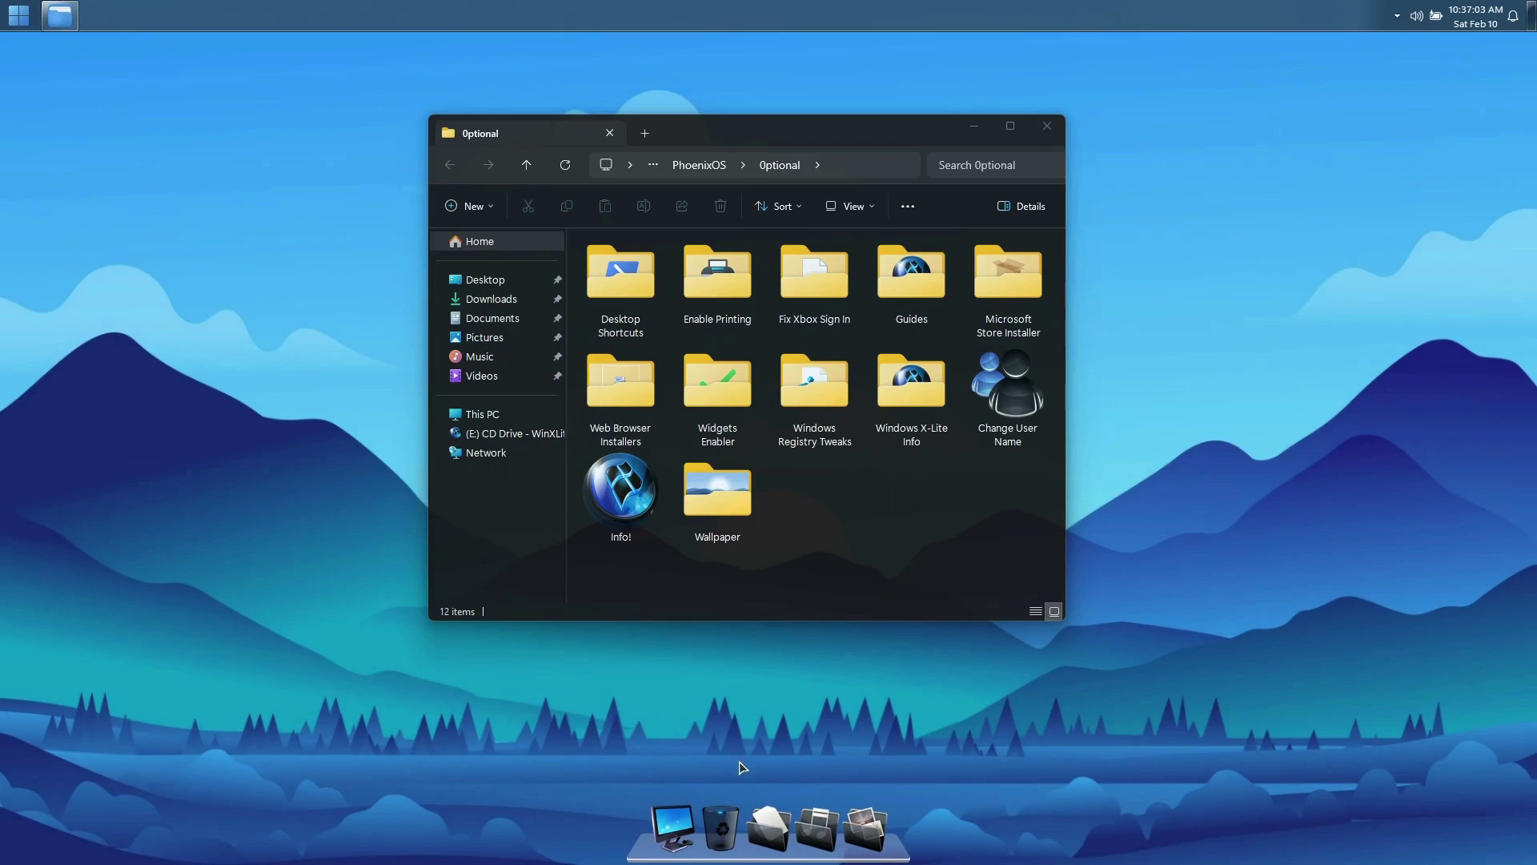
Add the Printing Enabler from the Enable Printing folder to the dock, beside the computer icon.
double_click(718, 276)
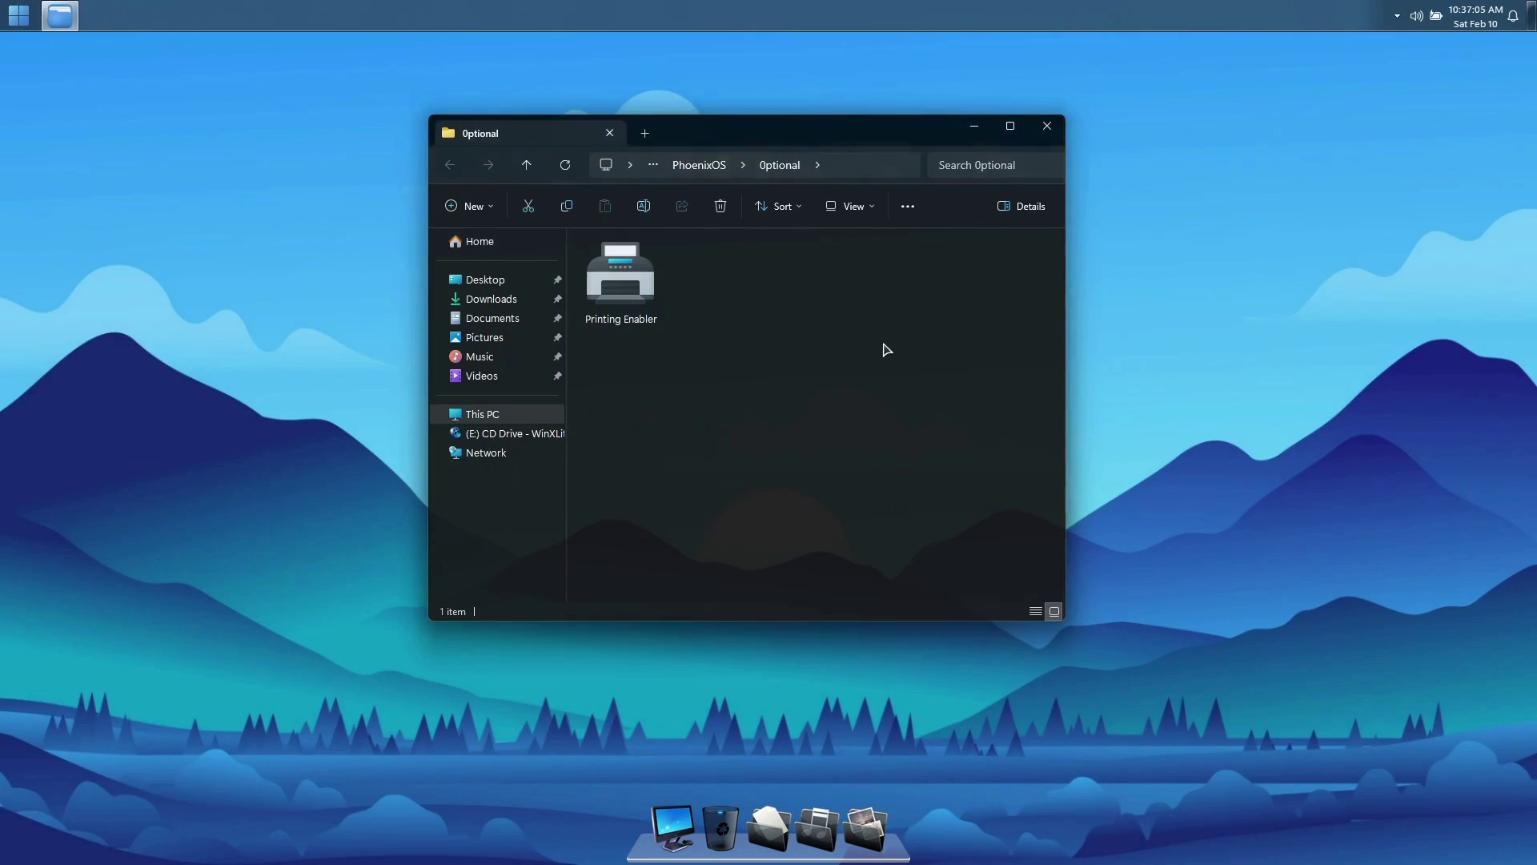
click(641, 288)
drag(620, 280, 695, 824)
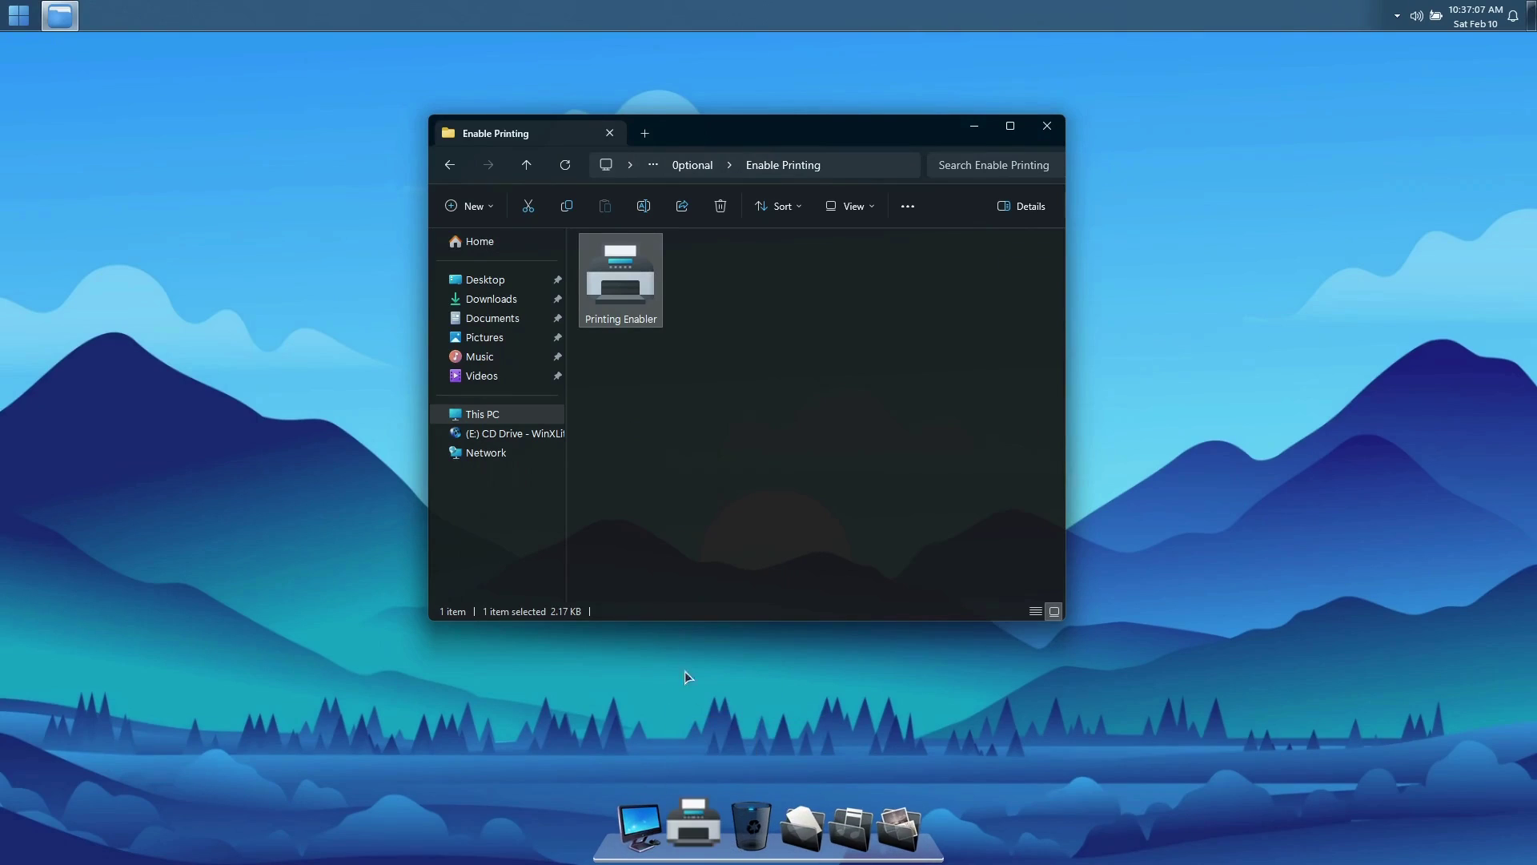
Add the Extras + Info and Games shortcuts from the Desktop Shortcuts folder to the dock.
click(527, 166)
double_click(624, 304)
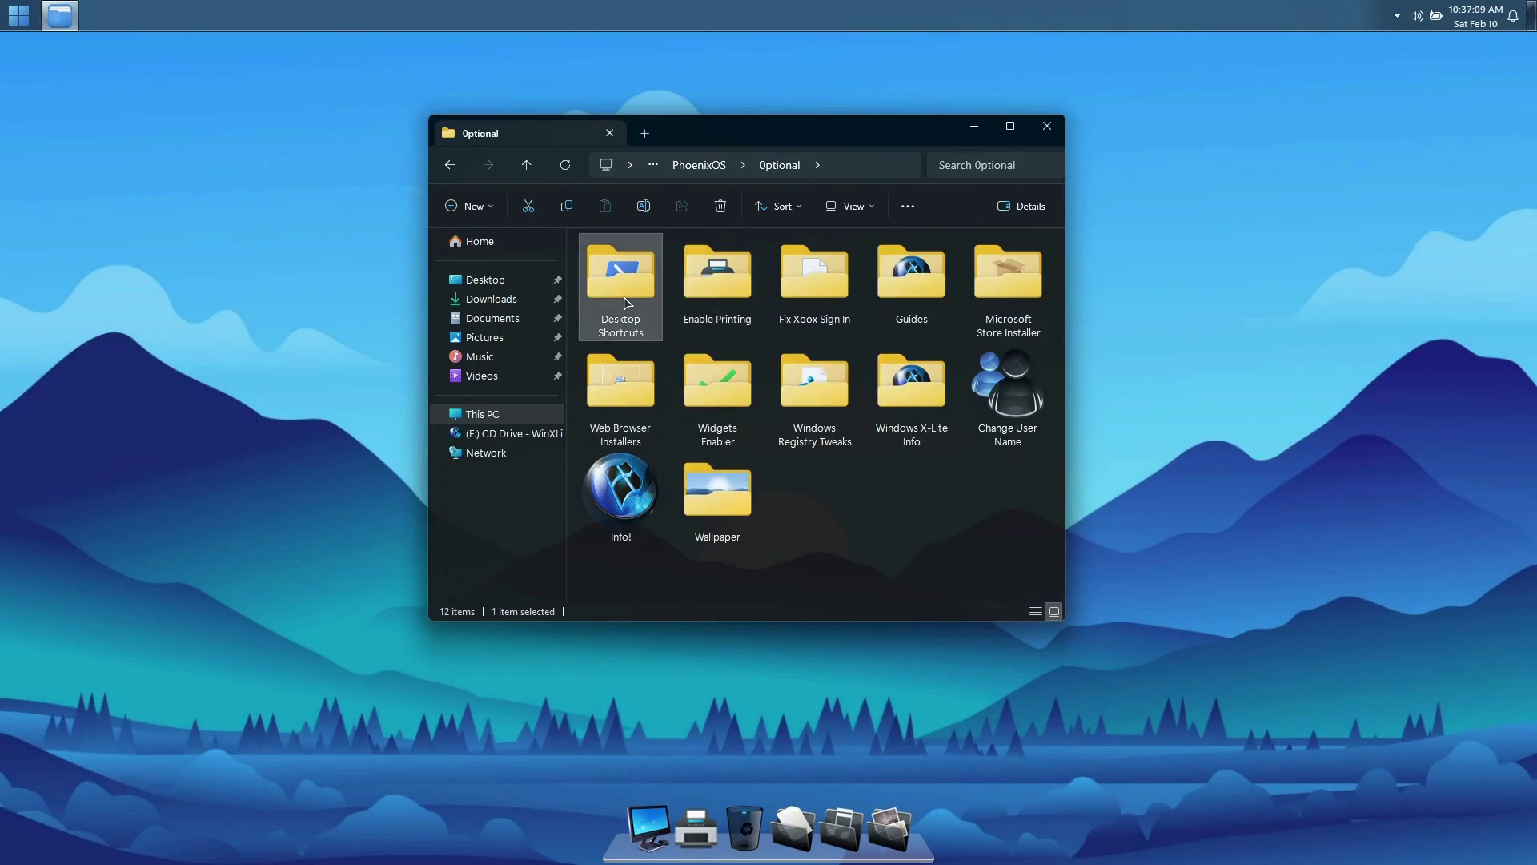
drag(721, 272, 720, 825)
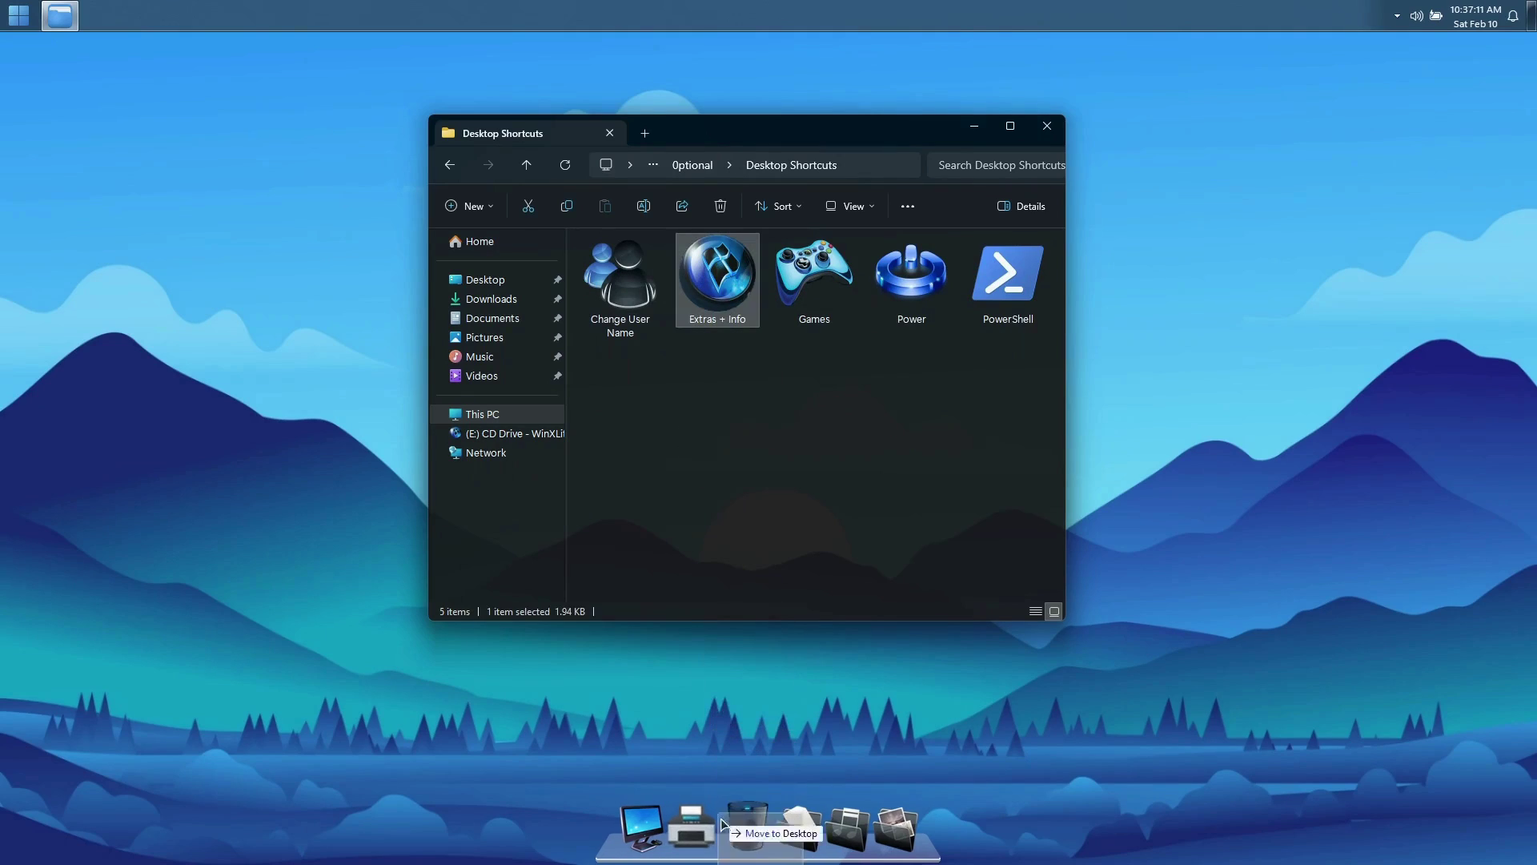
drag(812, 276, 721, 818)
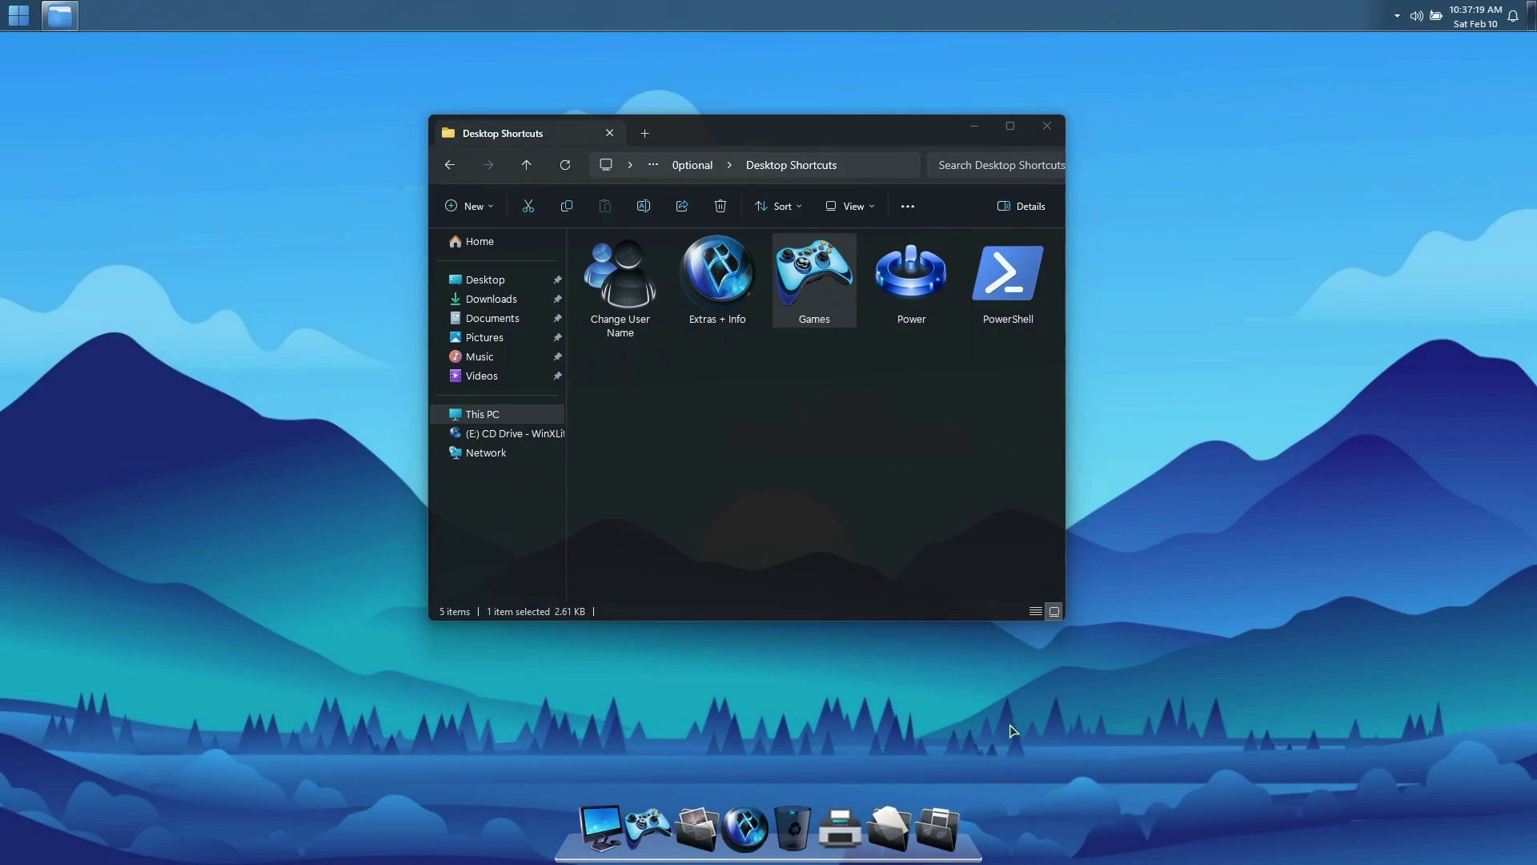
Close the Desktop Shortcuts window and run the Printing Enabler from the dock.
click(1047, 130)
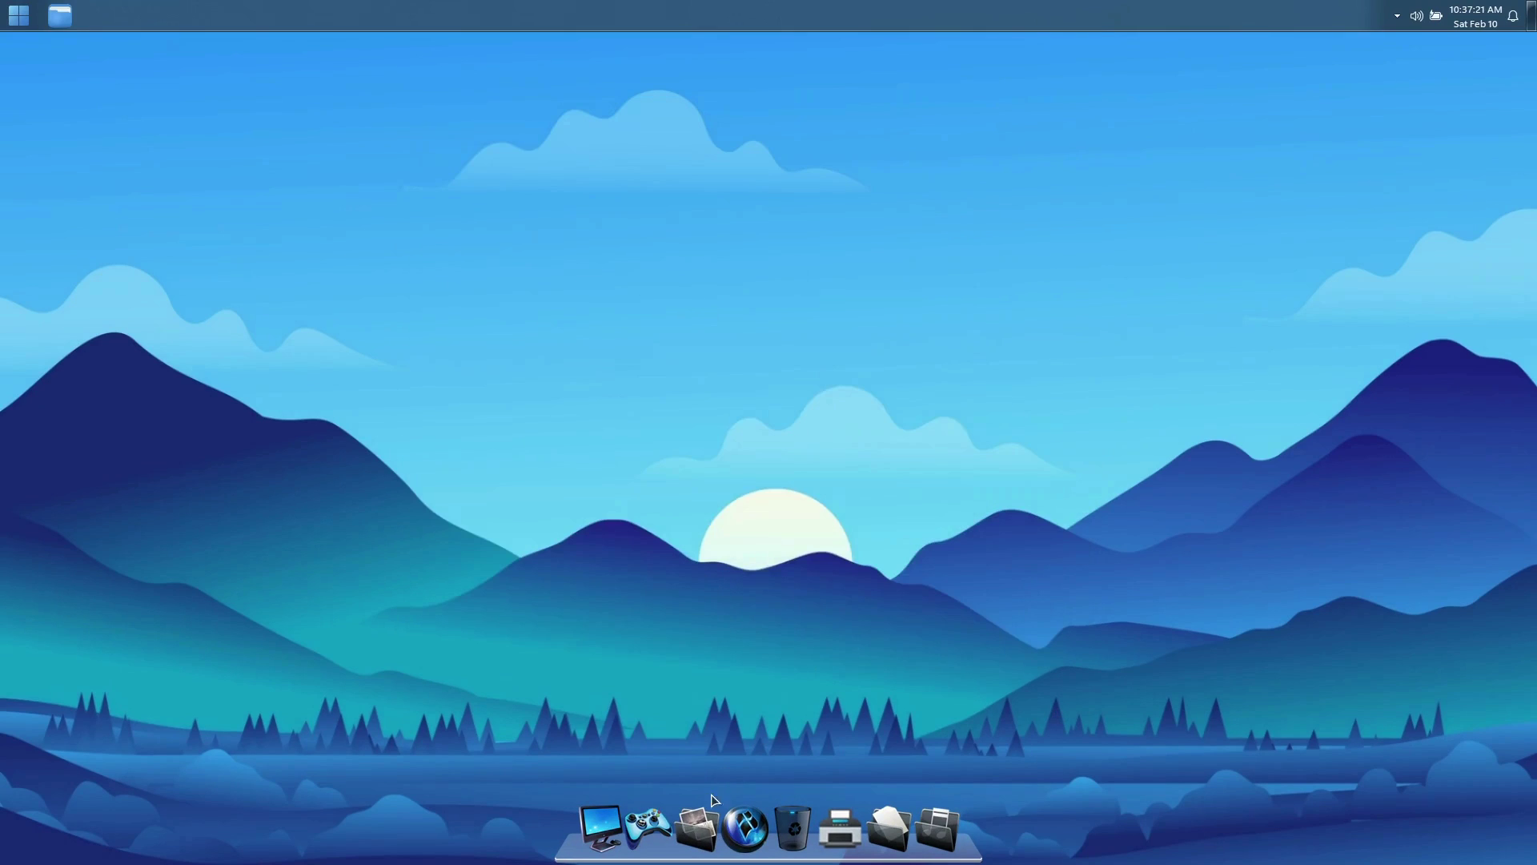
click(838, 829)
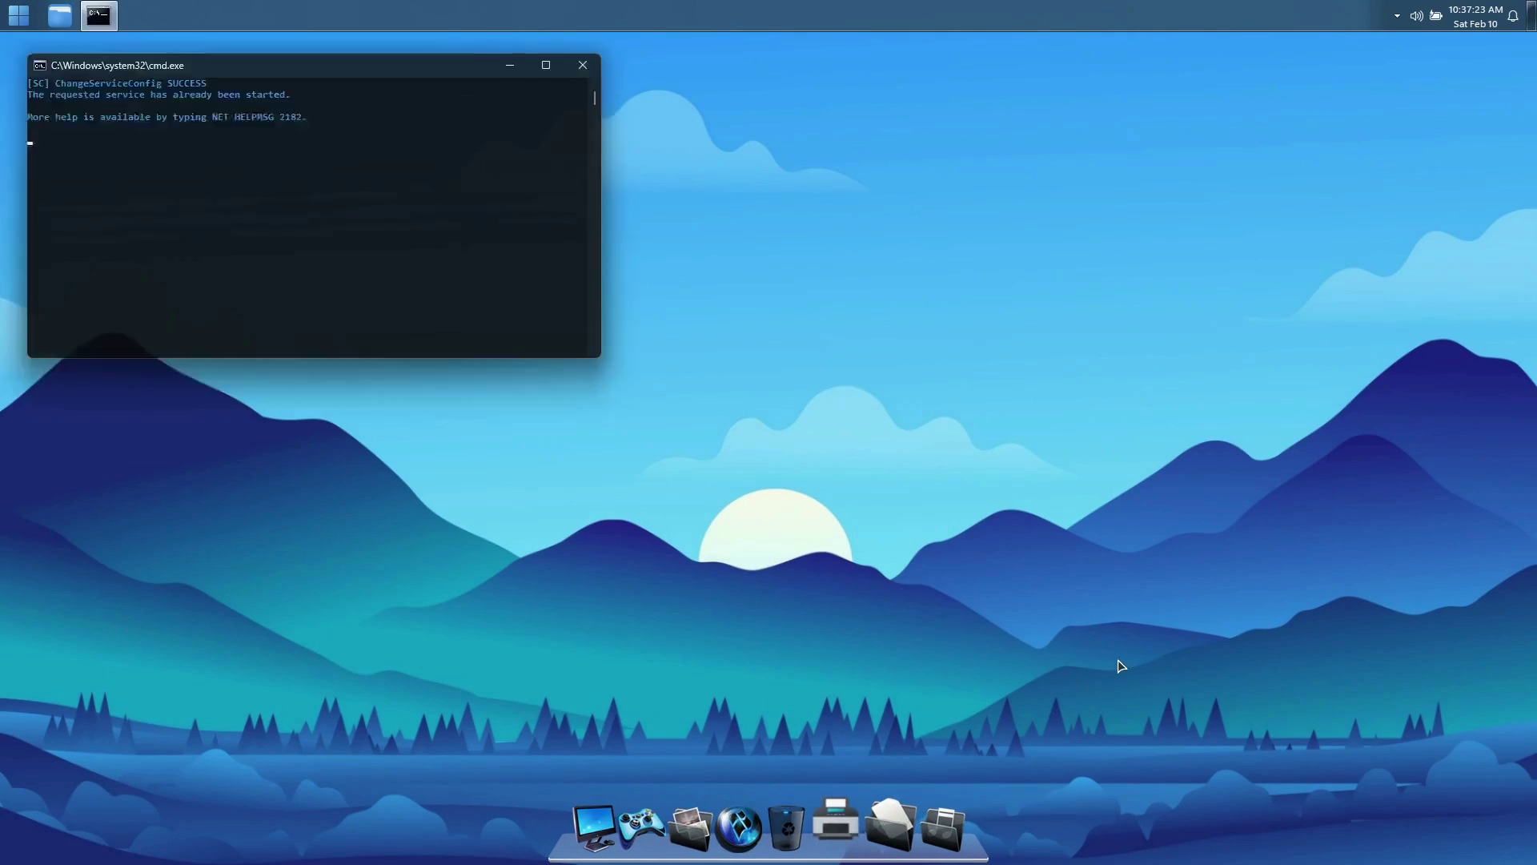
Remove the Printing Enabler icon from the dock and reposition the Recycle Bin icon on it.
drag(839, 828, 812, 724)
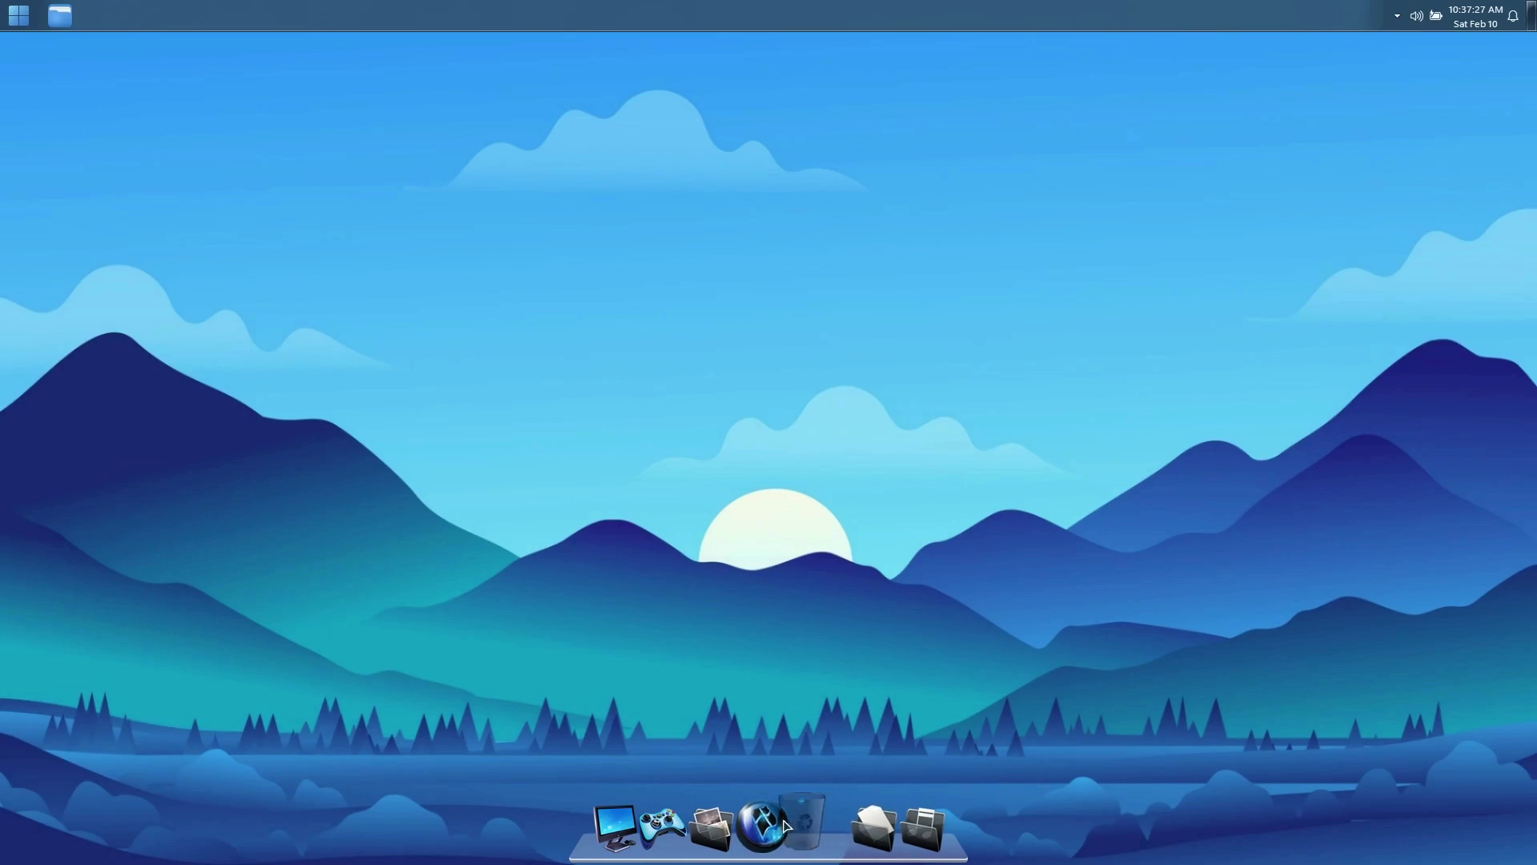
drag(792, 829, 725, 832)
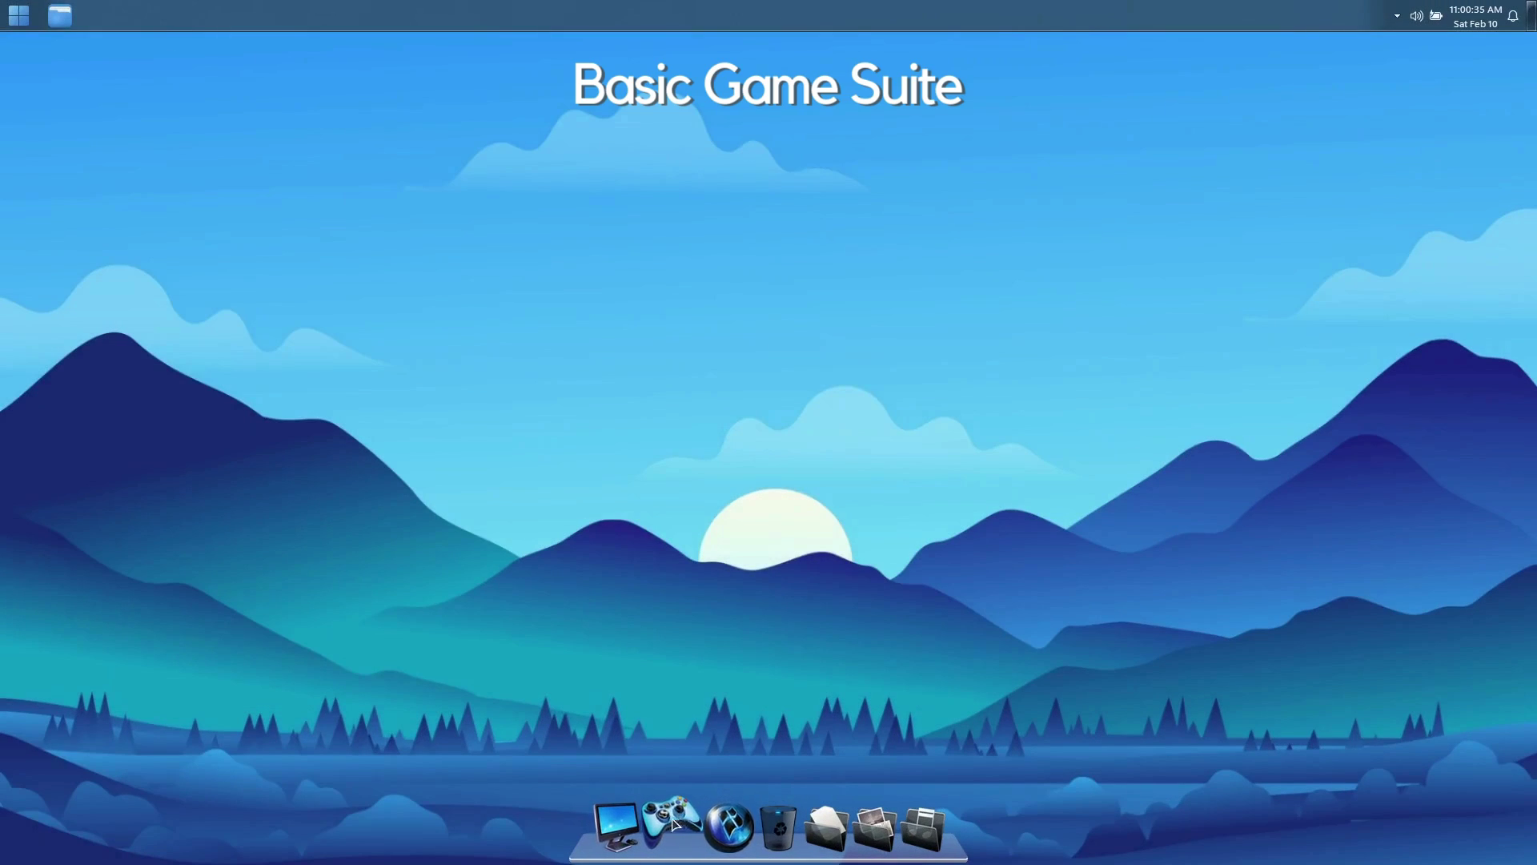
Open the Games folder from the dock.
click(679, 821)
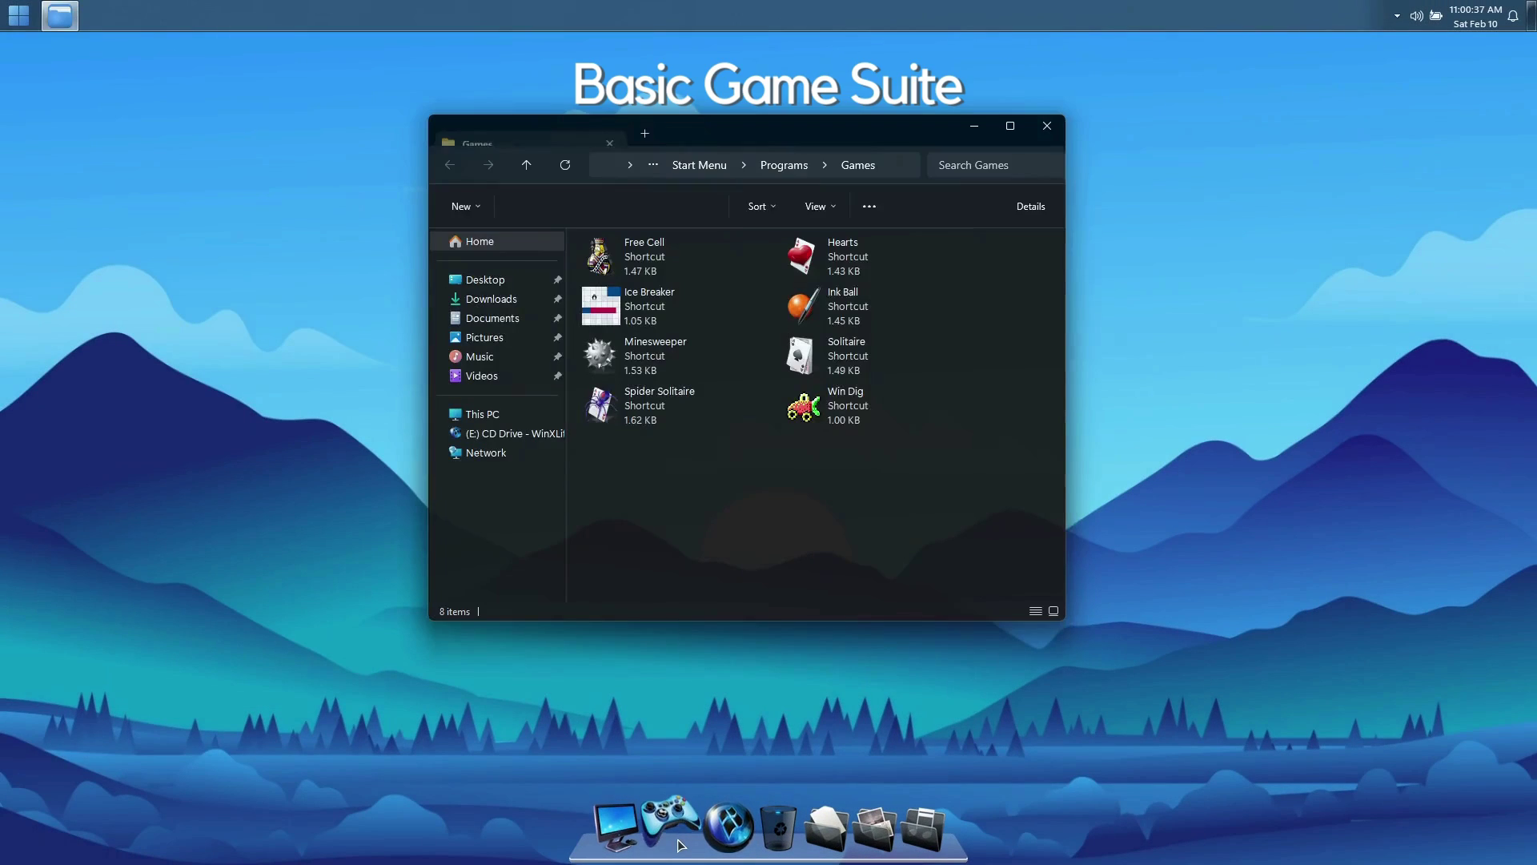
Look through the game shortcuts in the Games folder, including Ice Breaker, Minesweeper, Solitaire, Spider Solitaire and Win Dig.
click(742, 268)
click(708, 300)
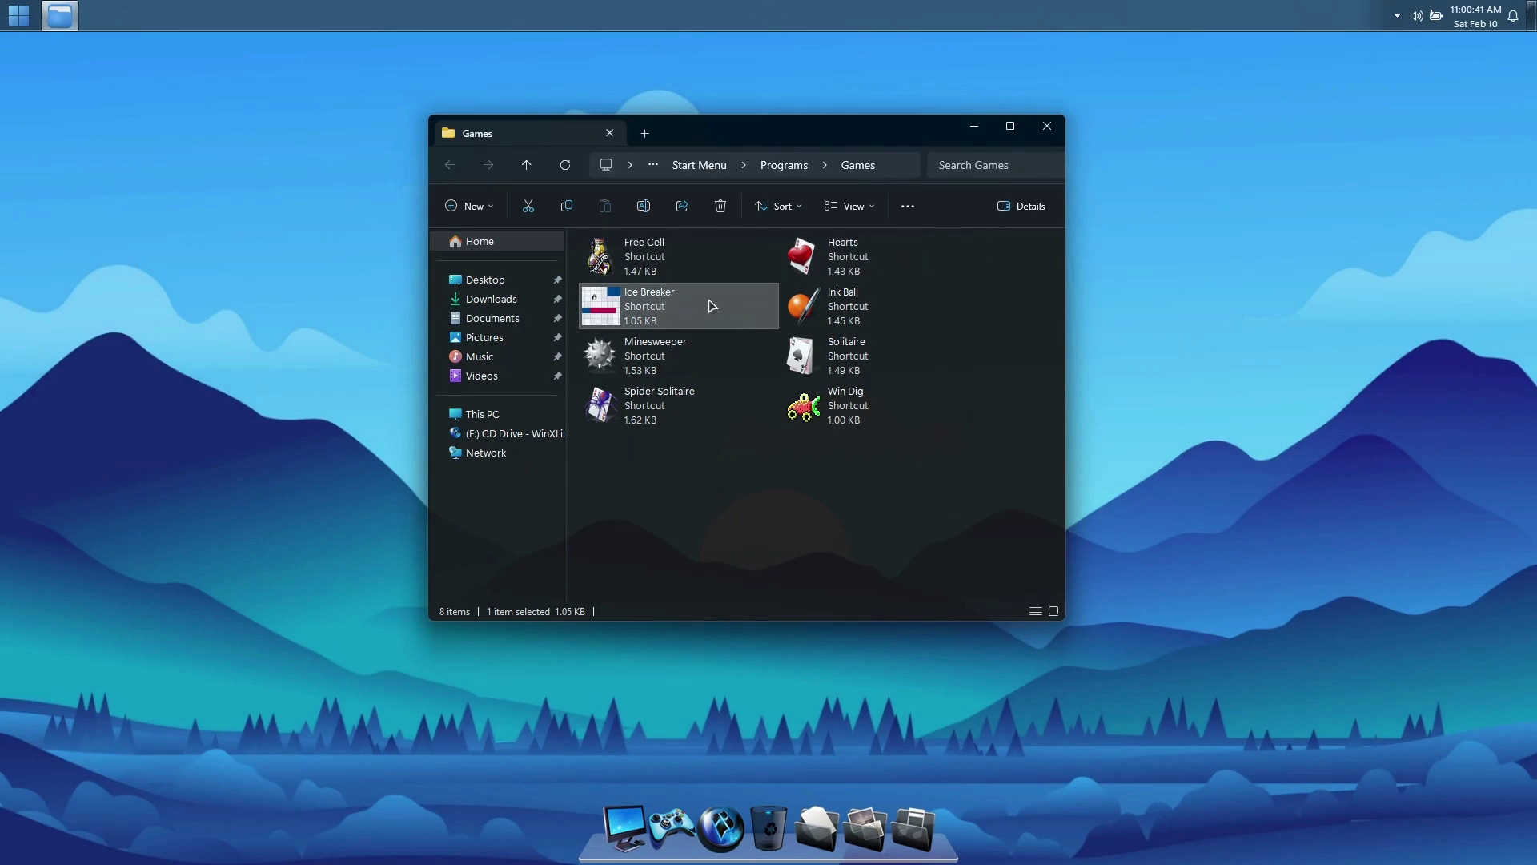
click(689, 344)
click(801, 352)
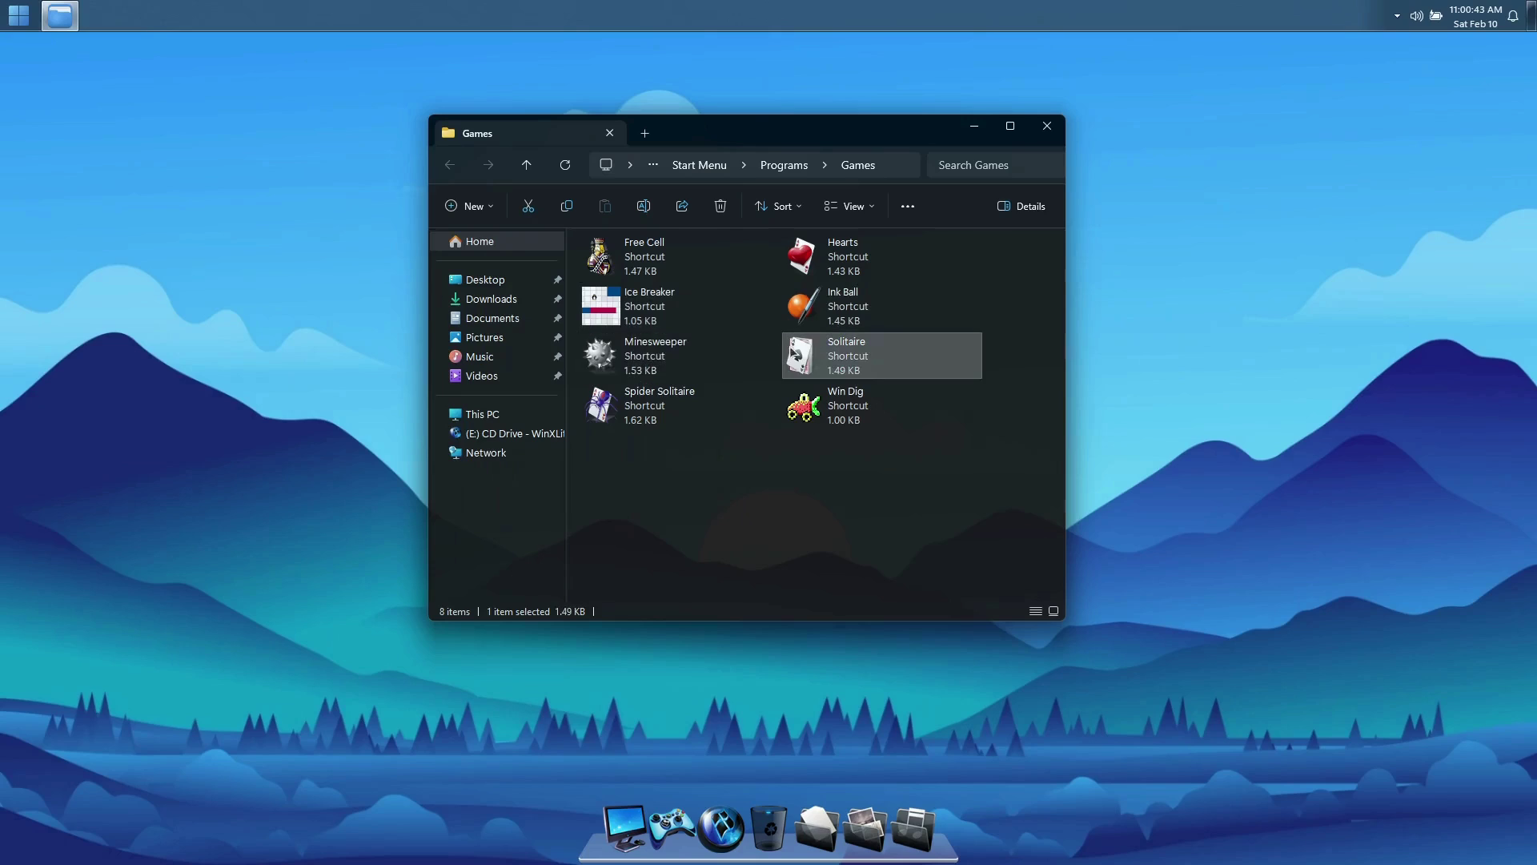
click(661, 392)
click(854, 400)
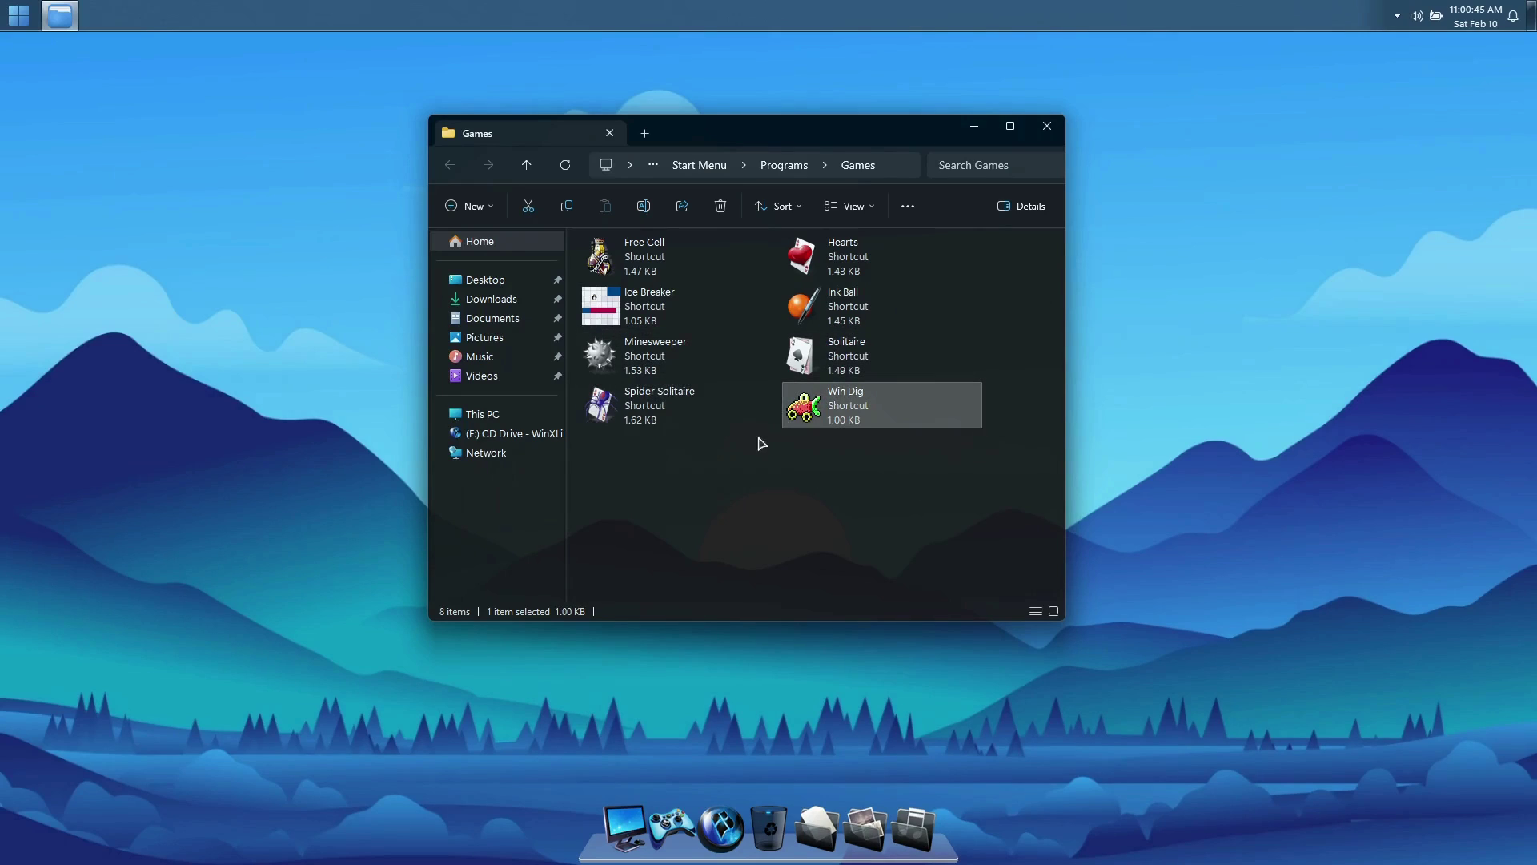
Launch Minesweeper from the Games folder and move the folder window beside the game.
double_click(690, 358)
drag(785, 143, 995, 194)
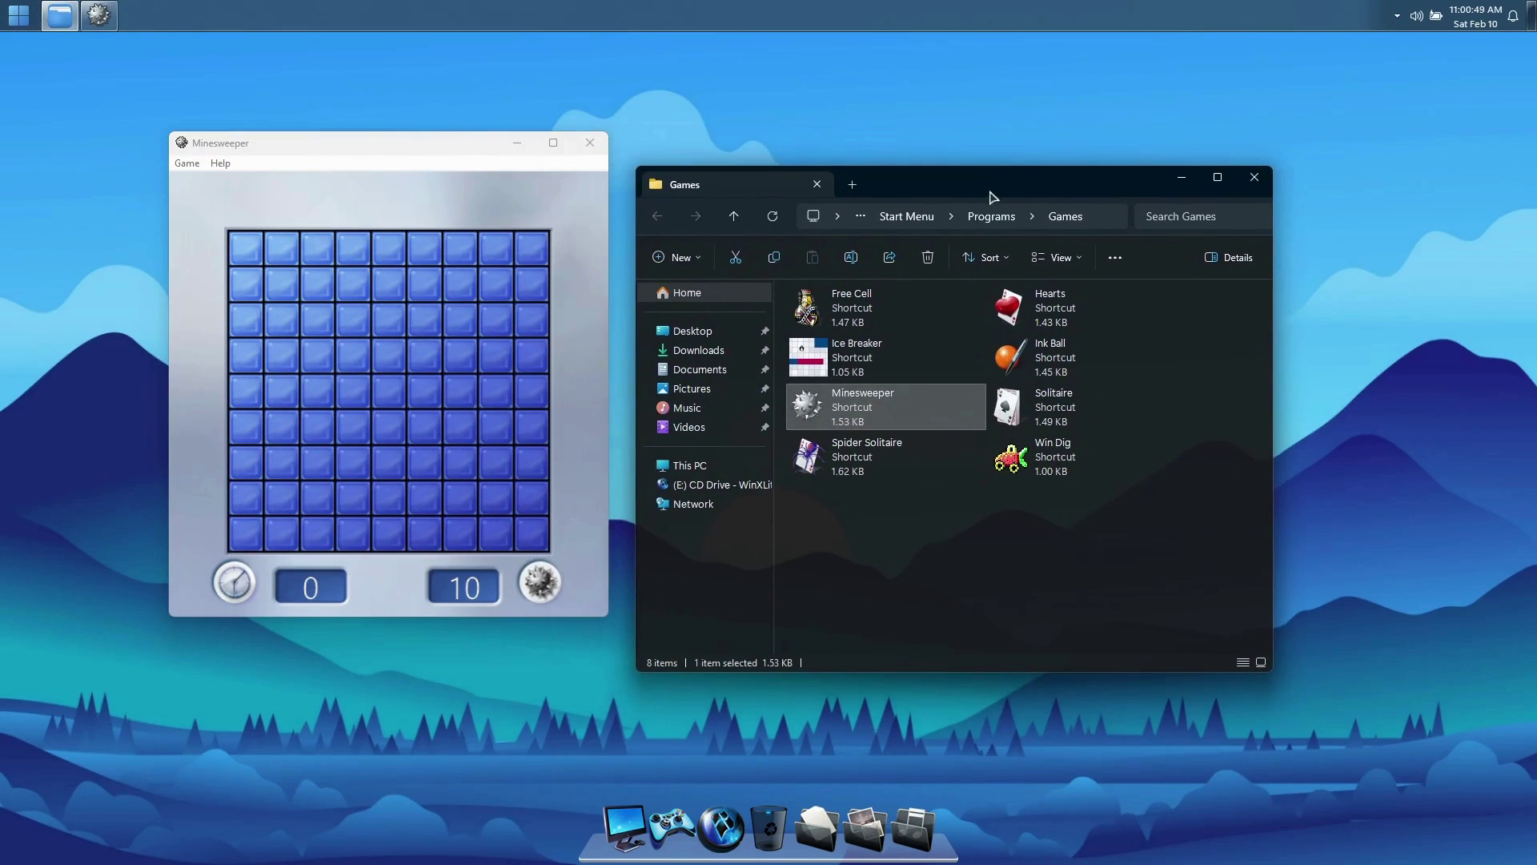
Try the large icons view in the Games folder and settle on medium icons.
click(1071, 259)
click(1083, 326)
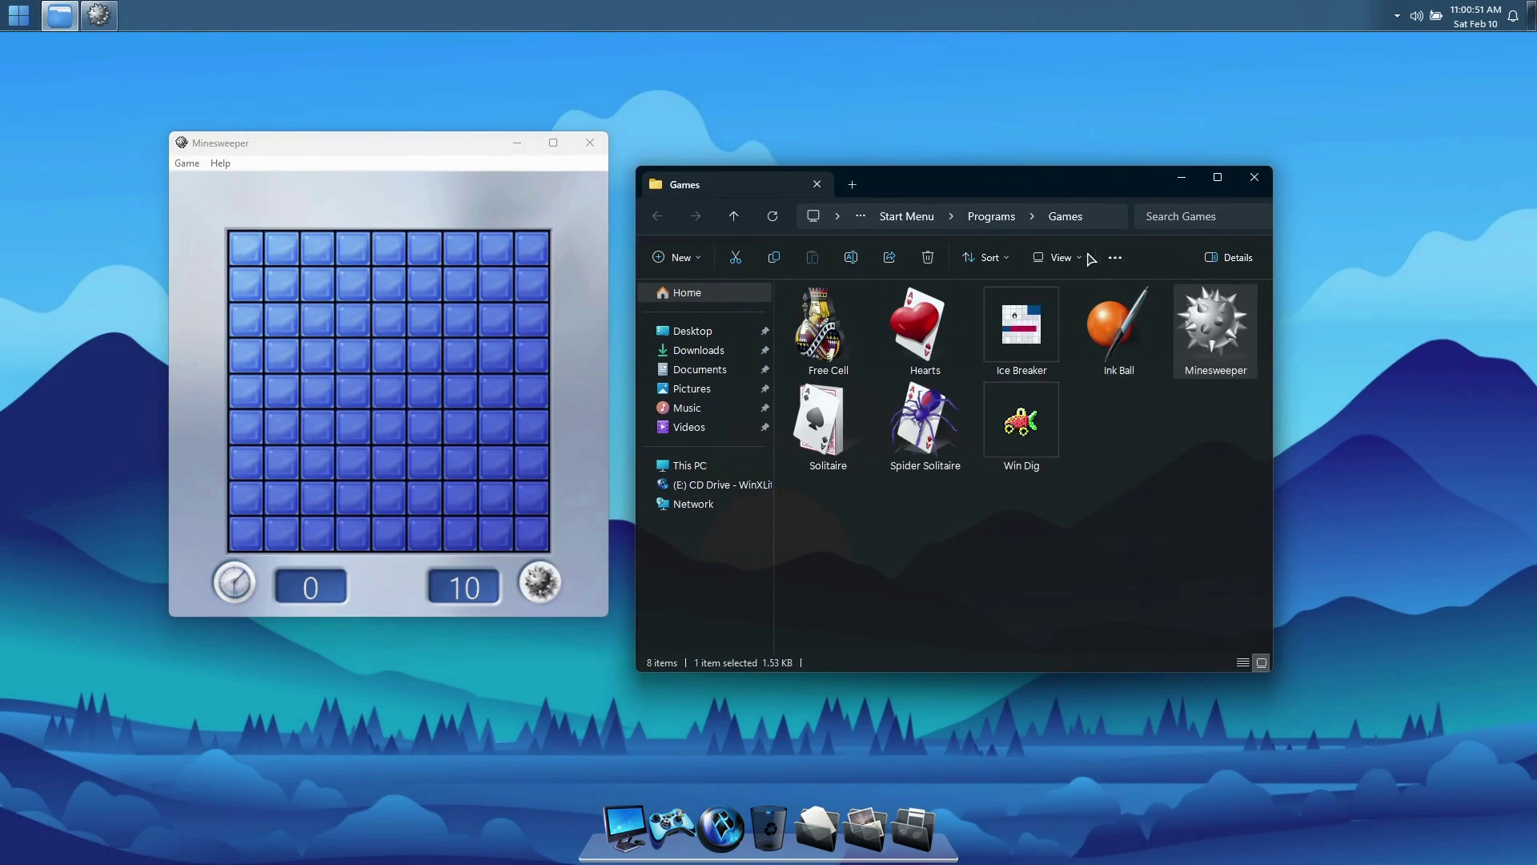
click(1061, 257)
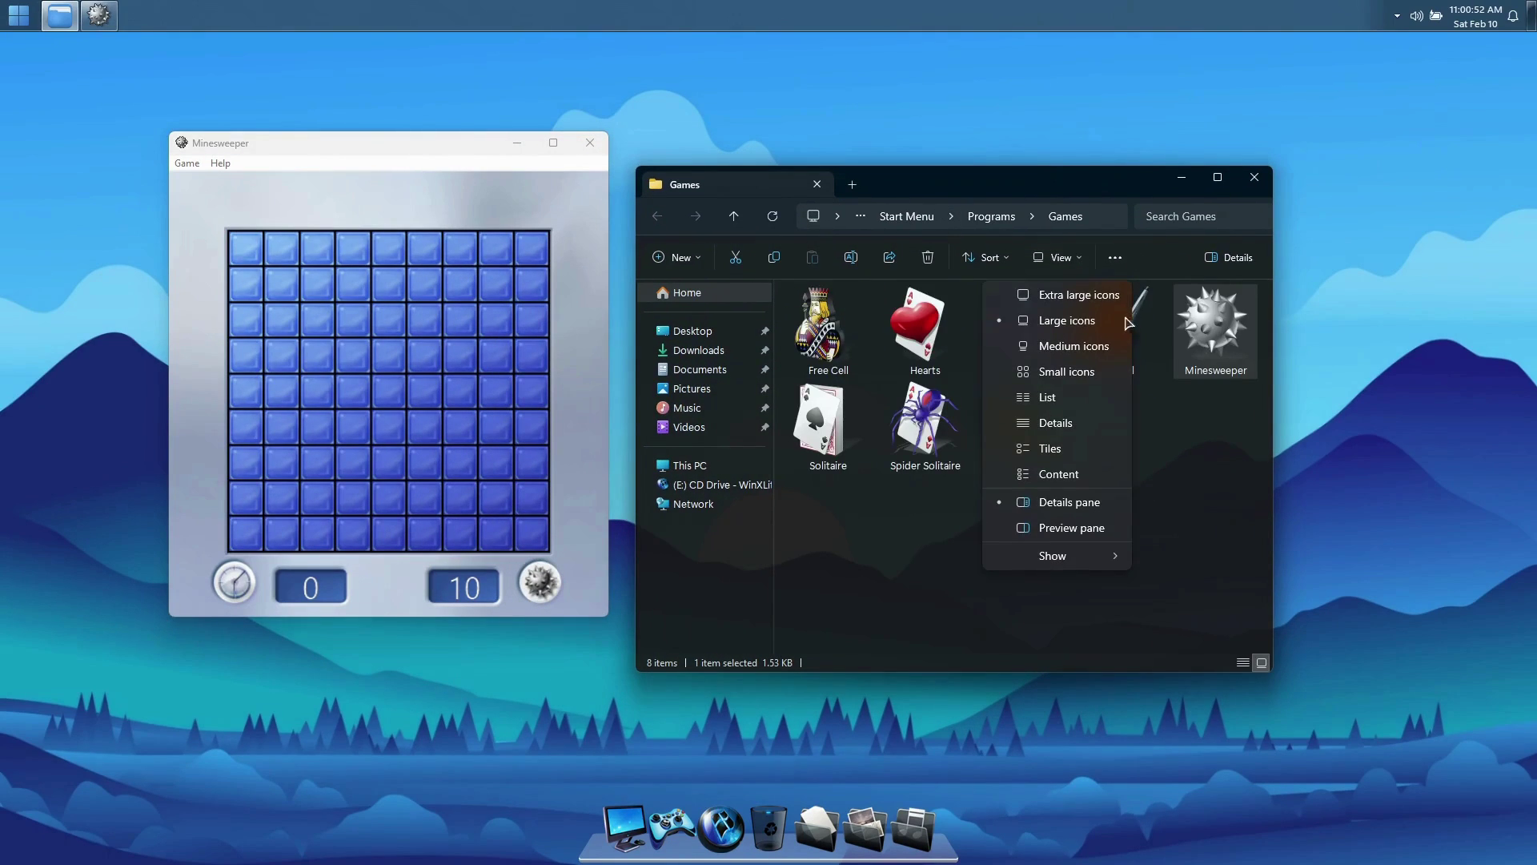
click(1081, 349)
click(1040, 473)
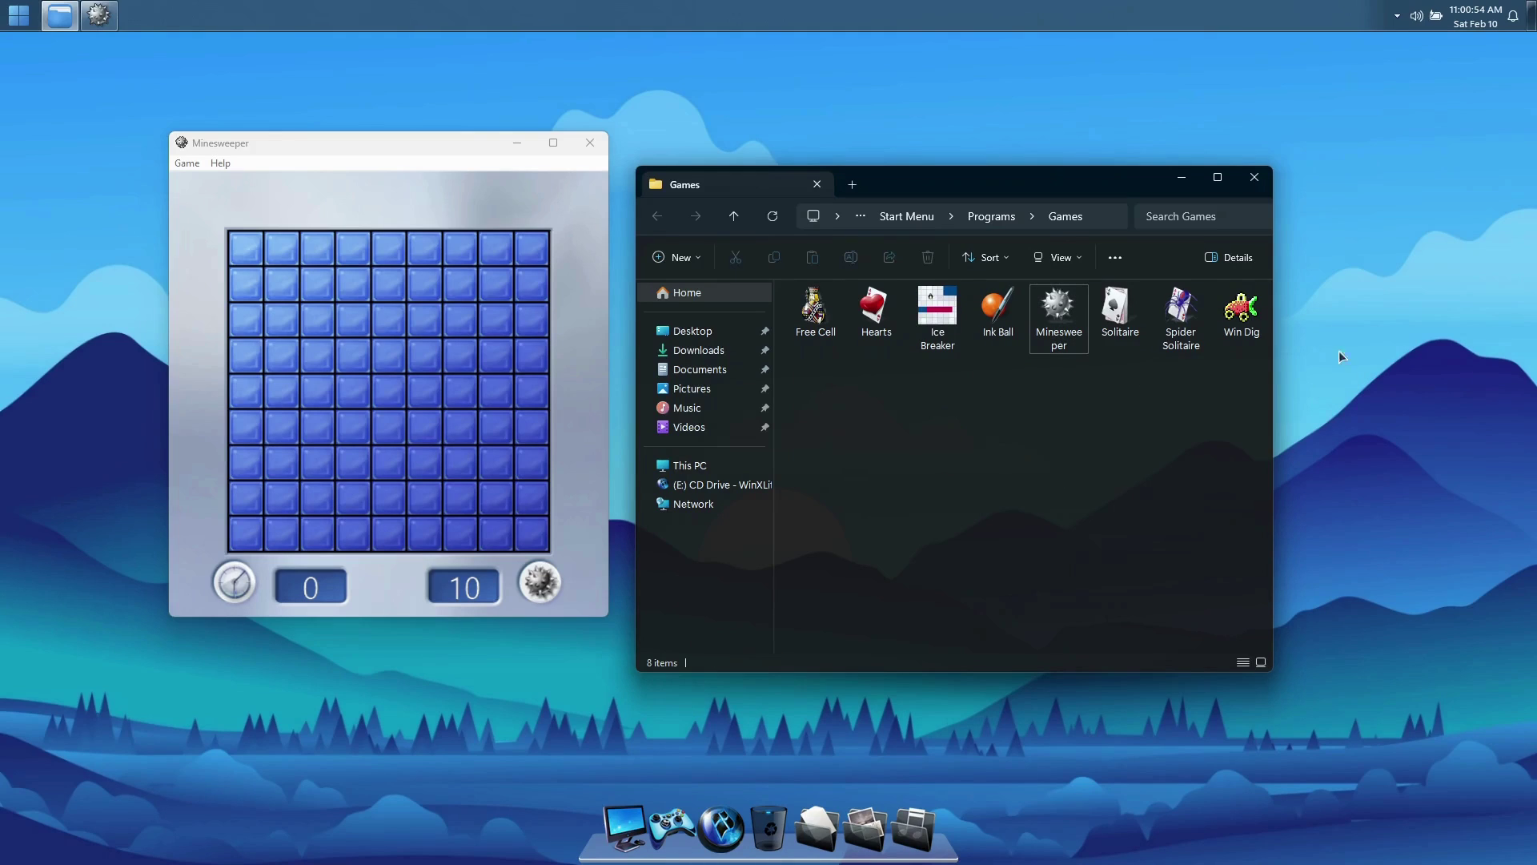
Close the Games folder and move the Minesweeper window to the middle of the desktop.
click(1255, 177)
drag(413, 149, 804, 197)
Play Minesweeper by uncovering a central cell, flagging the suspected mines and uncovering neighbouring safe cells.
click(779, 367)
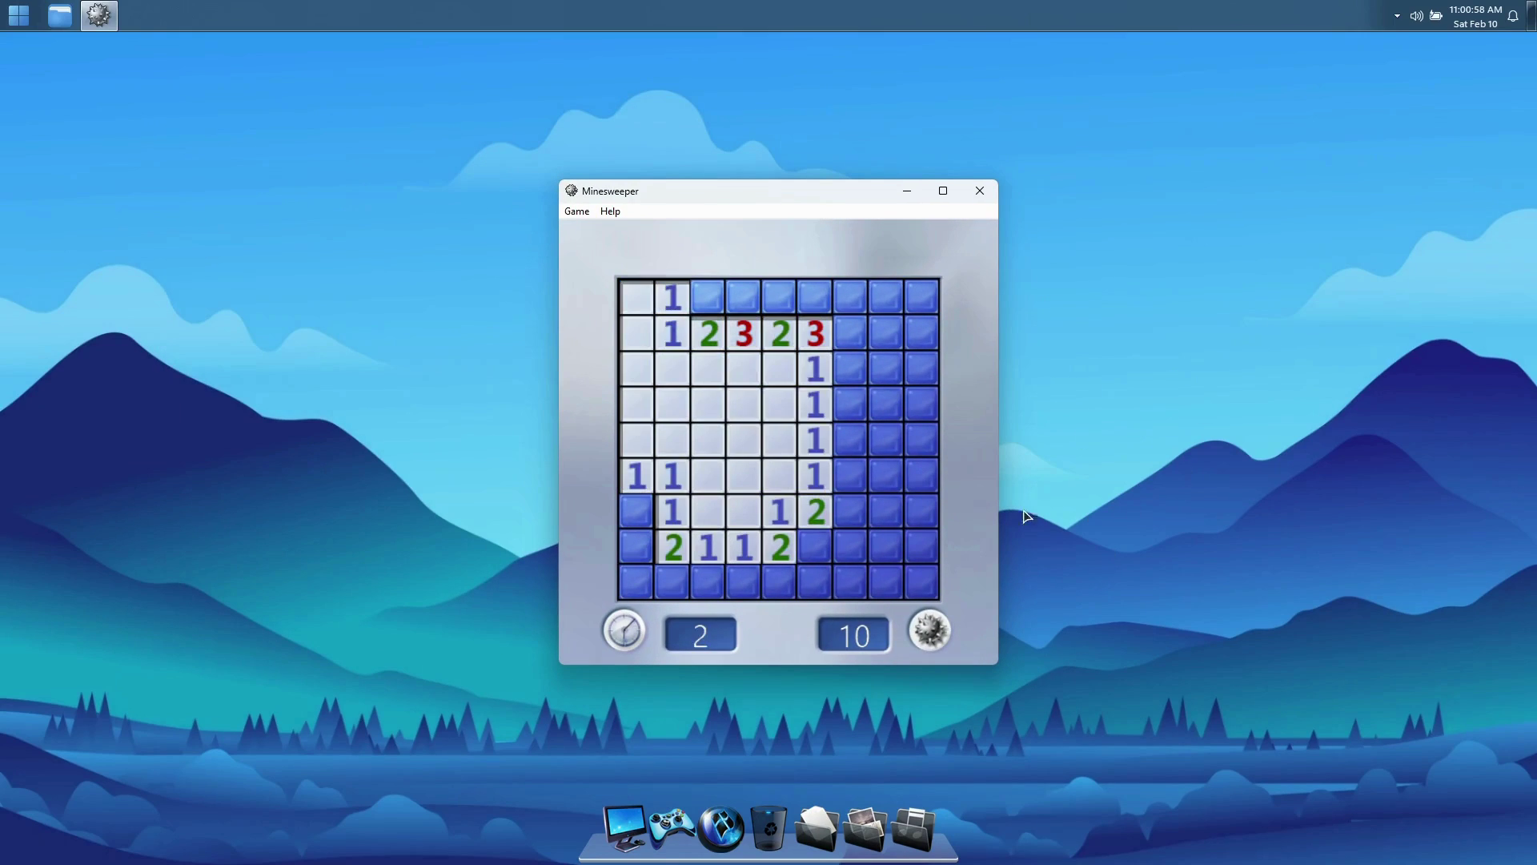
right_click(741, 301)
right_click(772, 303)
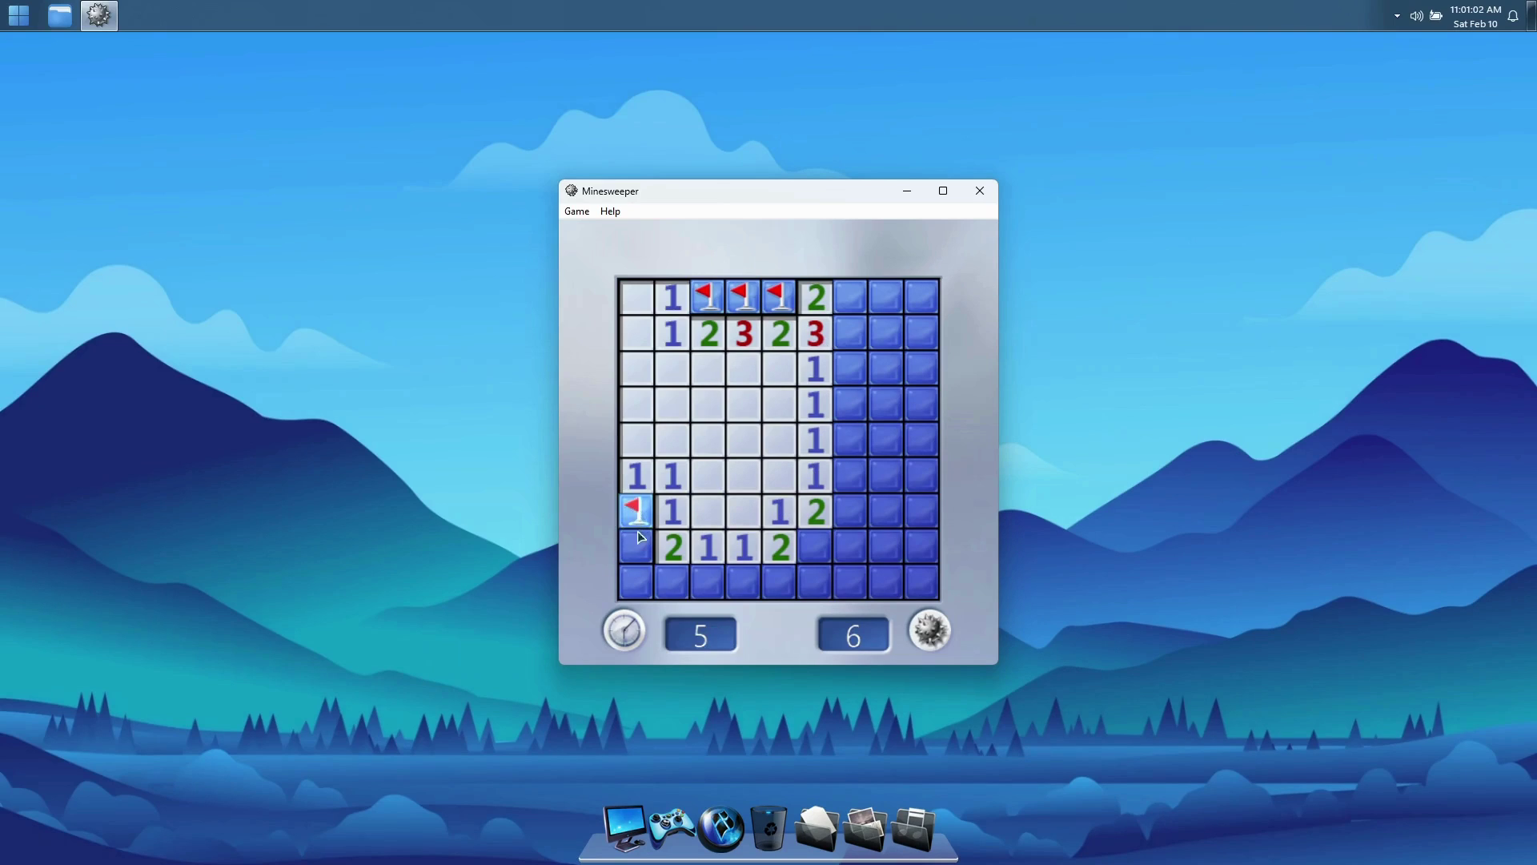
right_click(810, 540)
click(848, 506)
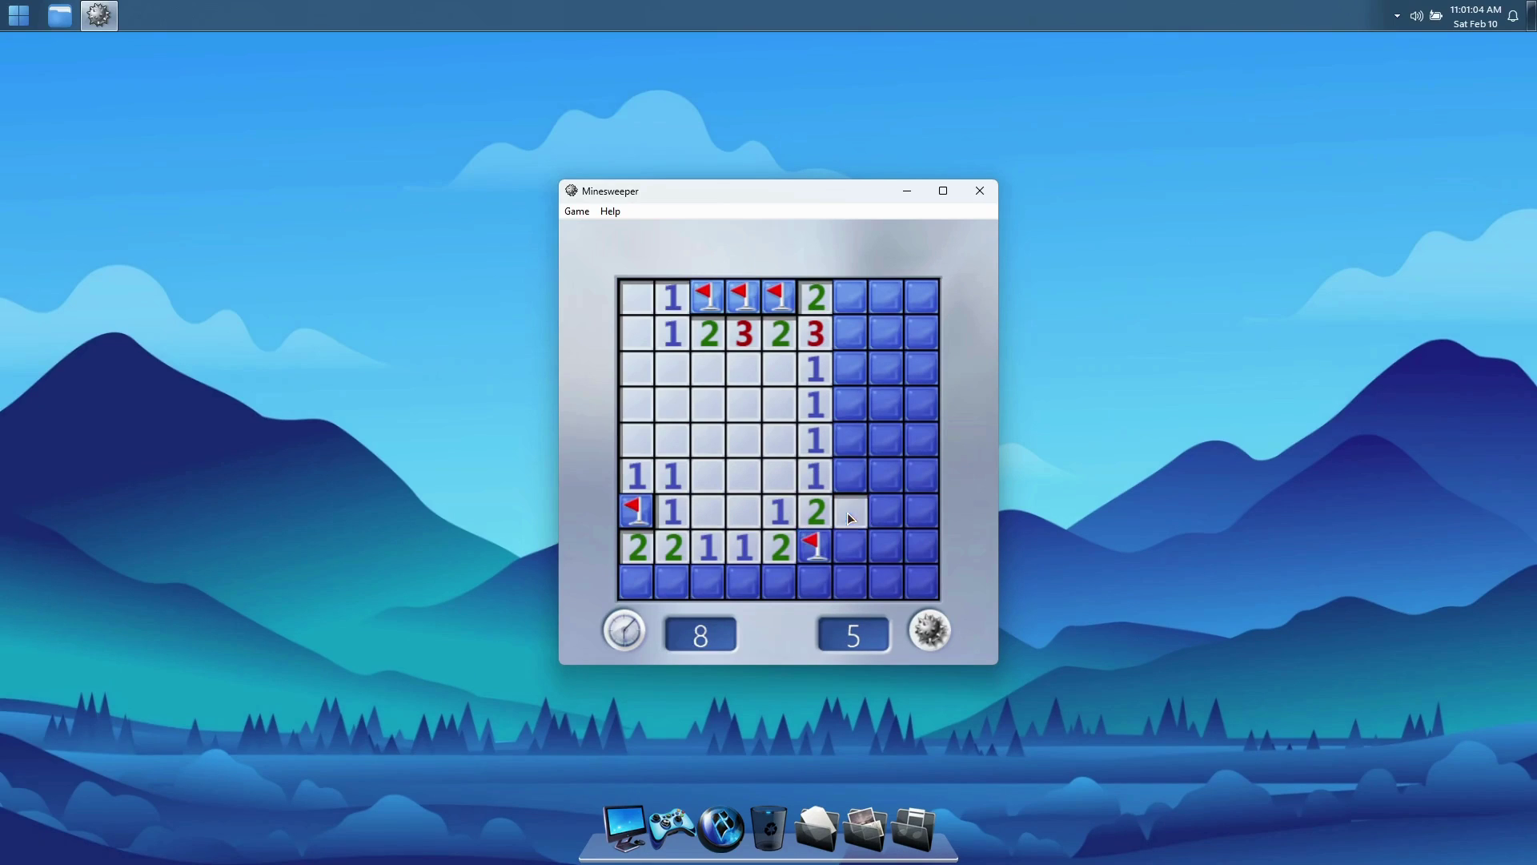
right_click(851, 474)
click(851, 439)
click(851, 403)
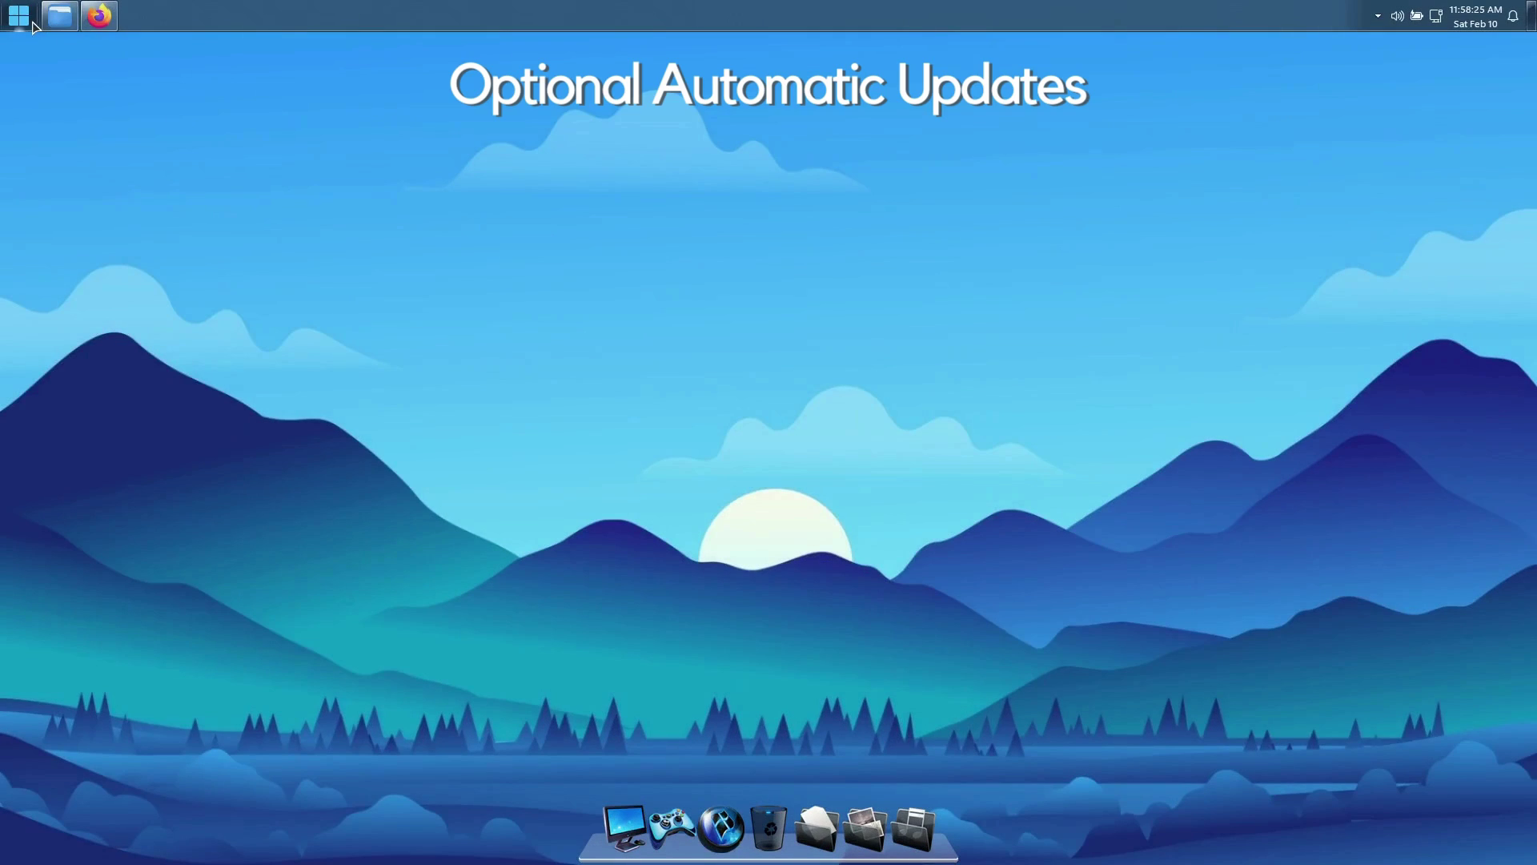
Open the Windows Update page in Settings and resume the paused updates.
click(33, 24)
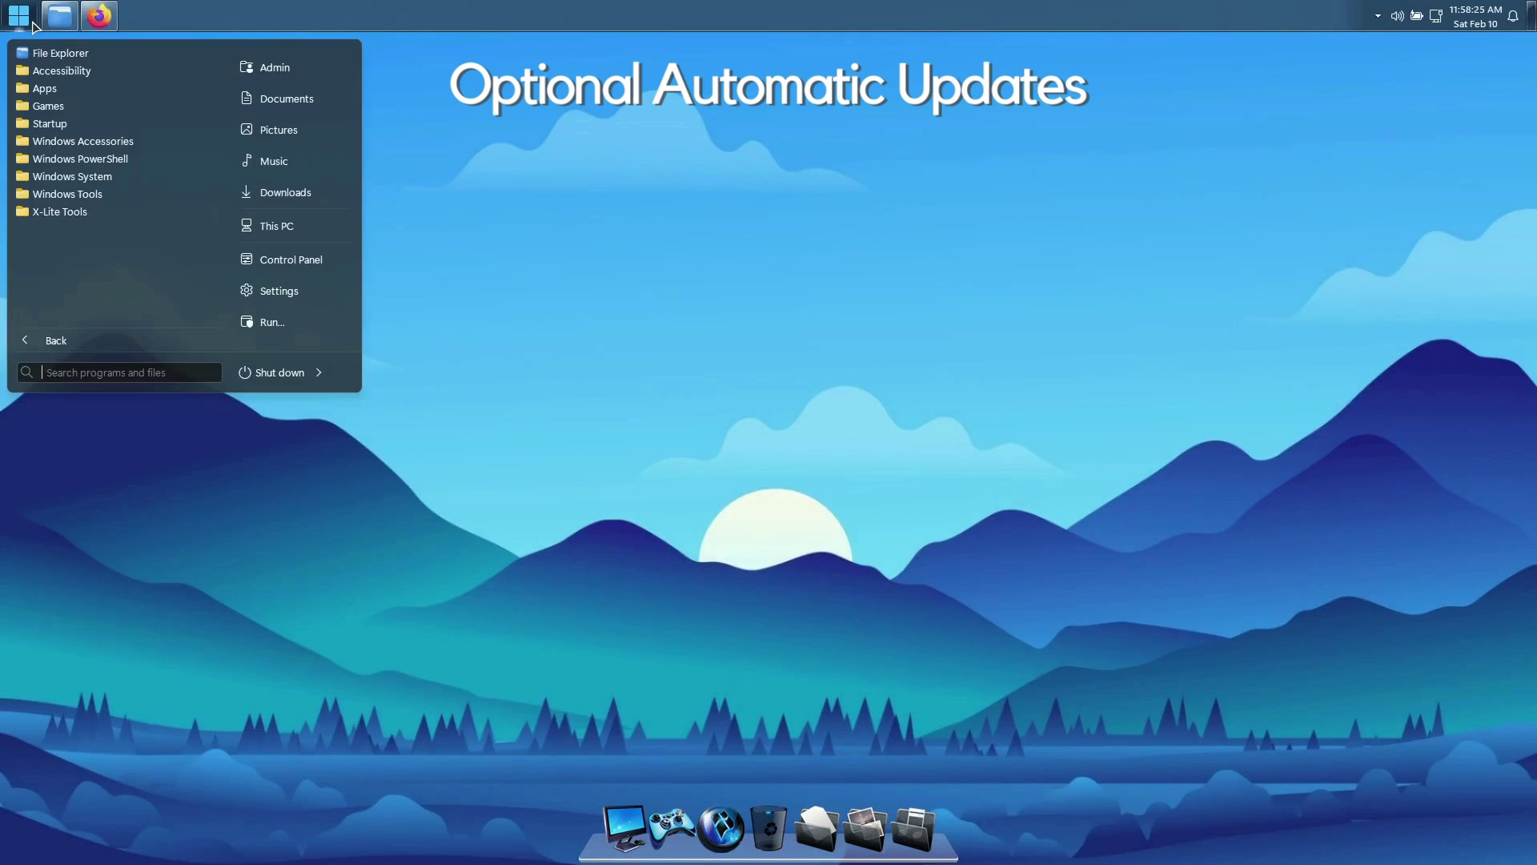
click(275, 285)
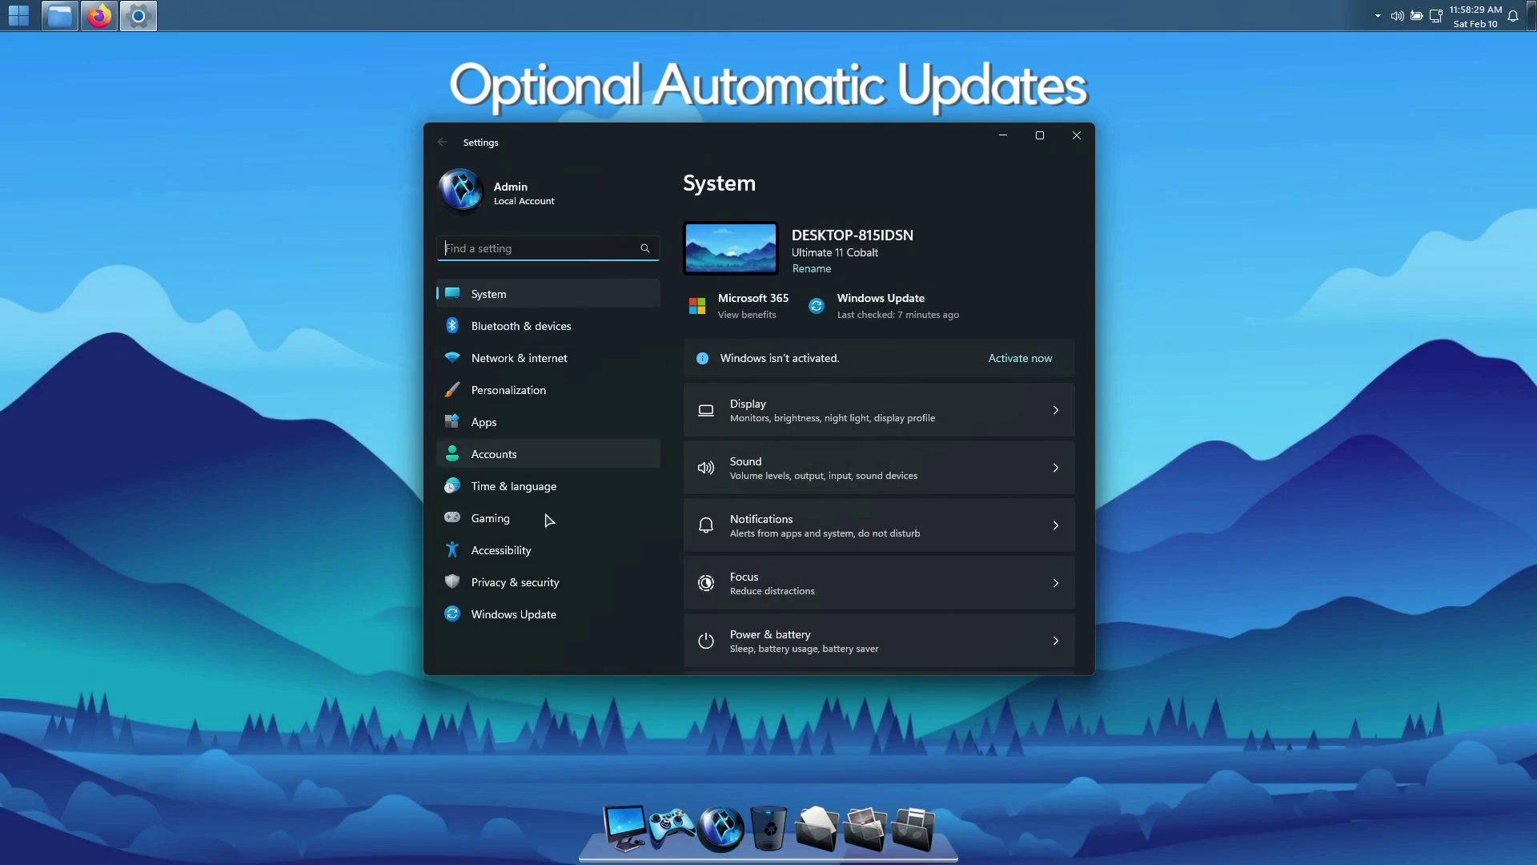
click(531, 623)
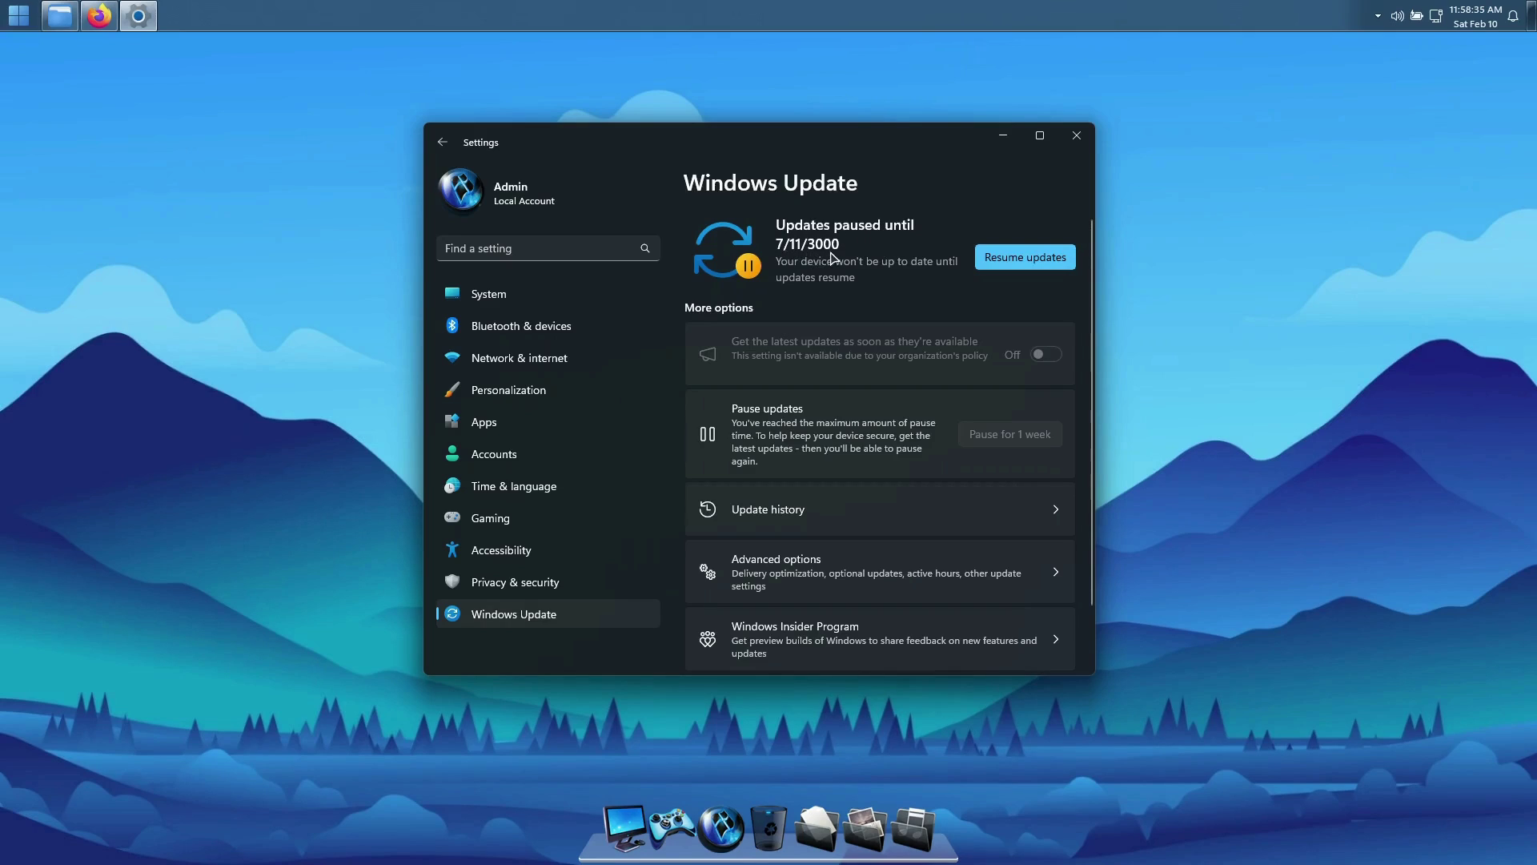
click(1044, 266)
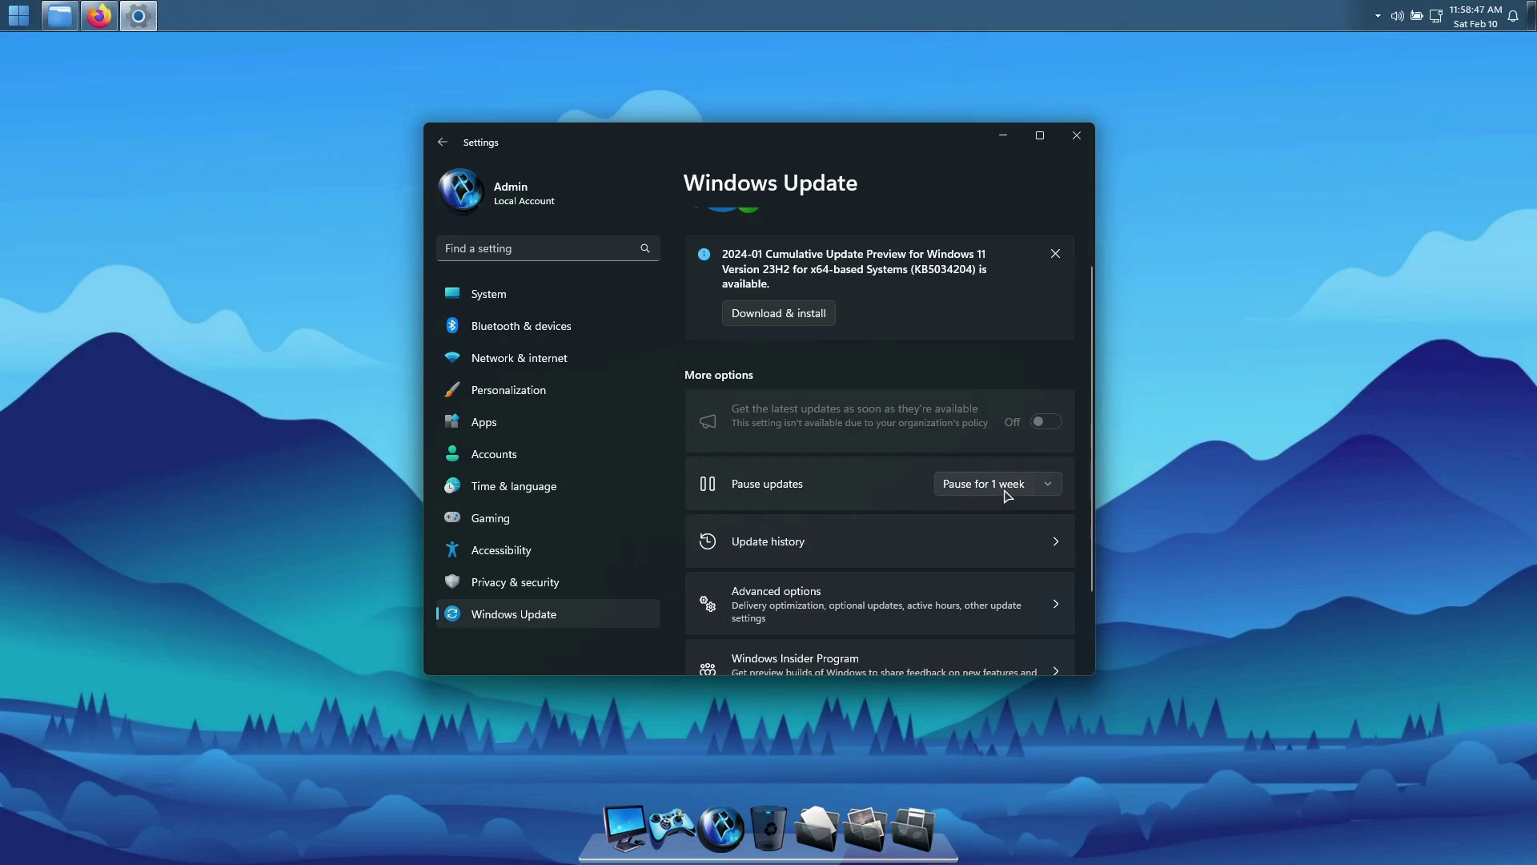
Pause Windows updates for 522 weeks, check the pause date and close Settings.
click(1024, 483)
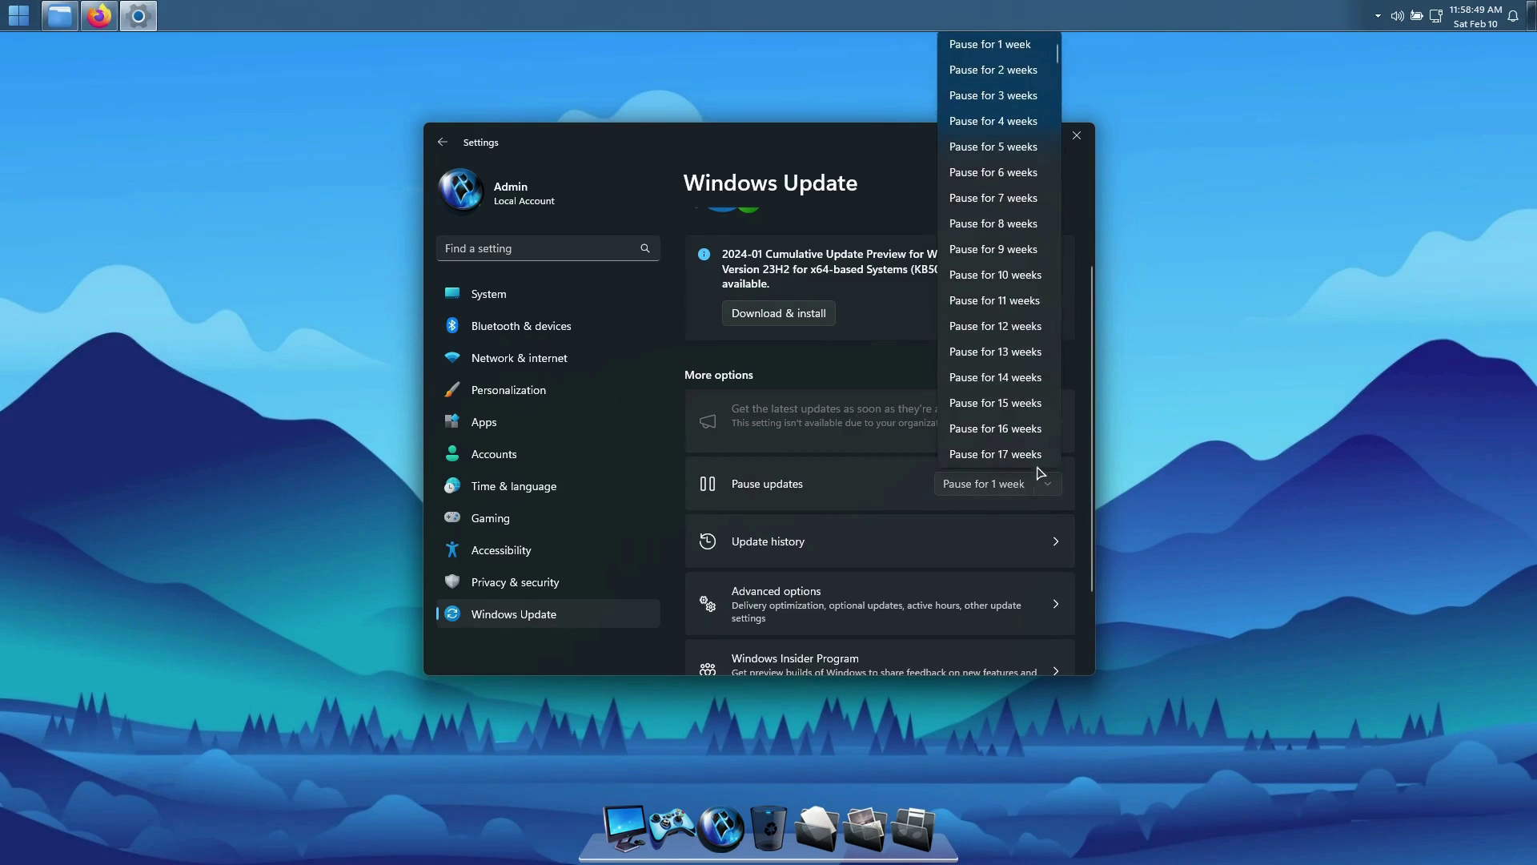
drag(1056, 56, 1065, 458)
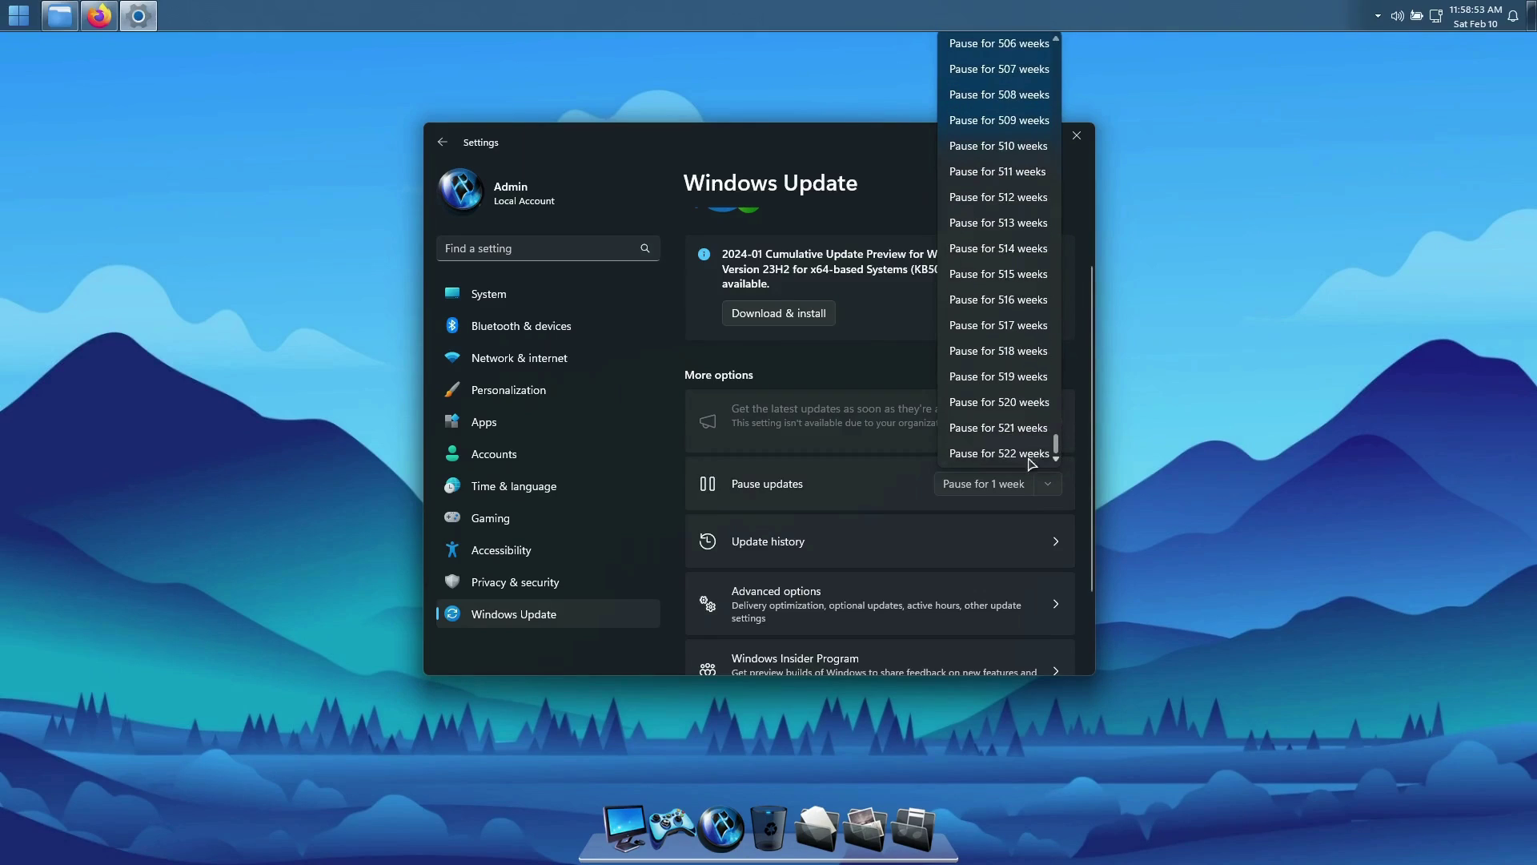
click(1001, 454)
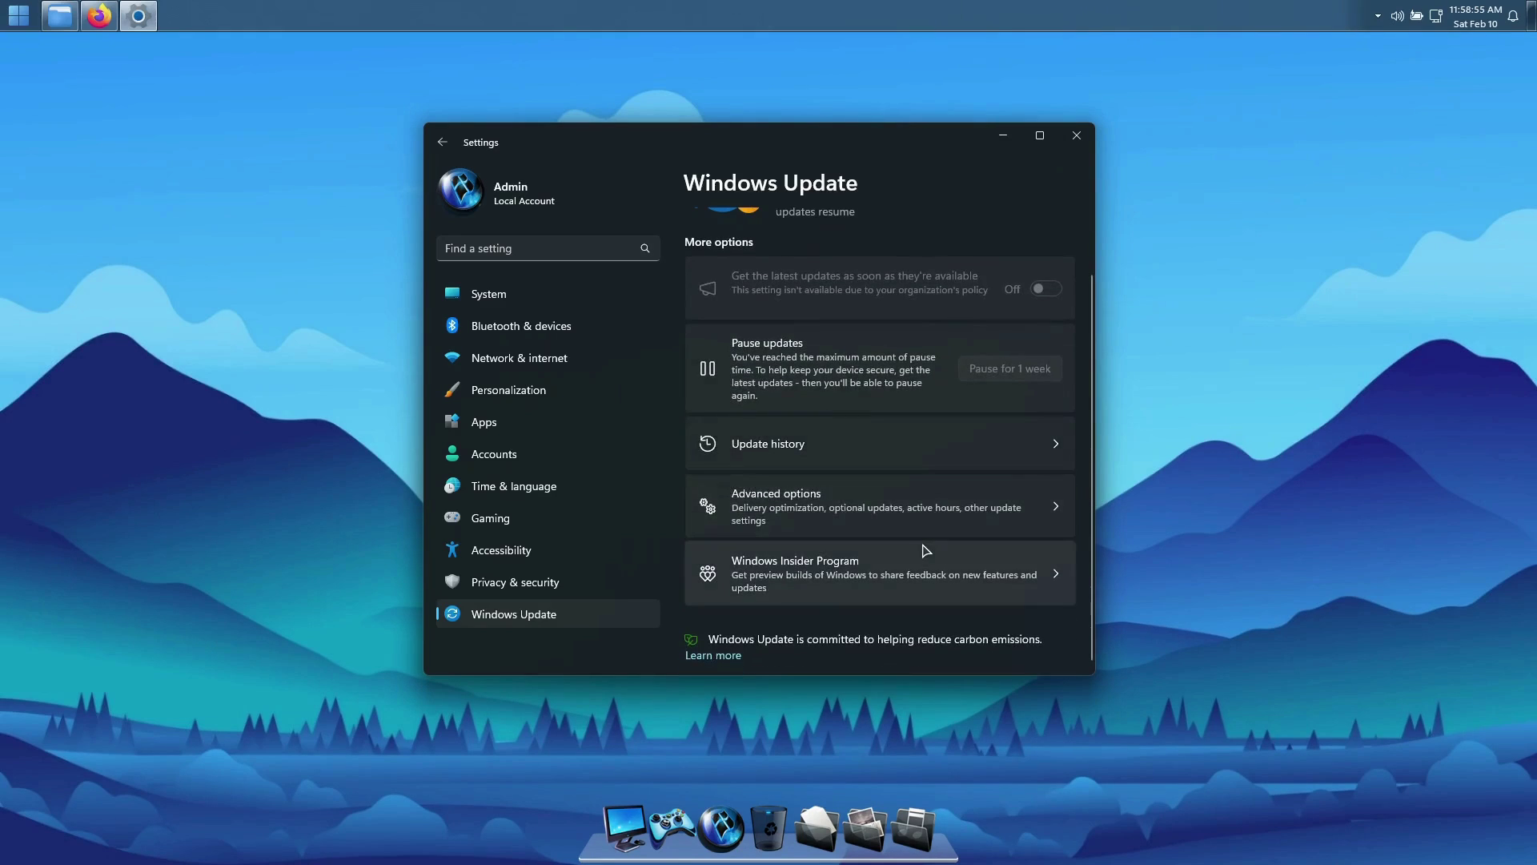
scroll(926, 550, up, 1)
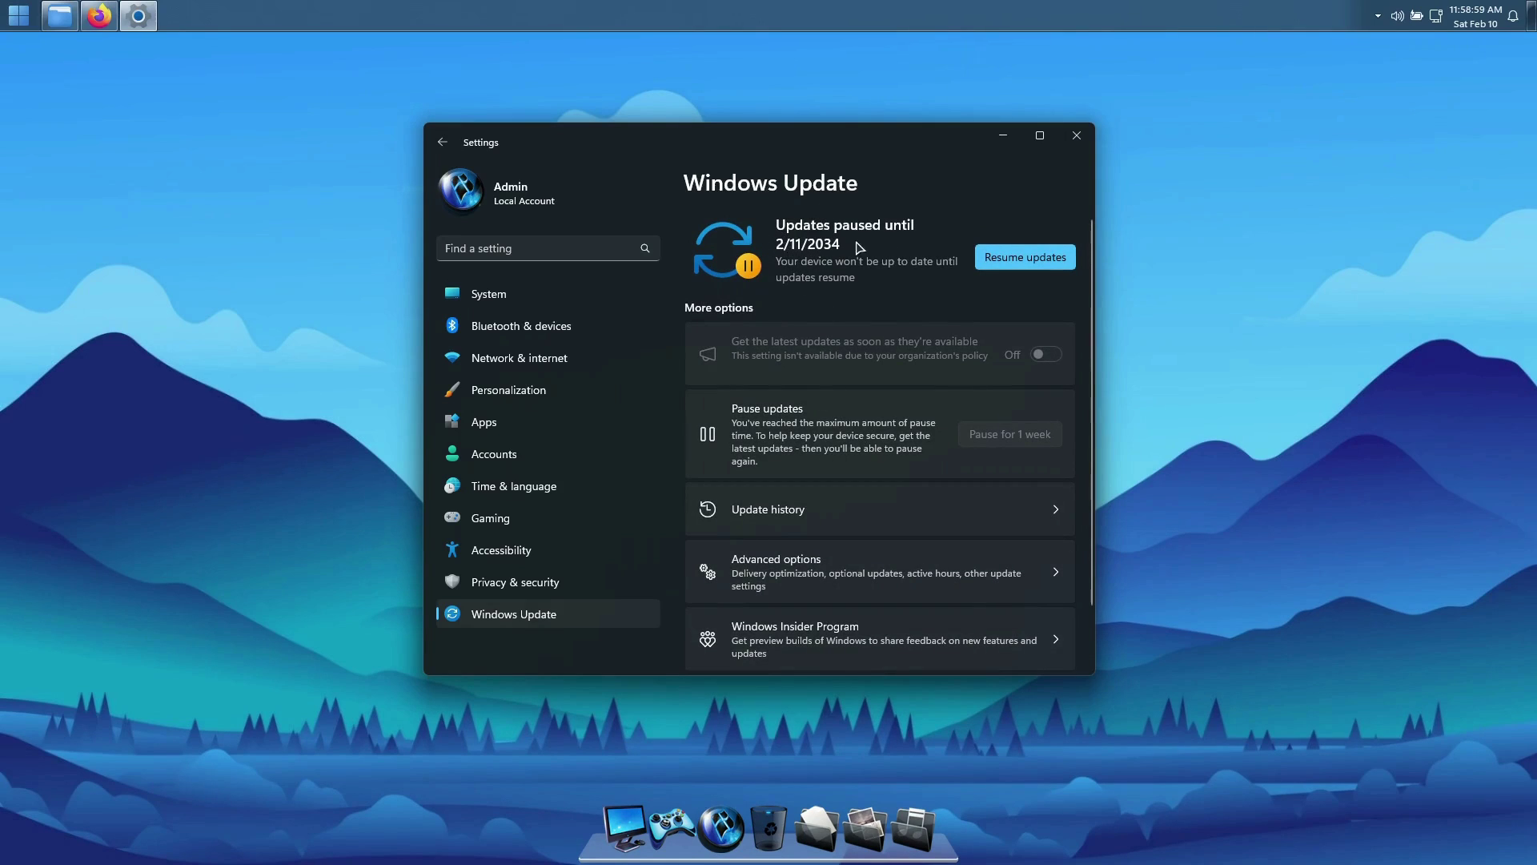
click(1075, 137)
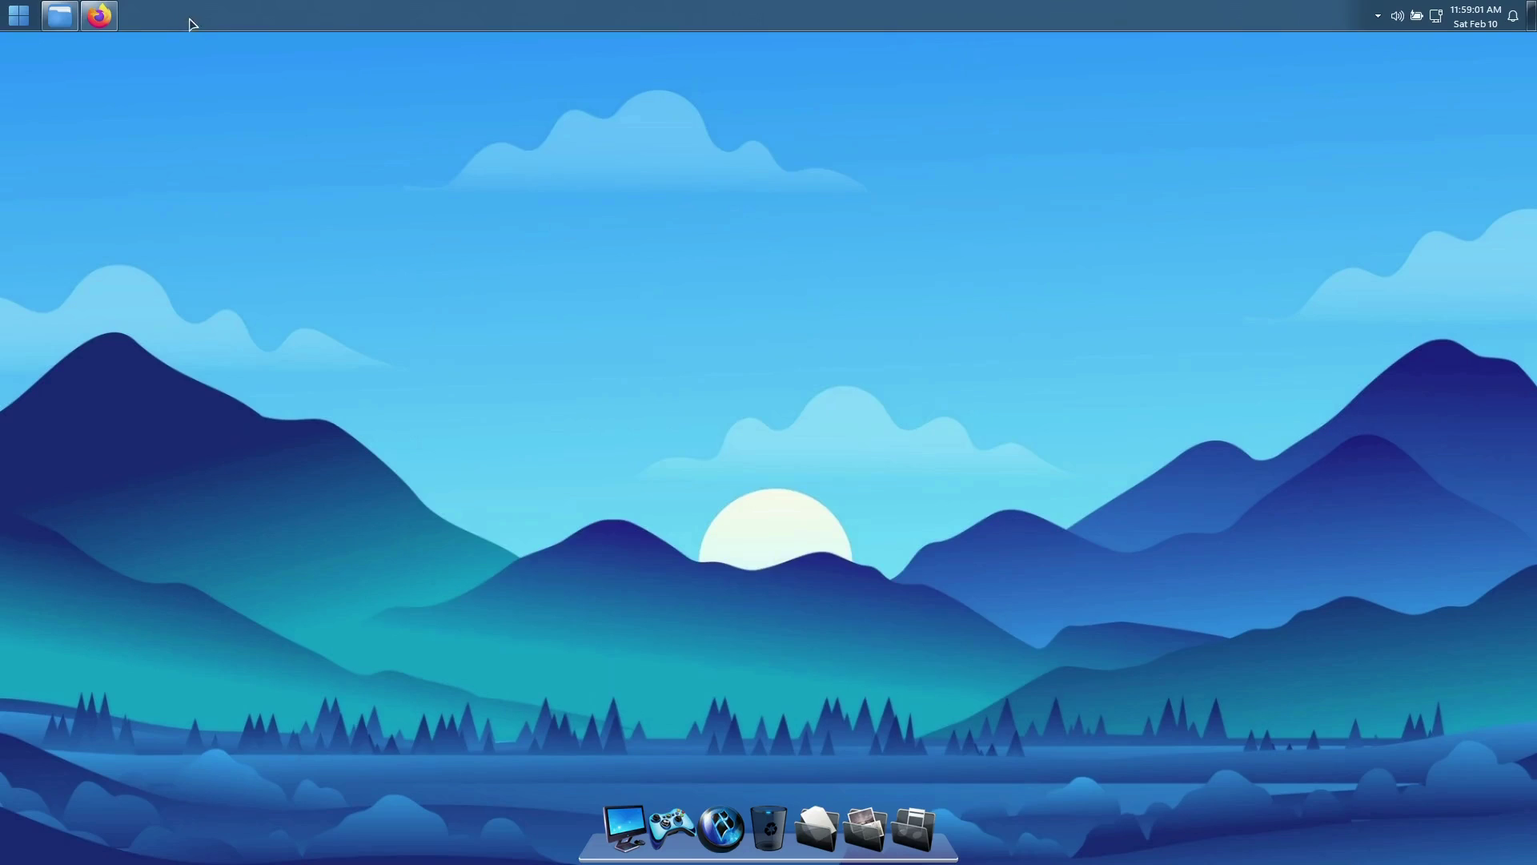
Switch to Firefox and highlight the address of the W11updates page.
click(101, 25)
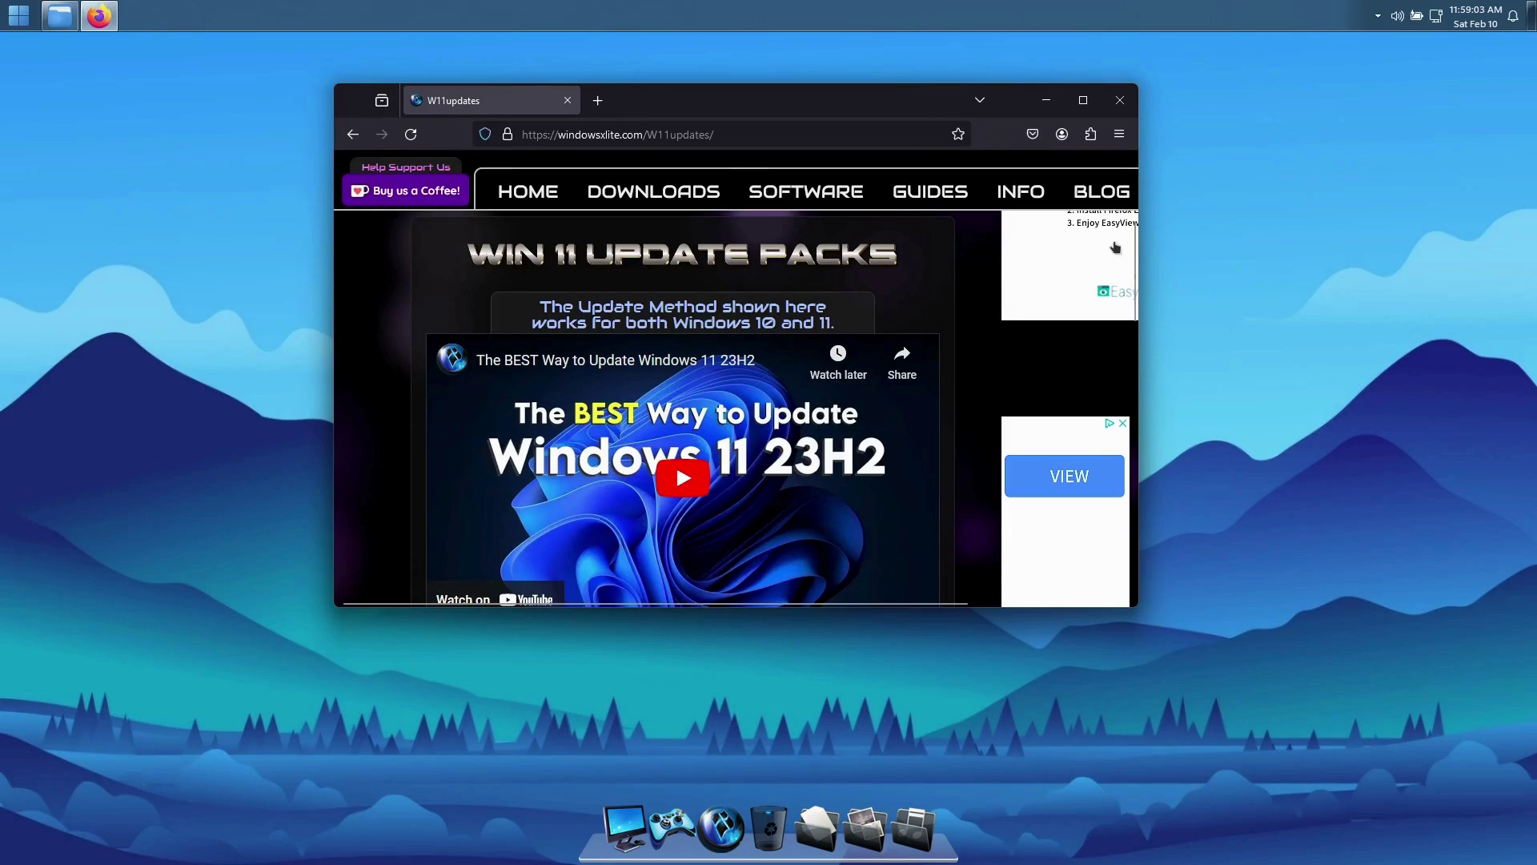
drag(523, 136, 715, 142)
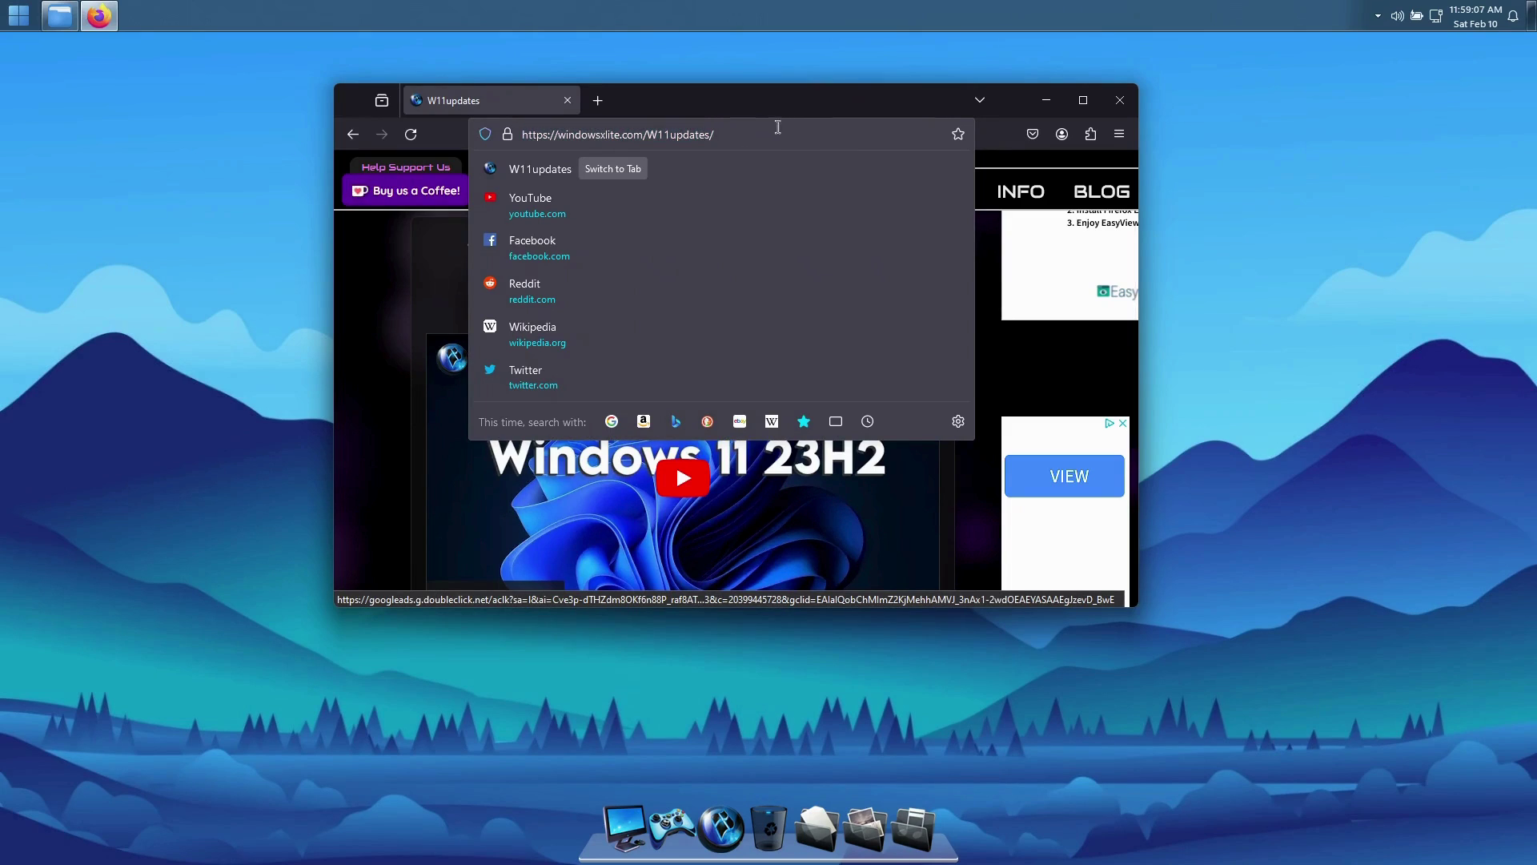
click(305, 383)
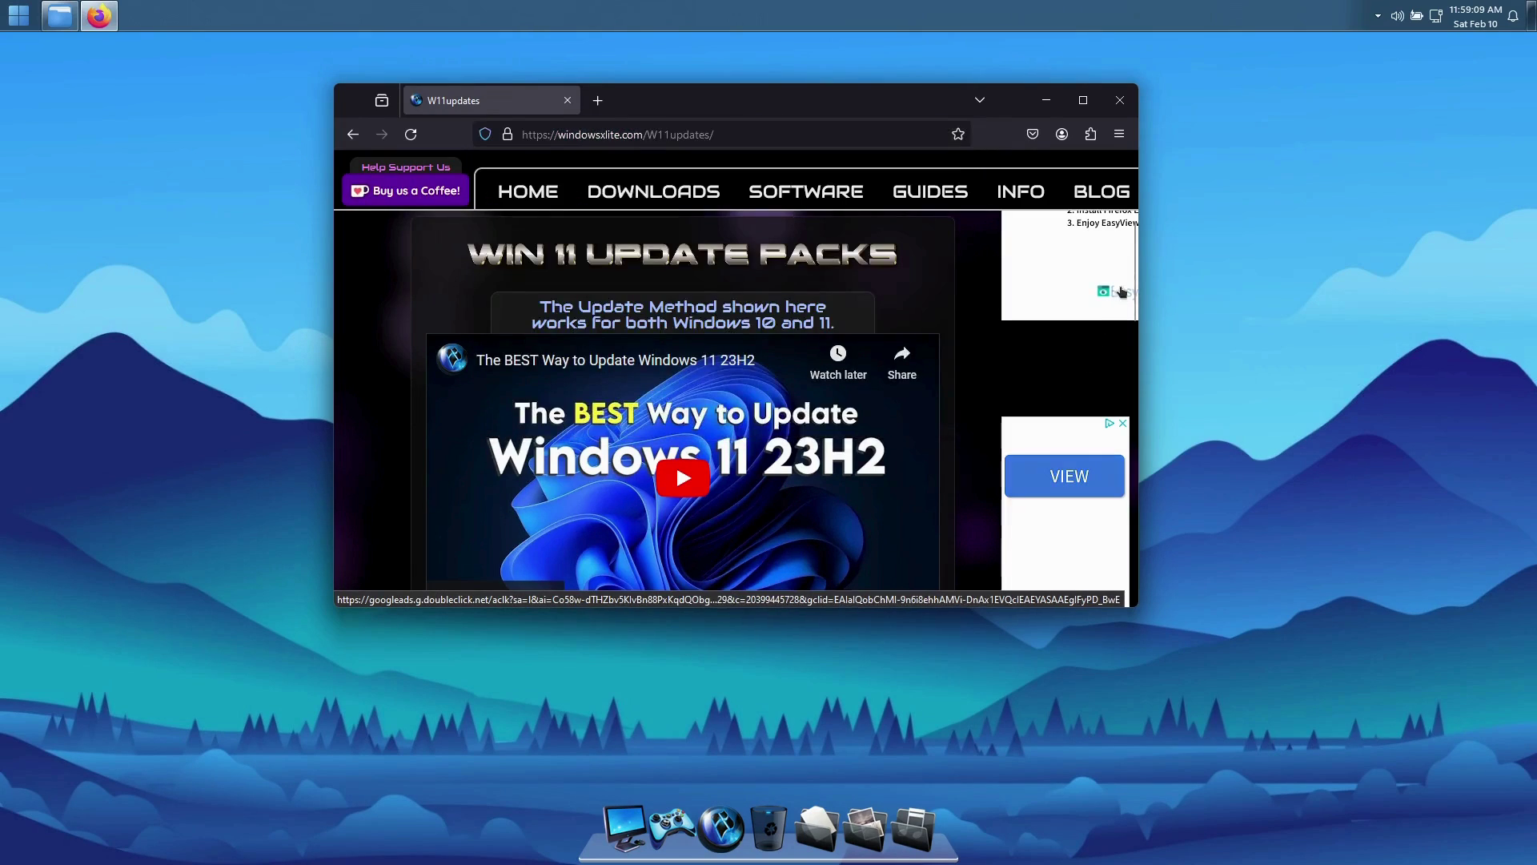
Play the embedded video "The BEST Way to Update Windows 11 23H2" on the update packs page.
scroll(1134, 253, down, 2)
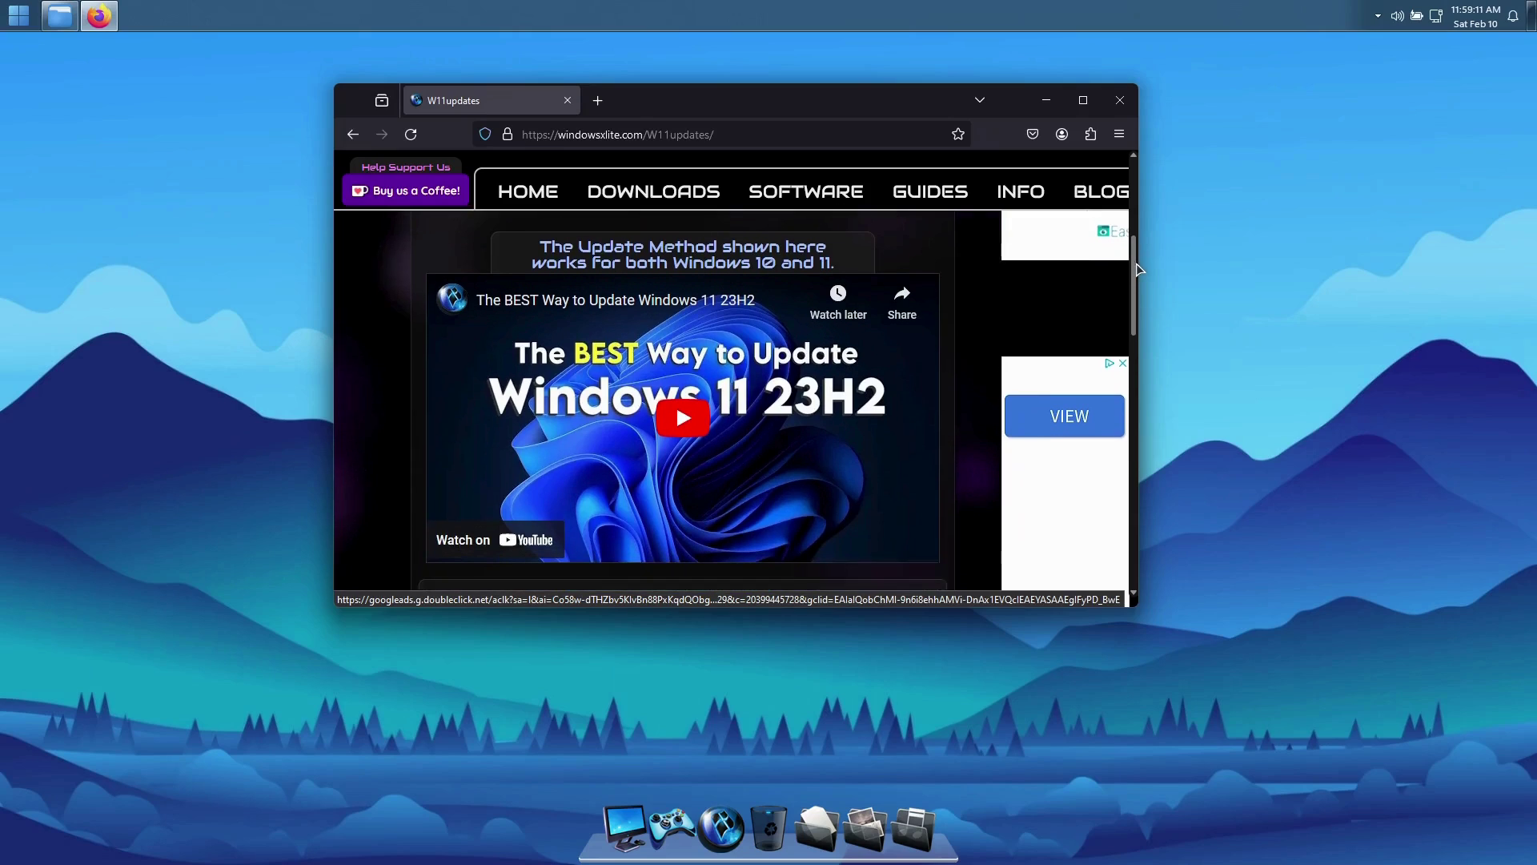
click(687, 397)
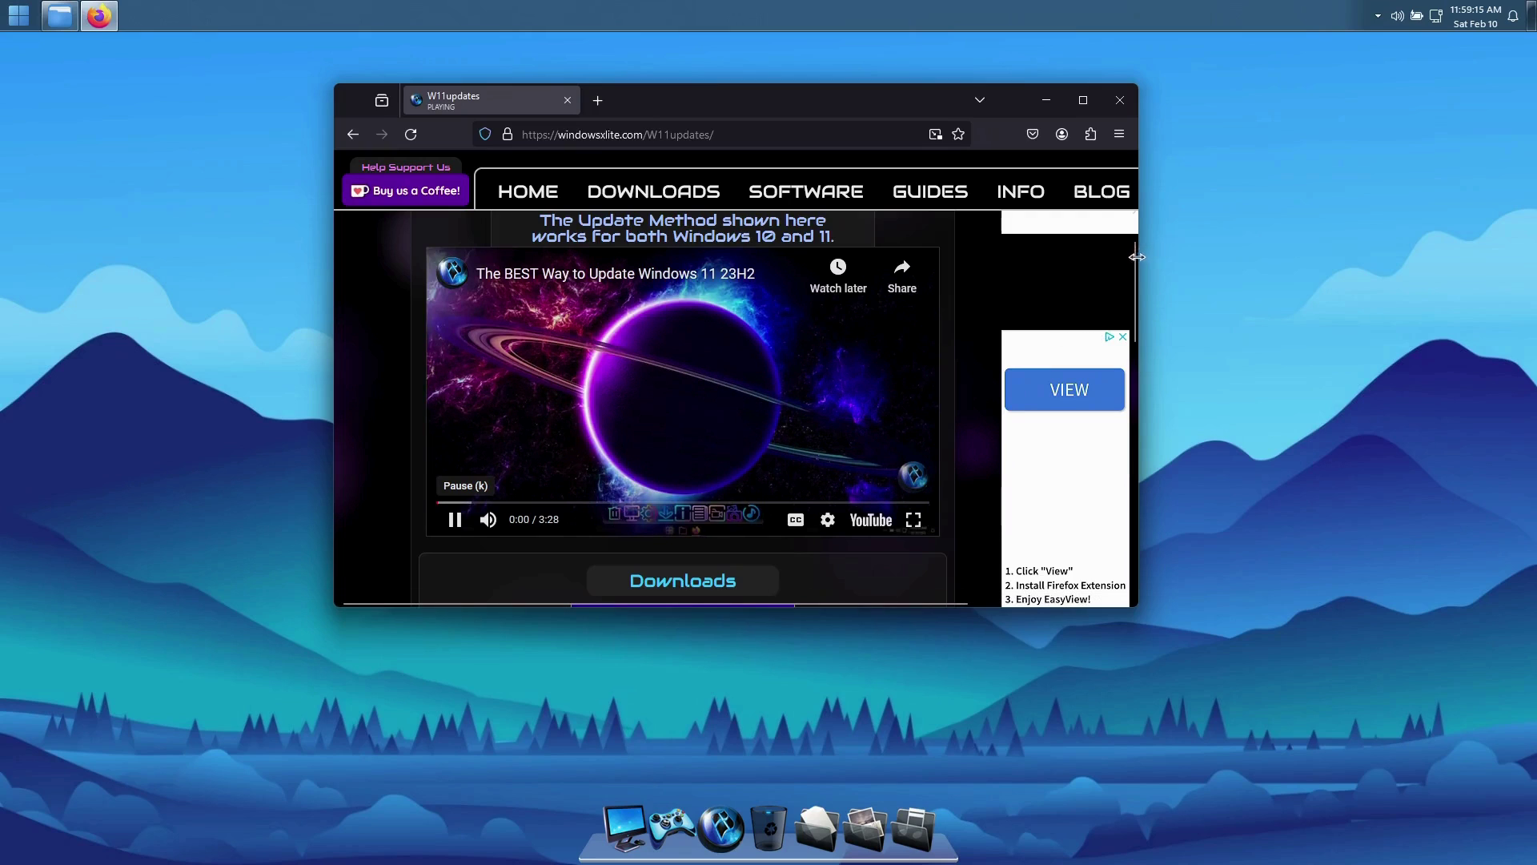
Download the Build 226X1.3085 update pack from the page's Downloads section.
scroll(1135, 264, down, 2)
drag(1136, 276, 1139, 341)
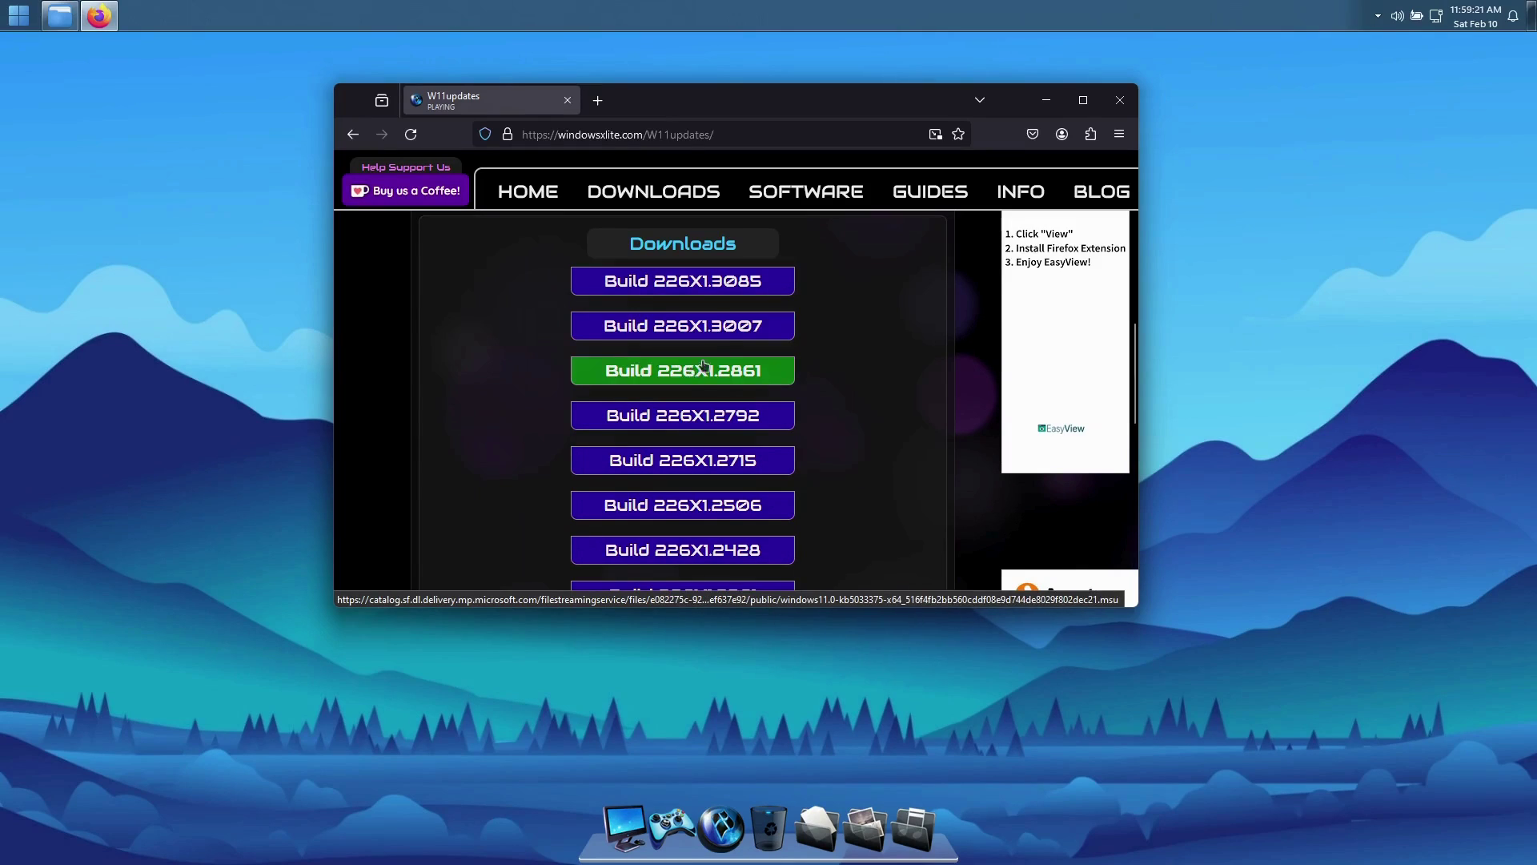
click(715, 288)
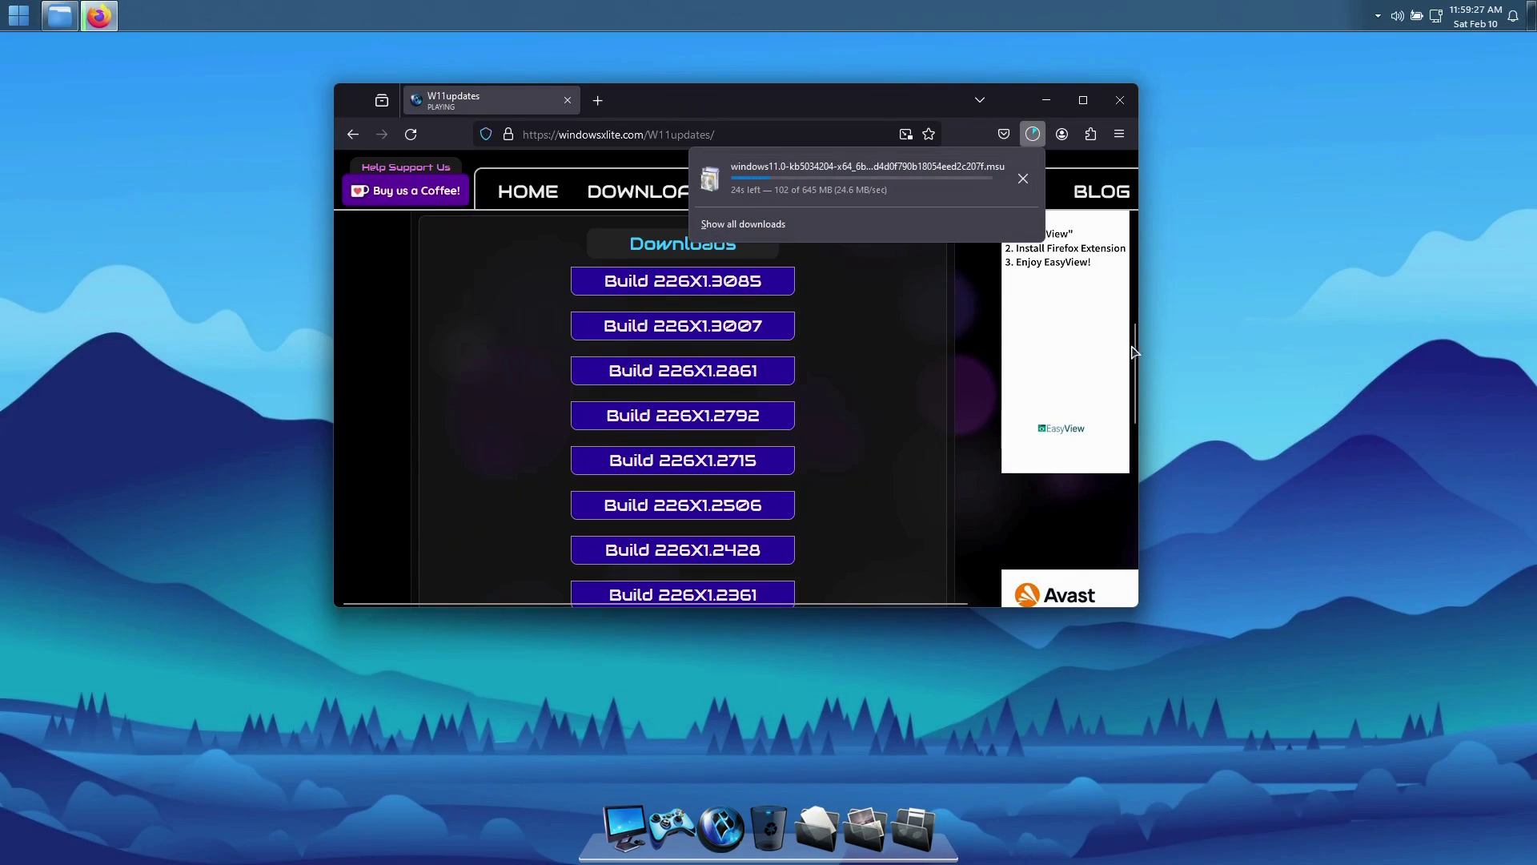
Find and highlight the "How to Update your Windows 11 22H2 / 23H2 Build" instructions below the downloads.
click(1064, 361)
drag(1129, 338, 1151, 445)
drag(433, 244, 896, 279)
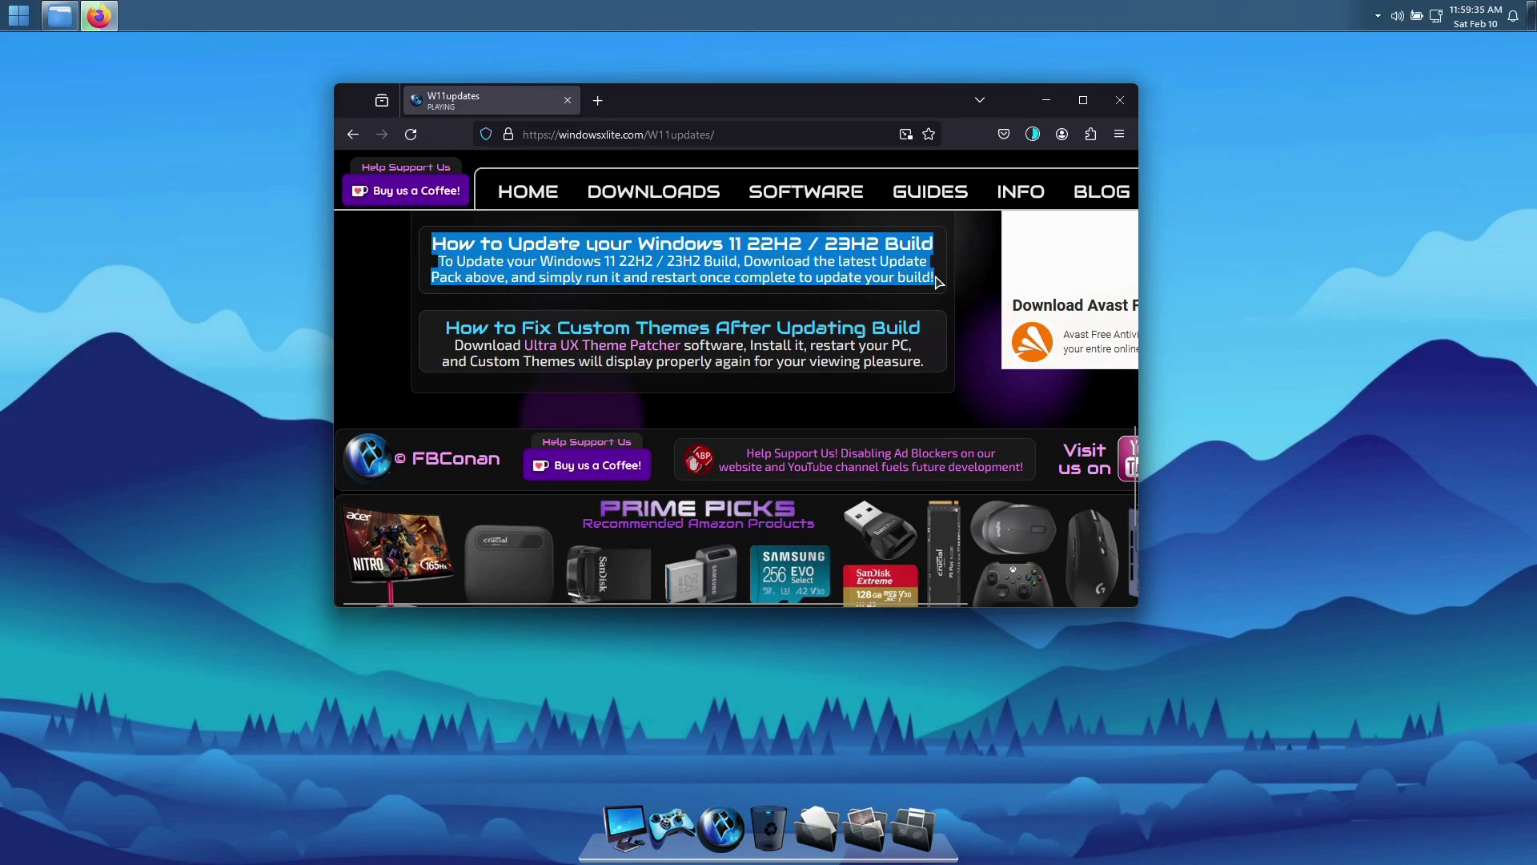
click(977, 300)
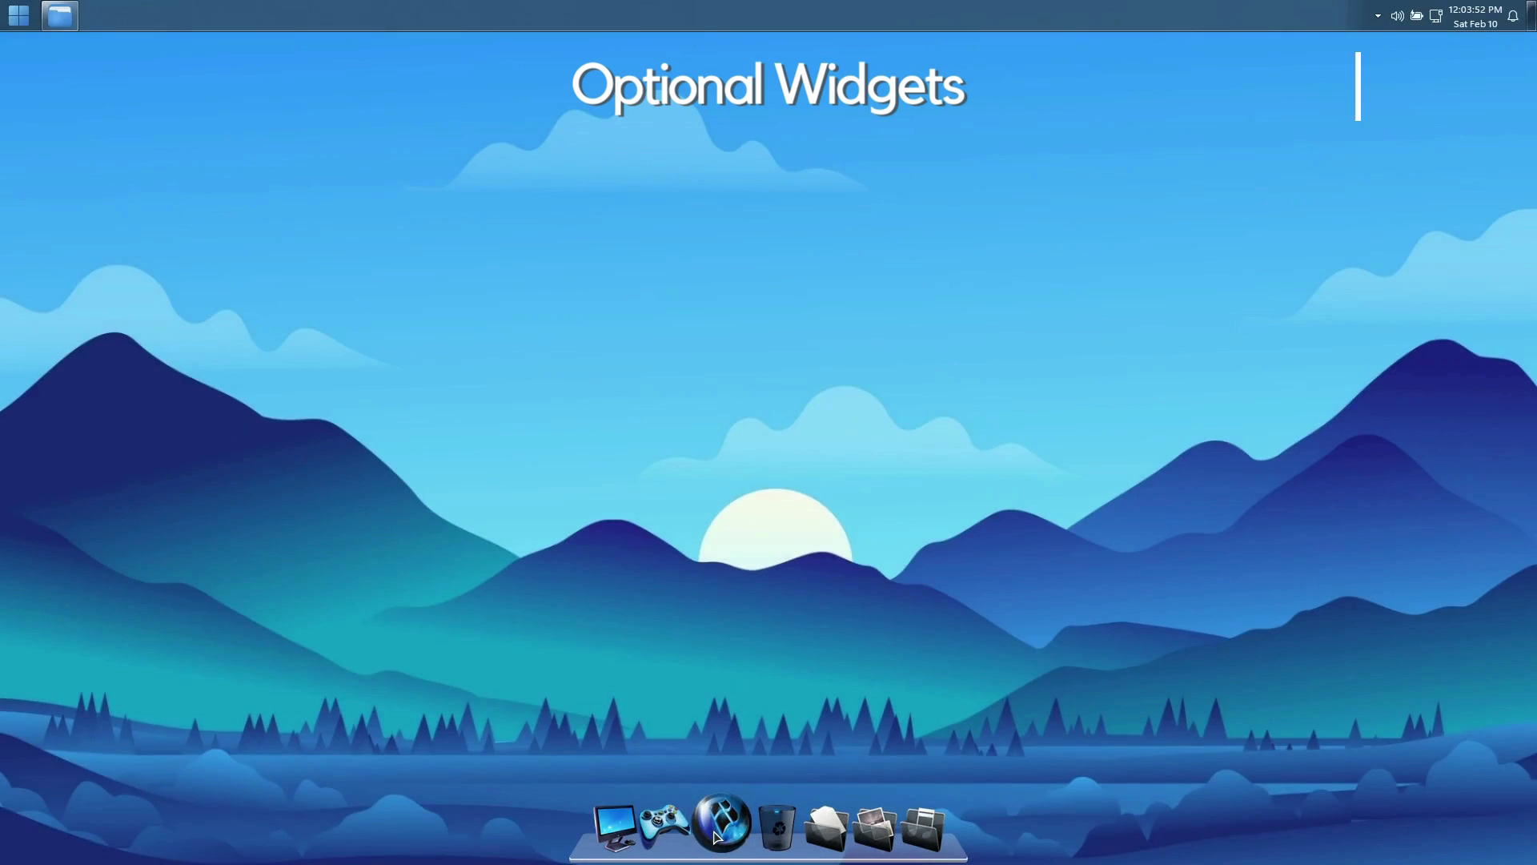
Open the Widgets Enabler folder within the Optional folder, starting from the Extras + Info shortcut on the dock.
click(720, 825)
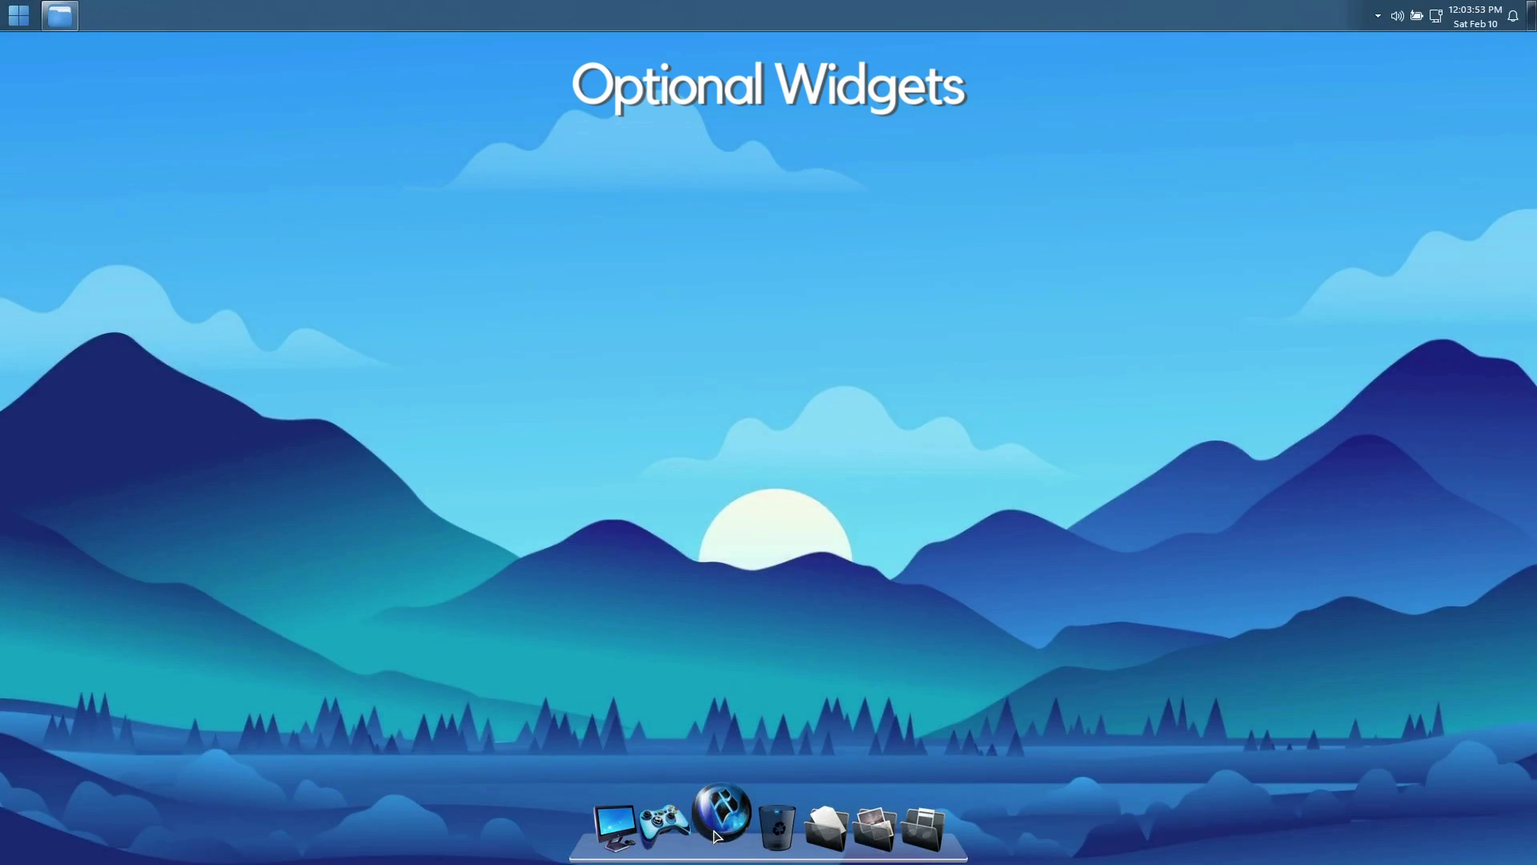
click(744, 436)
double_click(739, 436)
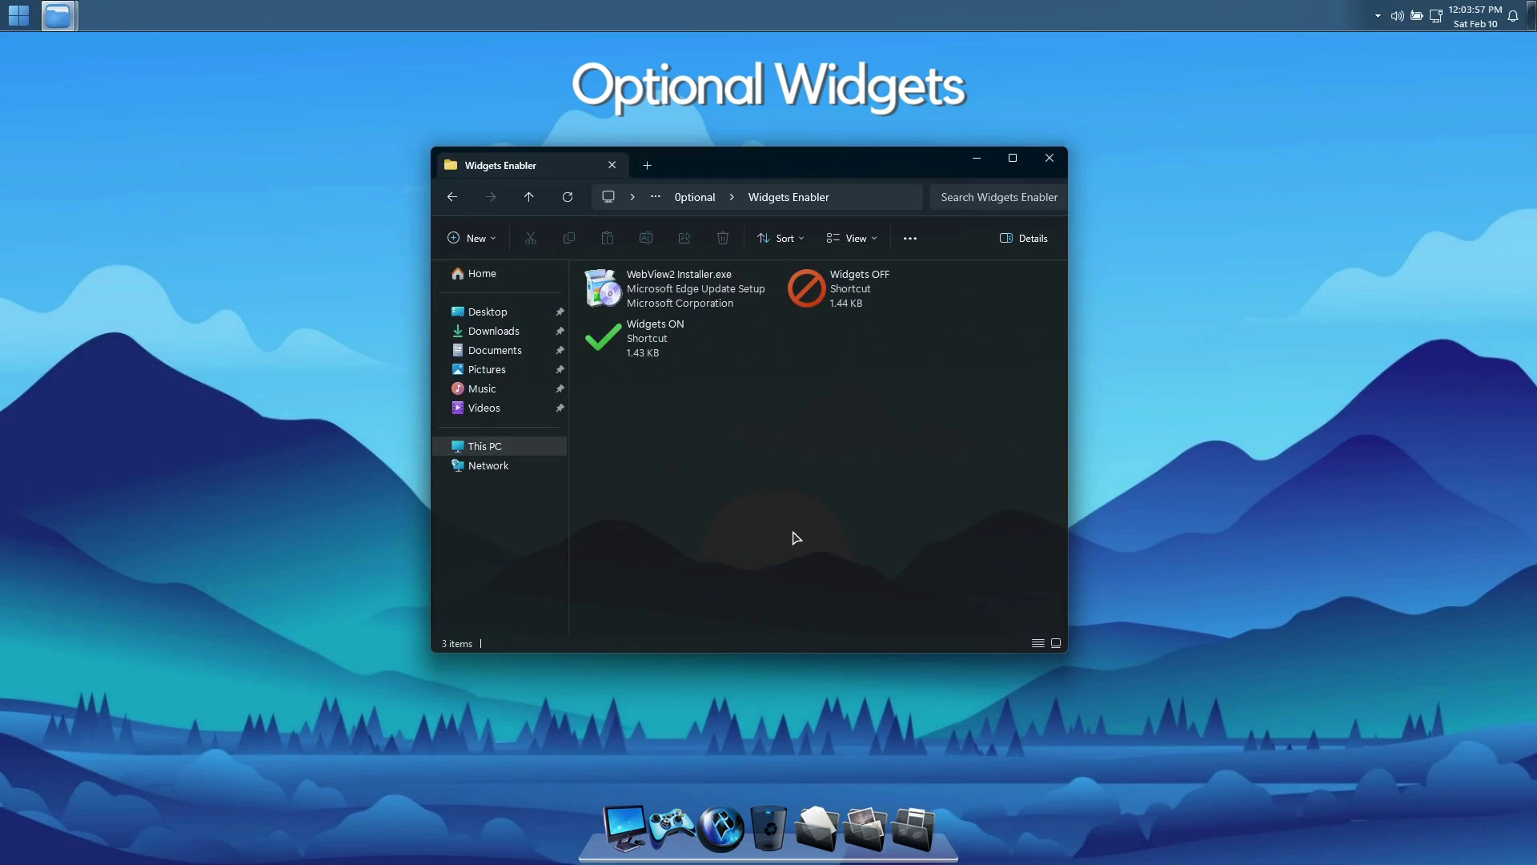
Look at the actions available for the Widgets ON shortcut, including Merge, without running any.
click(672, 346)
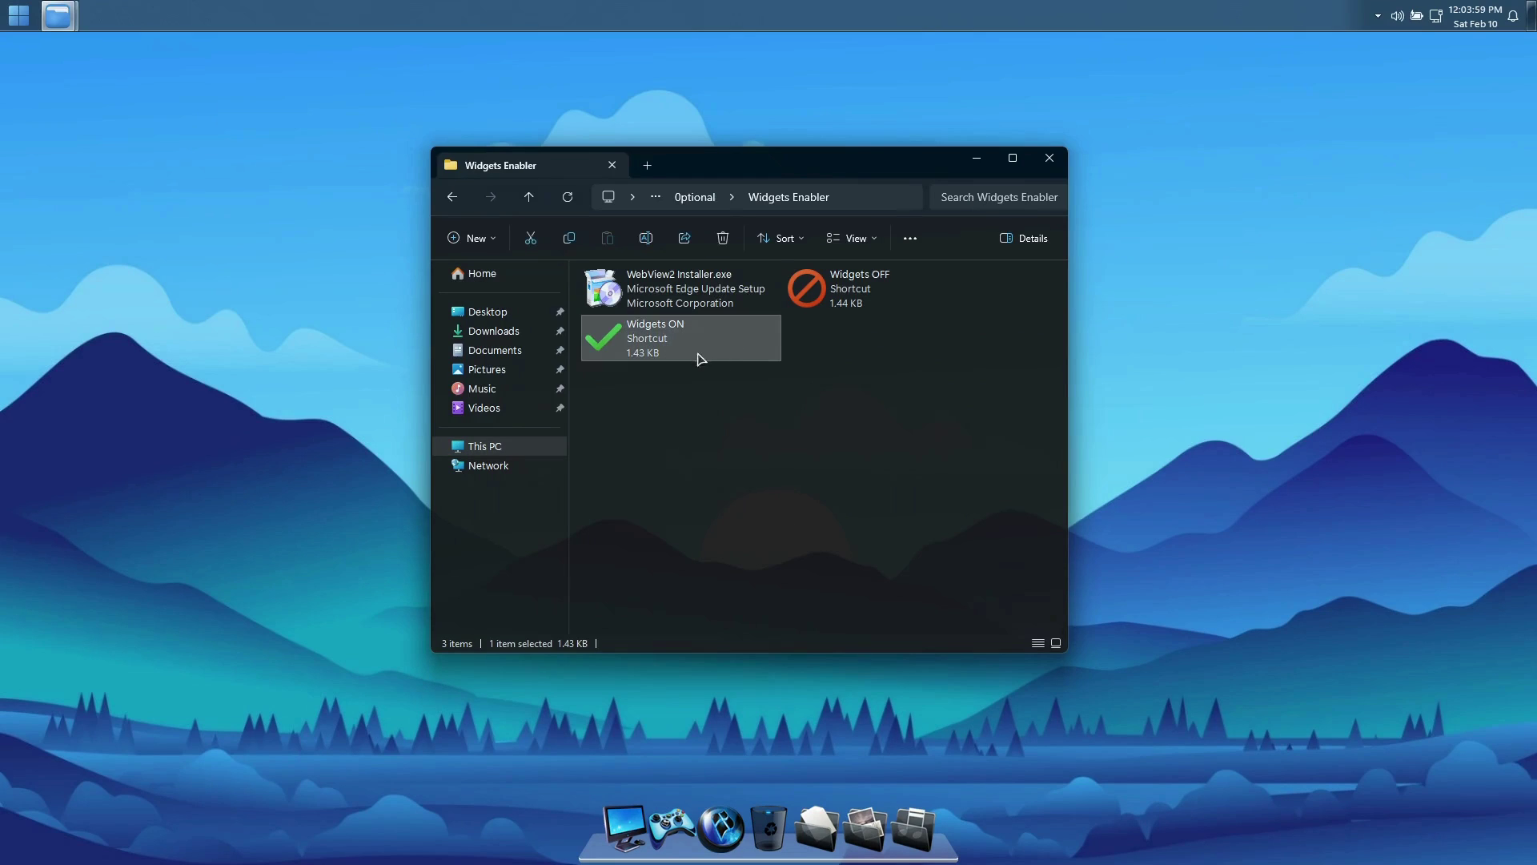
right_click(701, 348)
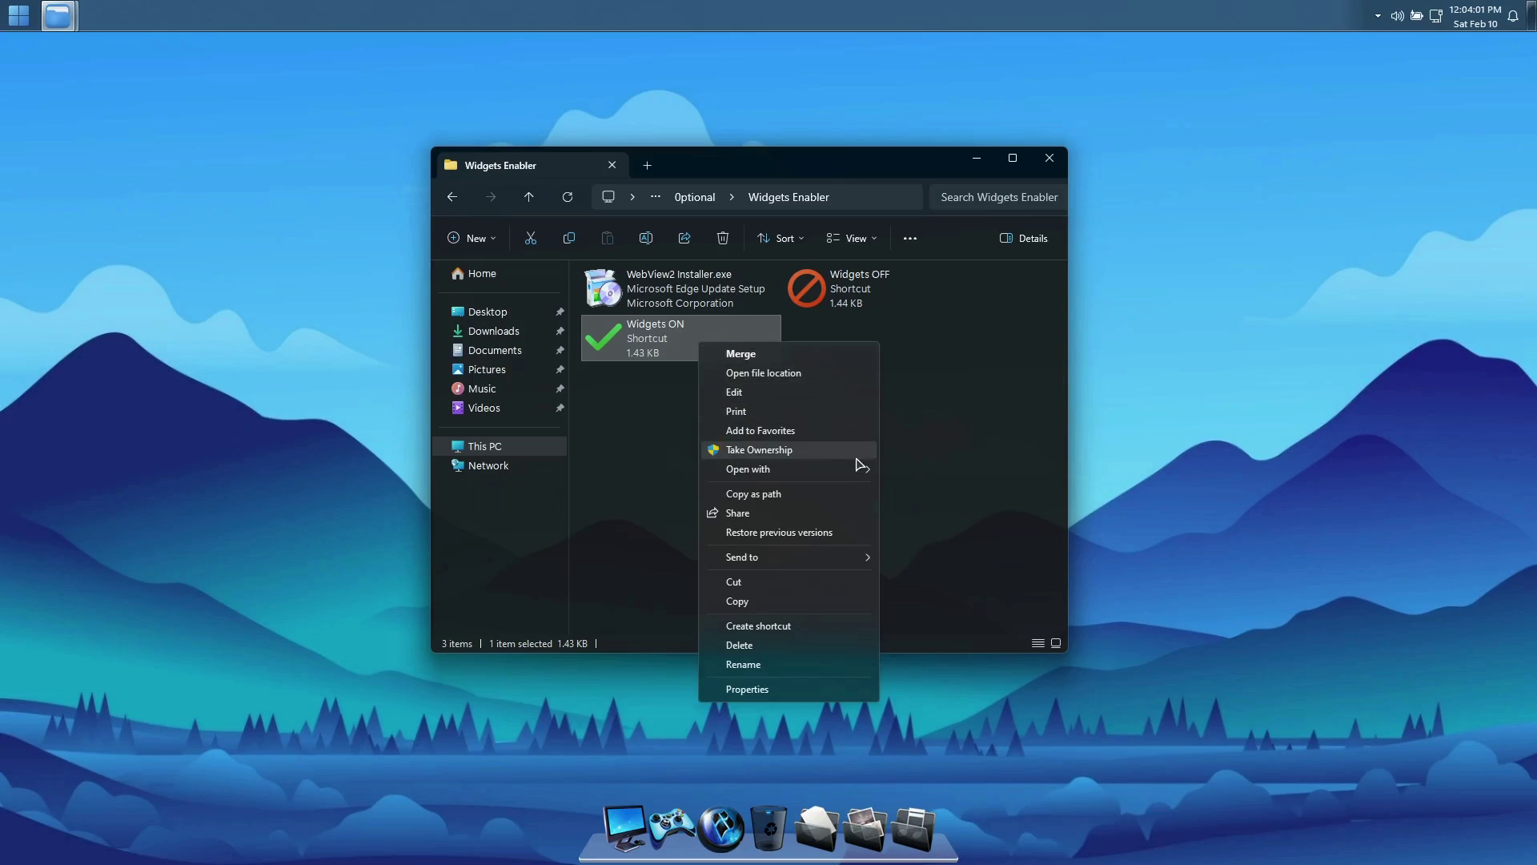
click(1019, 369)
Look at the actions available for WebView2 Installer.exe in the Widgets Enabler folder without running it.
click(739, 300)
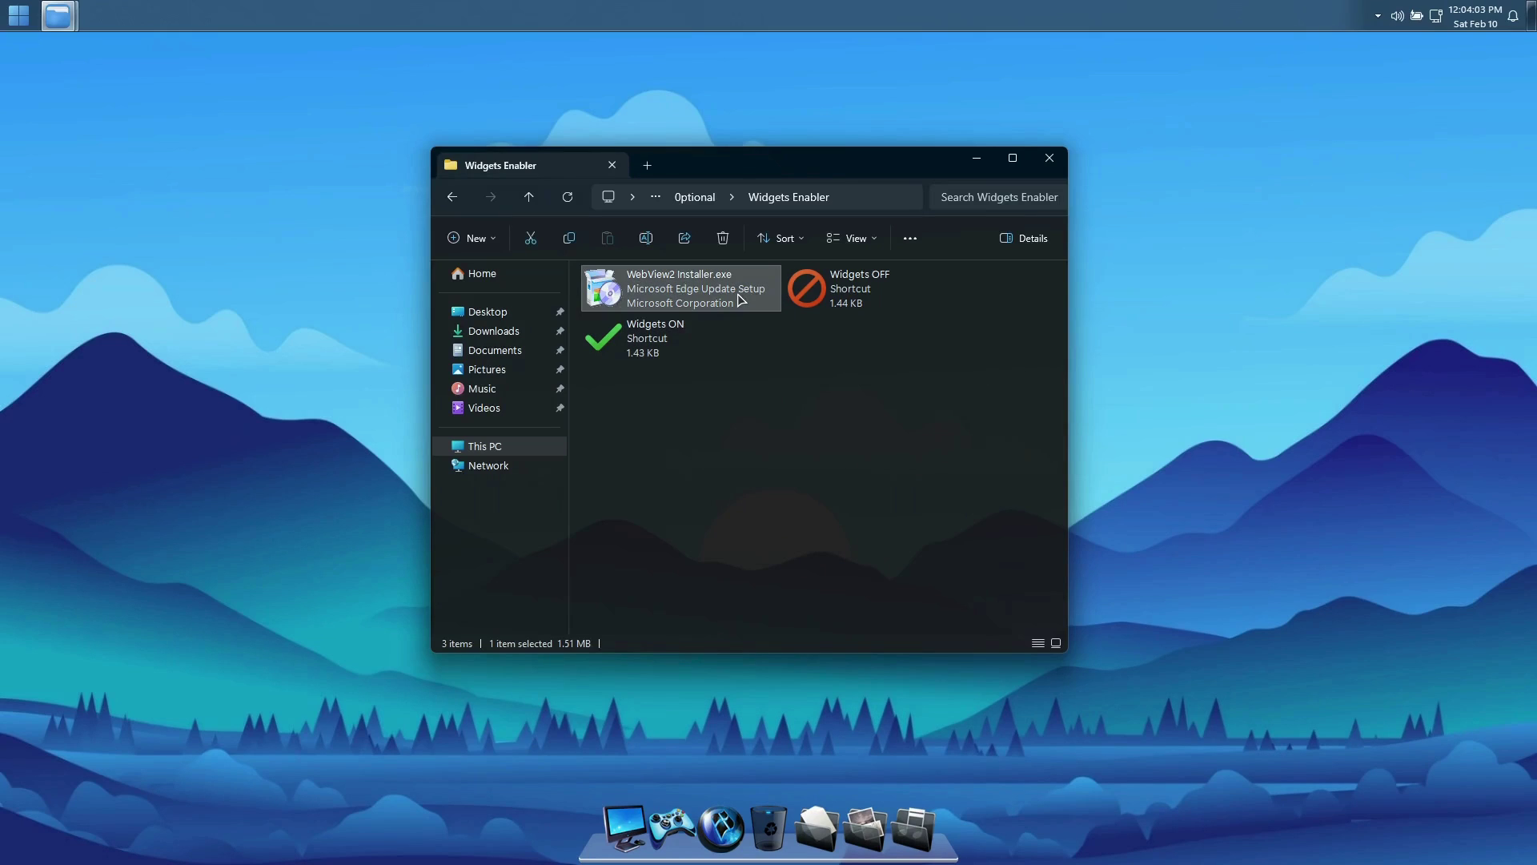
right_click(749, 297)
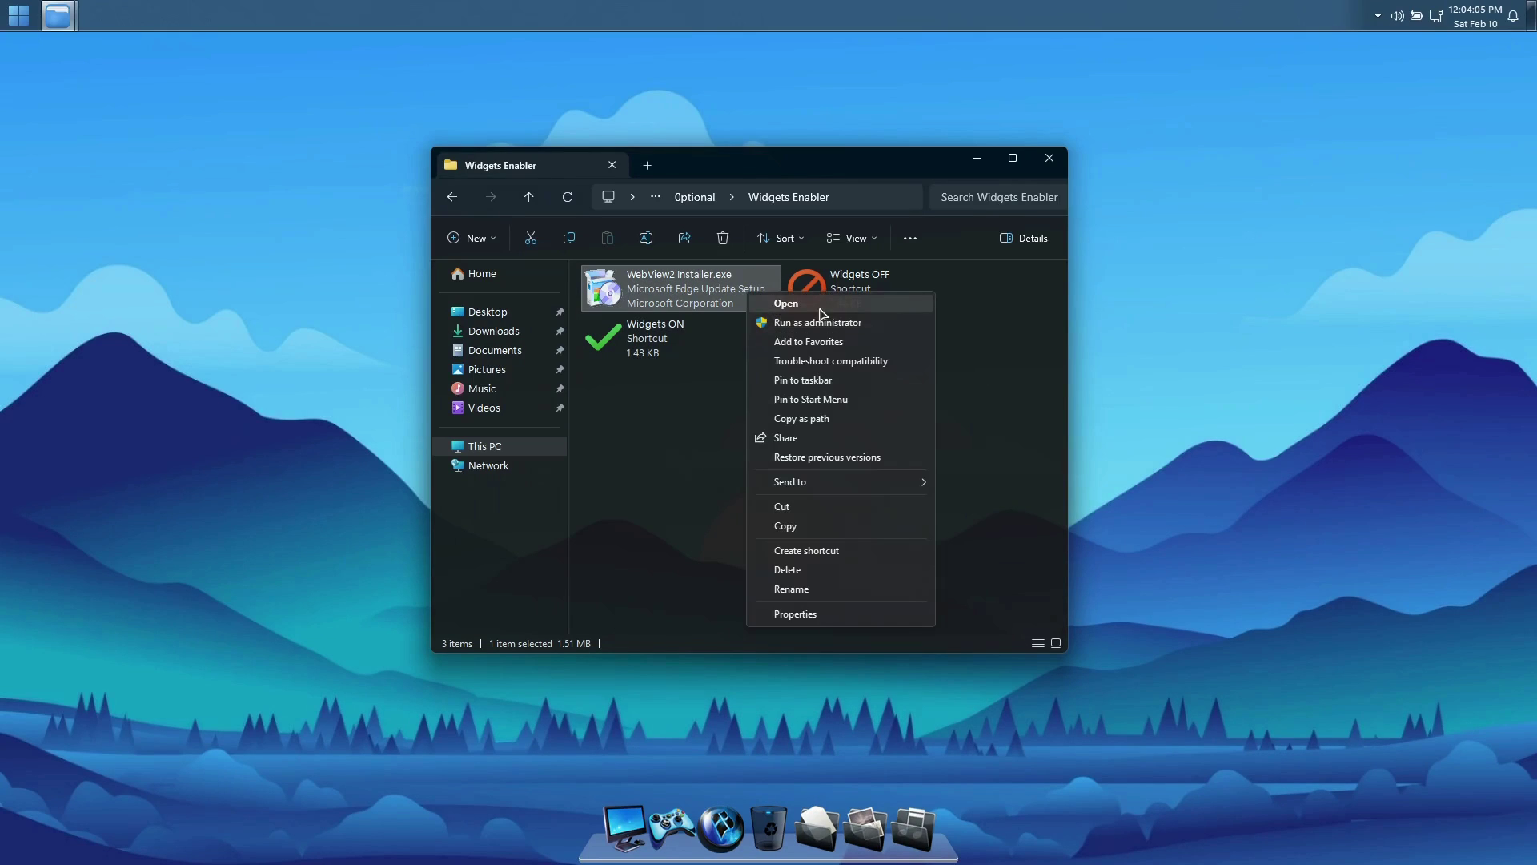
click(1002, 348)
click(1003, 348)
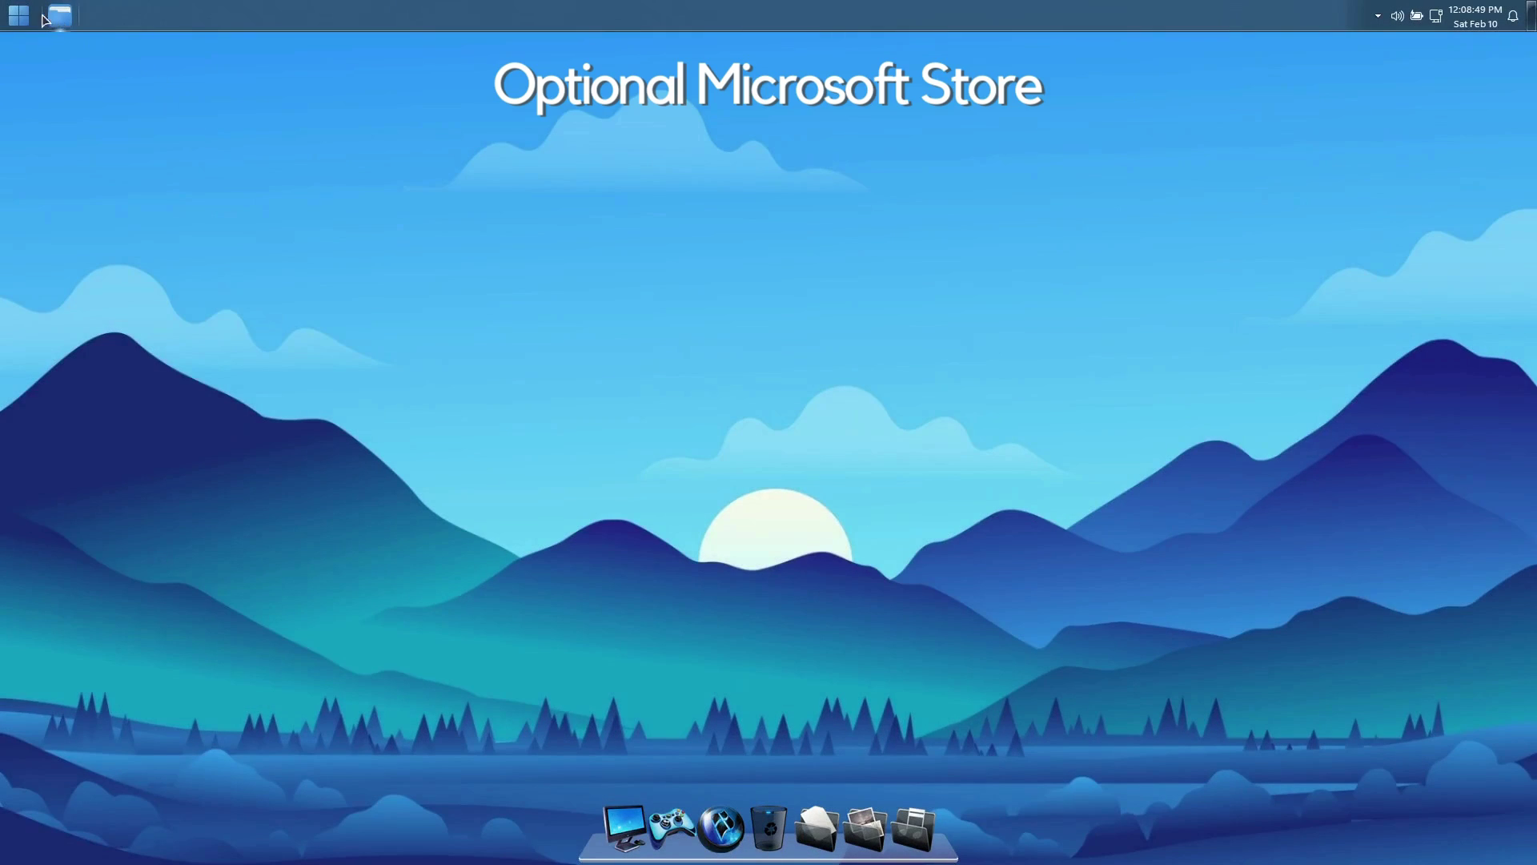
Check which apps are listed in the Start menu's Apps folder, and close the menu.
click(18, 15)
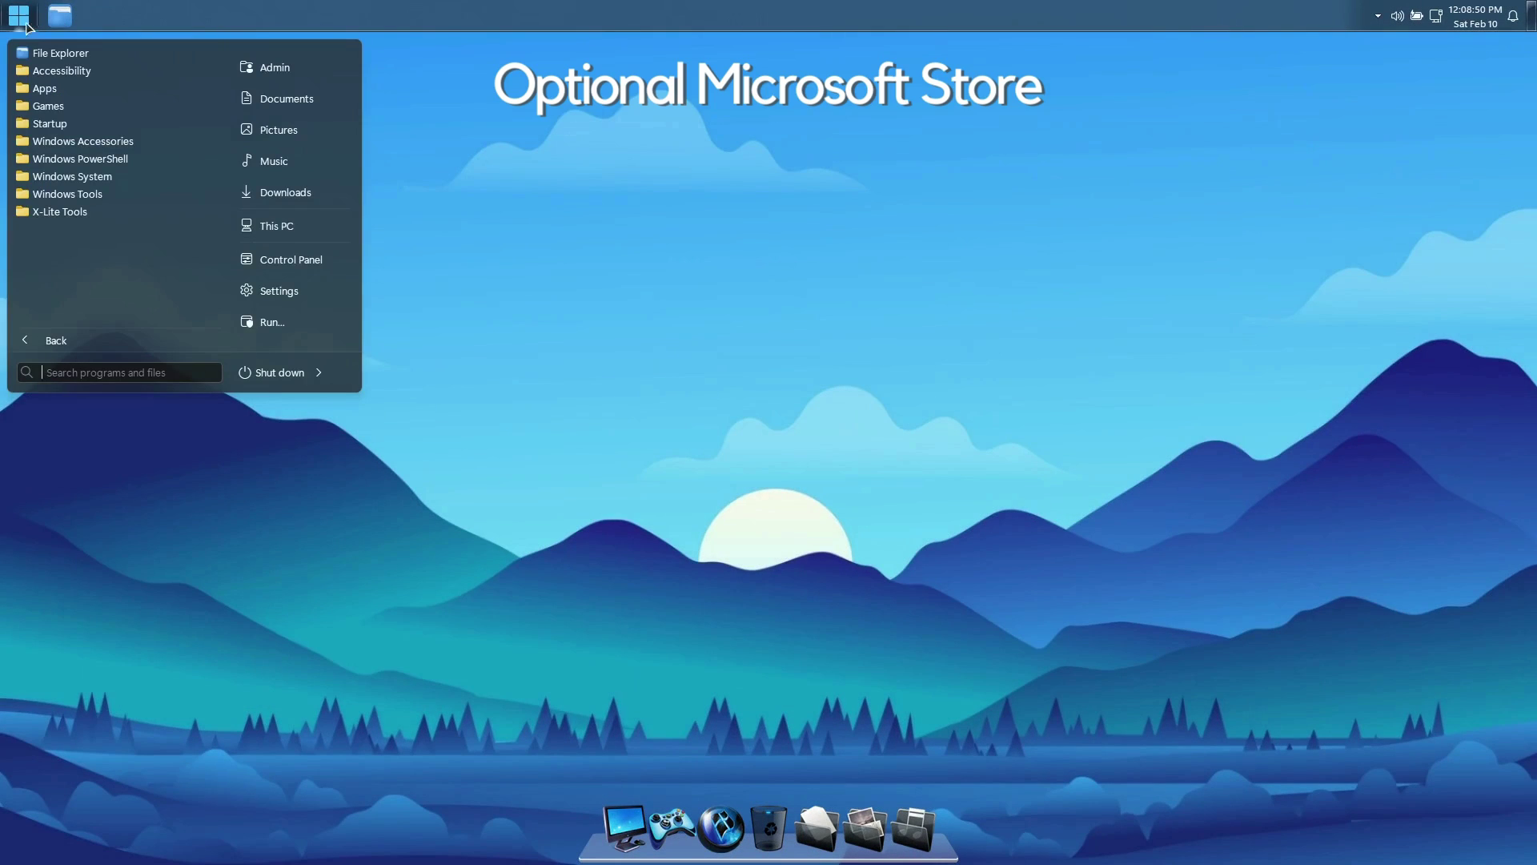
click(63, 88)
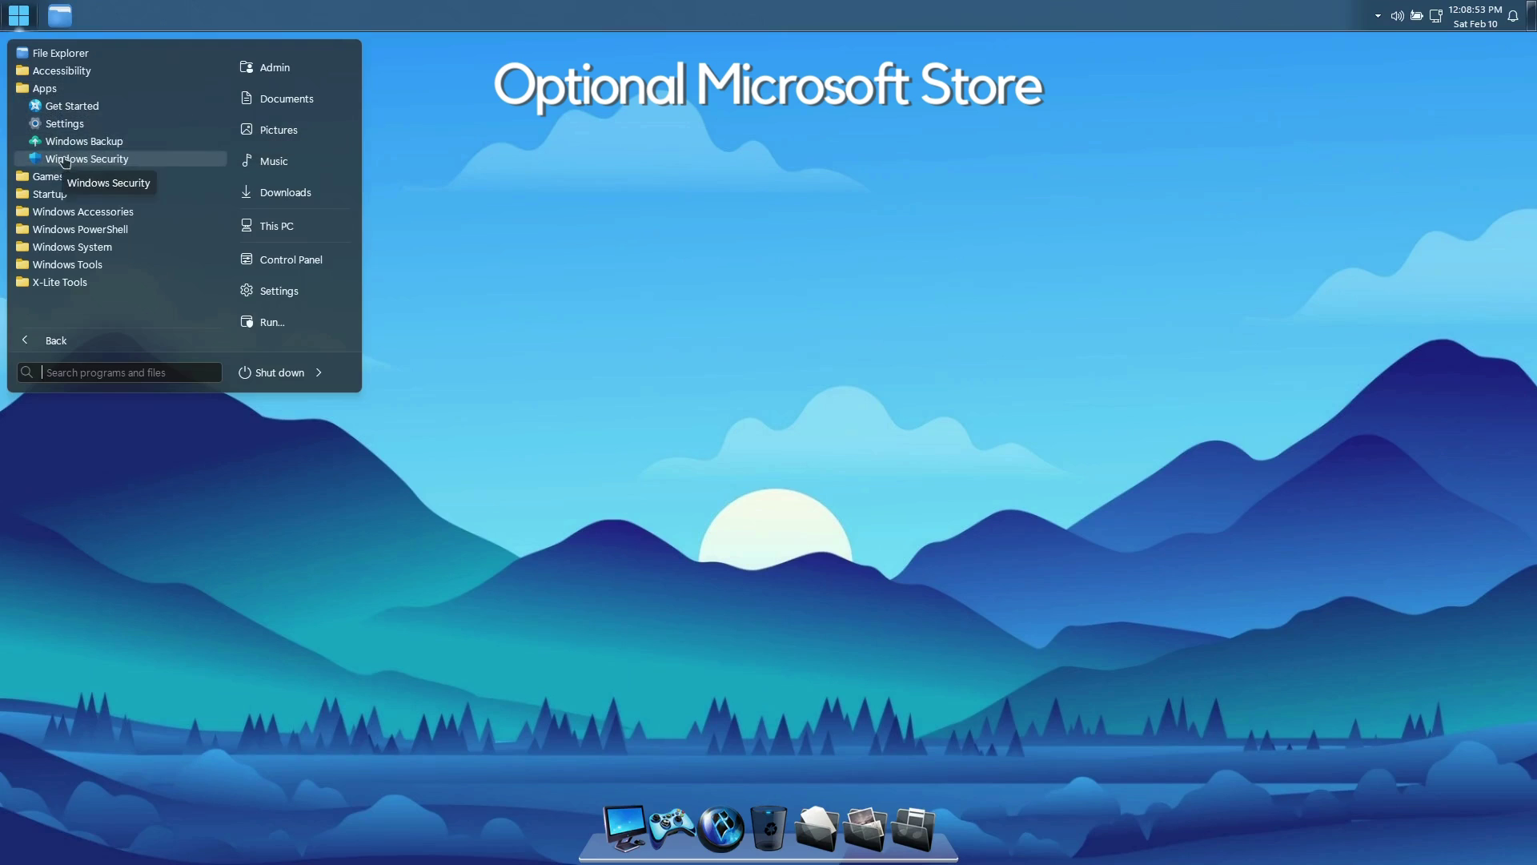
click(28, 15)
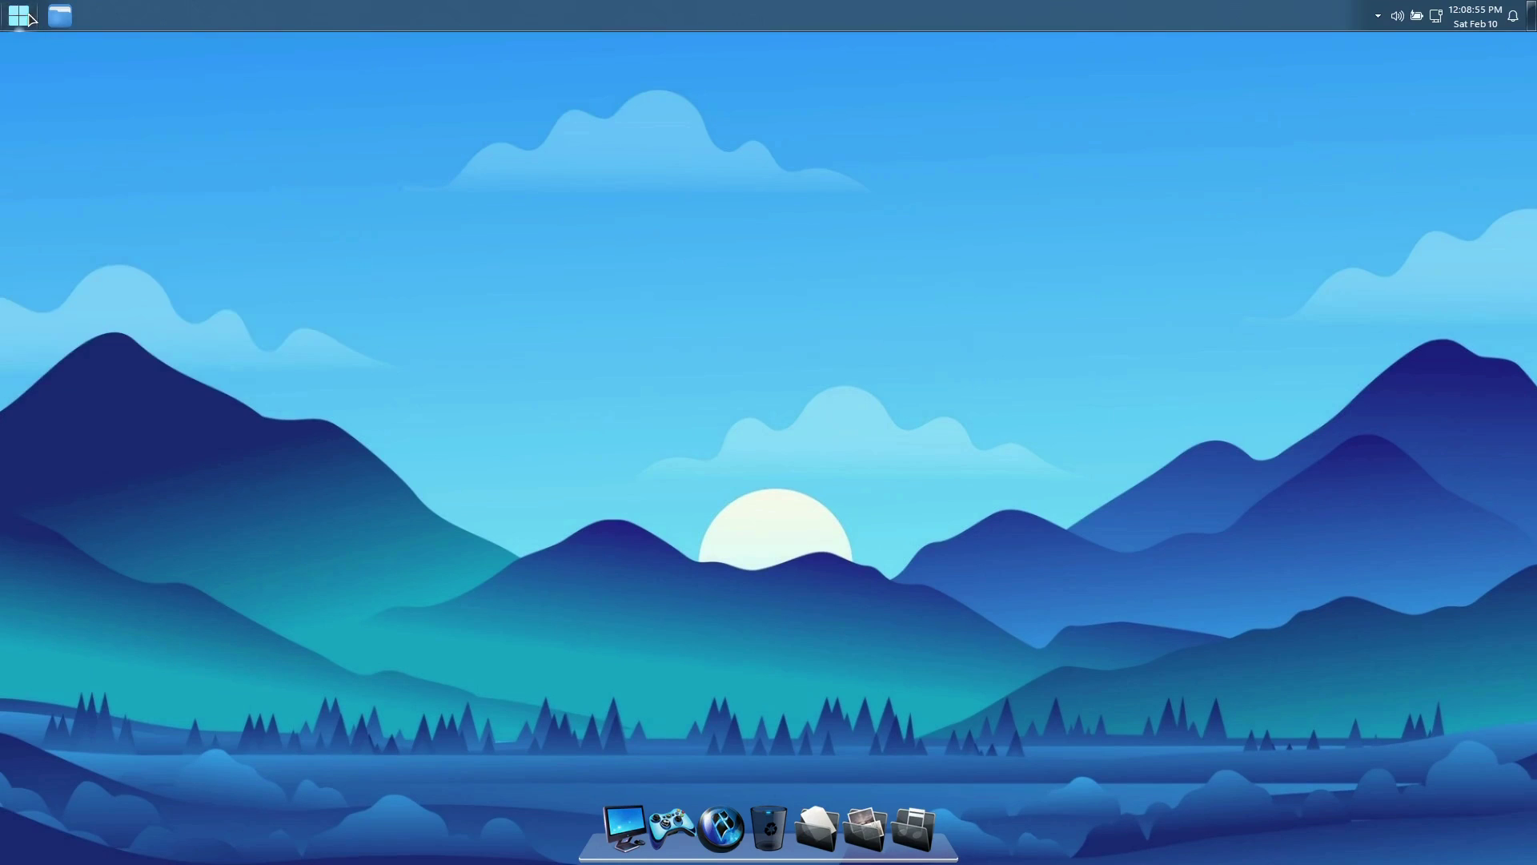
Open the MS_Store.msix package from the Microsoft Store Installer folder within the Optional folder on the dock.
click(721, 834)
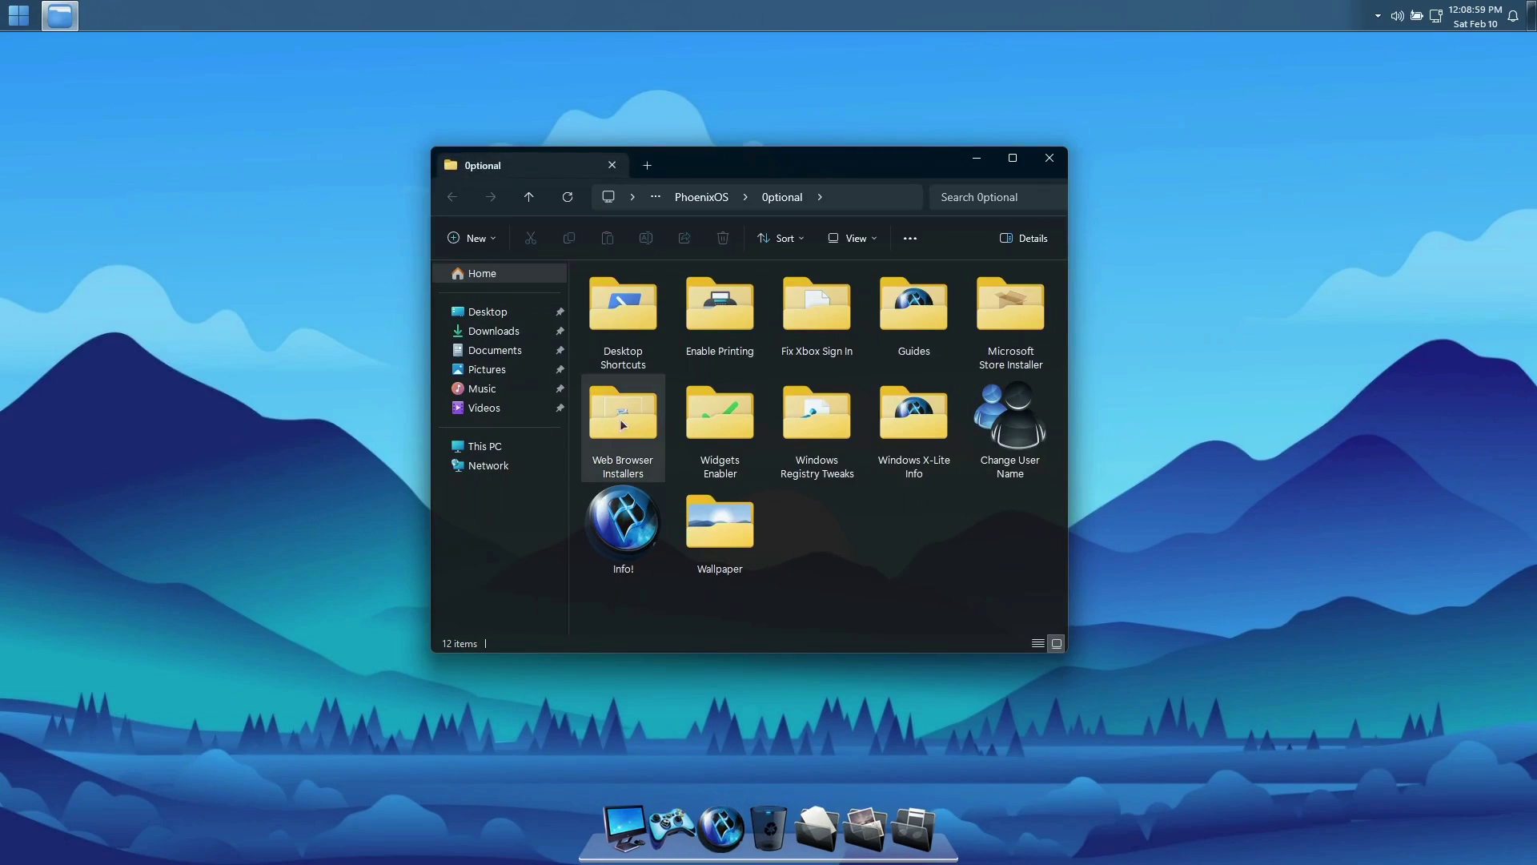
click(988, 322)
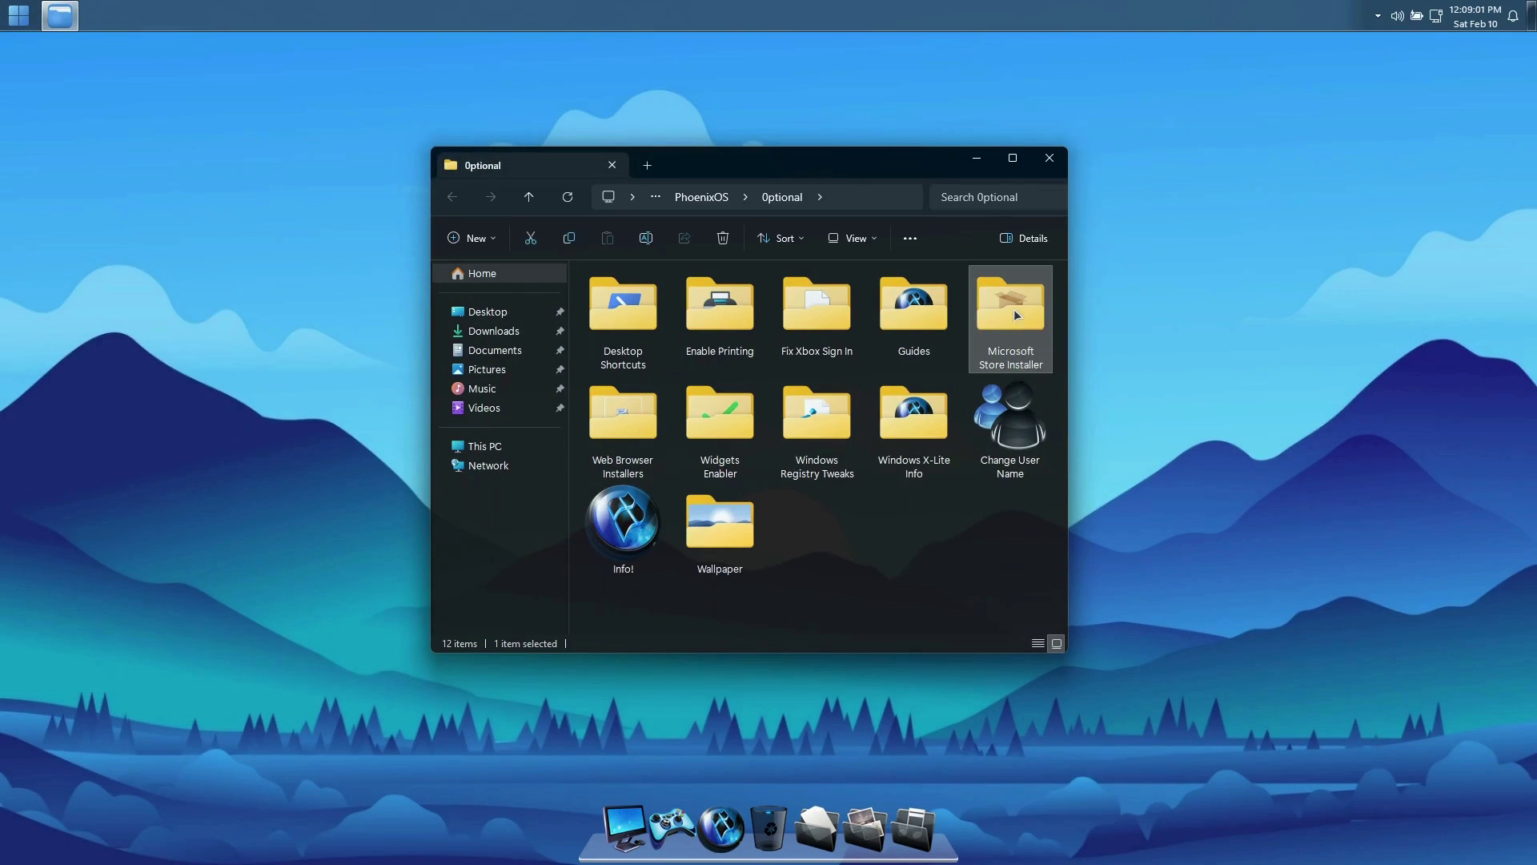
double_click(1015, 315)
double_click(633, 309)
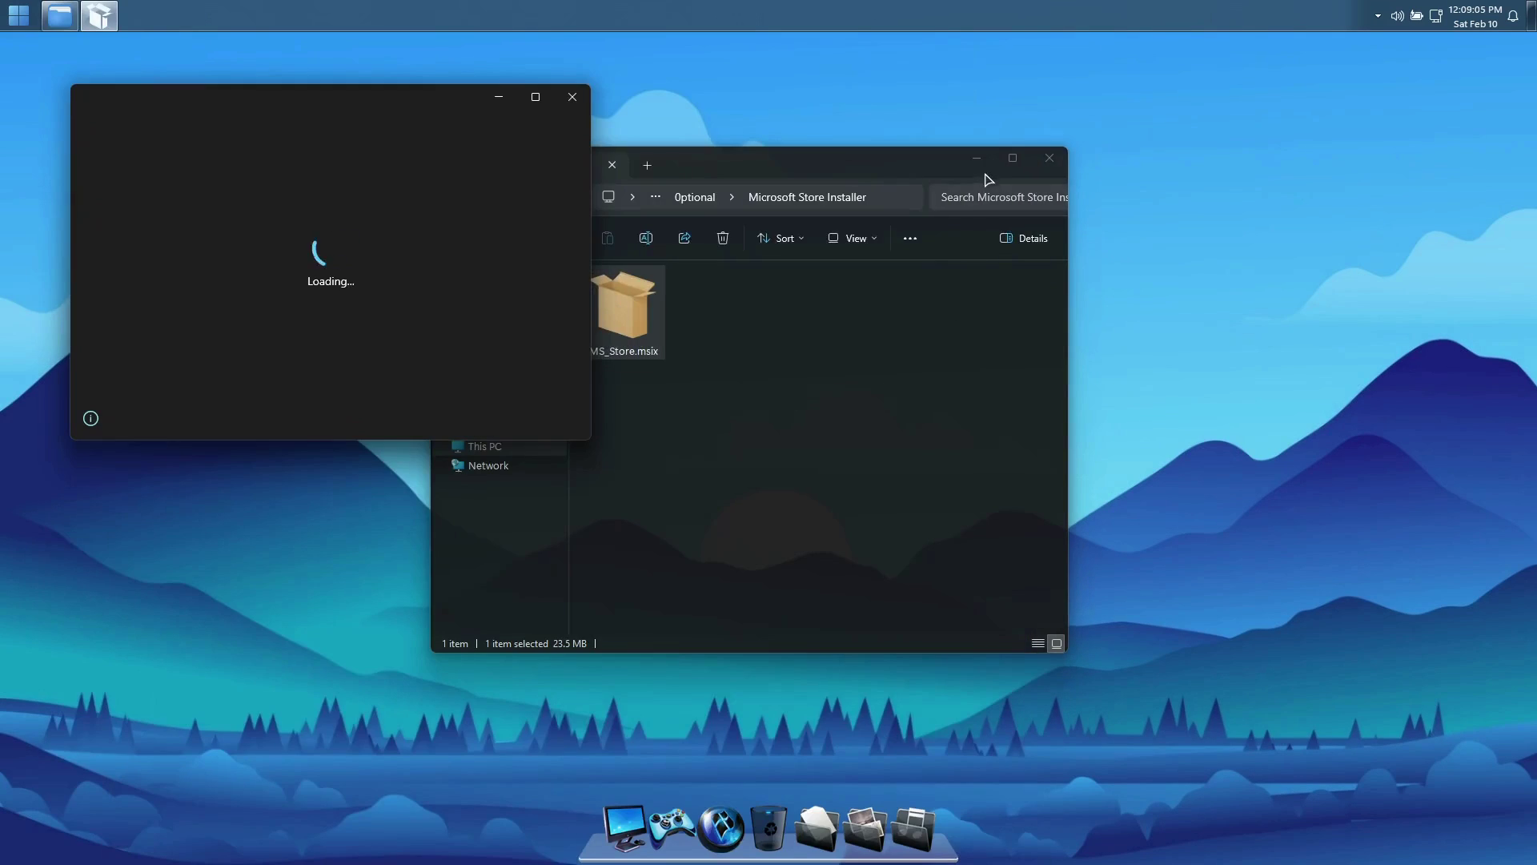
Install Microsoft Store from the opened package and launch it, closing the folder window and centring the open windows.
click(1049, 159)
drag(402, 101, 772, 190)
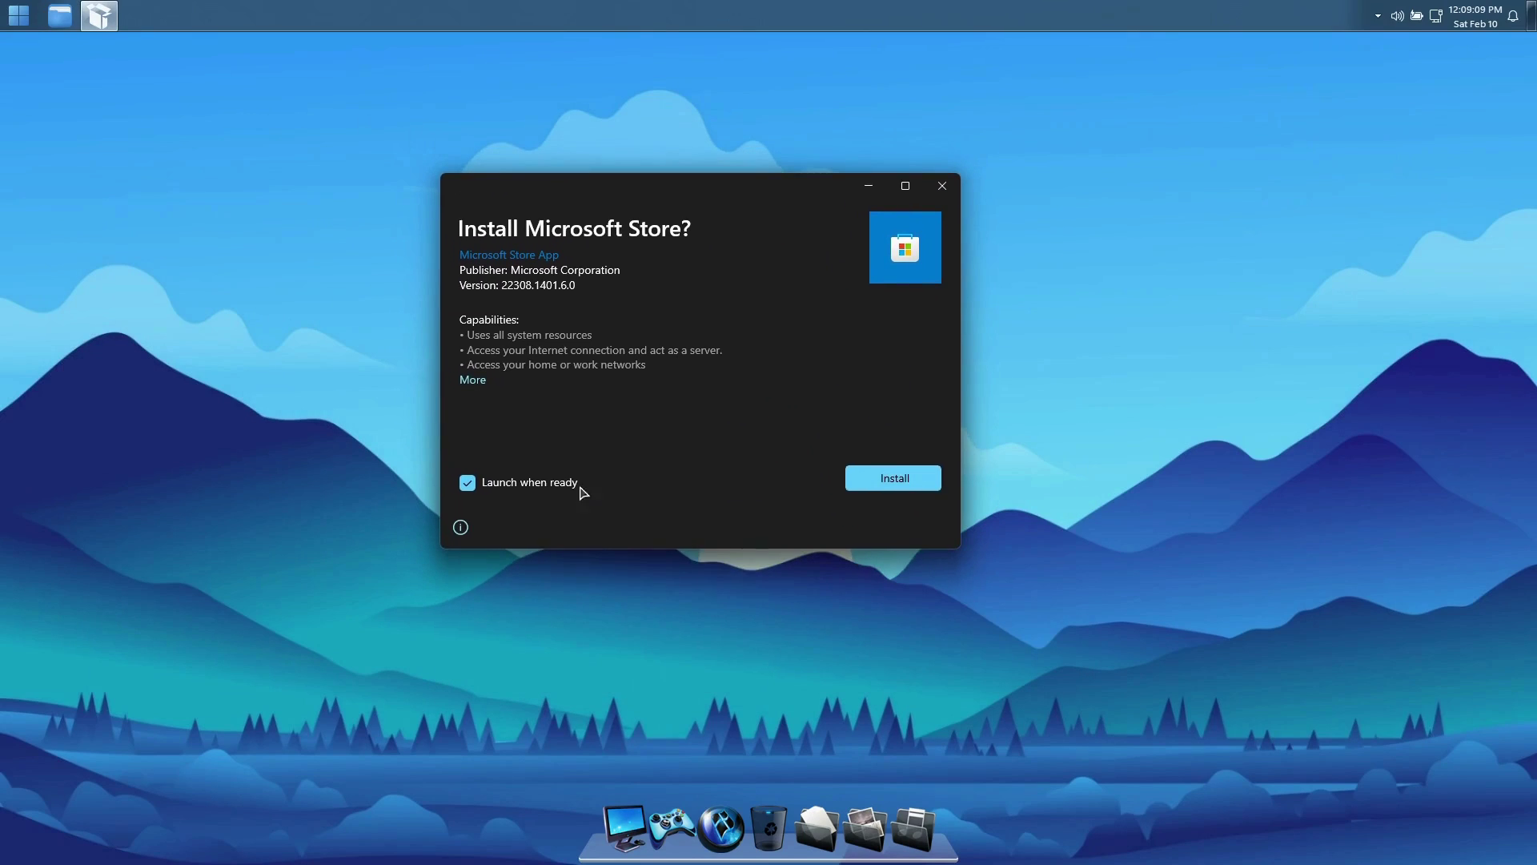
click(896, 487)
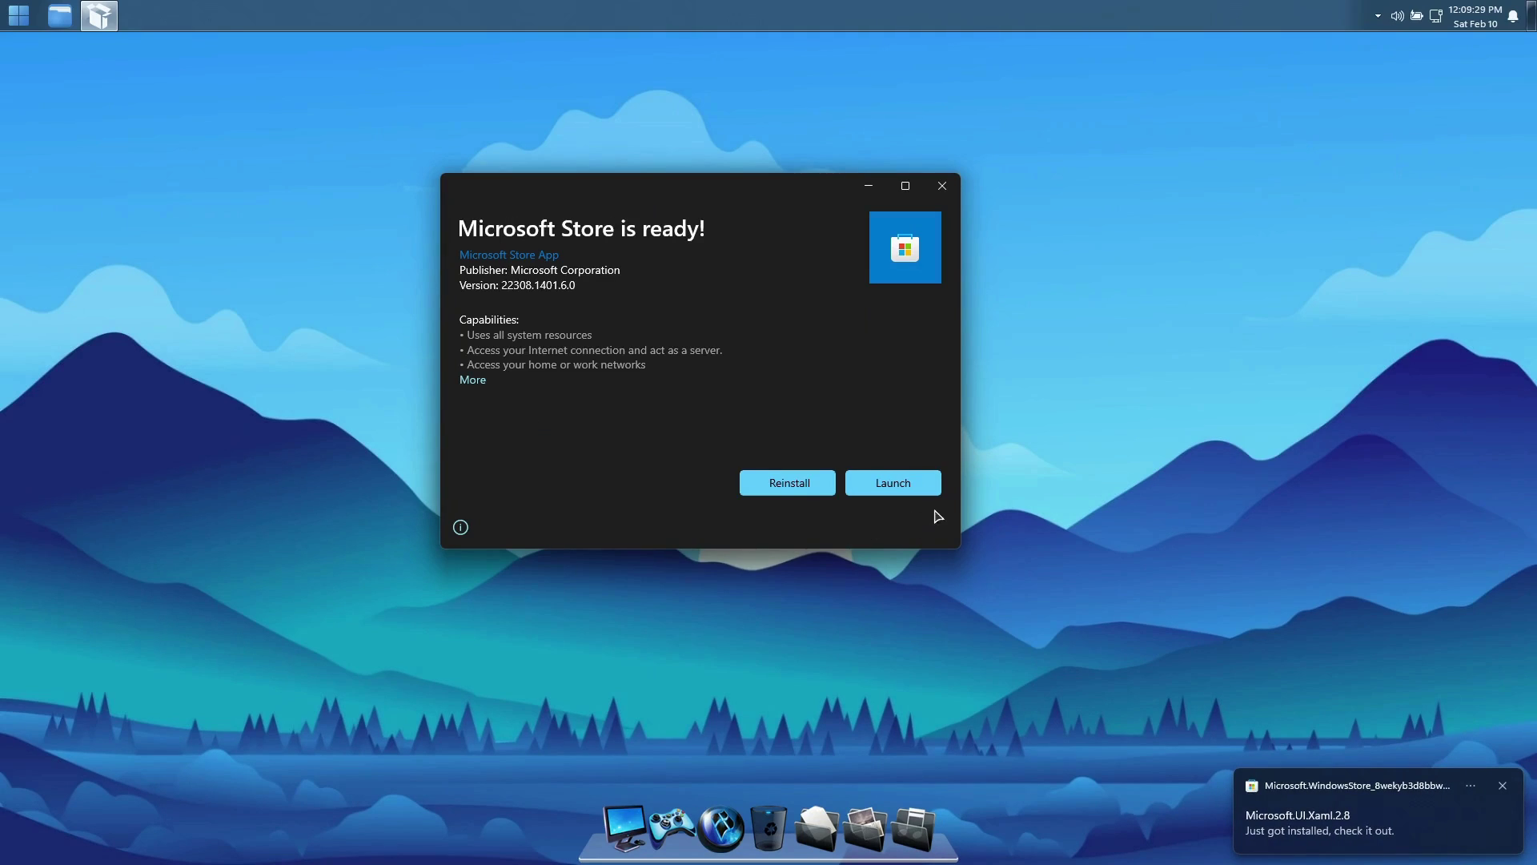
click(893, 482)
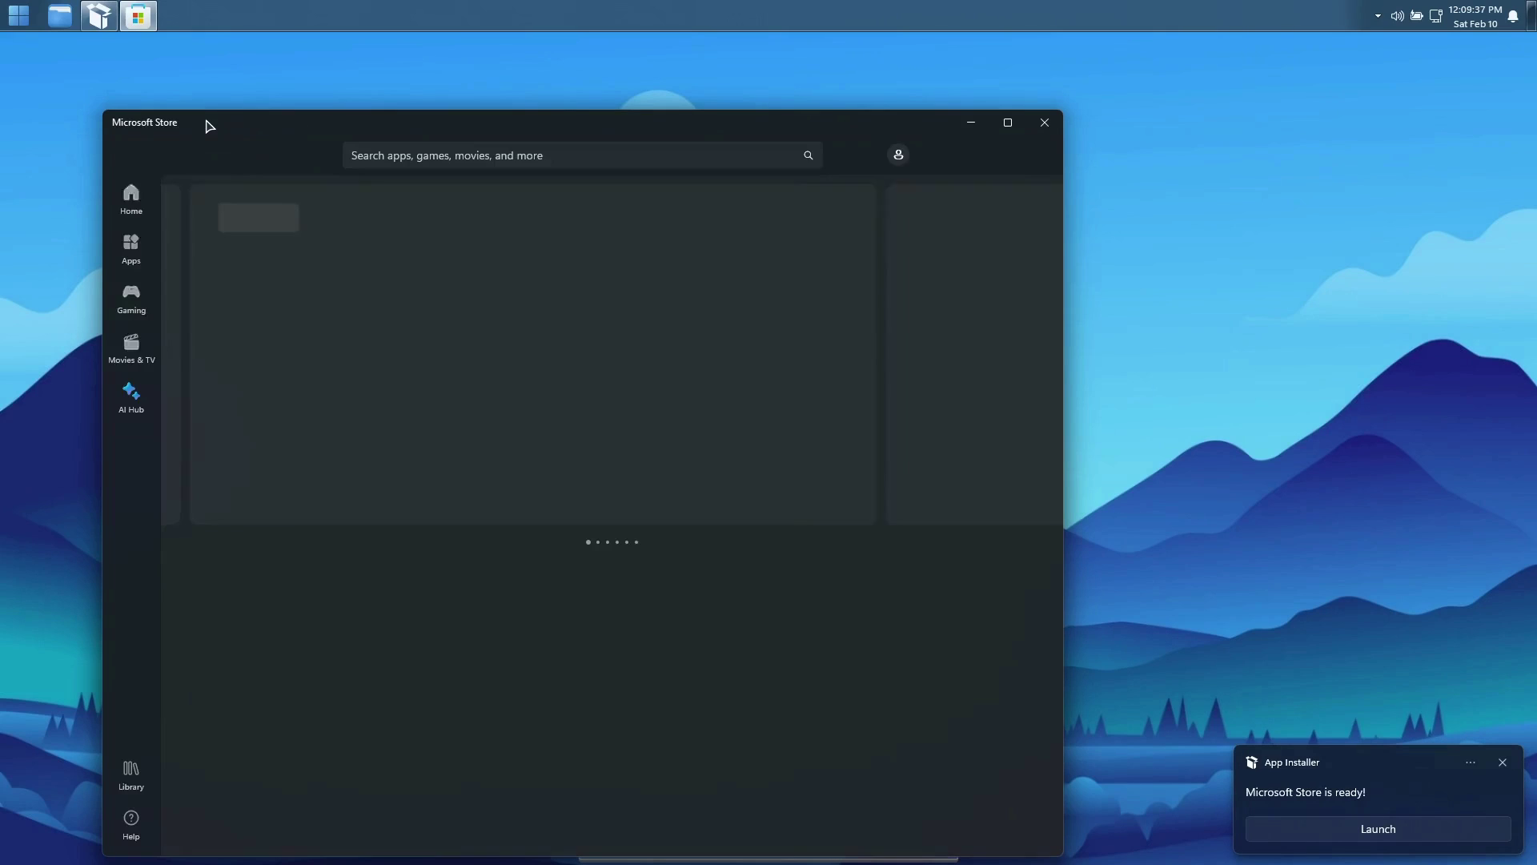
drag(246, 120, 417, 58)
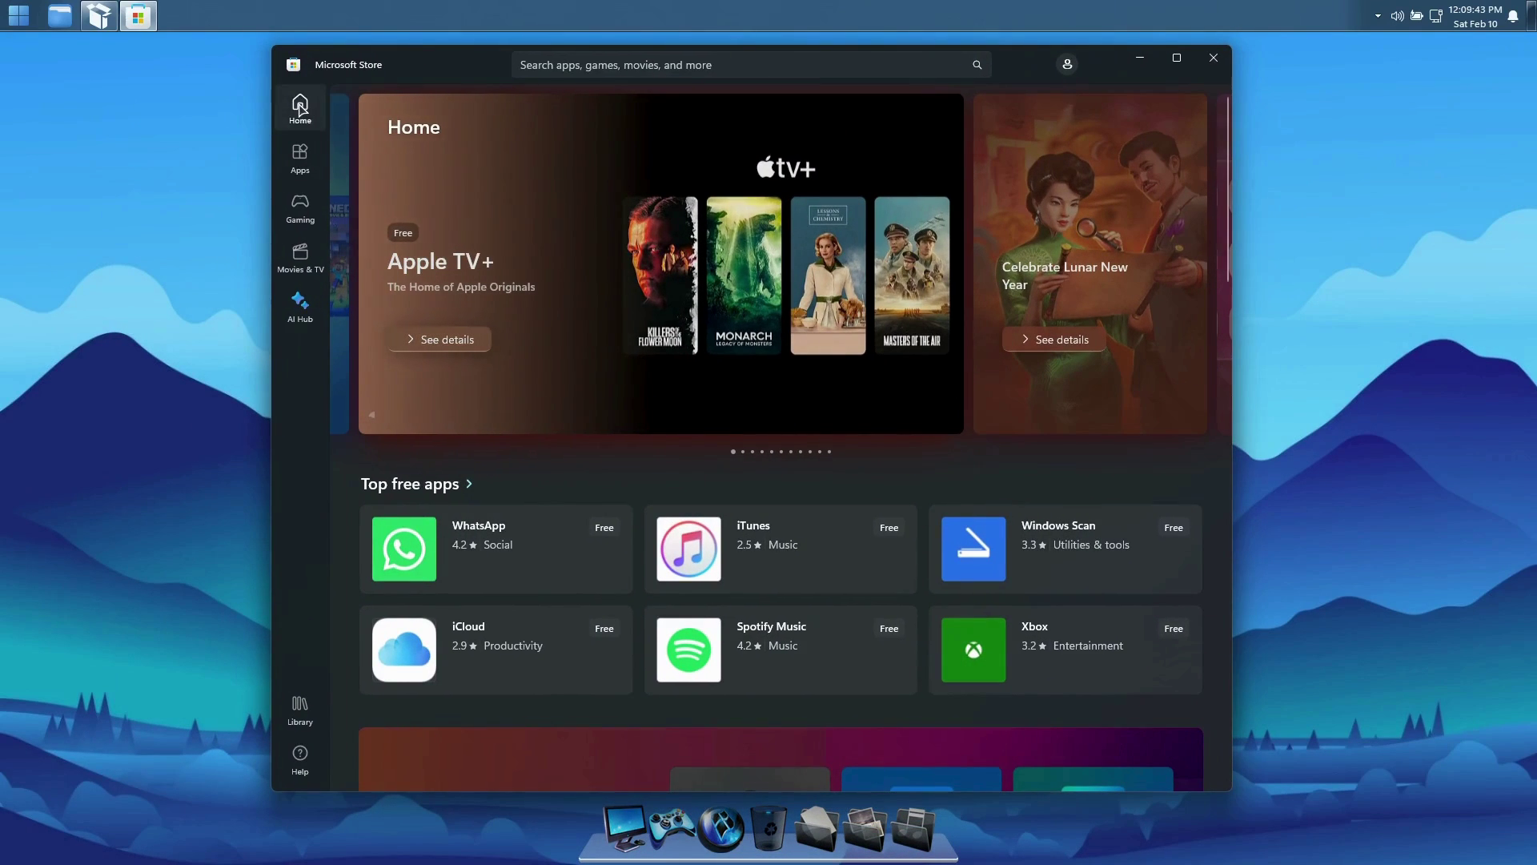
Browse the featured banners on the store's Home page and open the store settings from the account options.
click(298, 124)
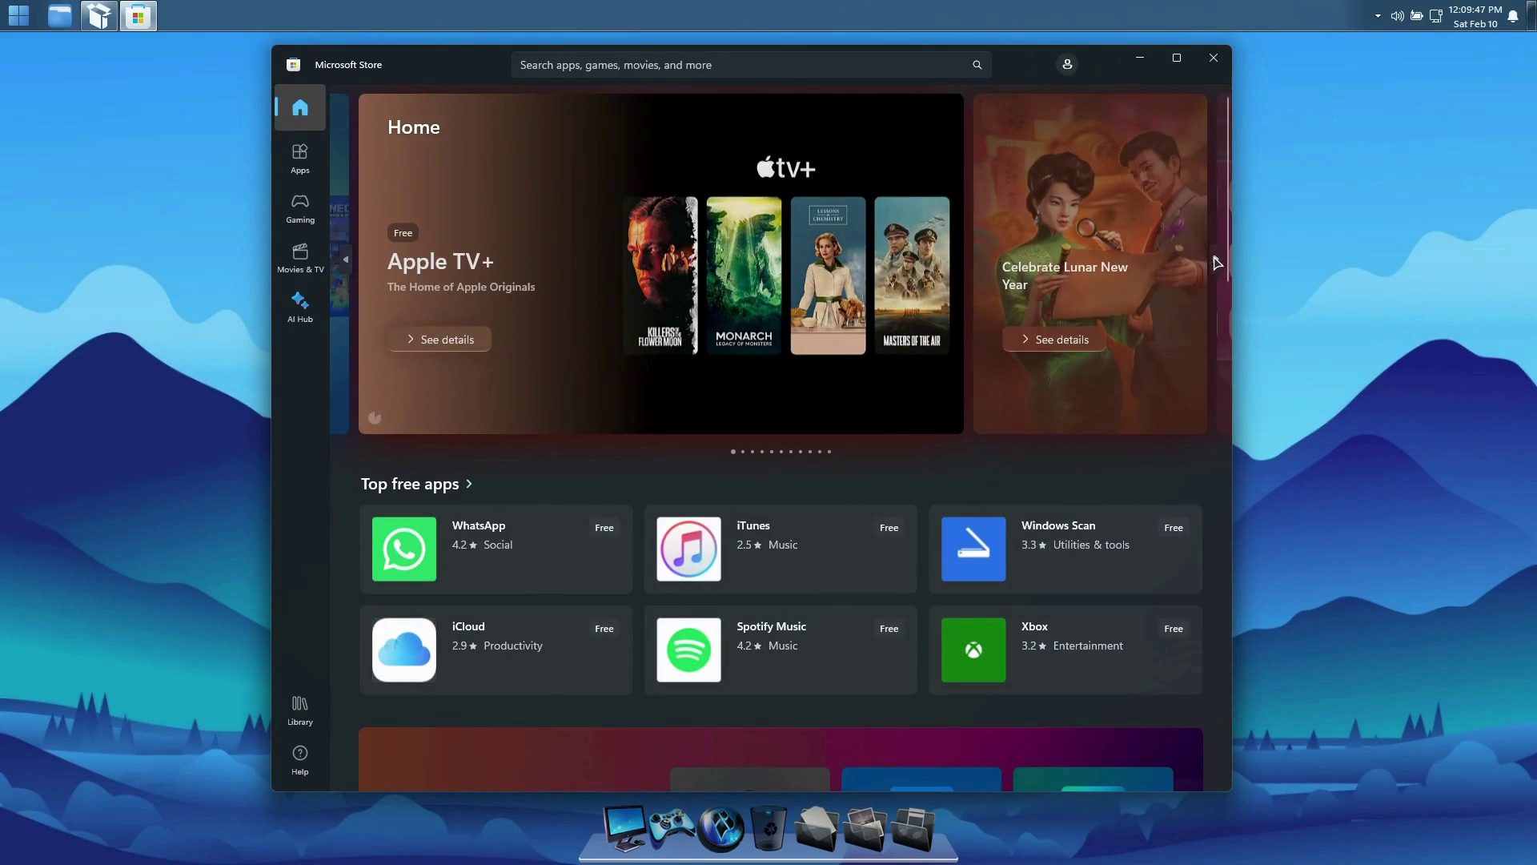
click(1216, 259)
click(1216, 260)
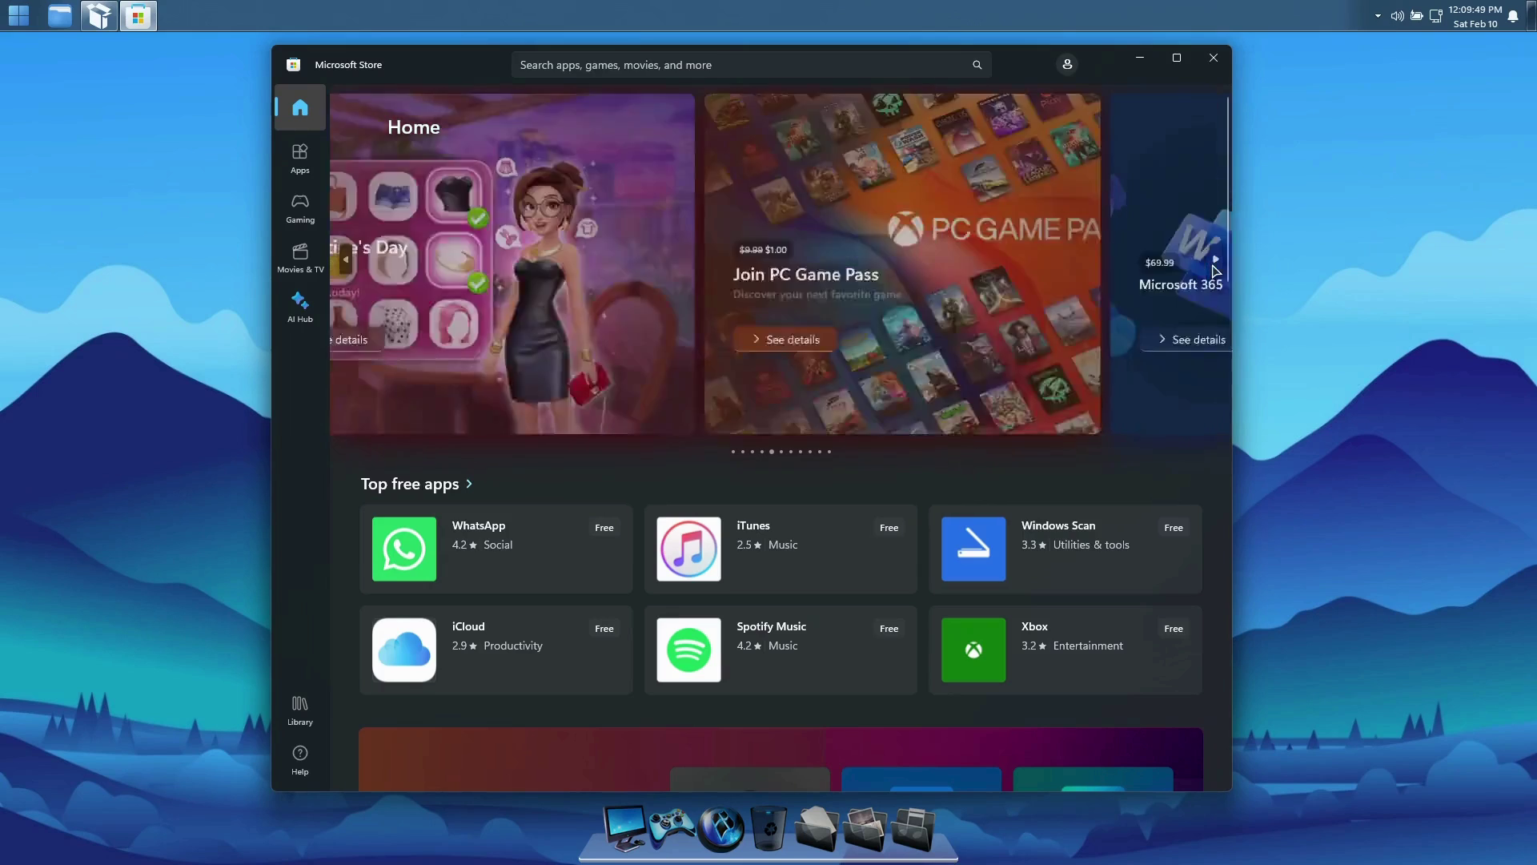
click(1216, 259)
click(1067, 64)
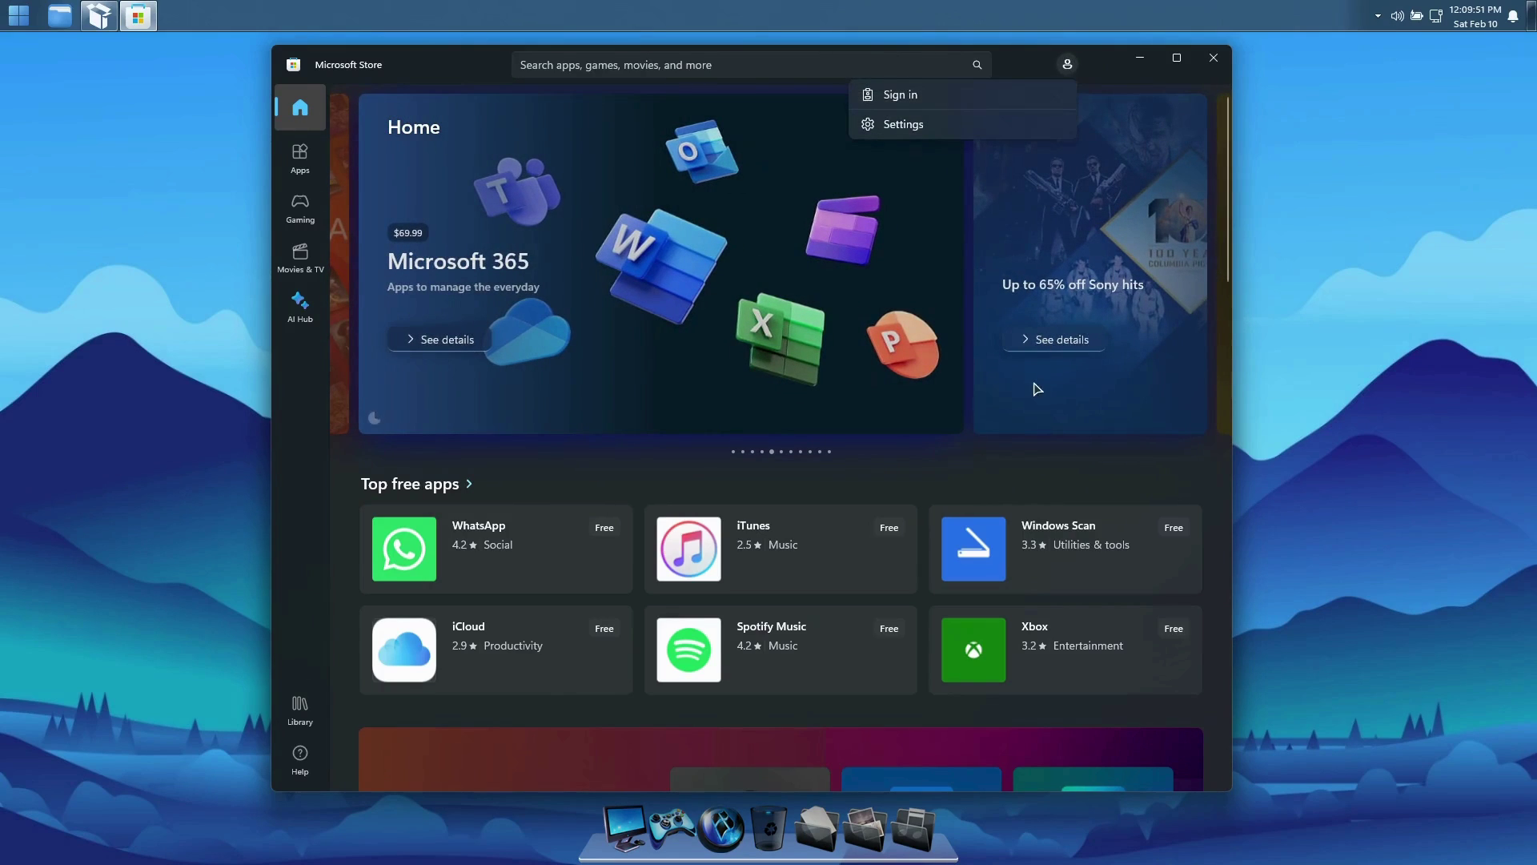
click(903, 124)
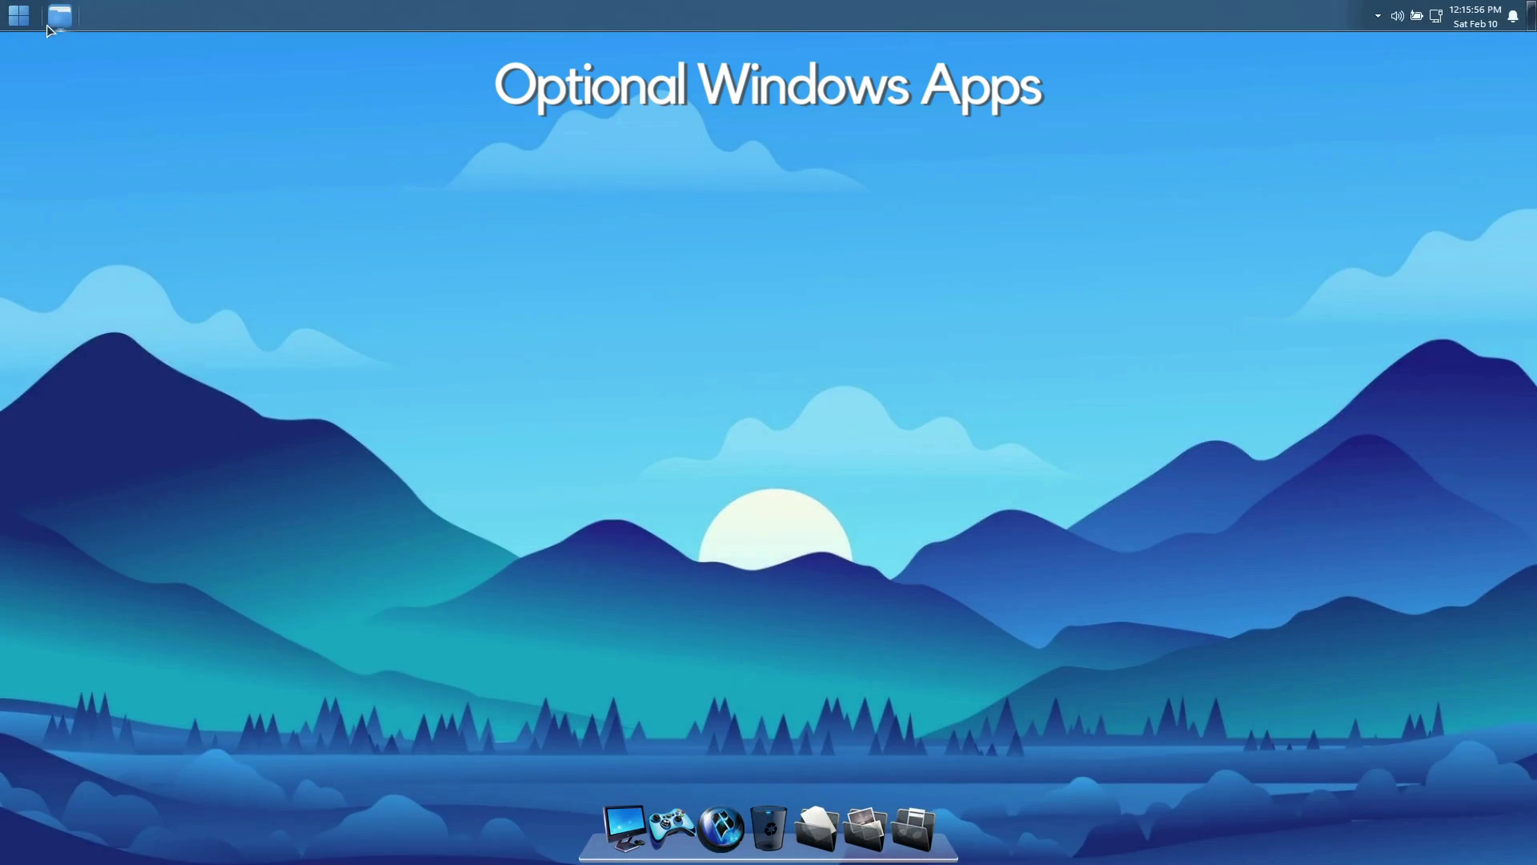
Launch Microsoft Store from the Start menu's Apps folder.
click(18, 15)
click(45, 88)
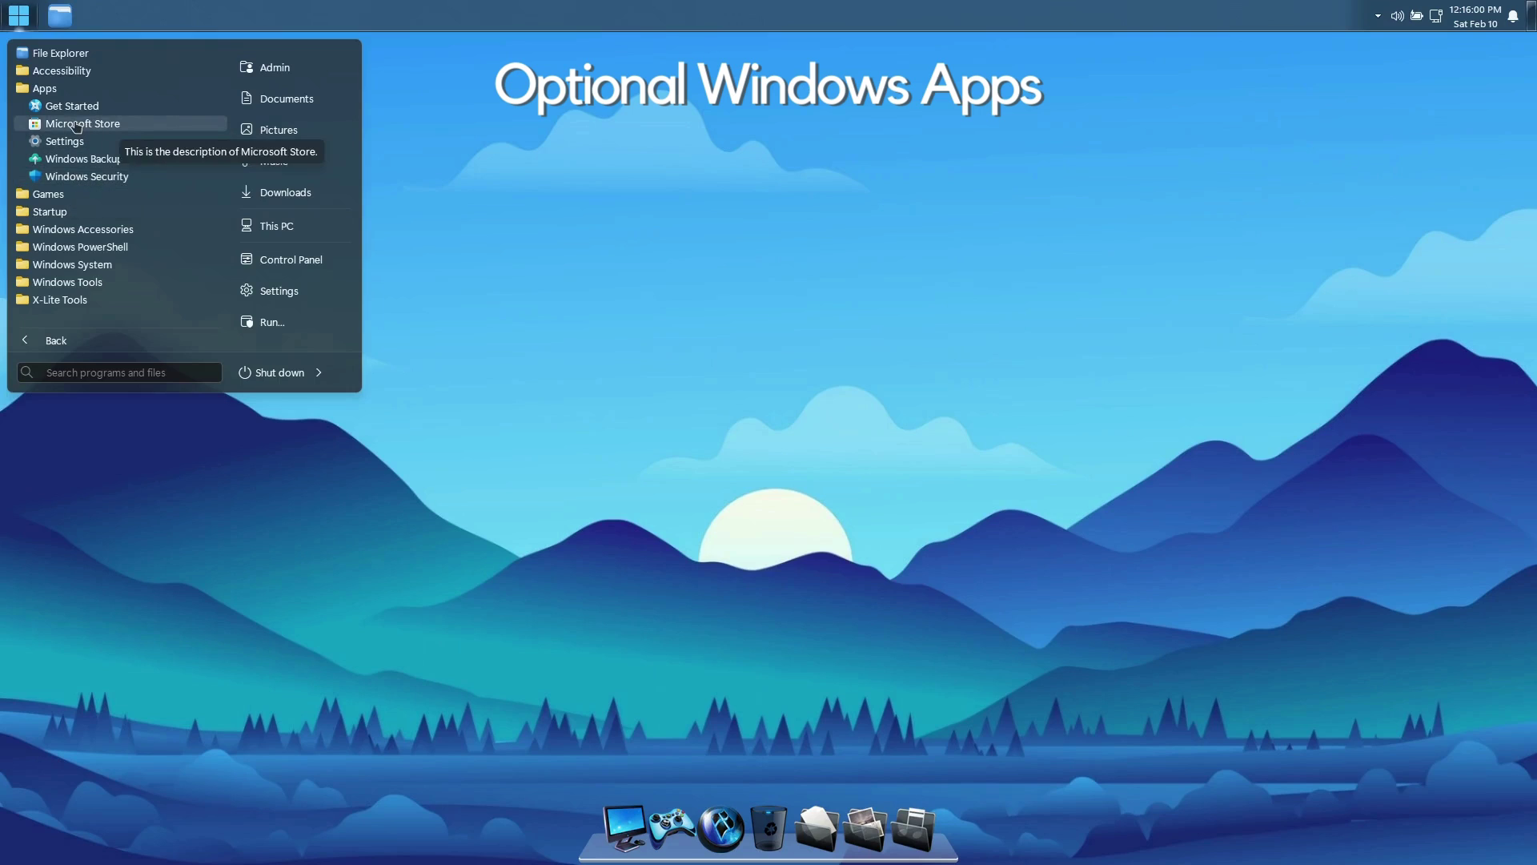
click(77, 125)
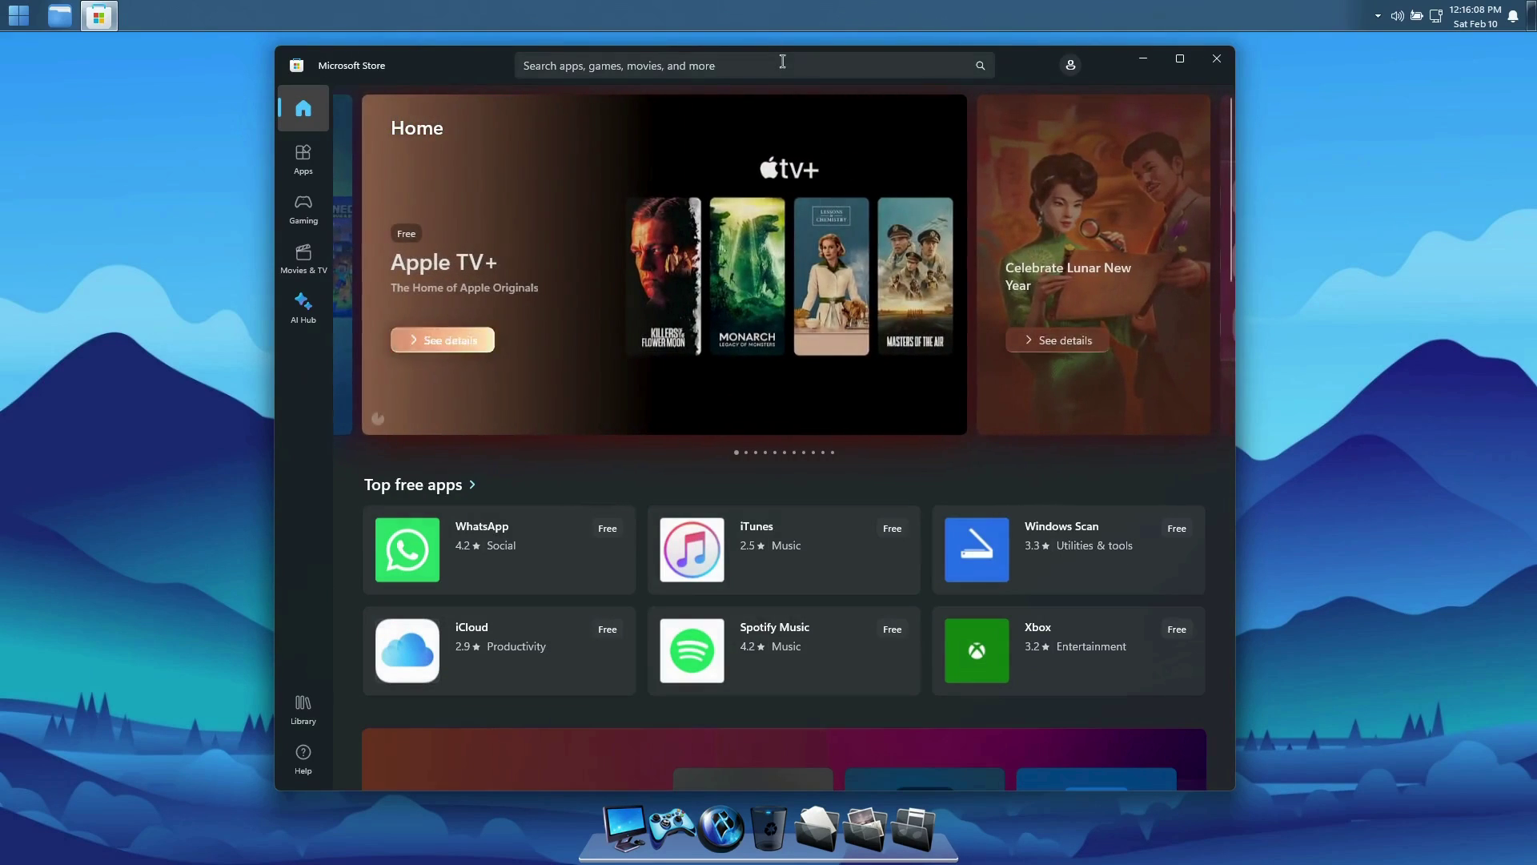
Search the store for "notepad" and start installing Windows Notepad.
click(782, 61)
text(notepad)
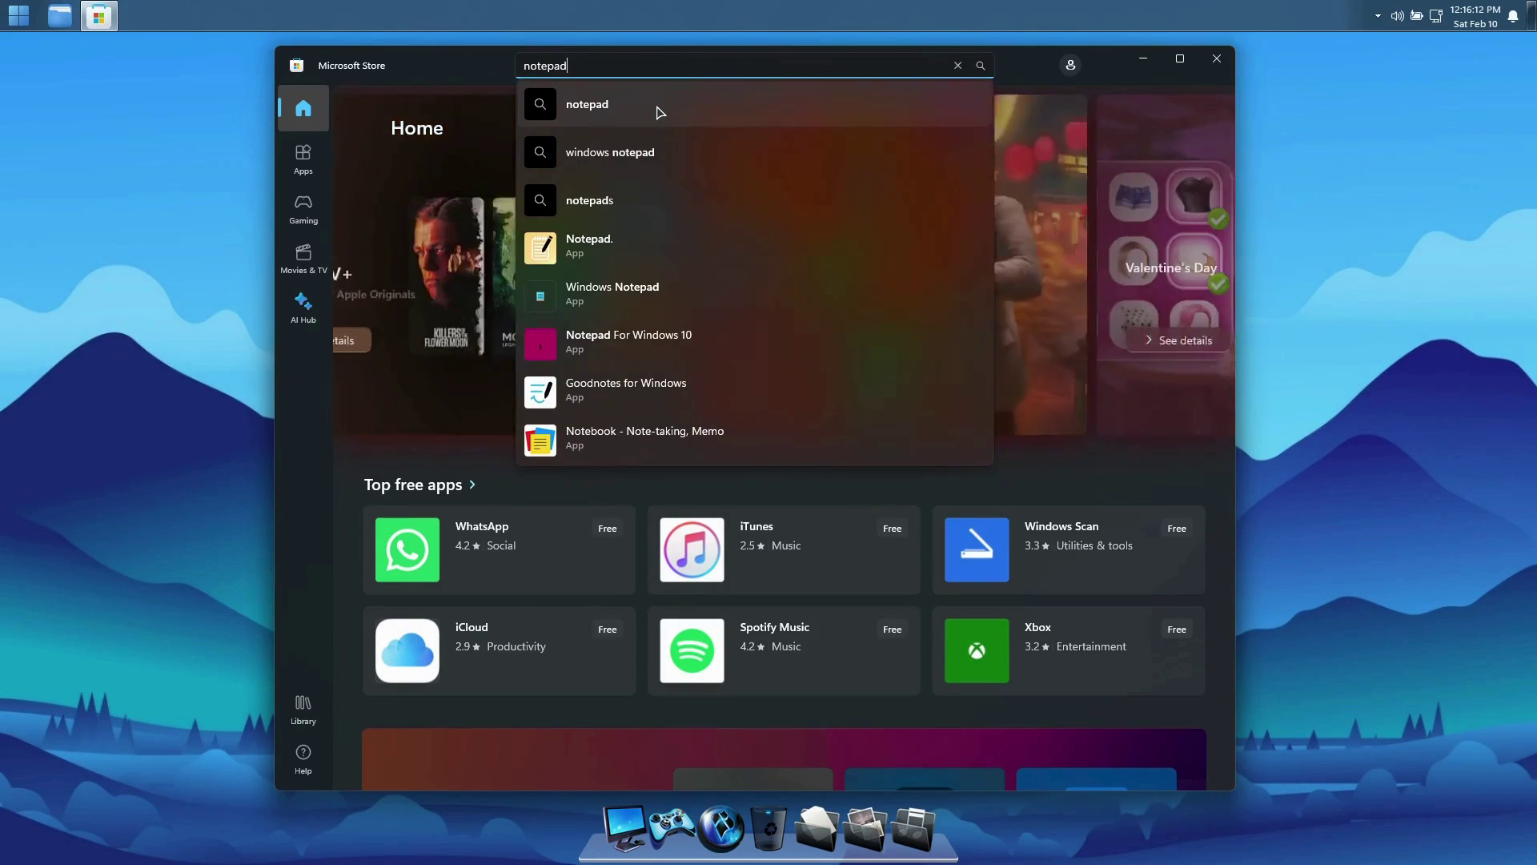
click(640, 105)
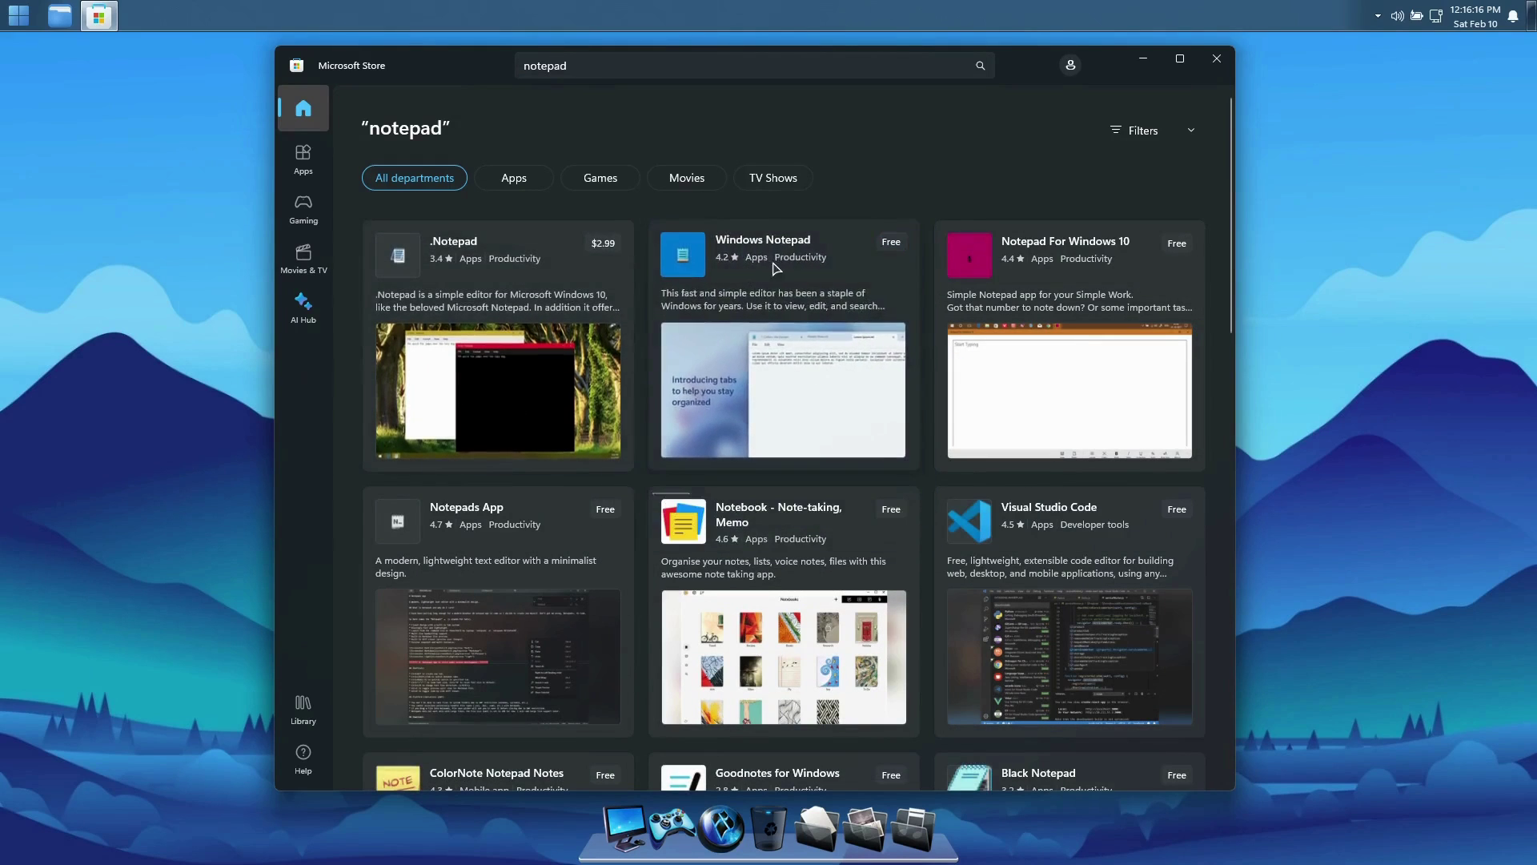
click(776, 417)
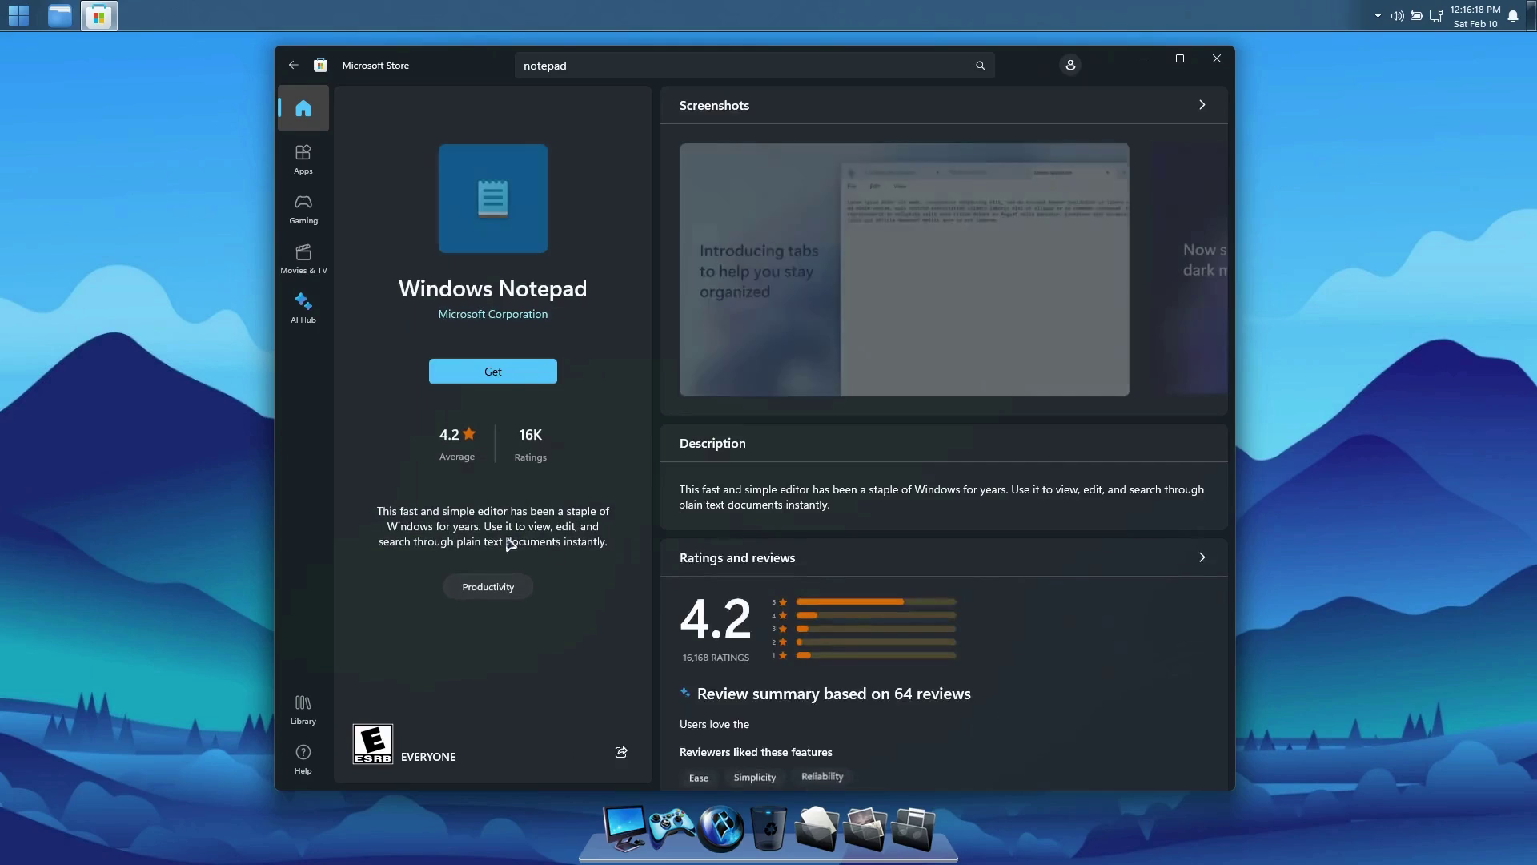
click(520, 383)
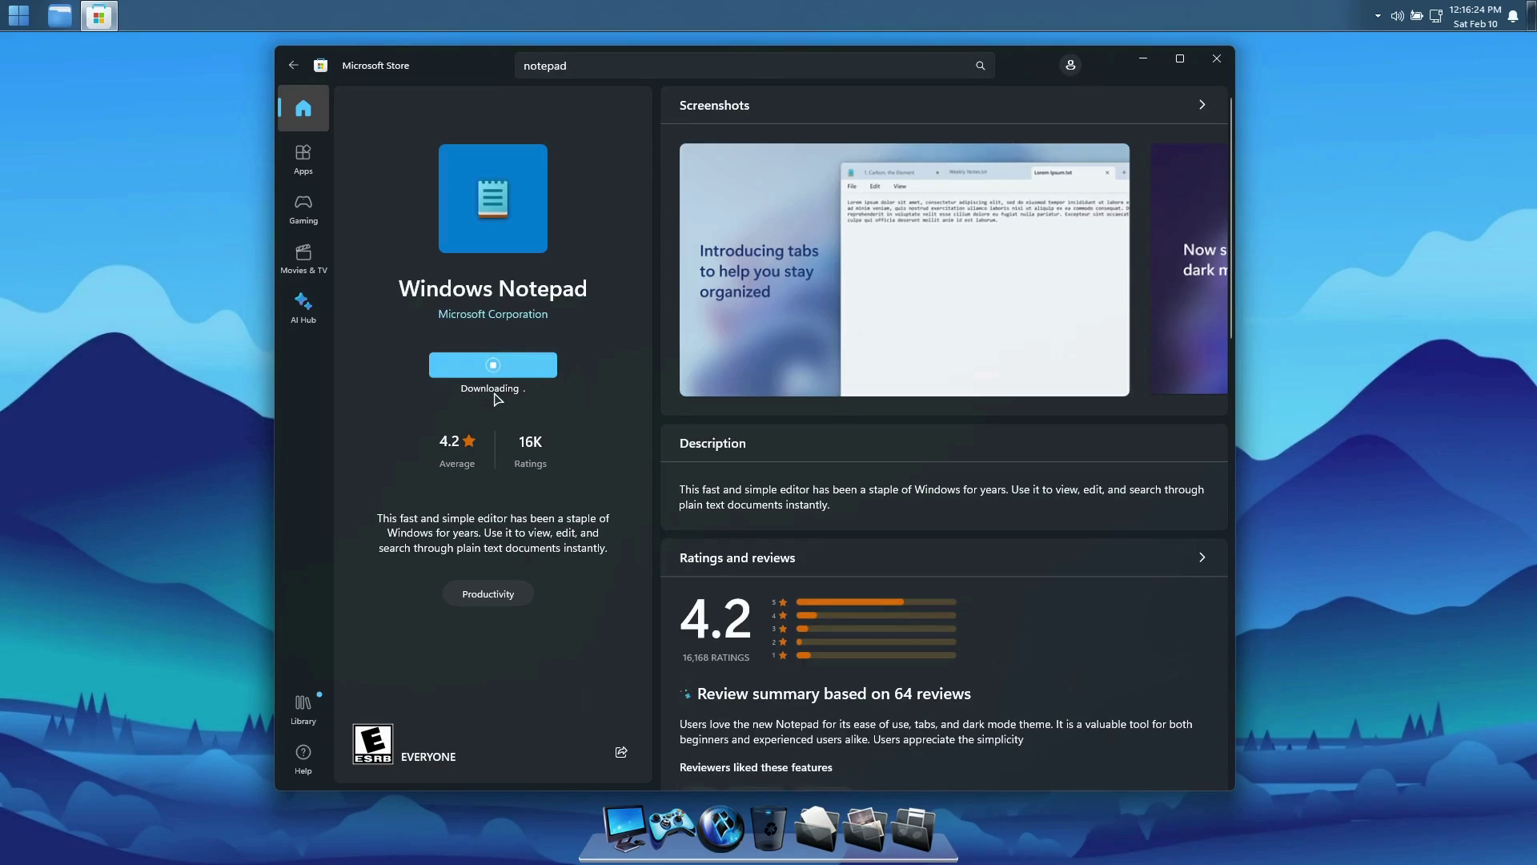
Search the store for "calculator" and start installing Windows Calculator.
click(522, 65)
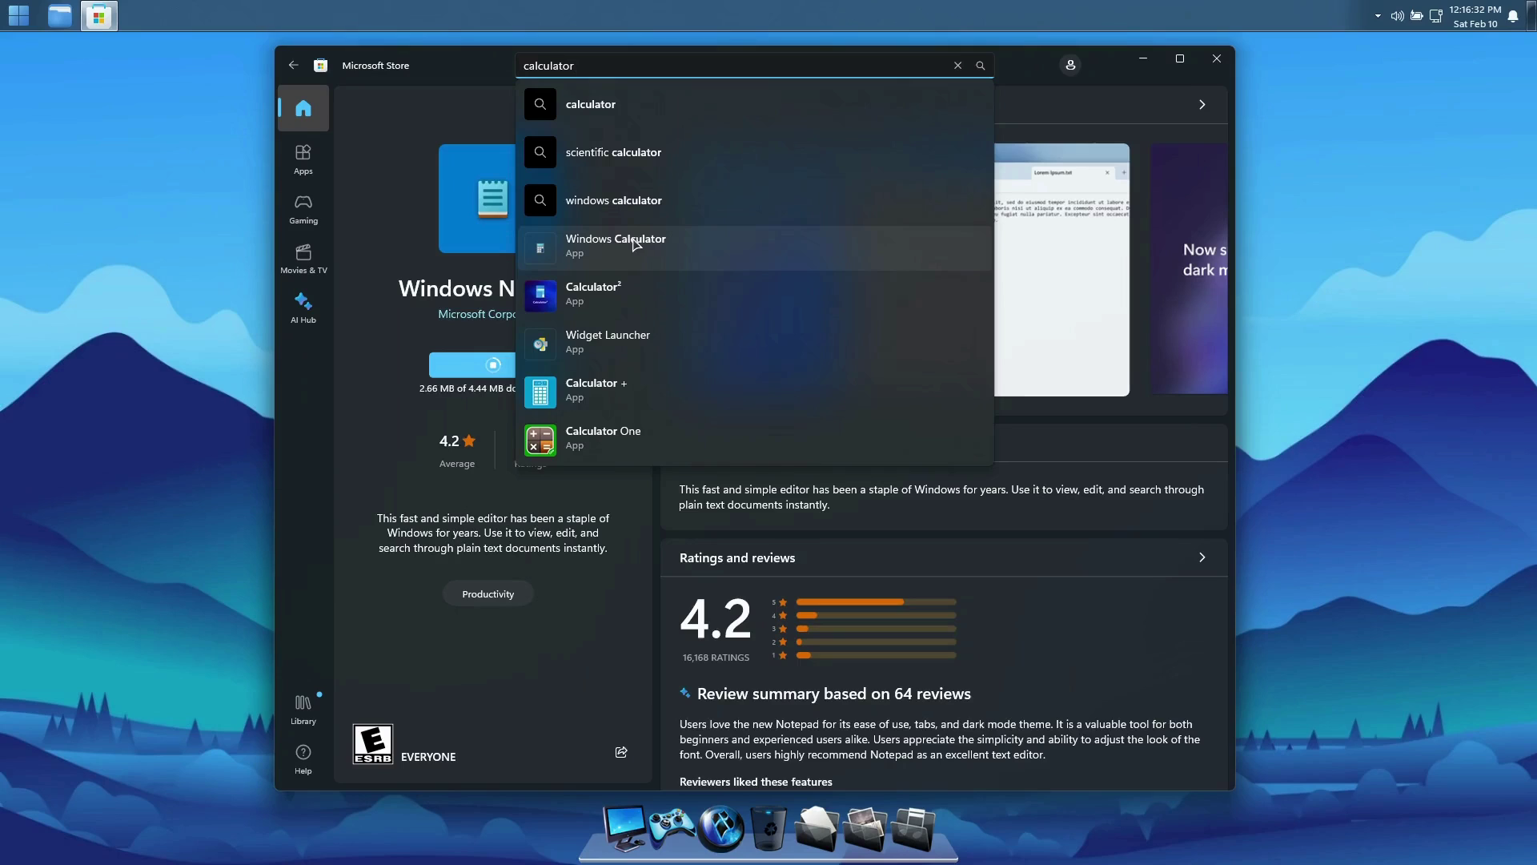
click(659, 245)
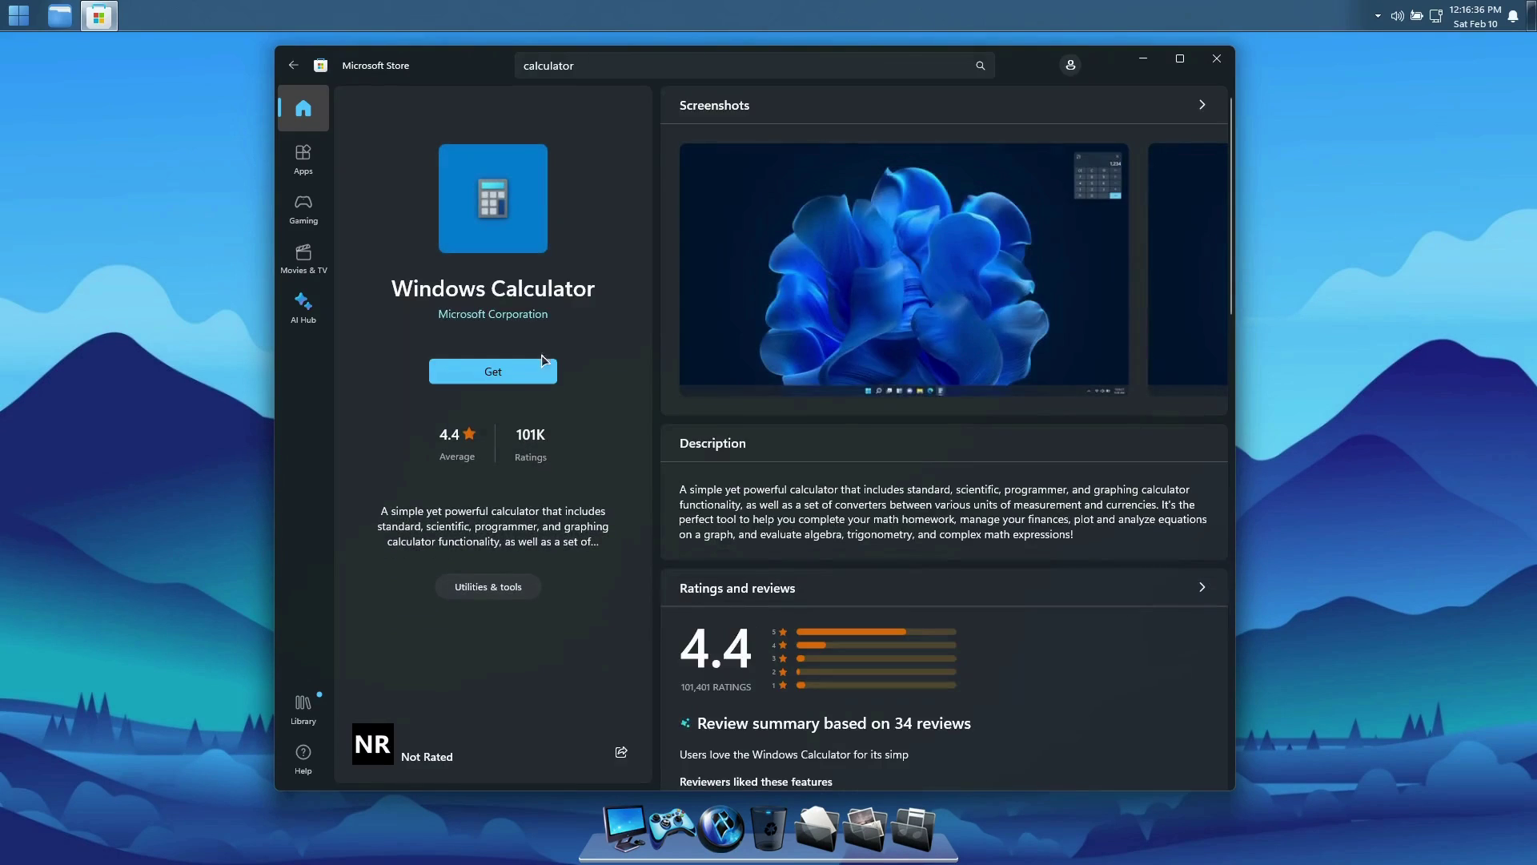
click(490, 368)
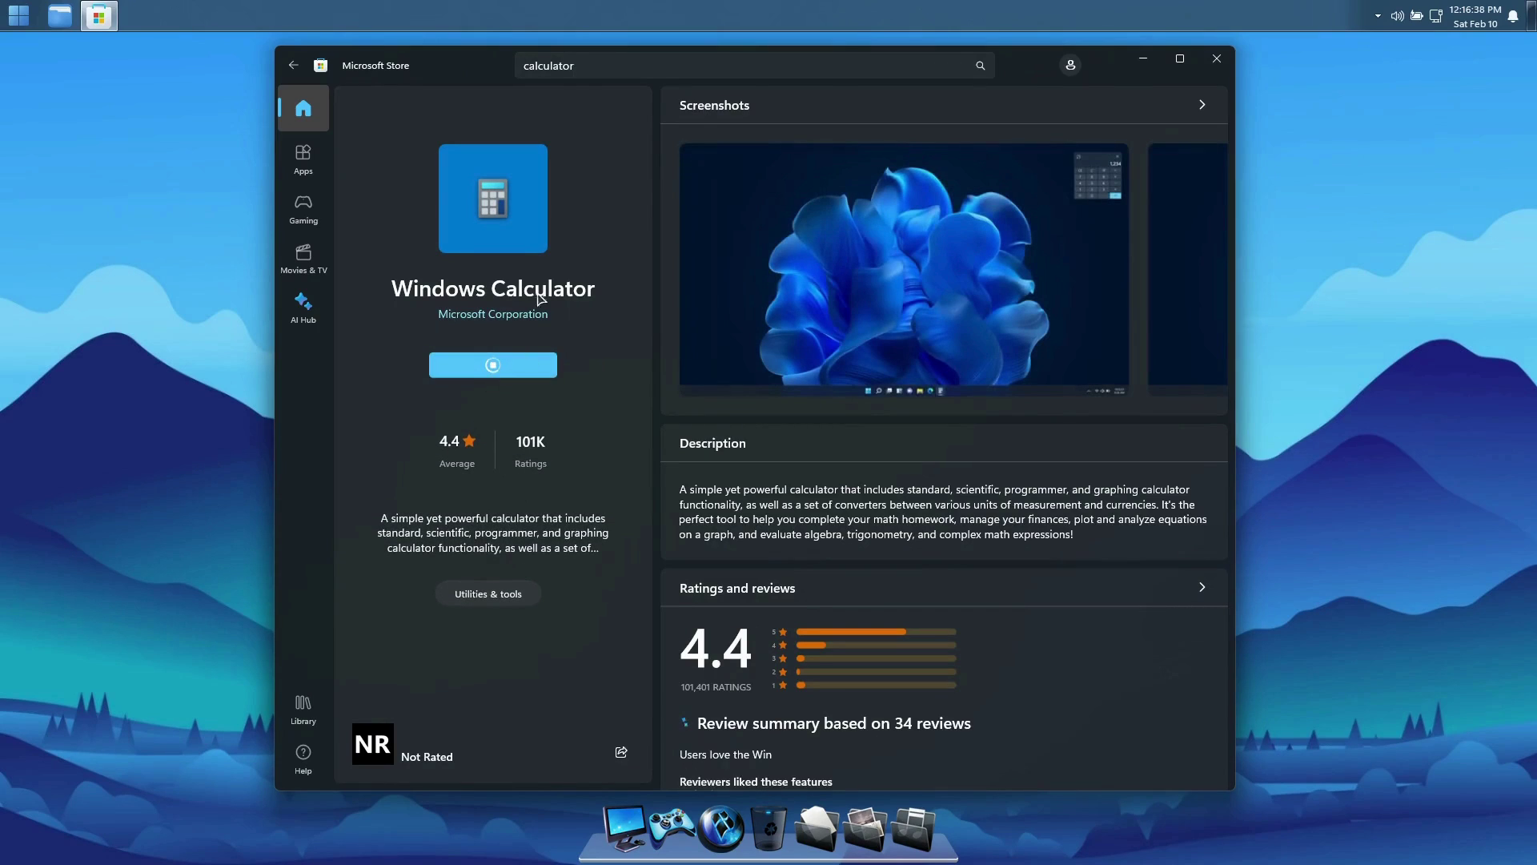
Search the store for "paint" and start installing Microsoft's Paint app.
click(680, 68)
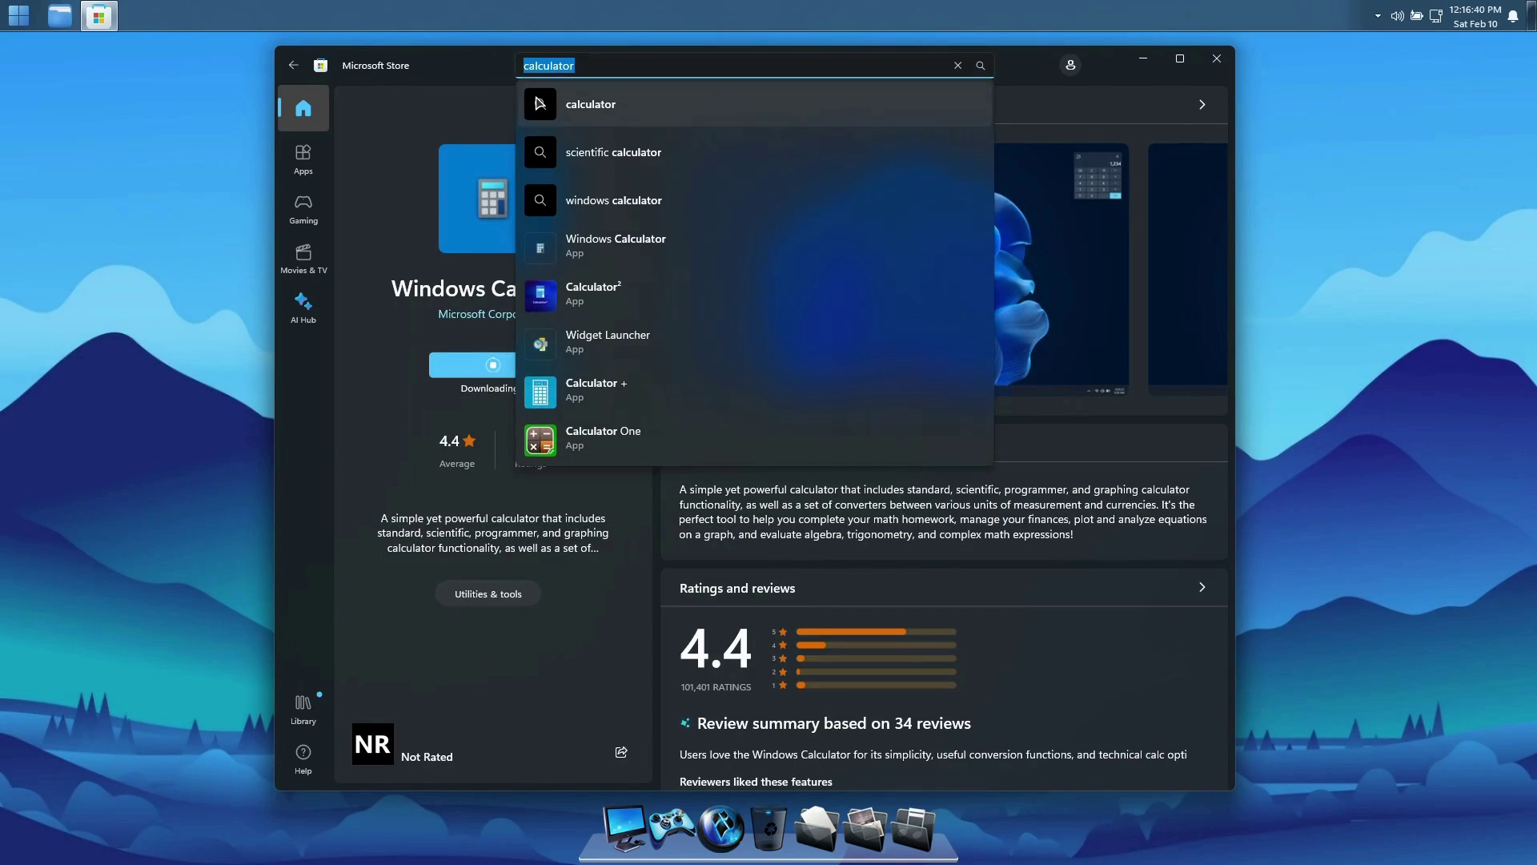
text(paint)
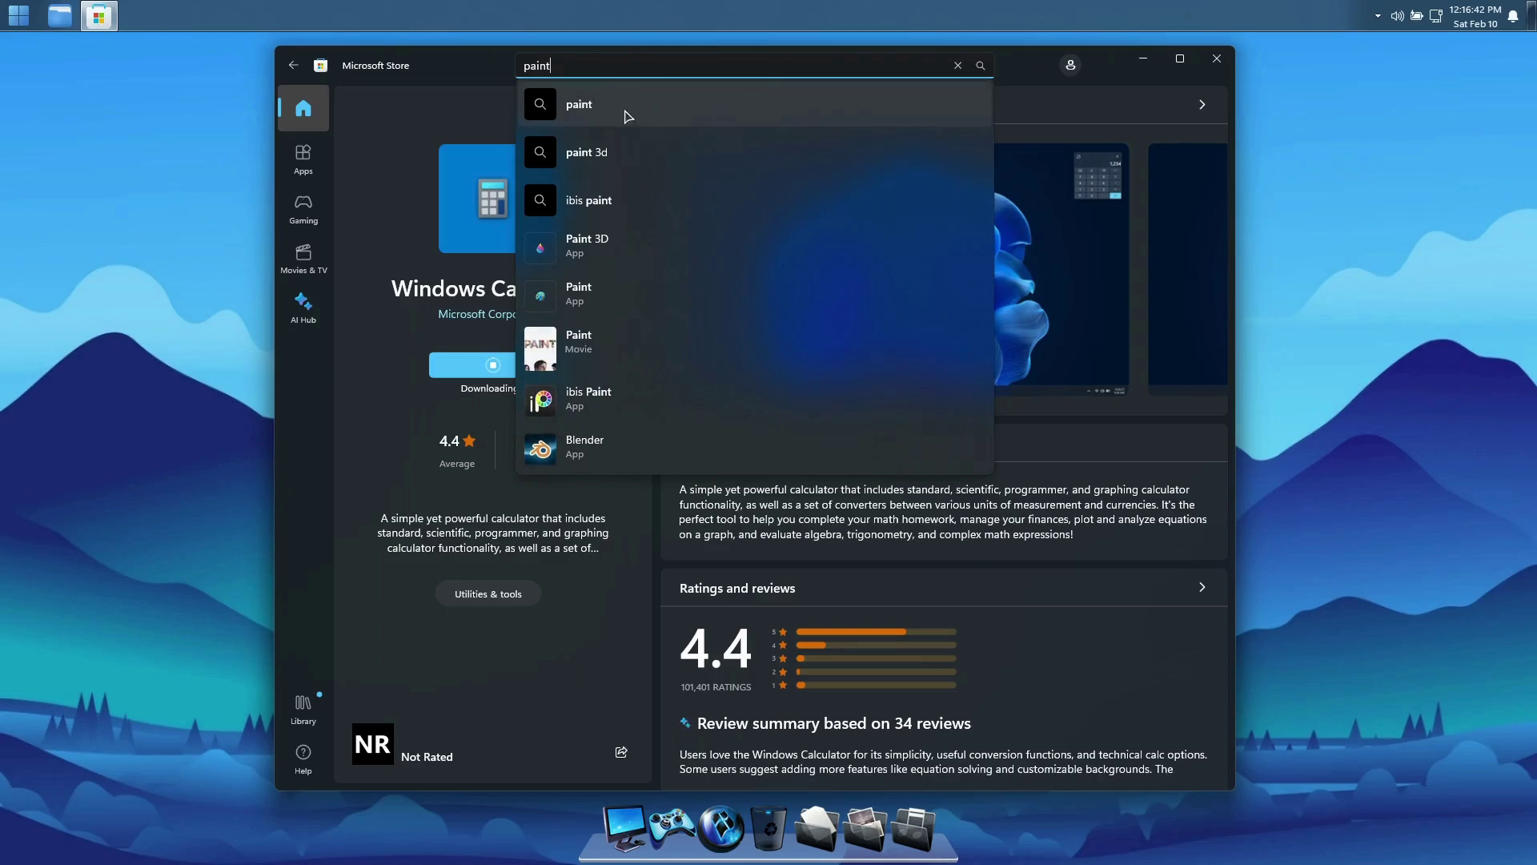
click(606, 297)
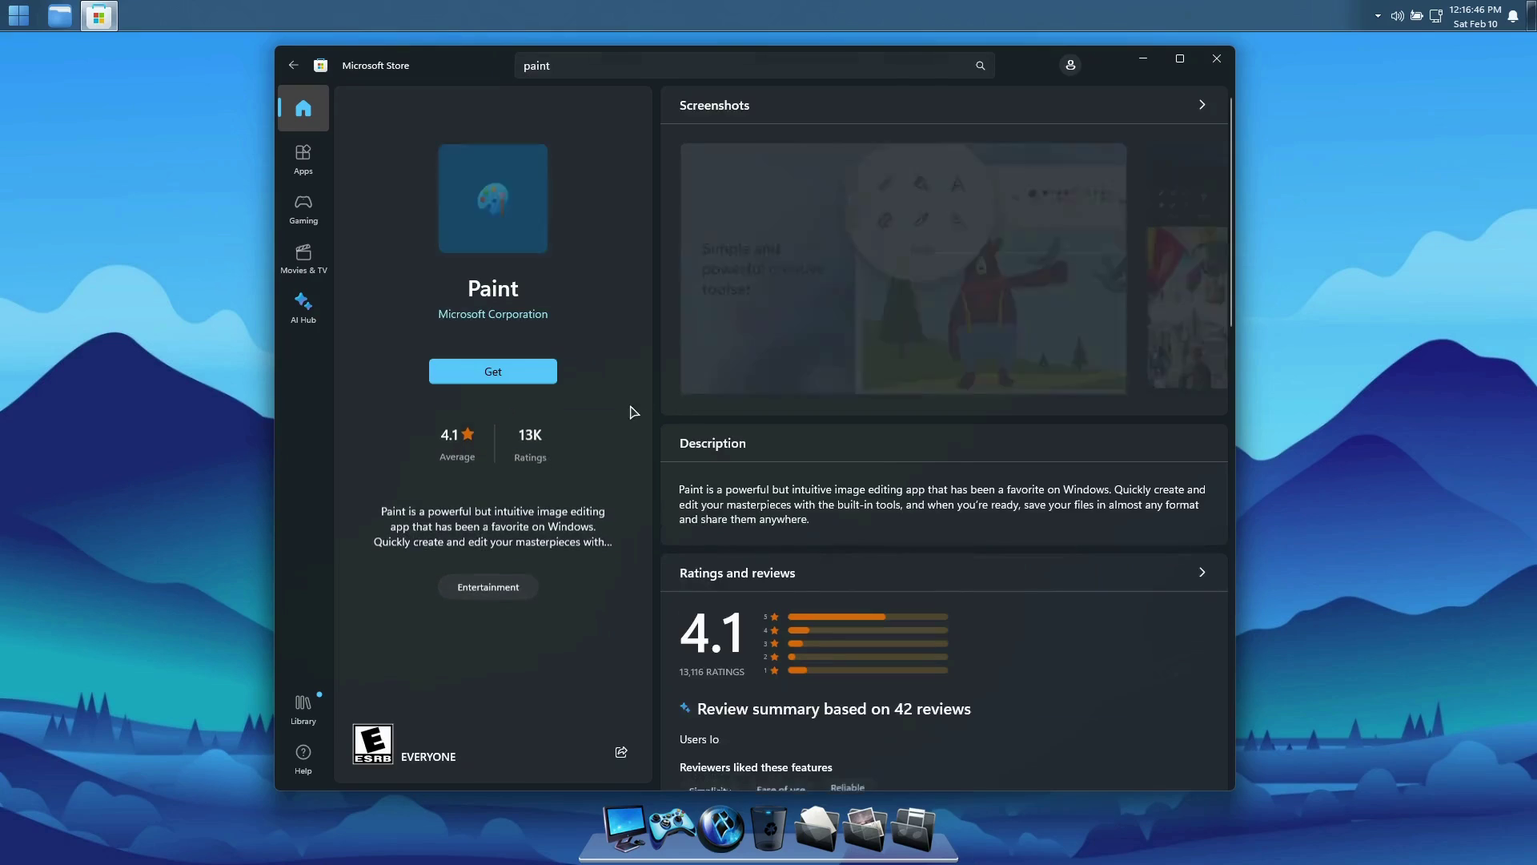
click(520, 378)
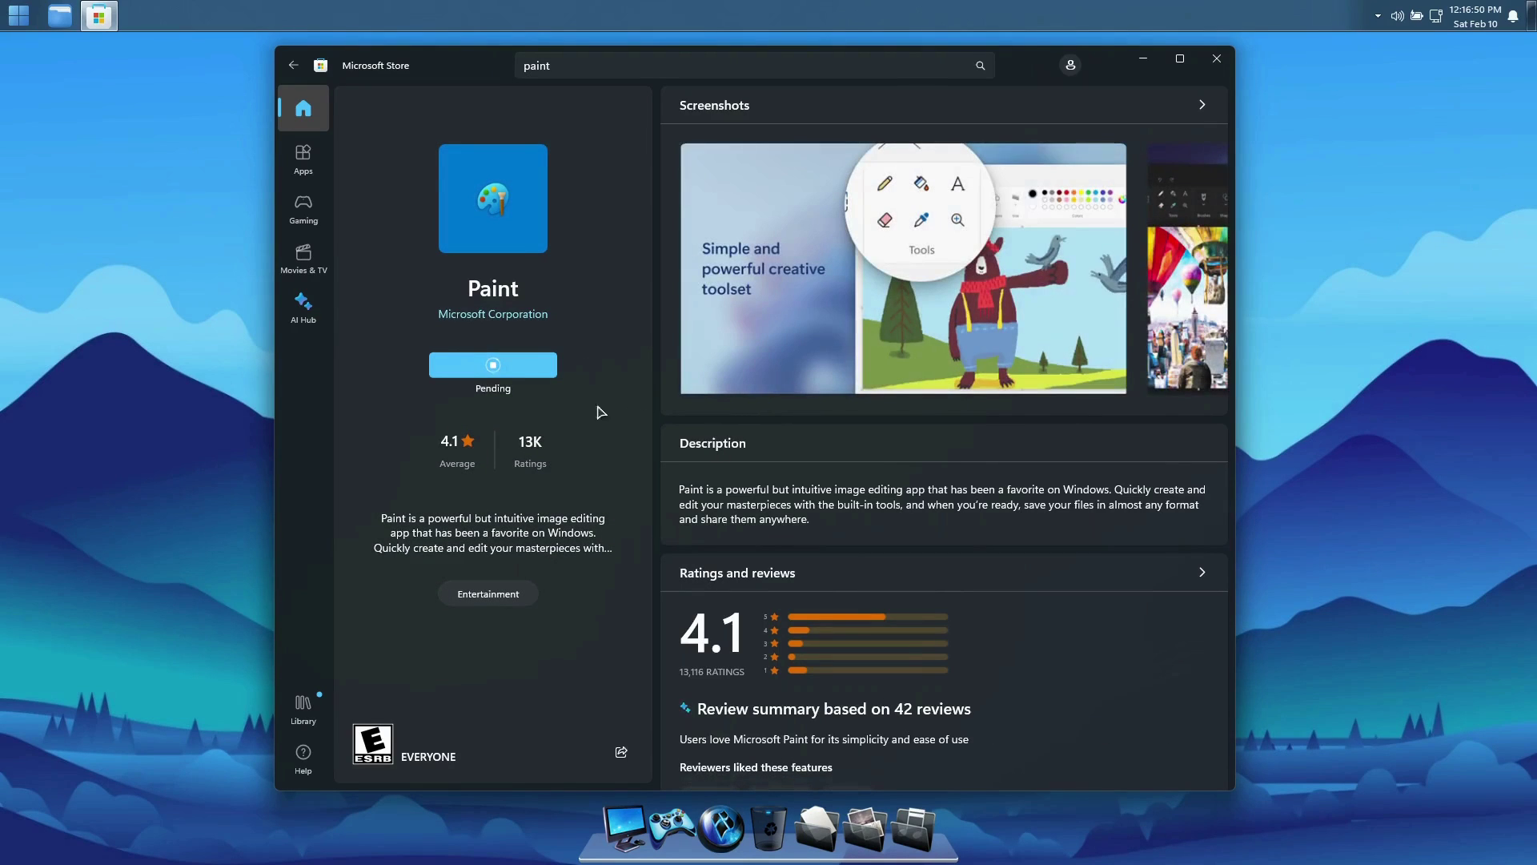
Search the store for "sound recorder" and start installing Windows Sound Recorder.
click(521, 65)
text(sounds)
key(BackSpace)
key(BackSpace)
key(BackSpace)
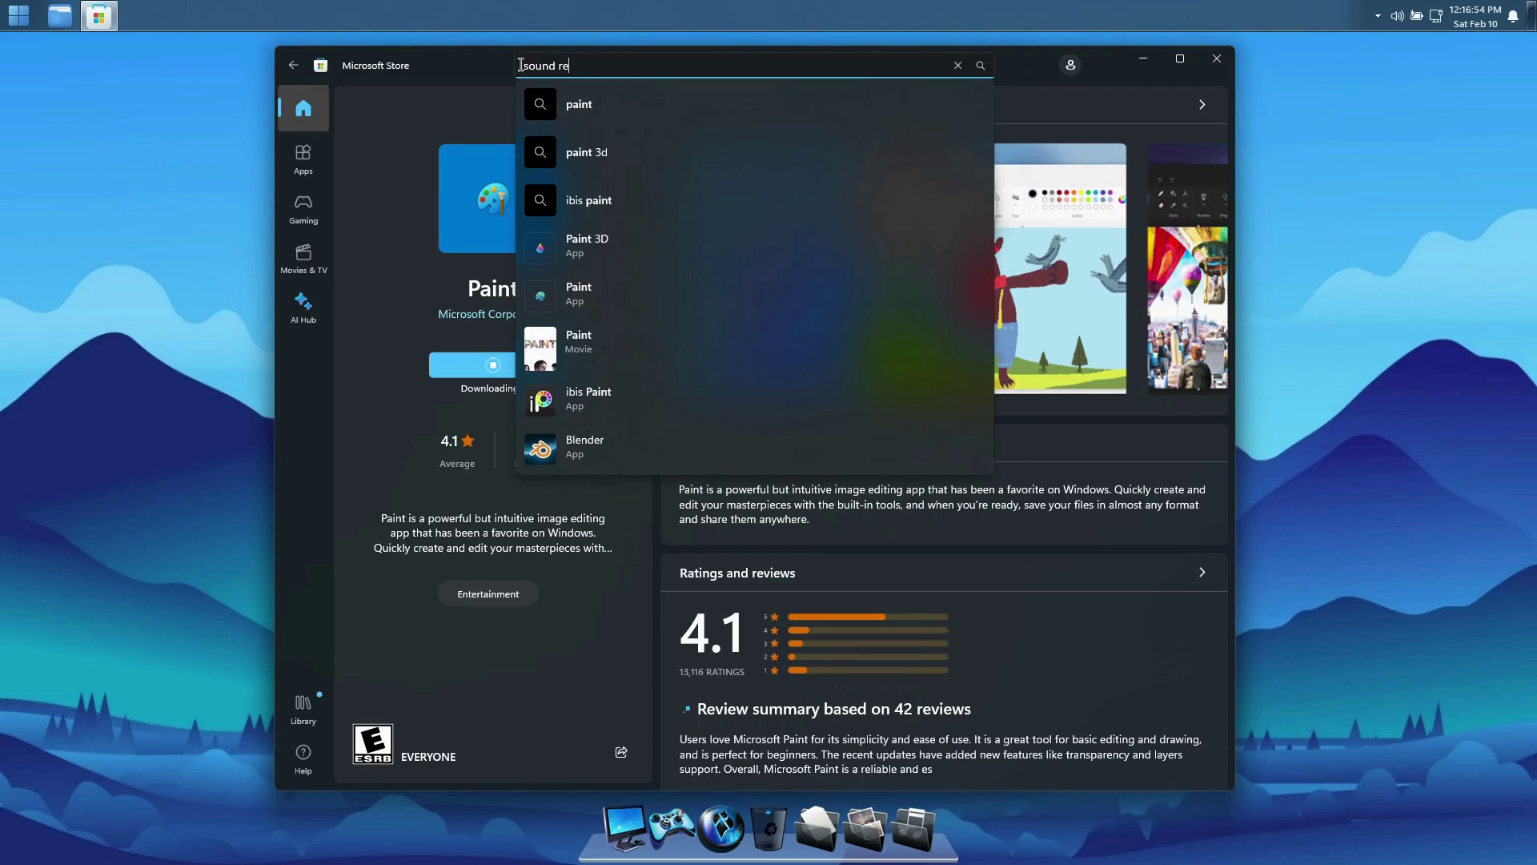
text(corder)
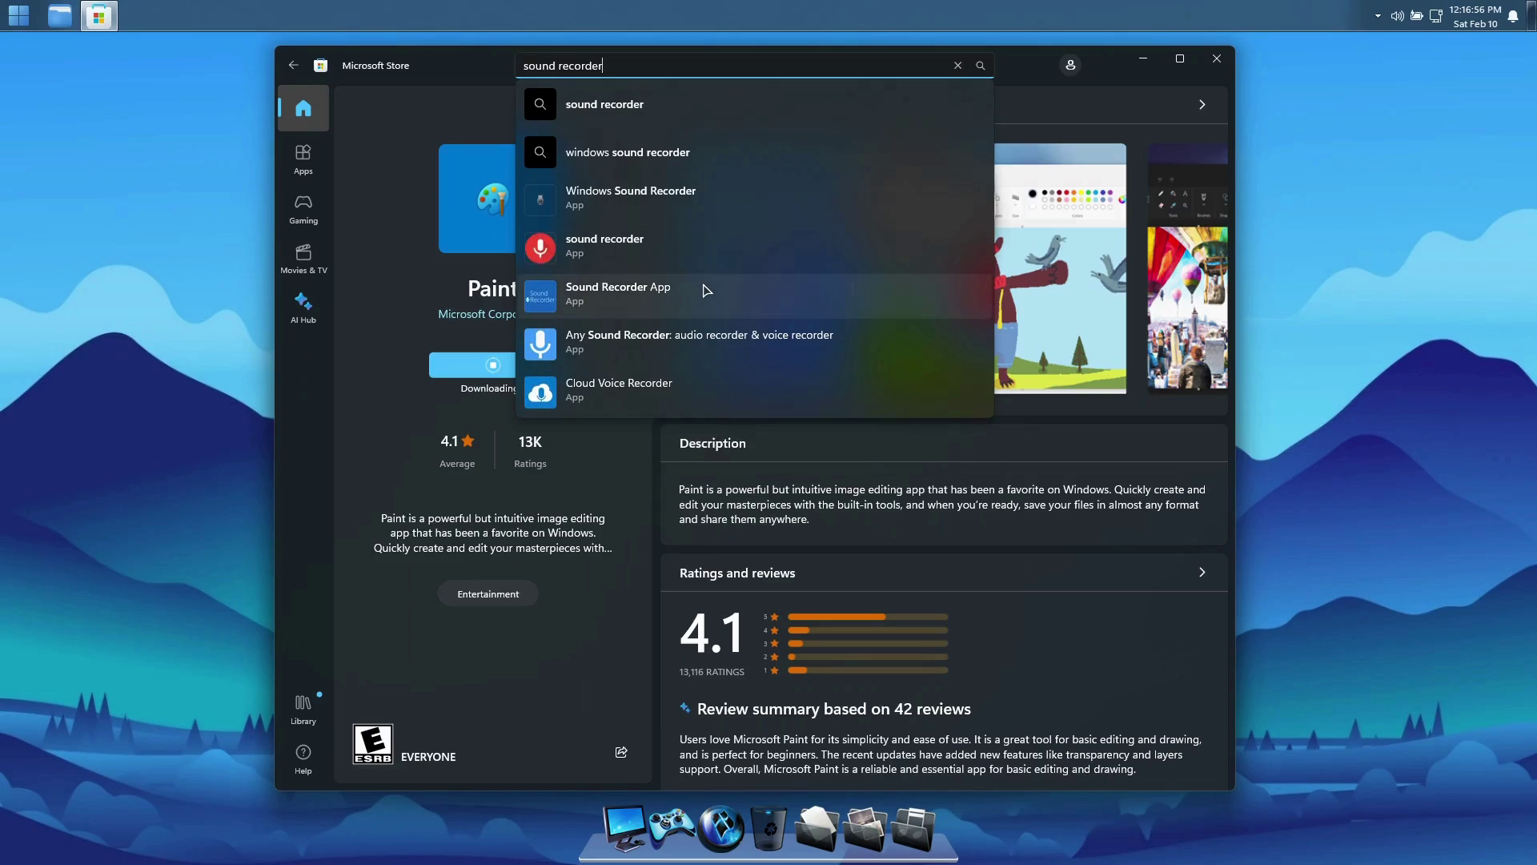
click(662, 200)
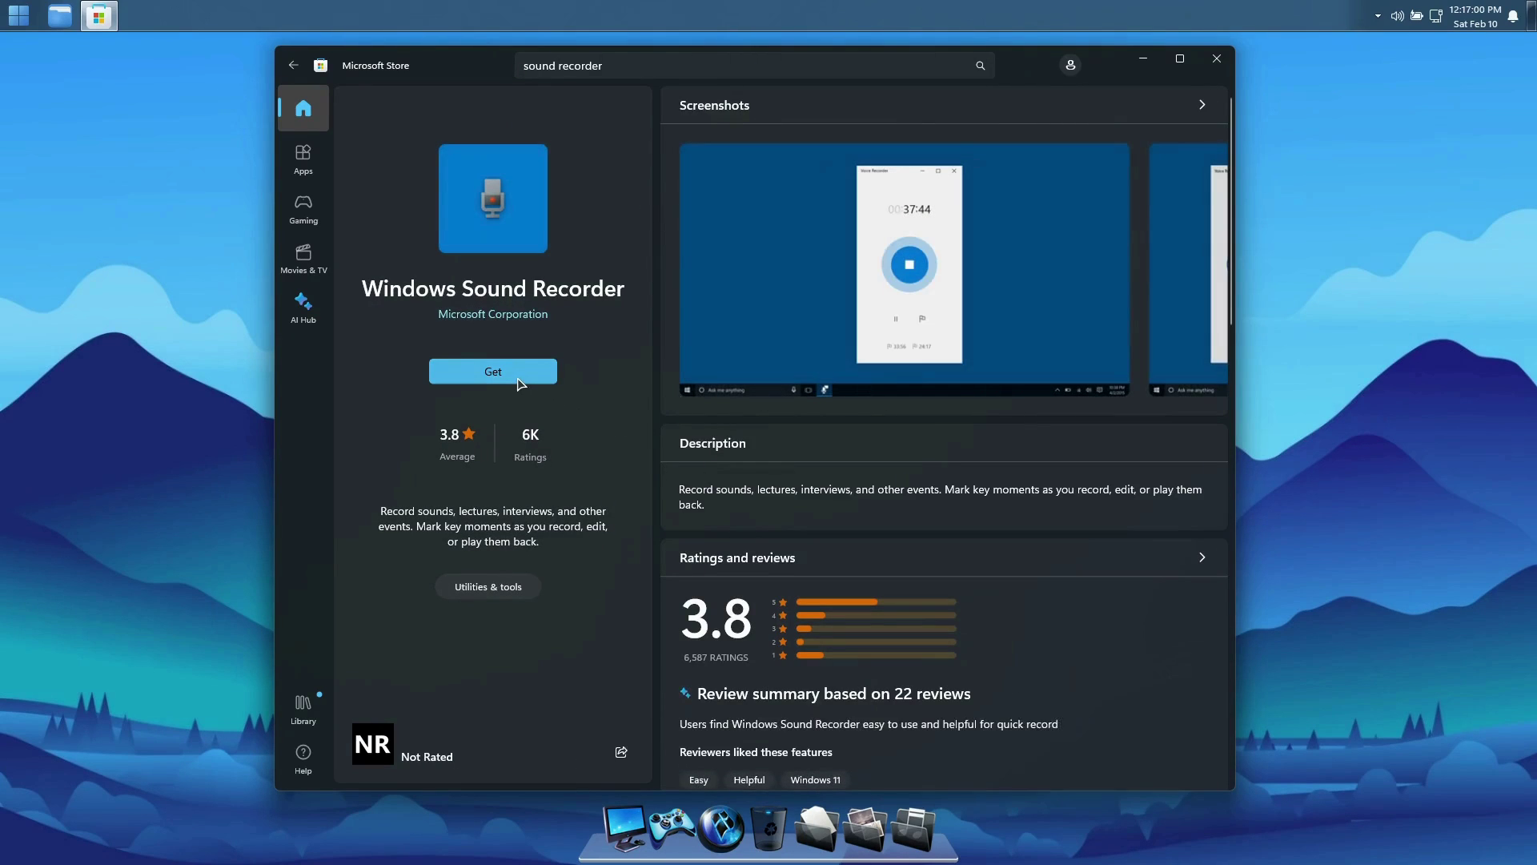
click(516, 373)
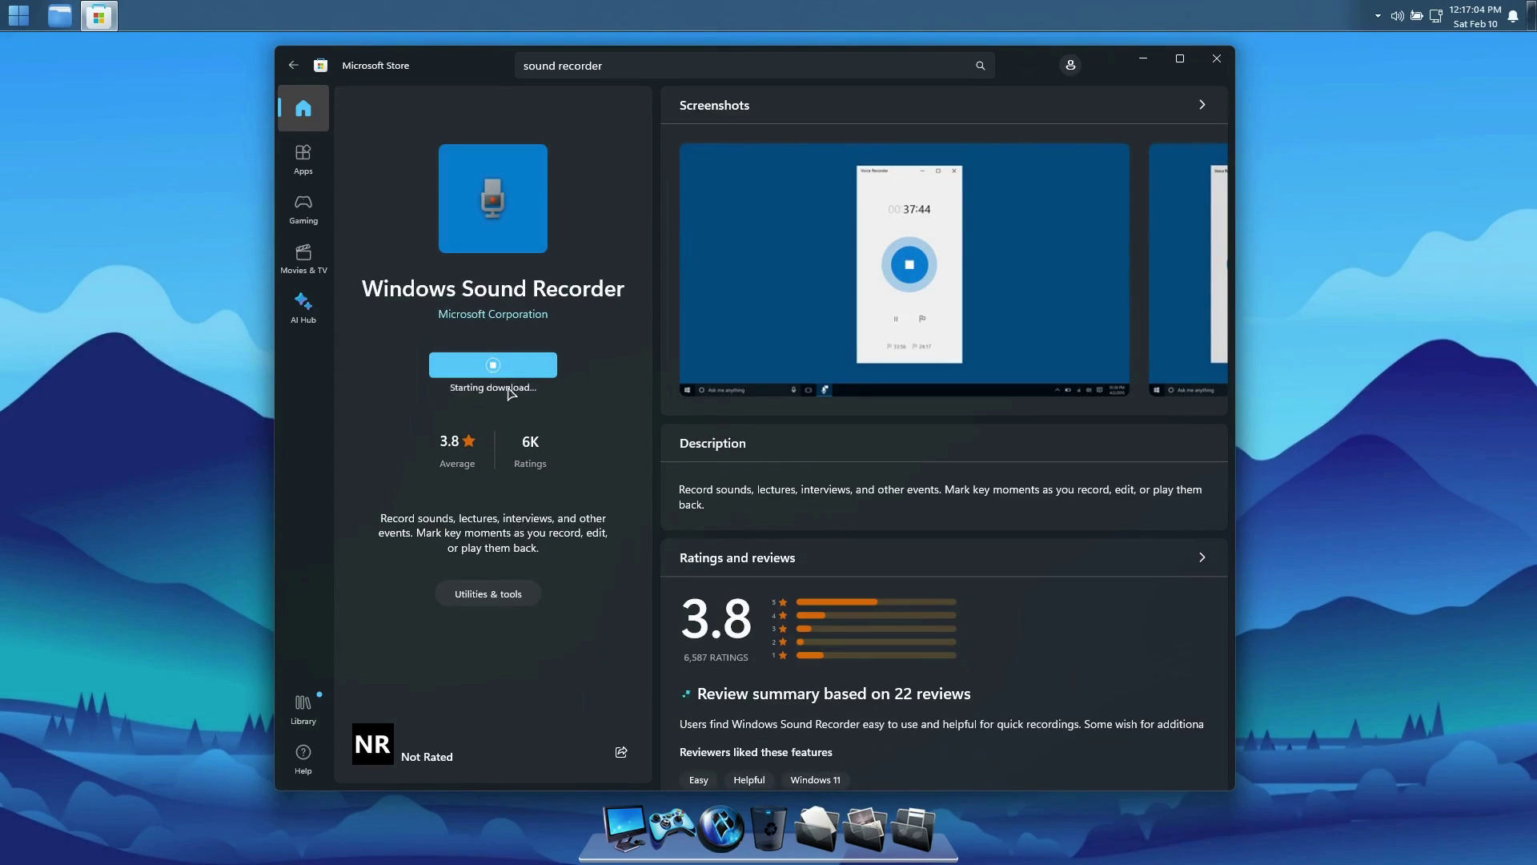
Search the store for "solitaire" and start installing Microsoft Solitaire Collection.
click(643, 71)
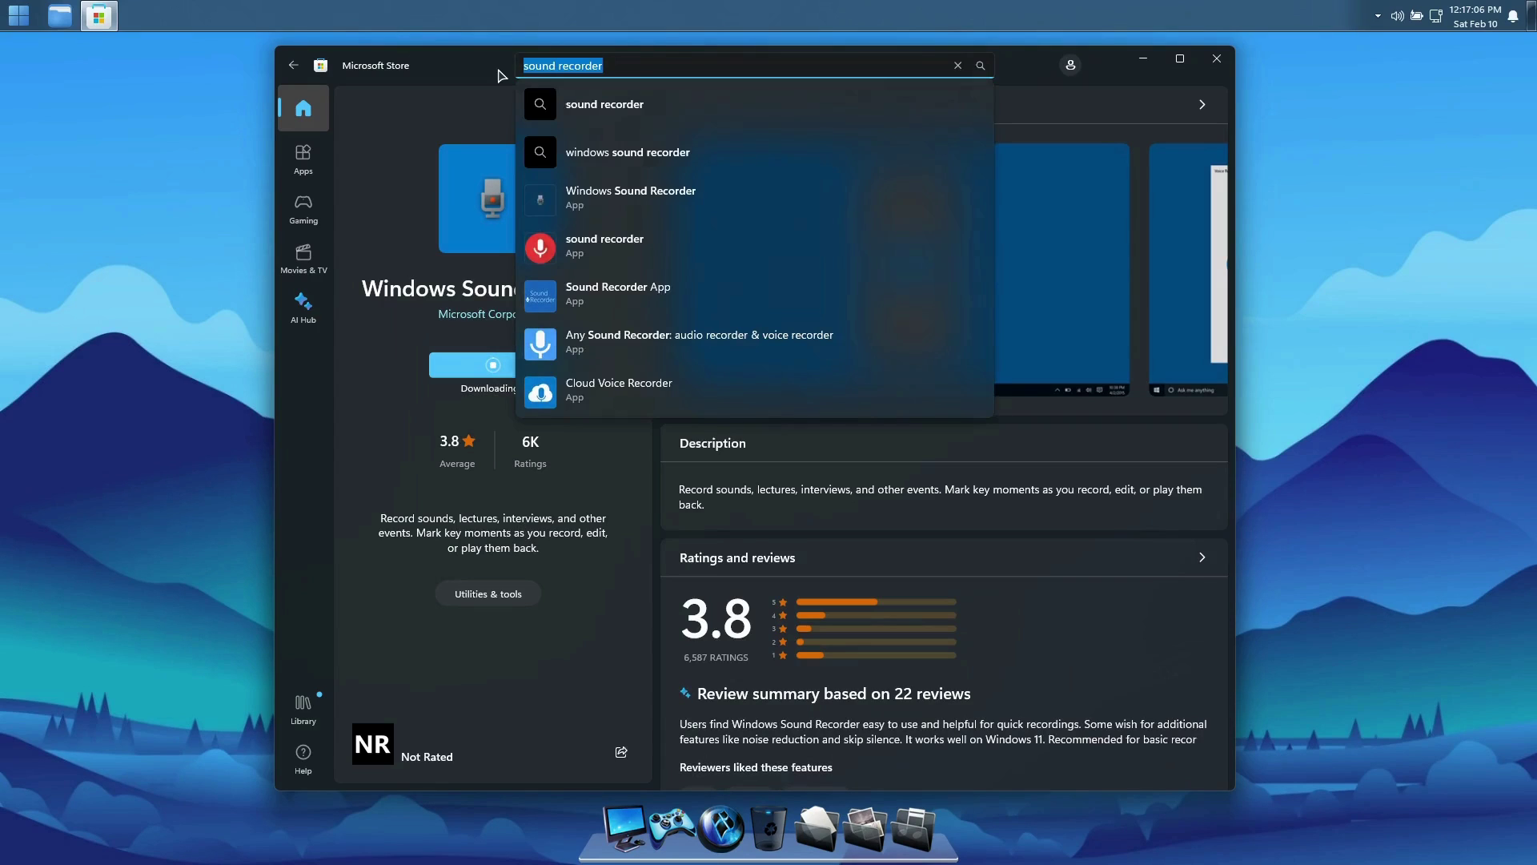
text(solitaire)
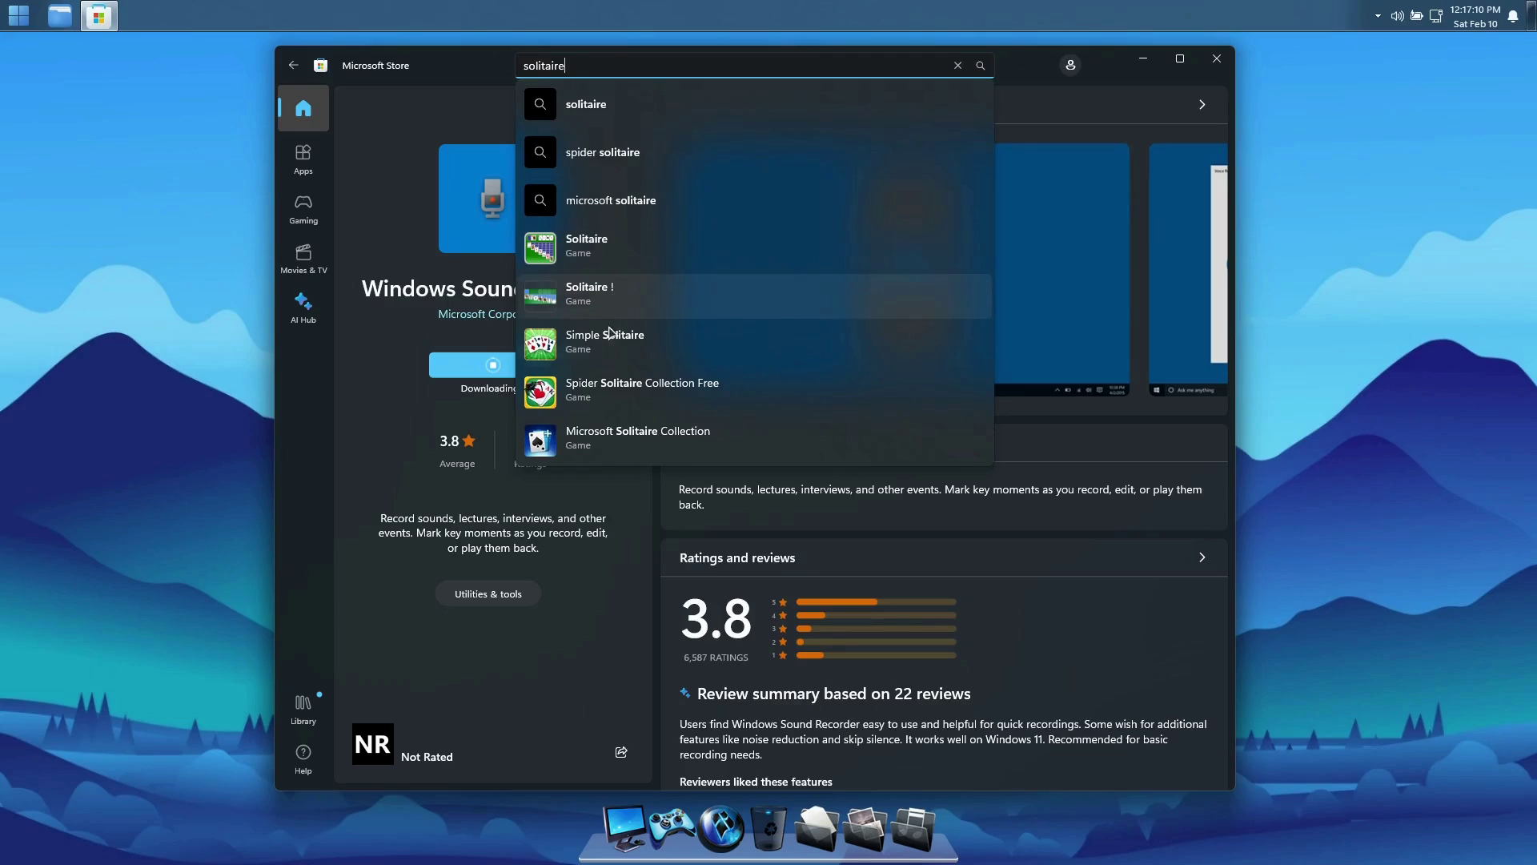
click(620, 433)
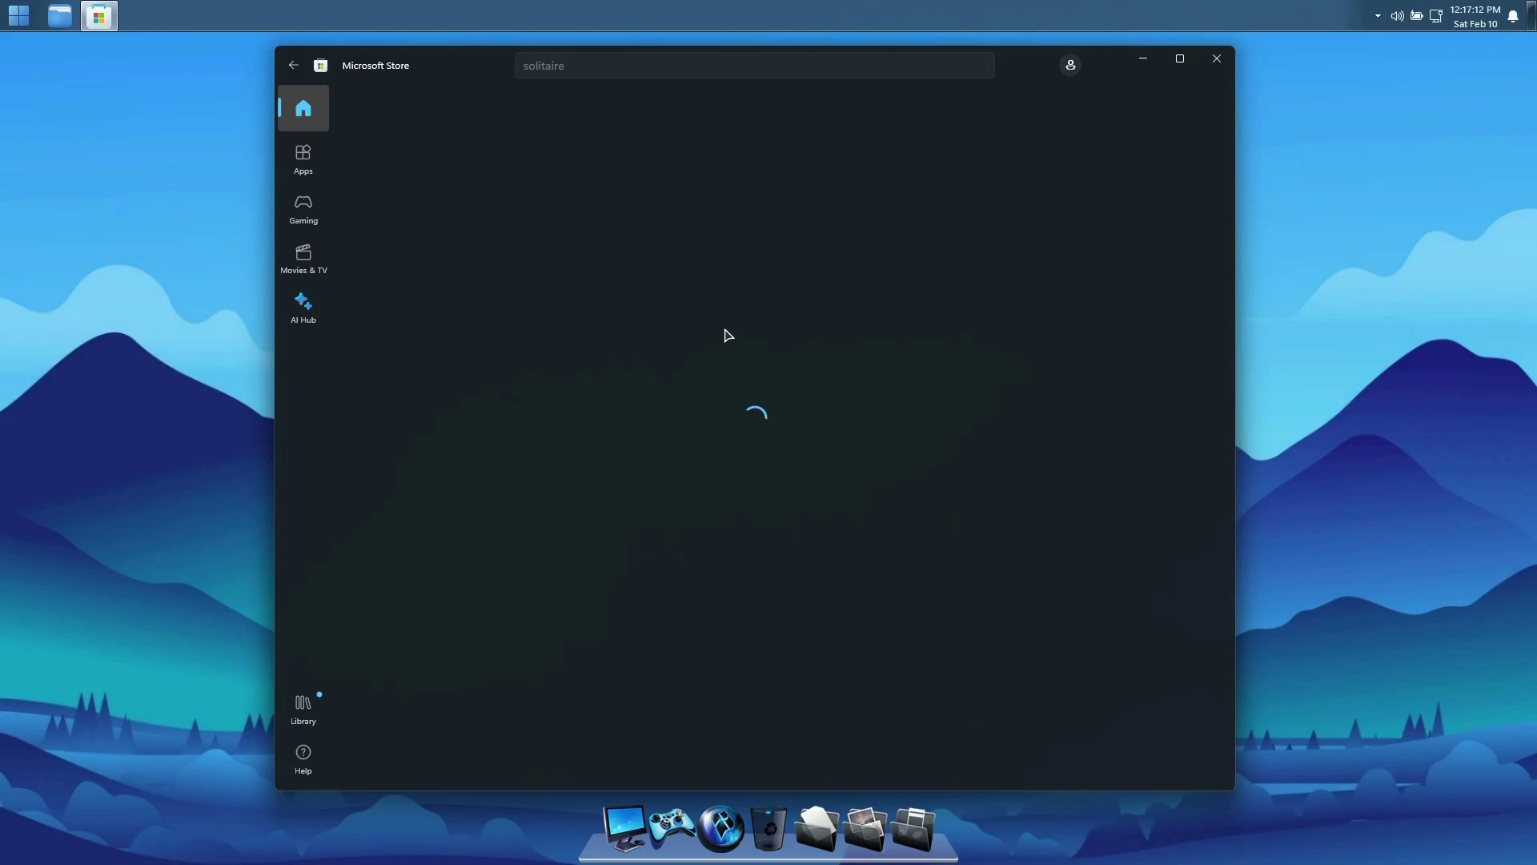
scroll(801, 433, down, 2)
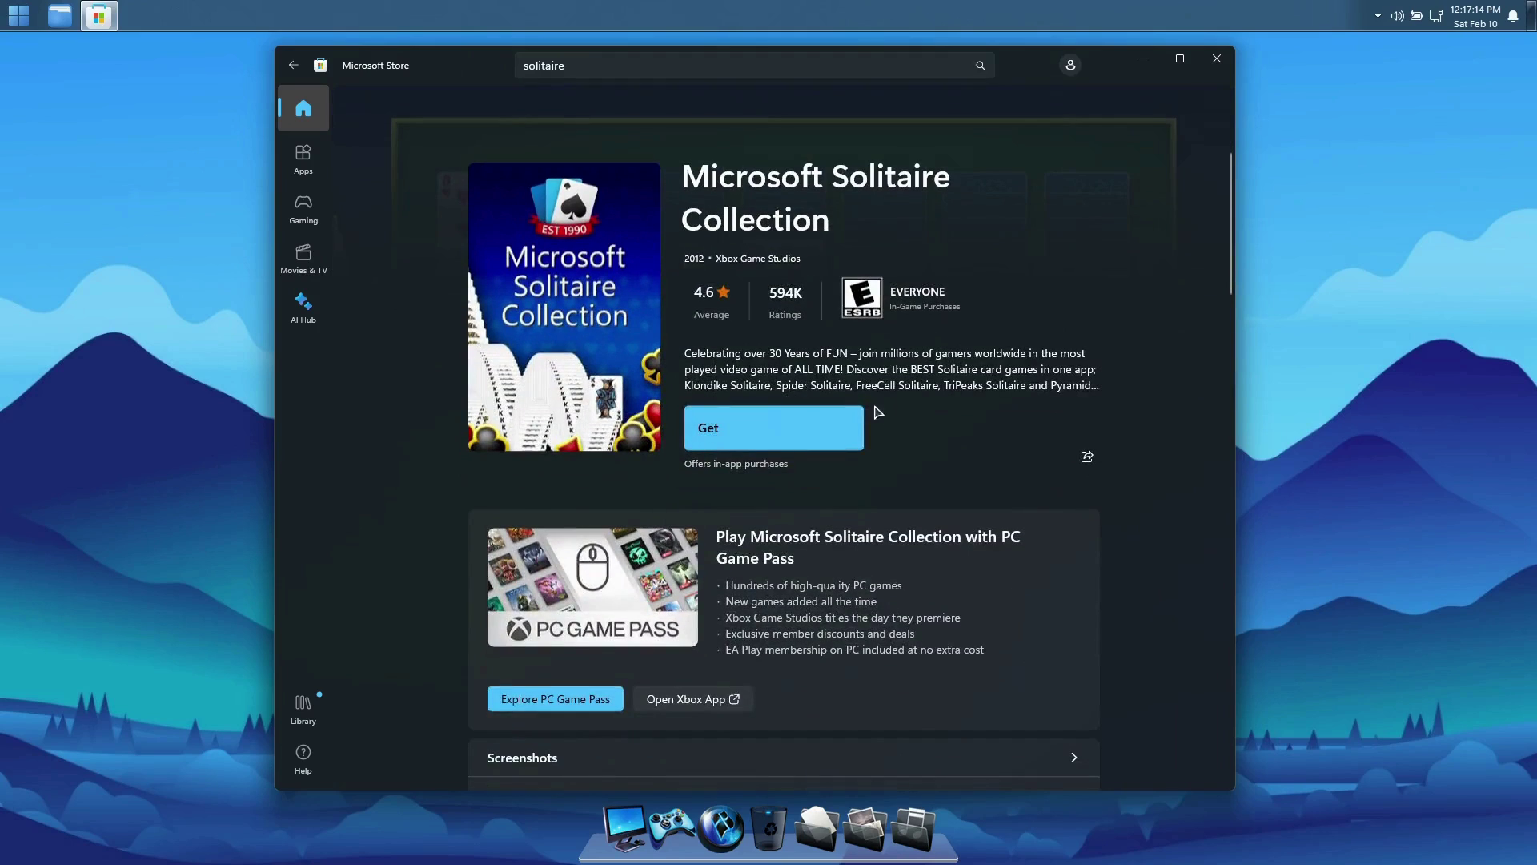
click(822, 446)
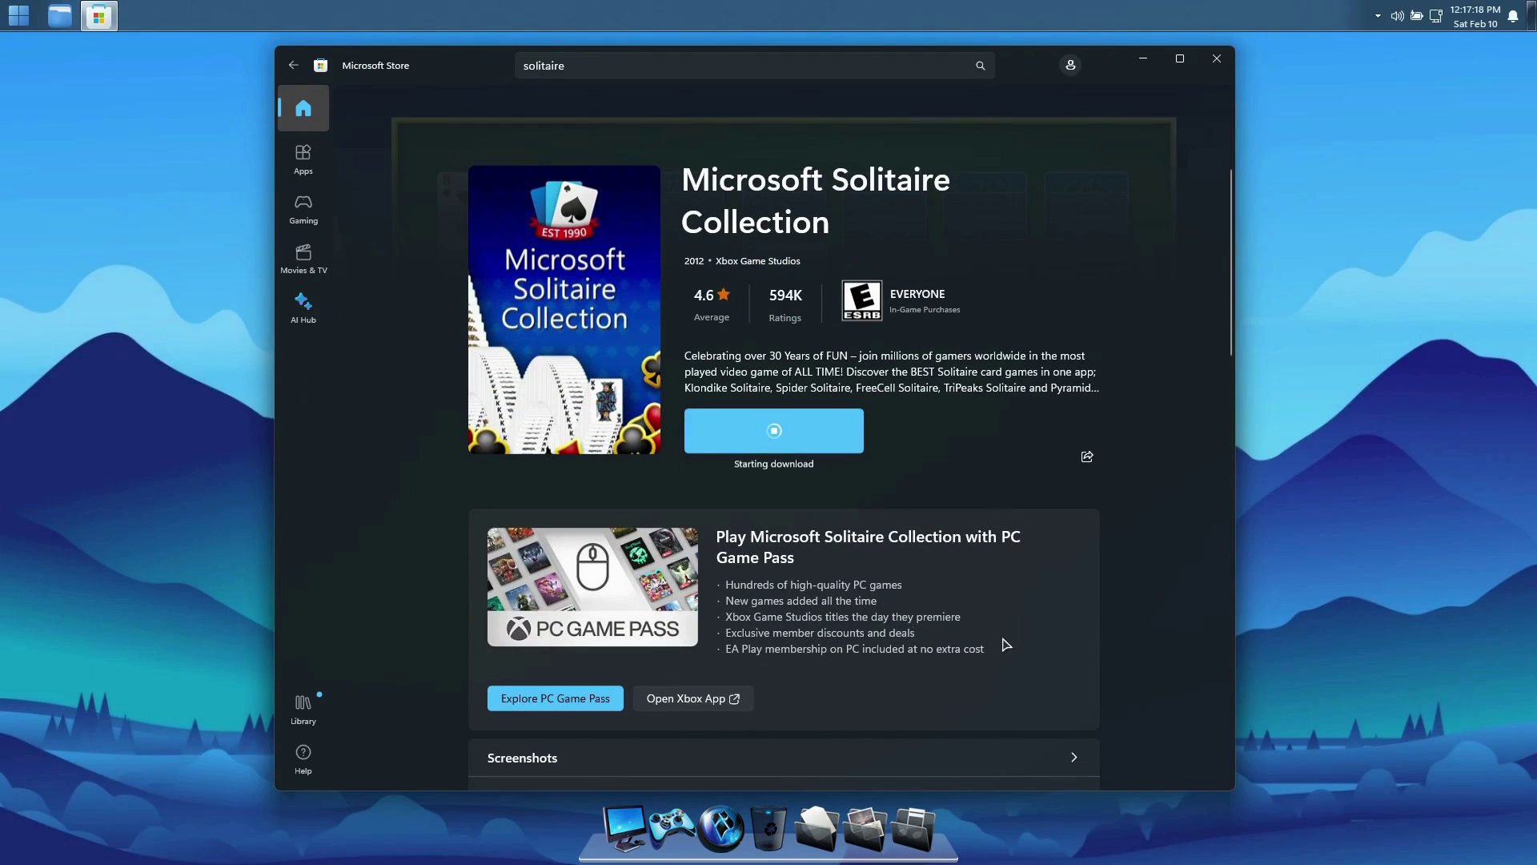
scroll(1012, 646, down, 3)
scroll(1012, 646, up, 5)
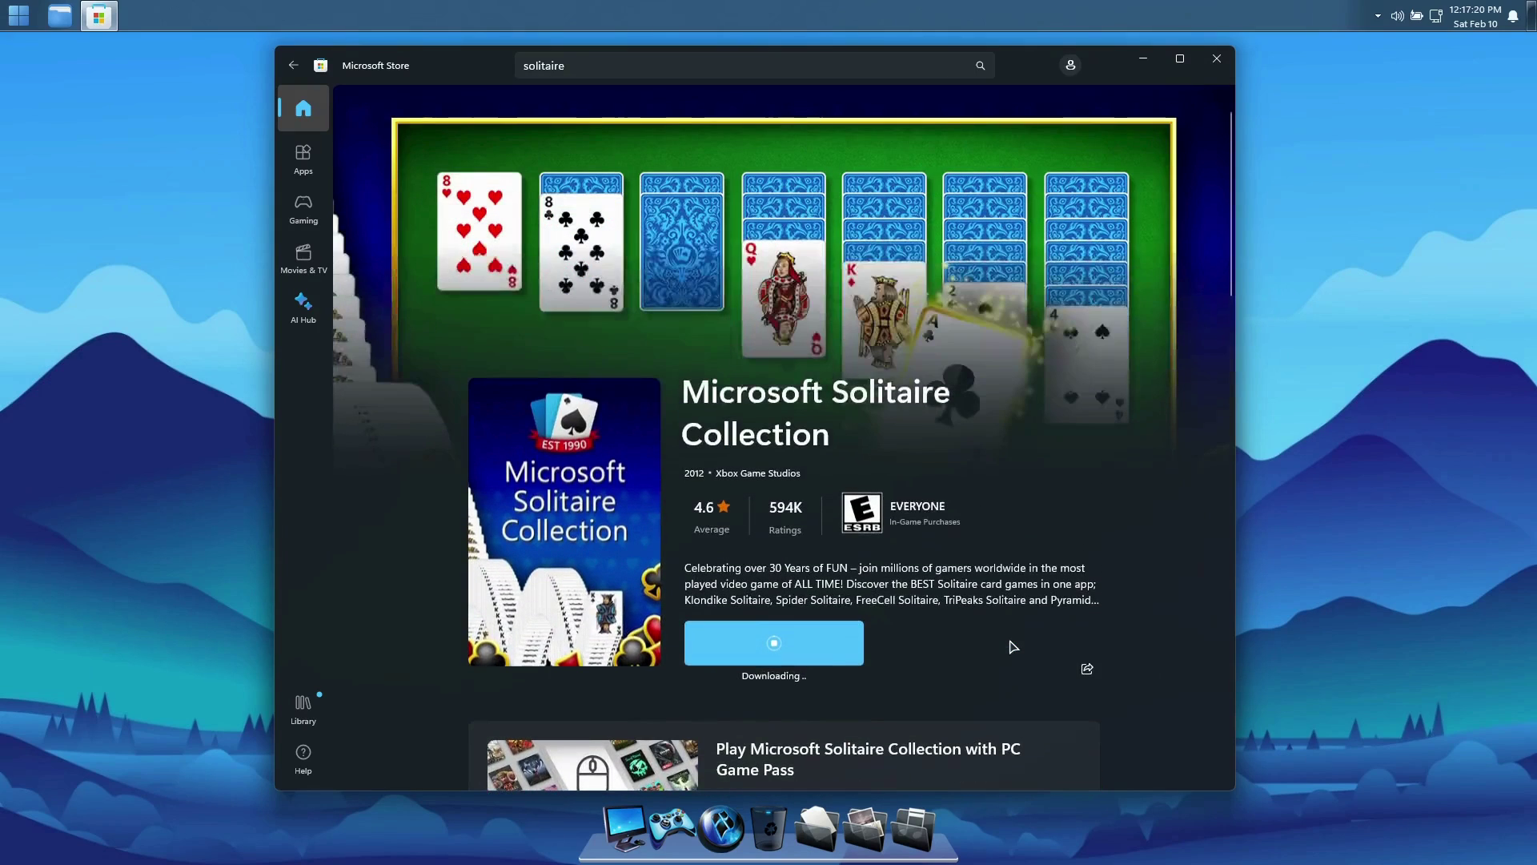
Search the store for "jezzball" and start installing Jezzball Galaxy.
click(731, 60)
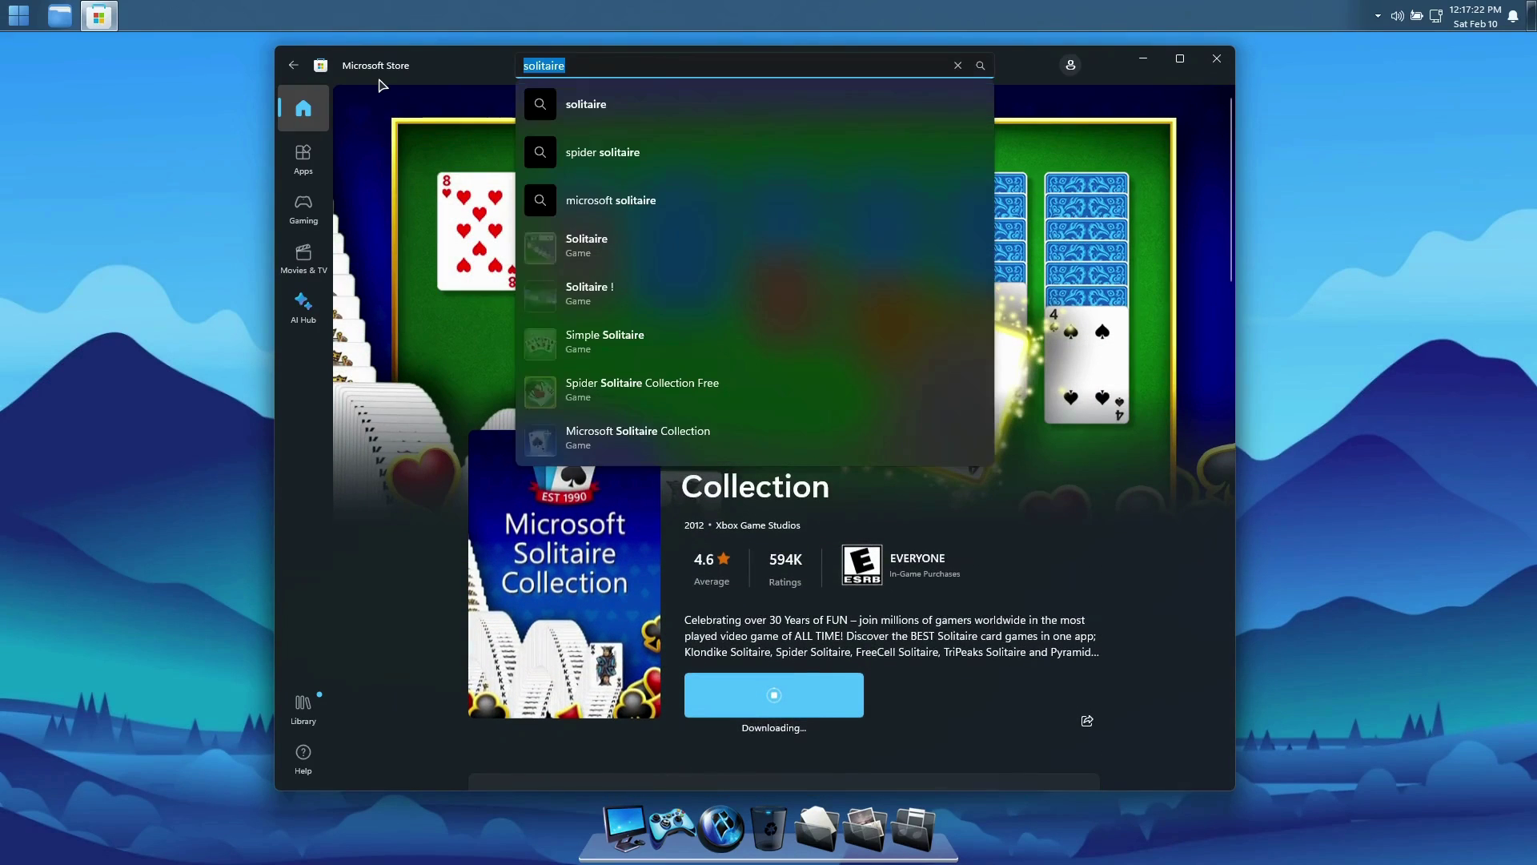
text(jezzball)
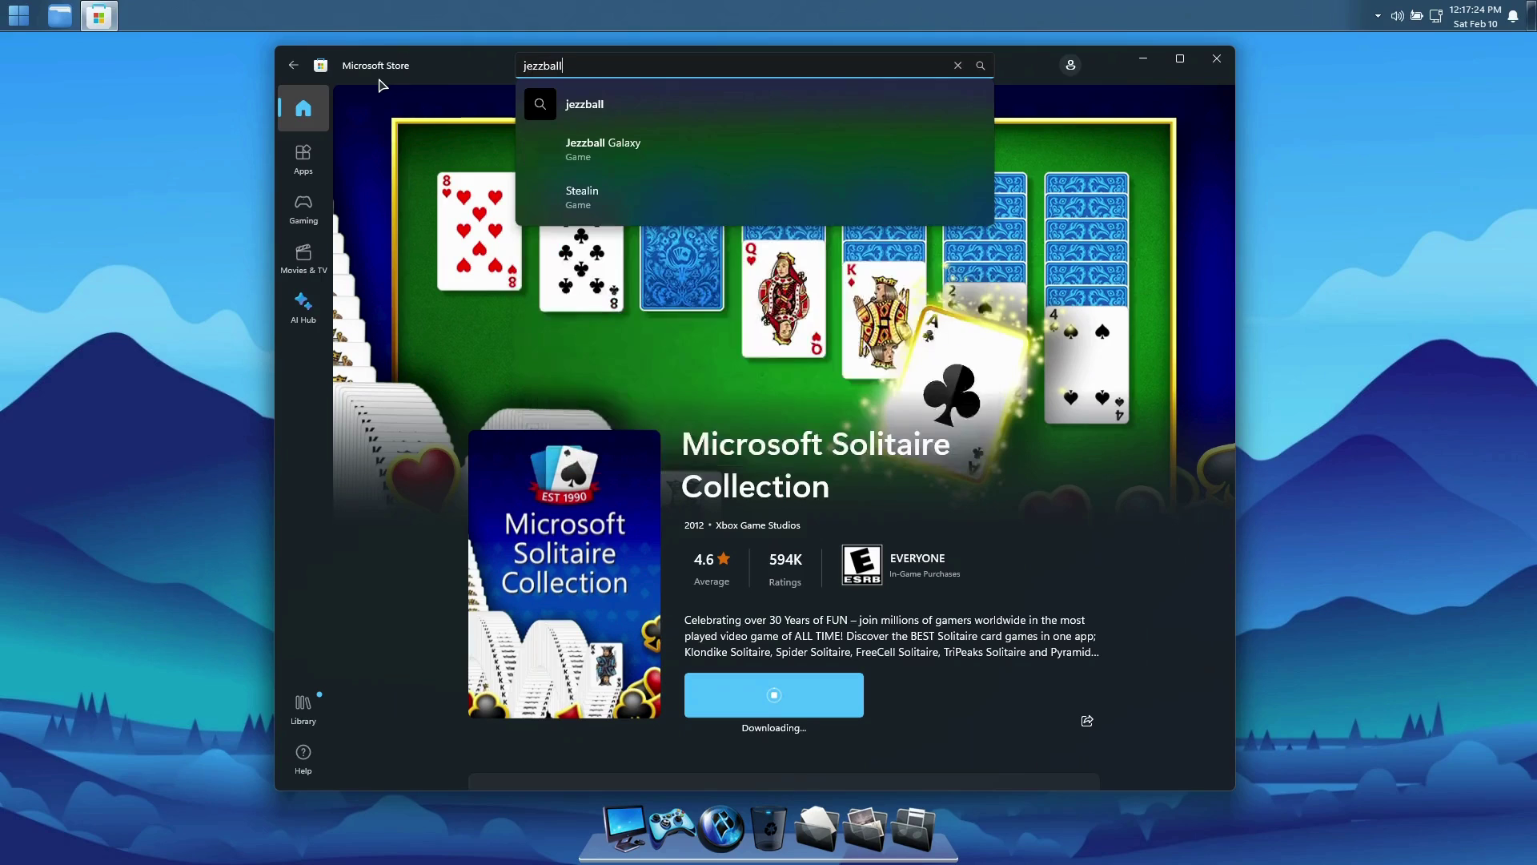
click(596, 152)
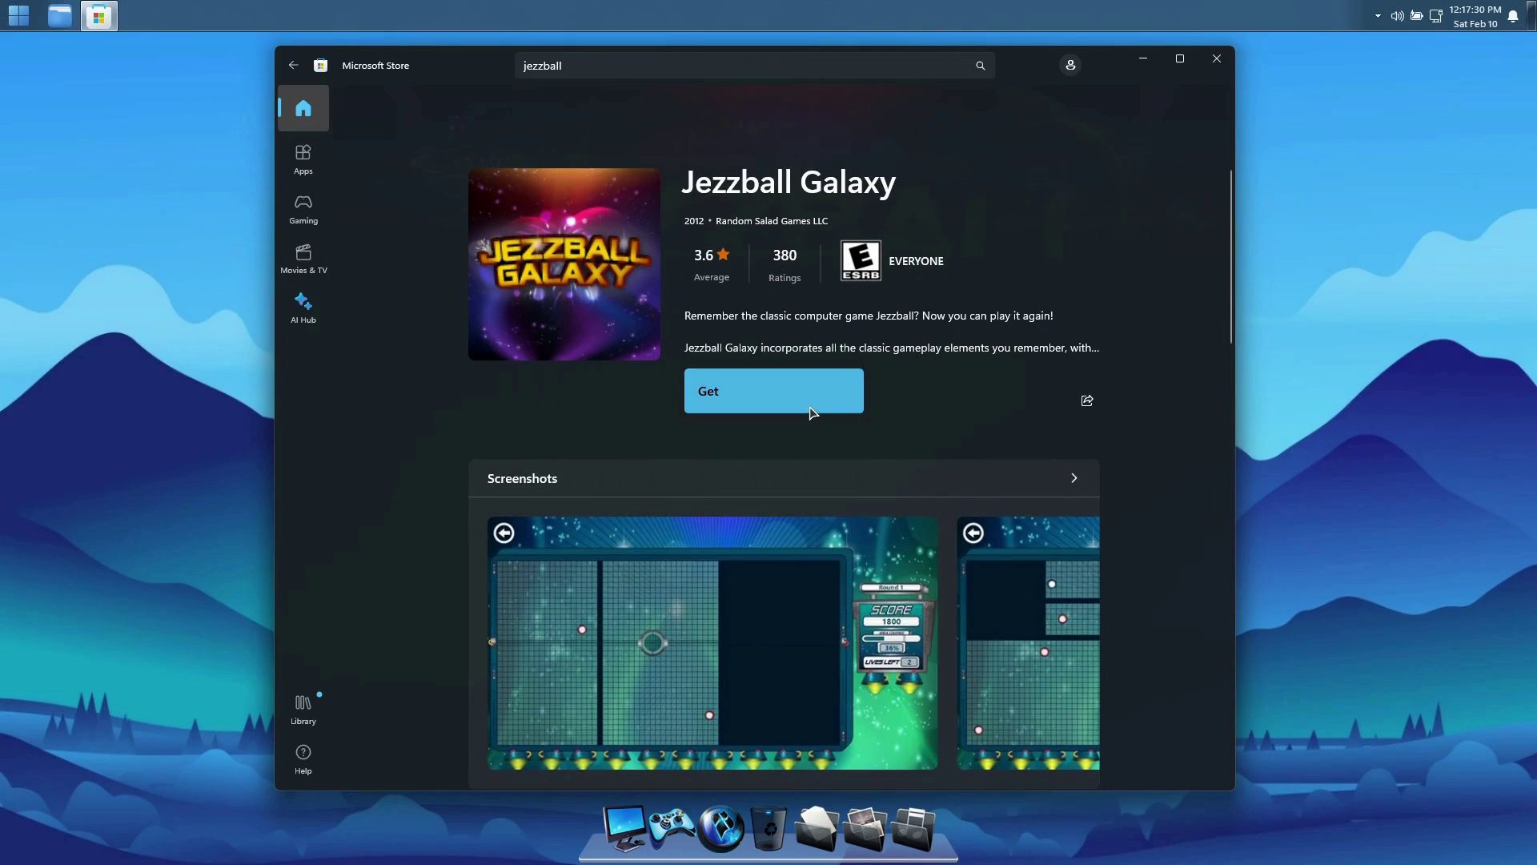
click(811, 410)
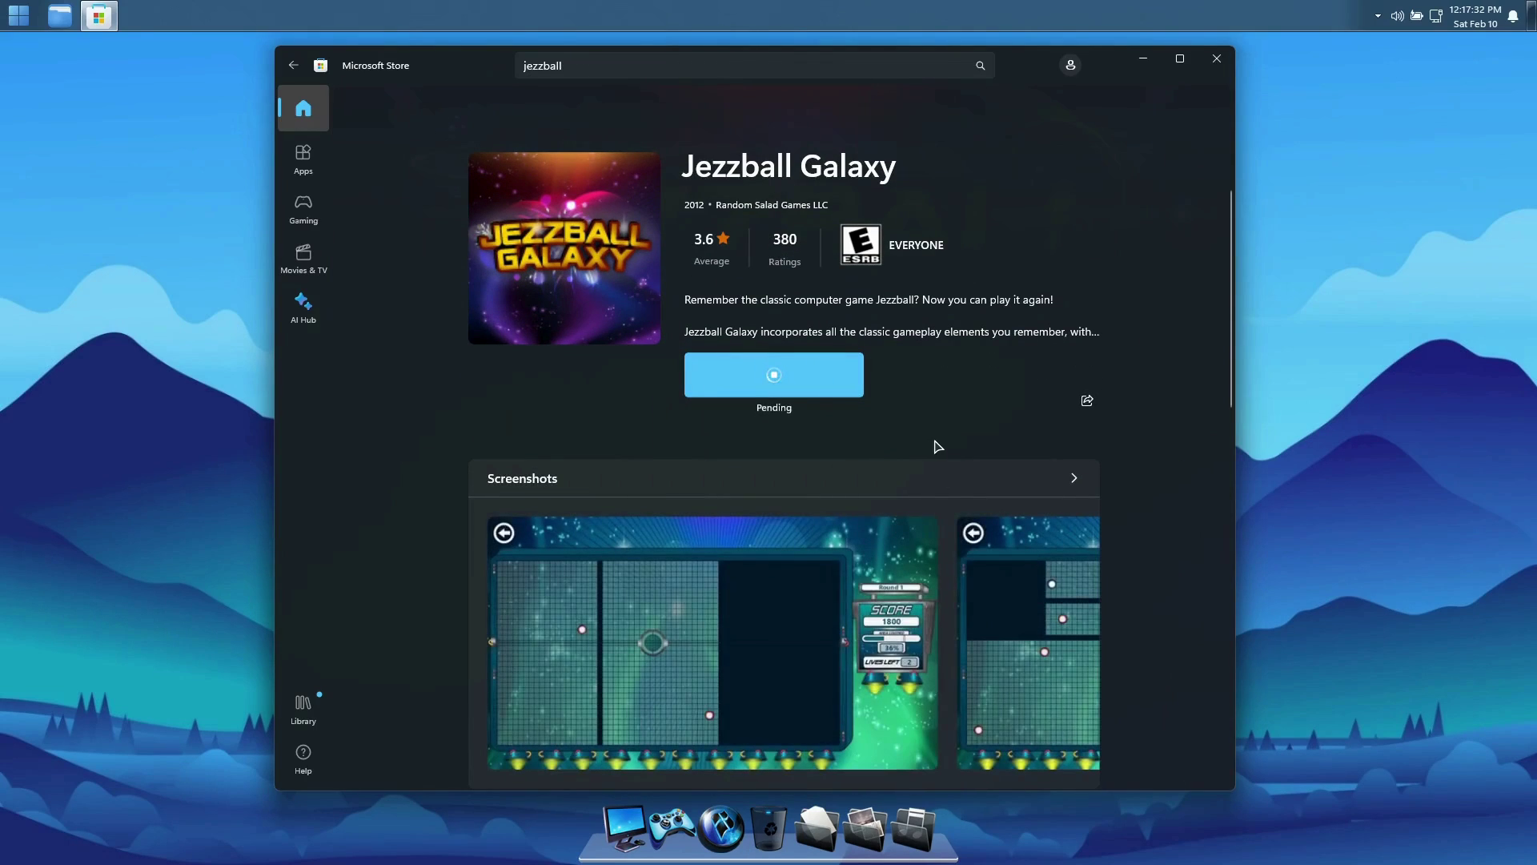
scroll(937, 446, down, 3)
scroll(937, 446, up, 1)
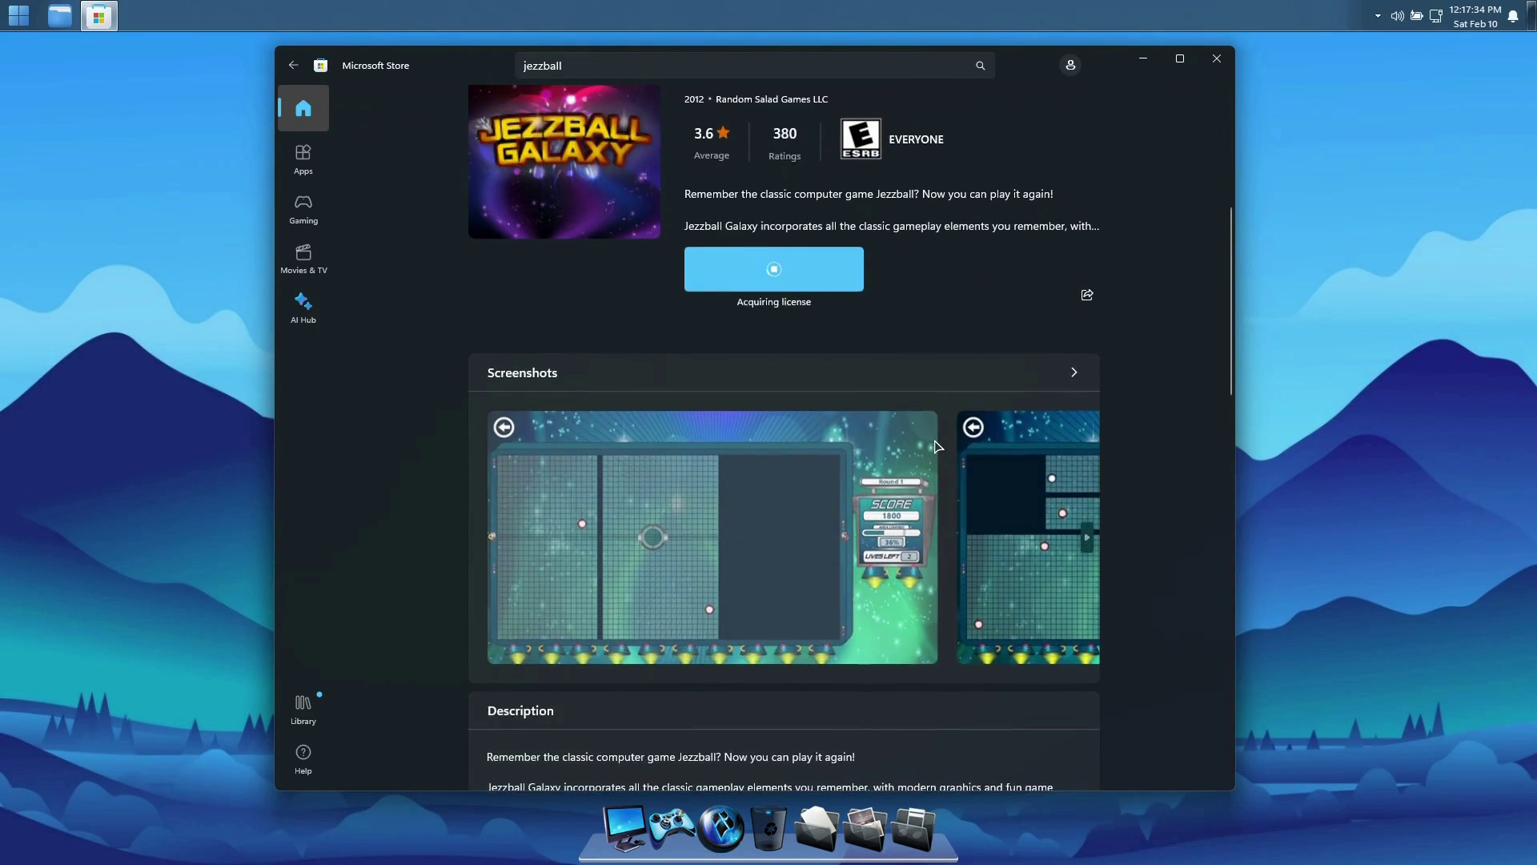
scroll(937, 445, up, 2)
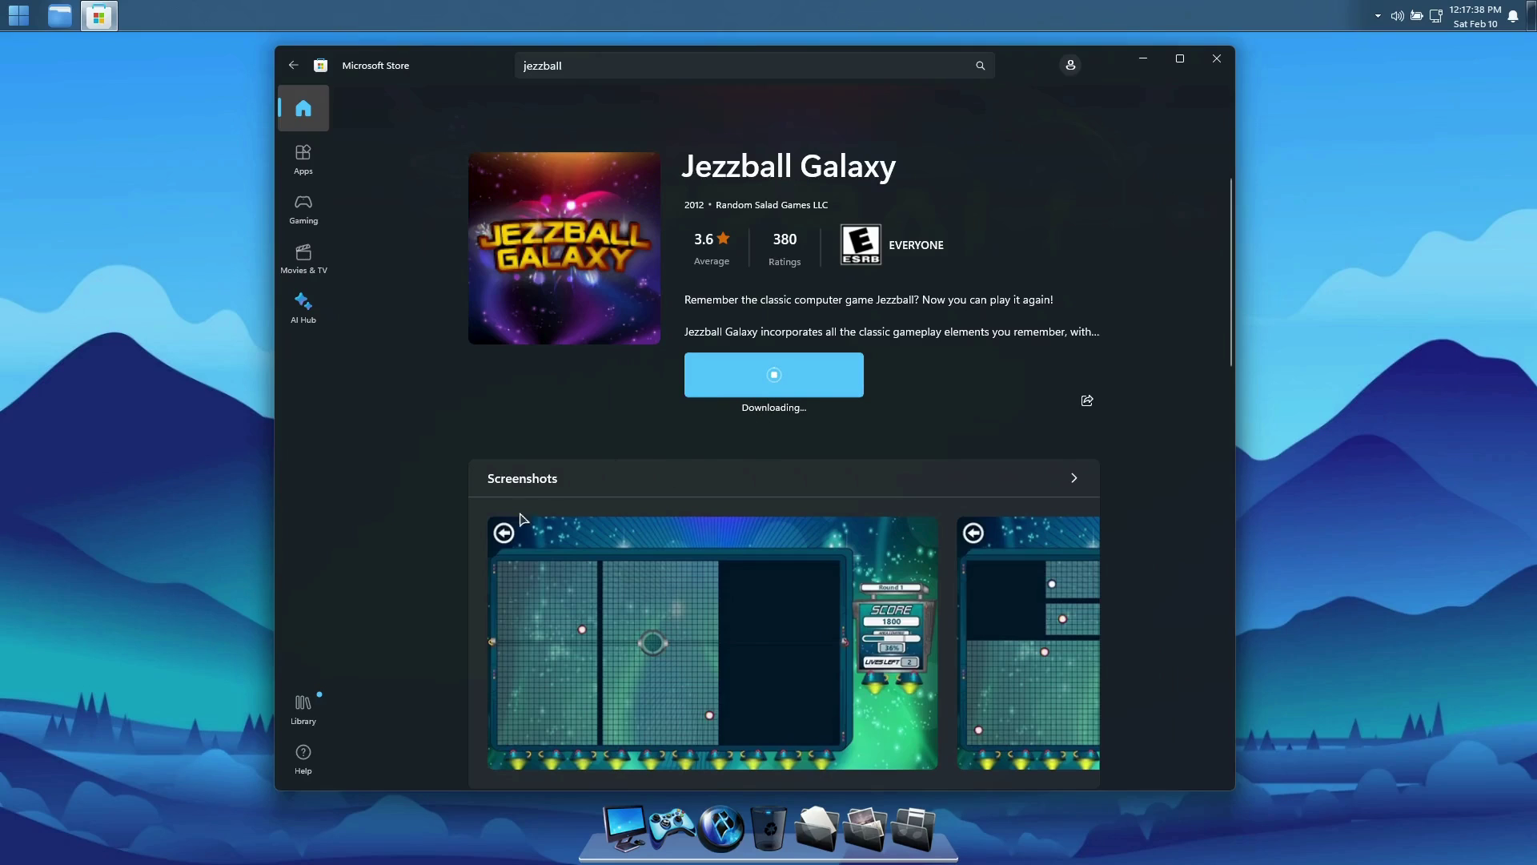
Check the download progress in the store's Library and move the store window aside to free part of the desktop.
click(303, 706)
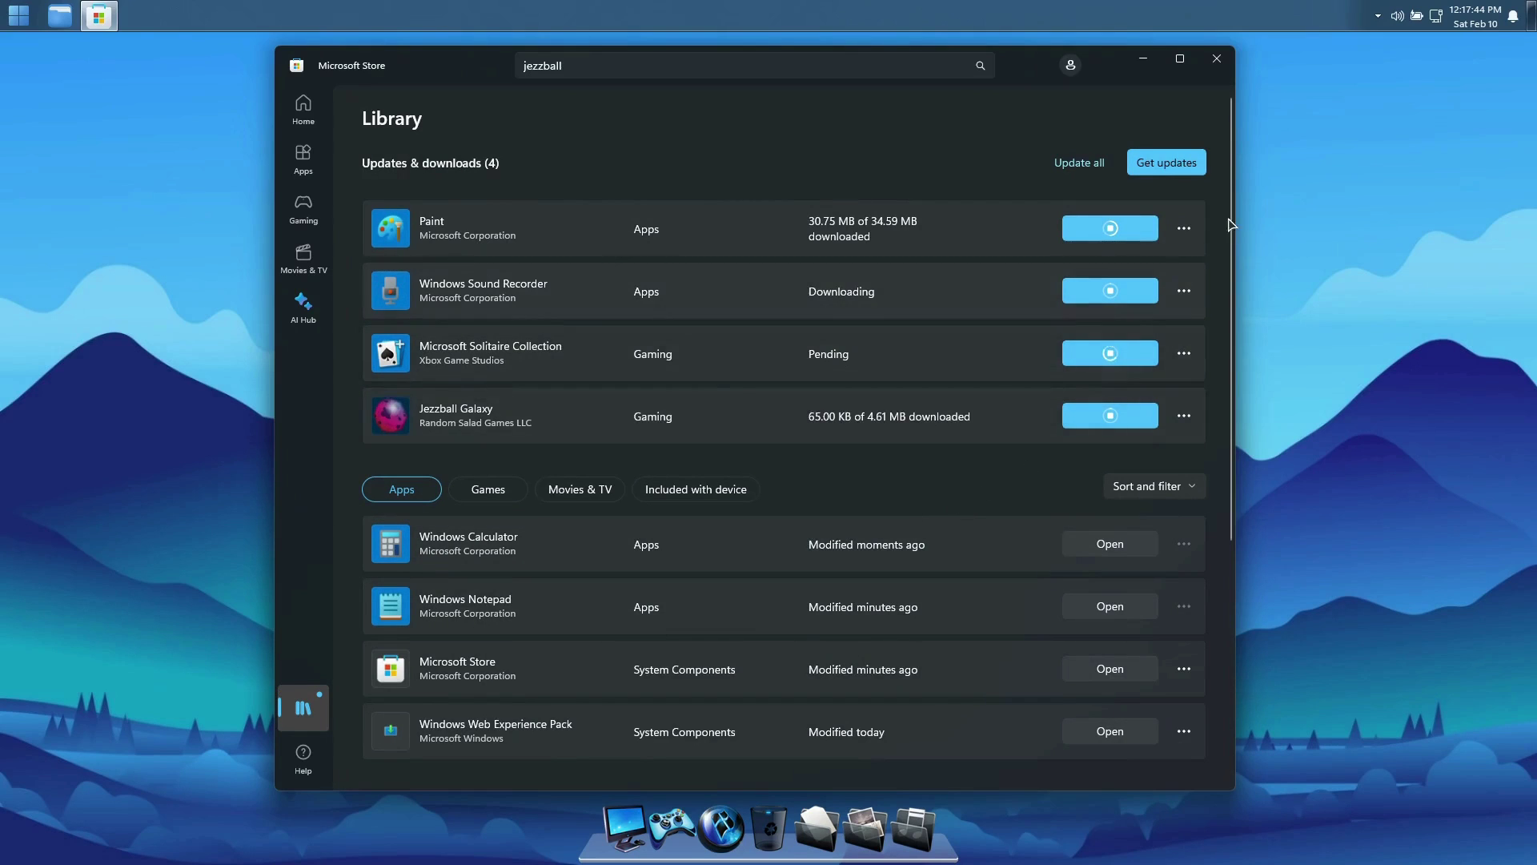
scroll(1232, 240, down, 1)
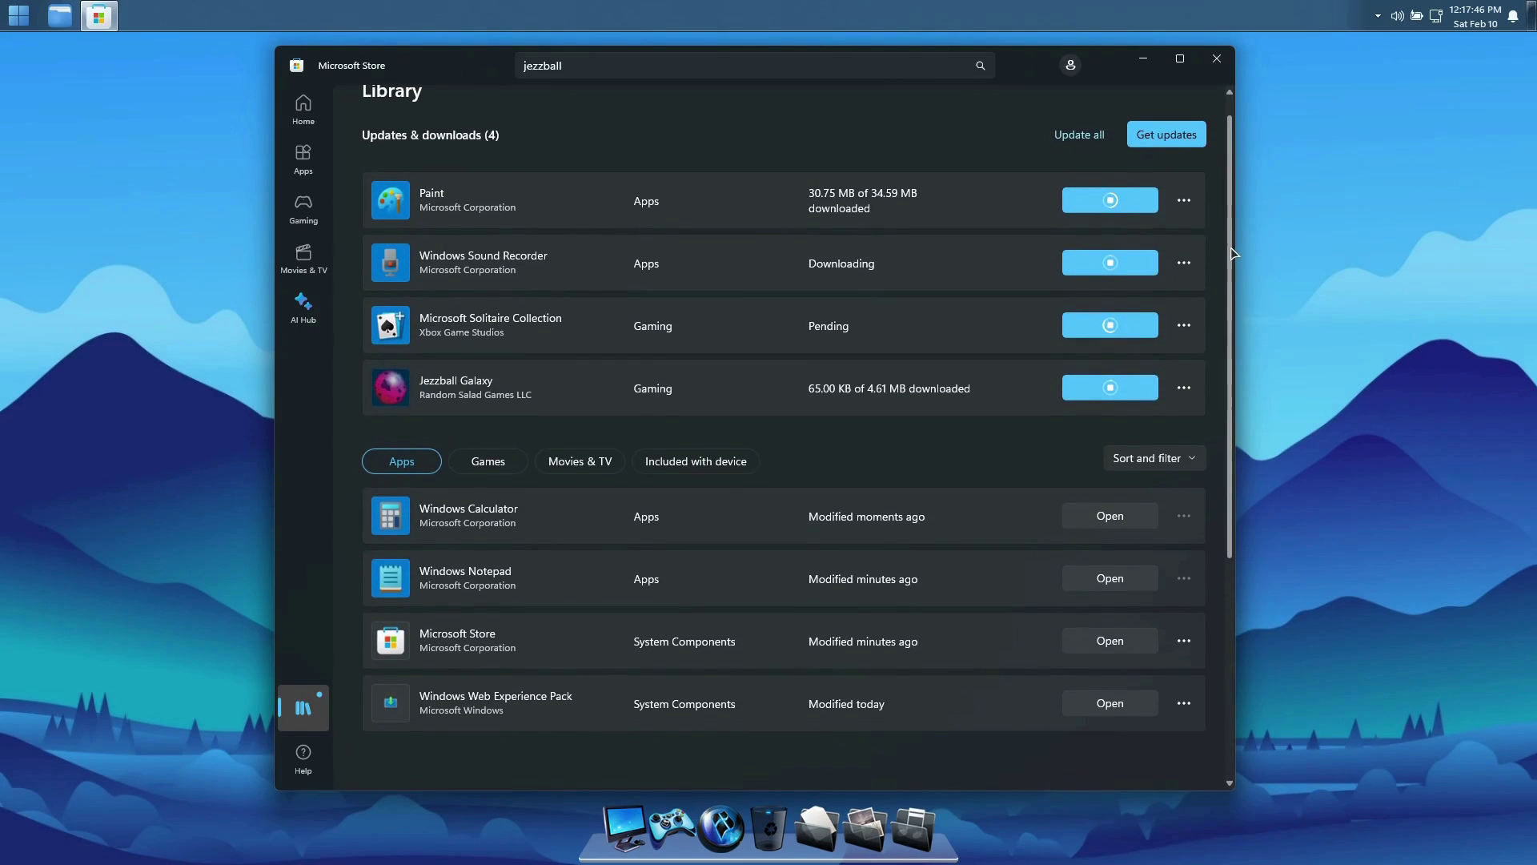
scroll(1233, 253, up, 1)
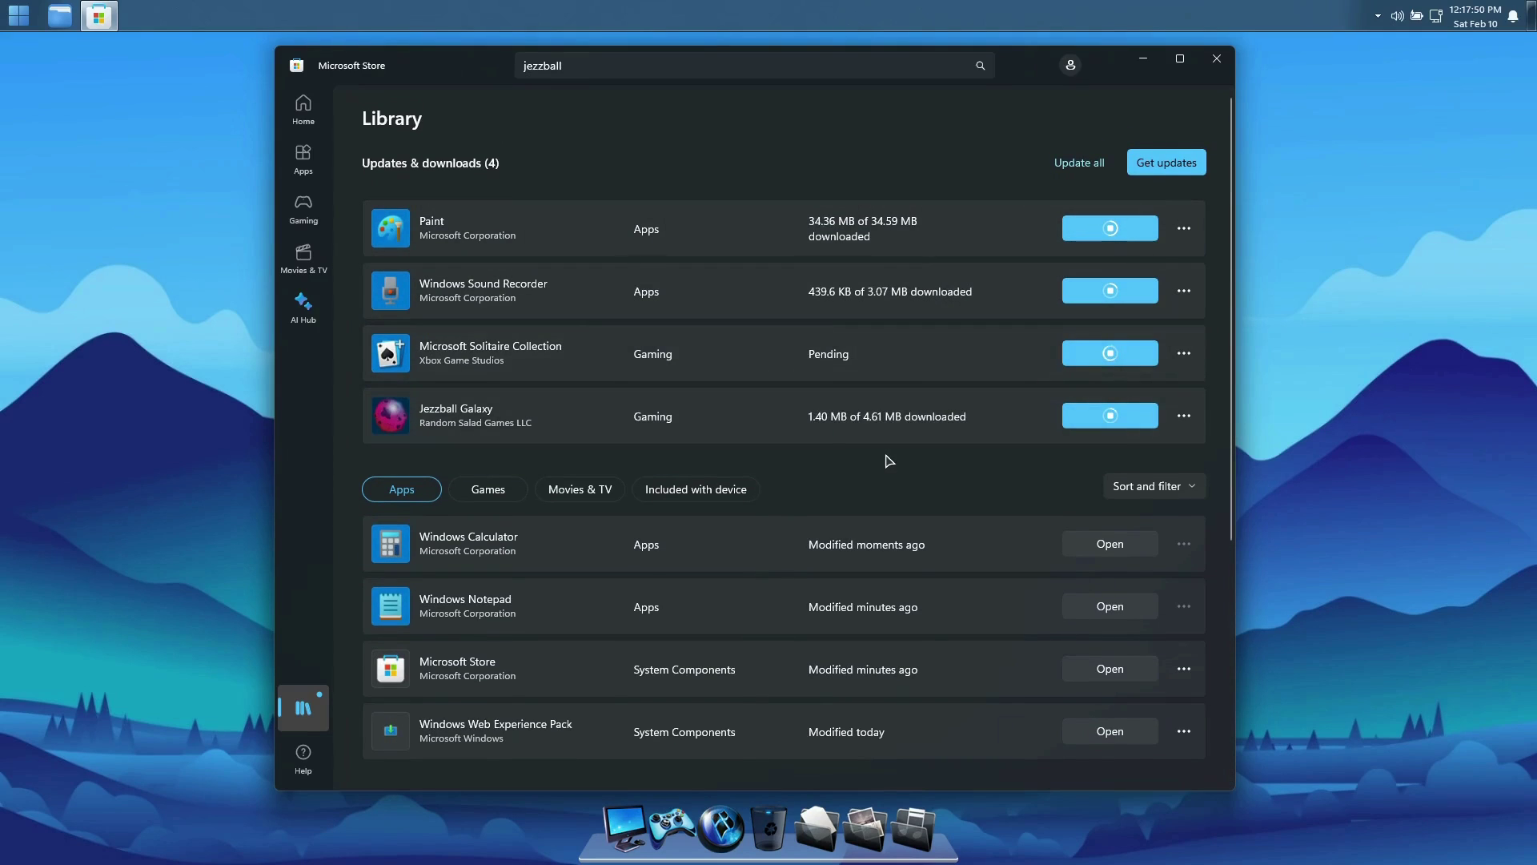
drag(1032, 72, 1320, 64)
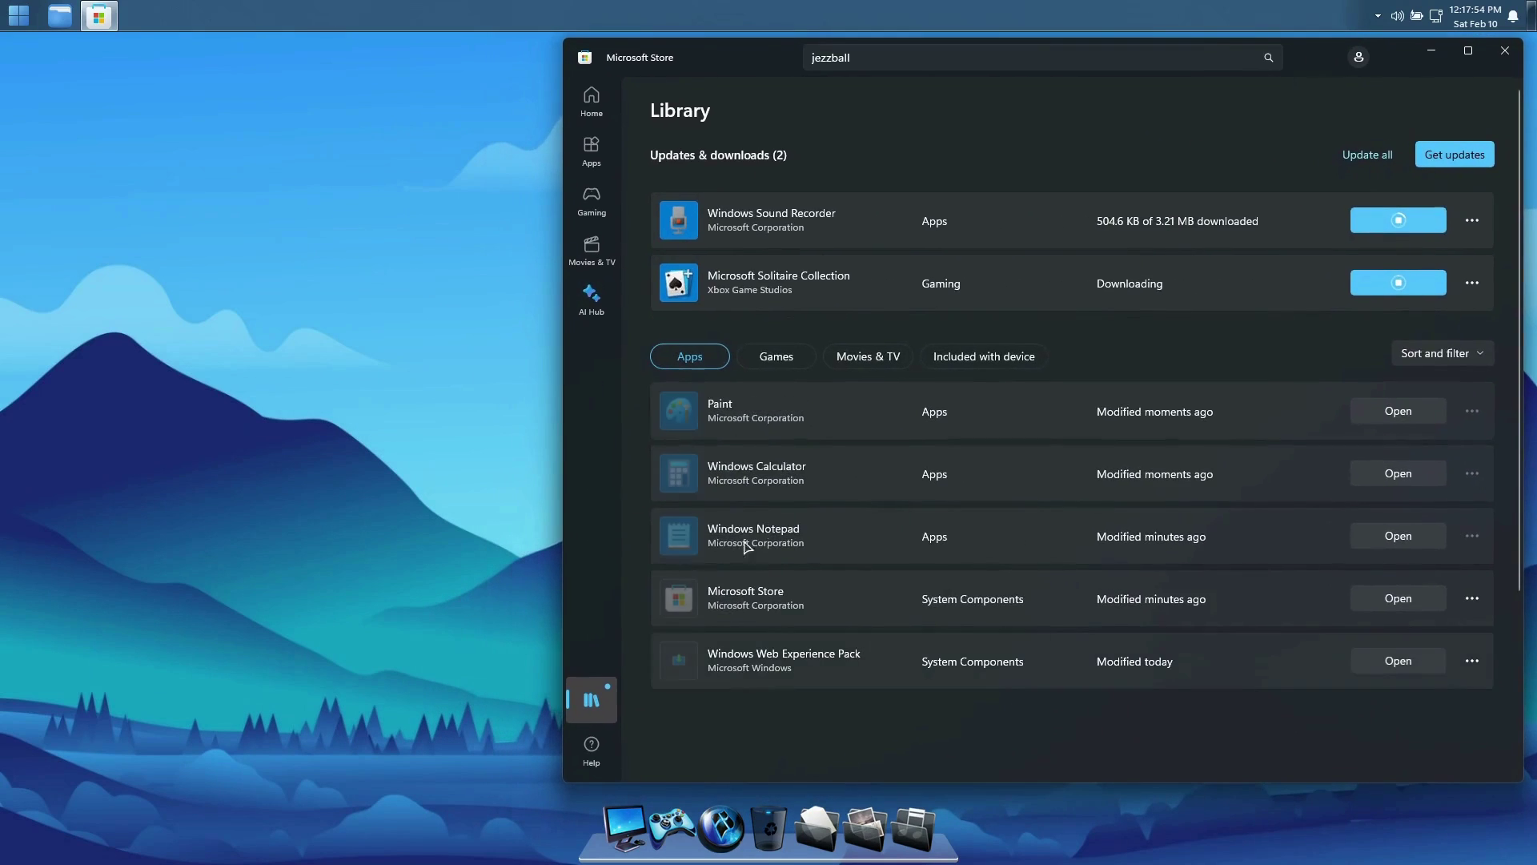
Launch the newly installed Notepad from the Start menu's Apps folder and reposition its window.
click(29, 22)
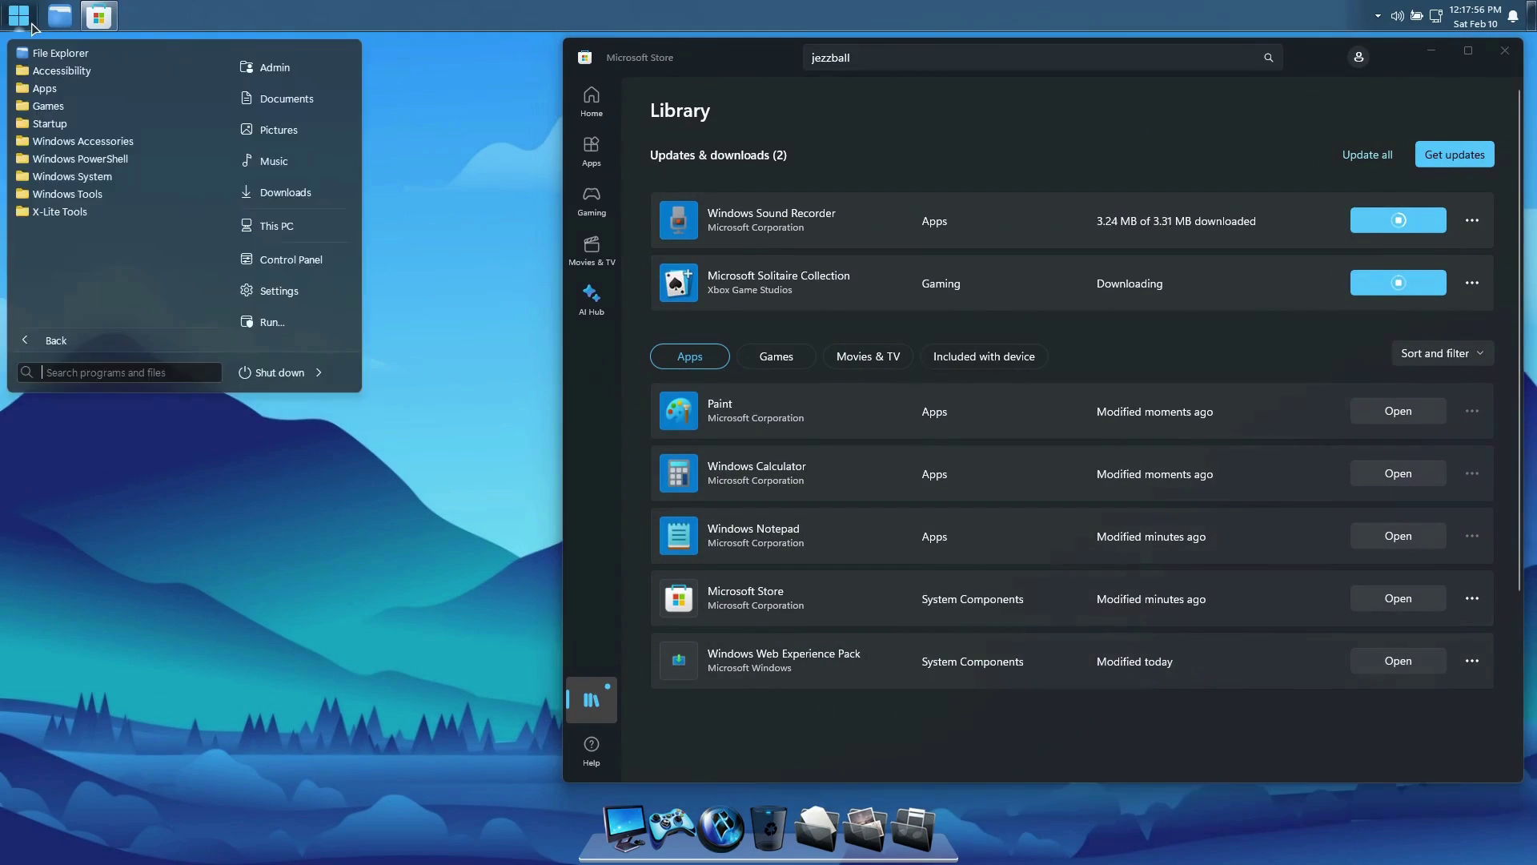
click(58, 88)
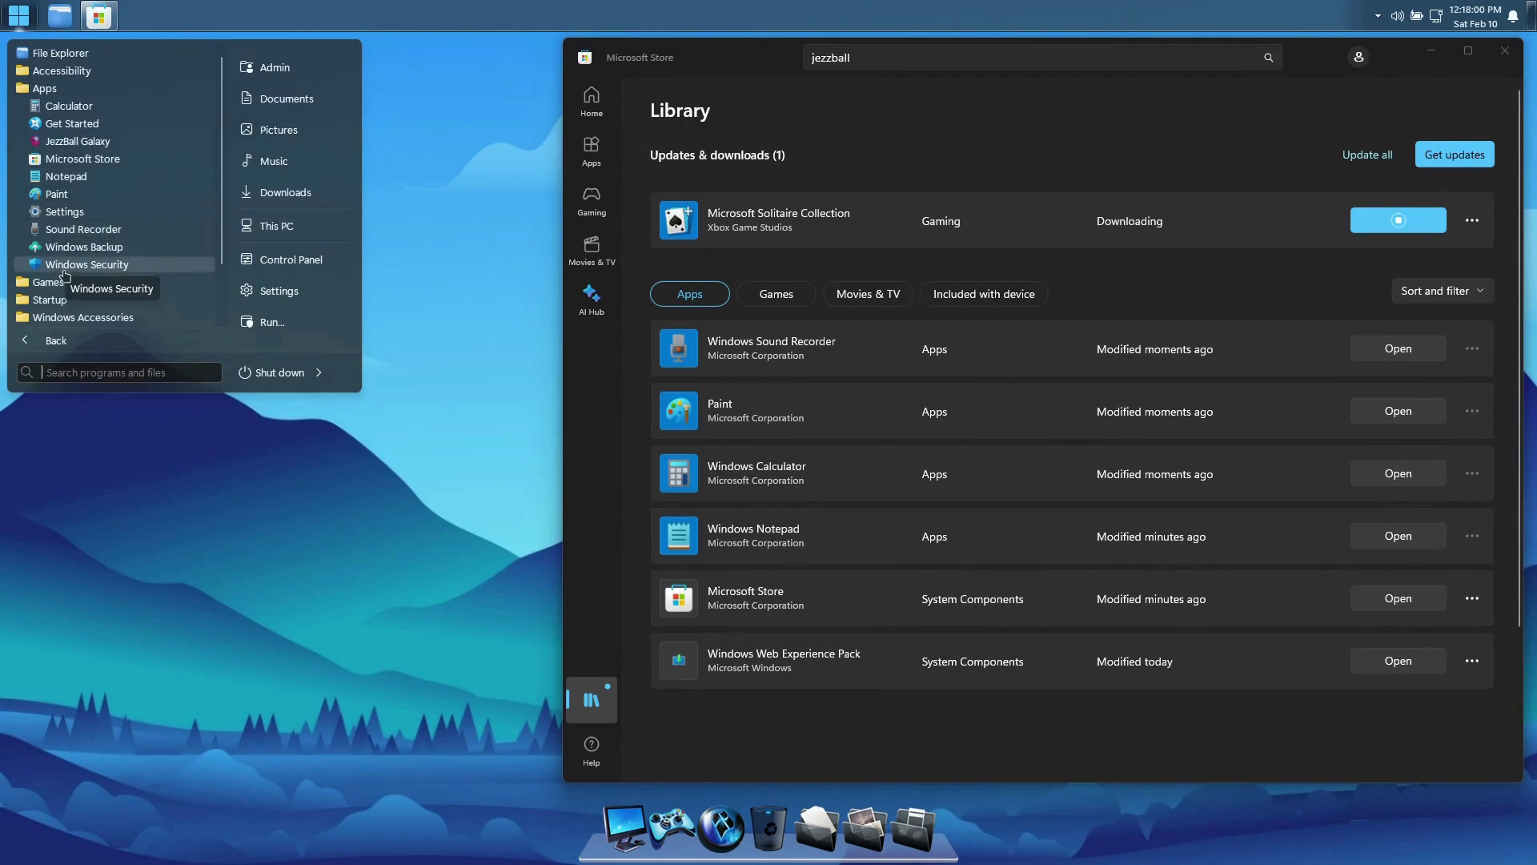
click(70, 176)
drag(623, 286, 505, 133)
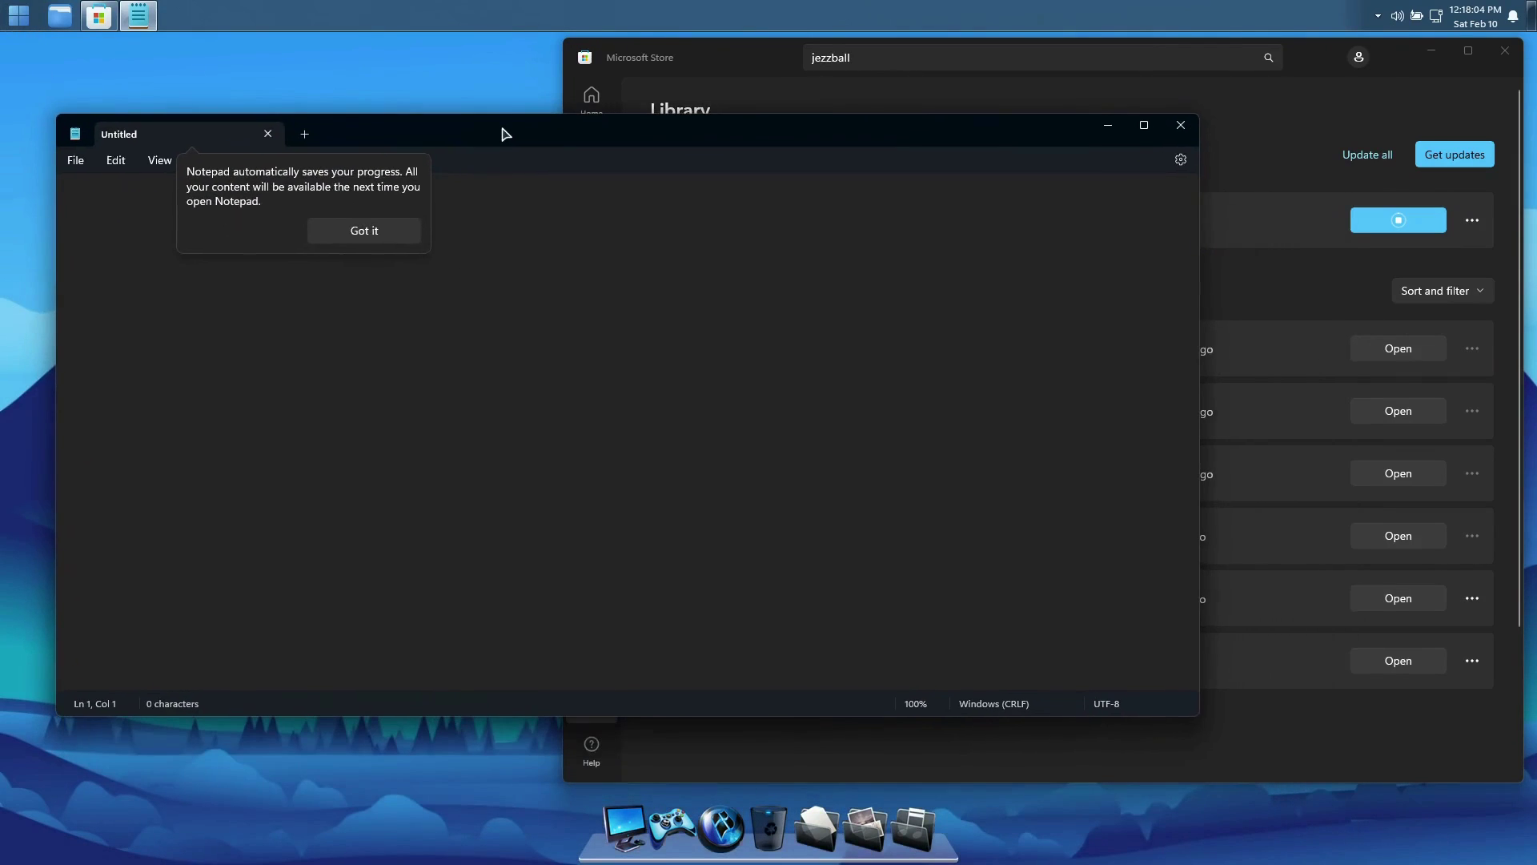
Launch the newly installed Calculator from the Start menu's Apps folder and place it over the Notepad window.
click(19, 16)
click(44, 88)
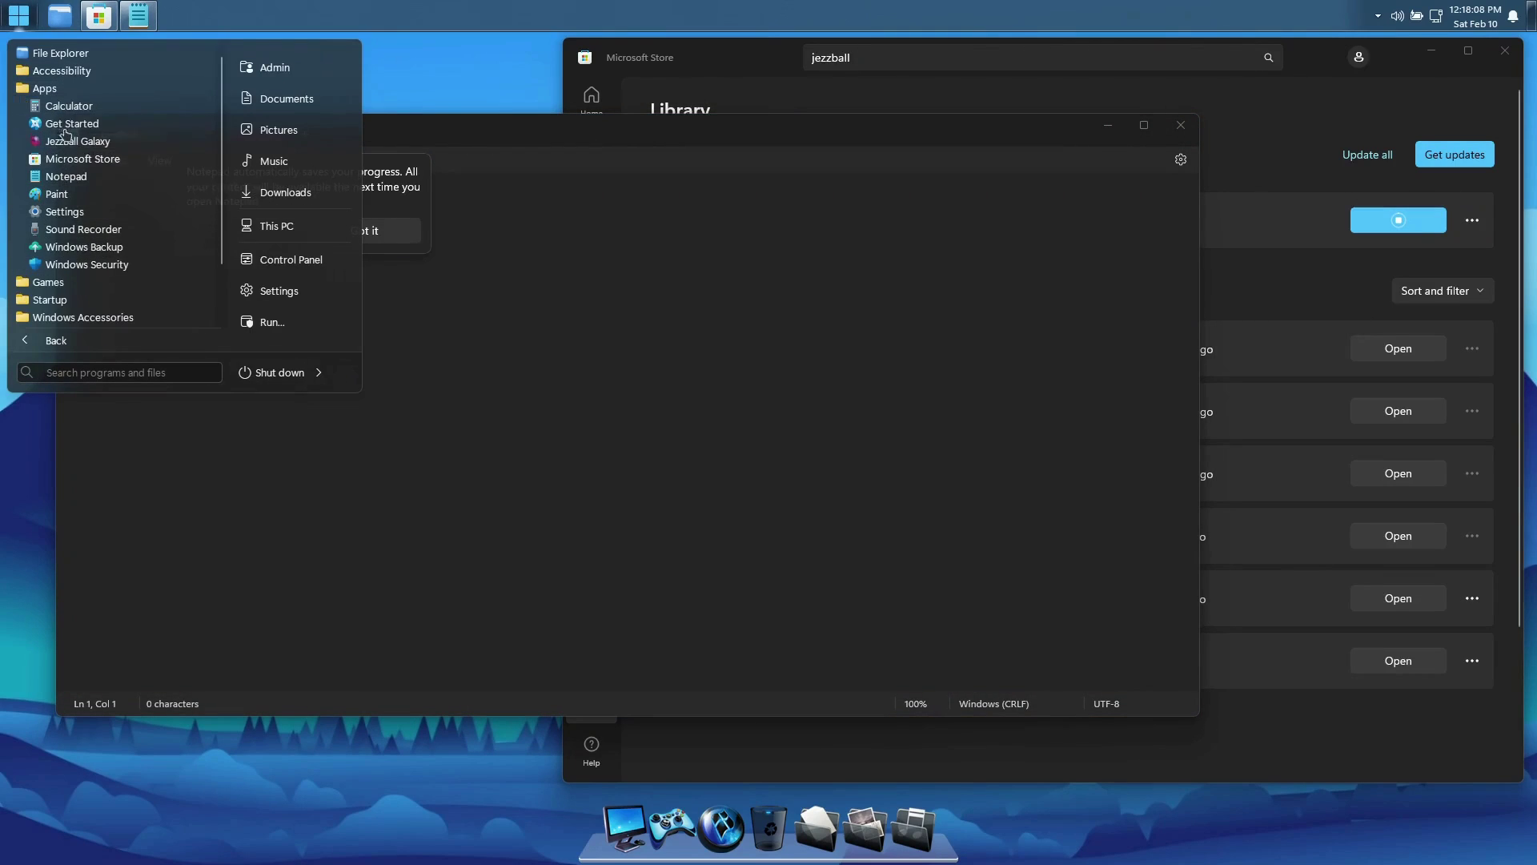
click(69, 105)
drag(249, 49, 260, 198)
Launch the newly installed Paint from the Start menu's Apps folder.
click(14, 11)
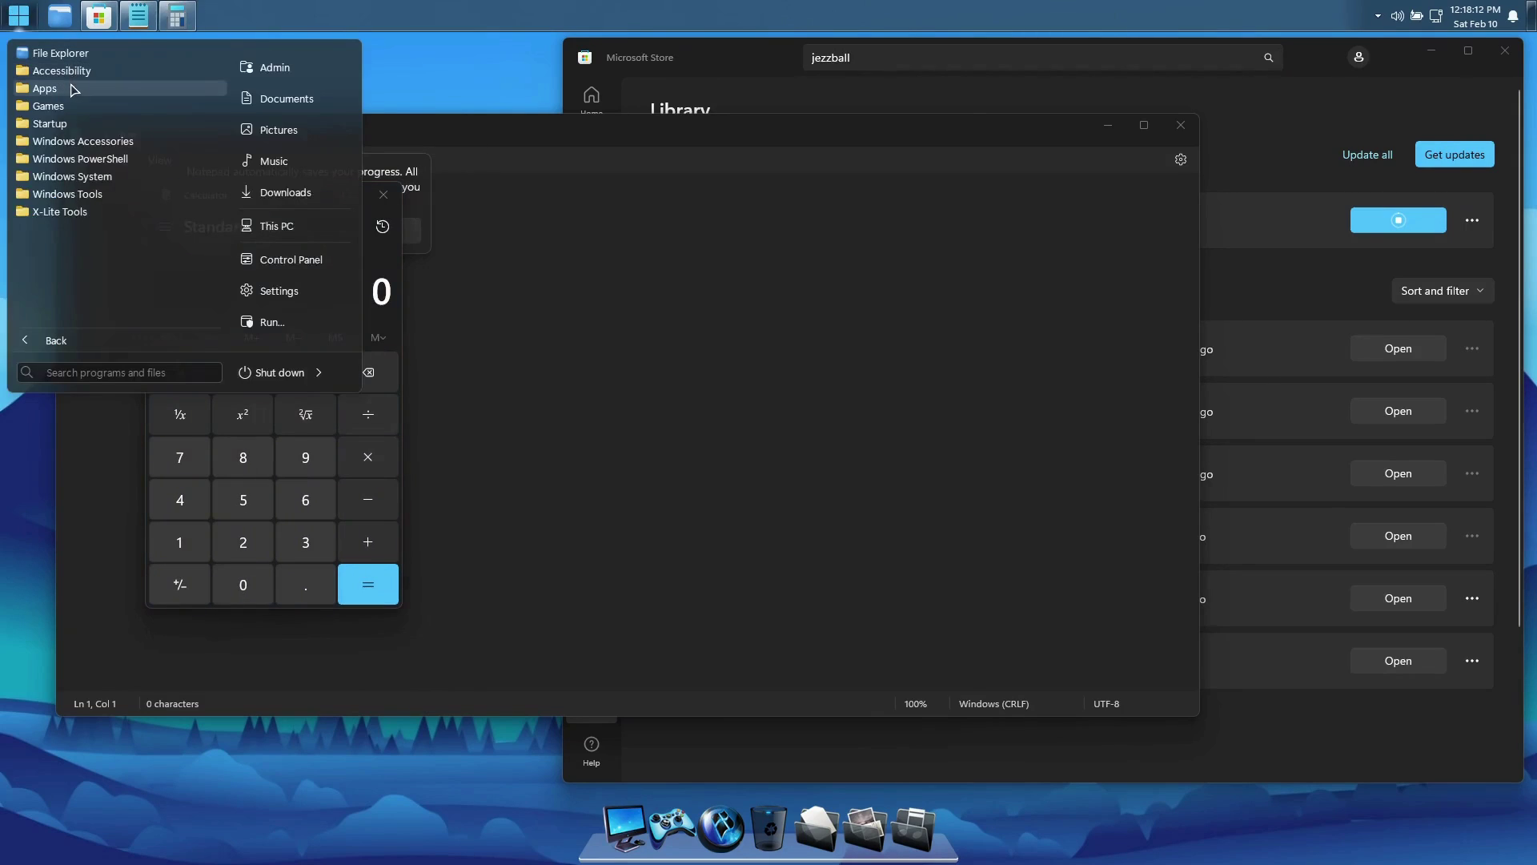
click(44, 88)
click(114, 192)
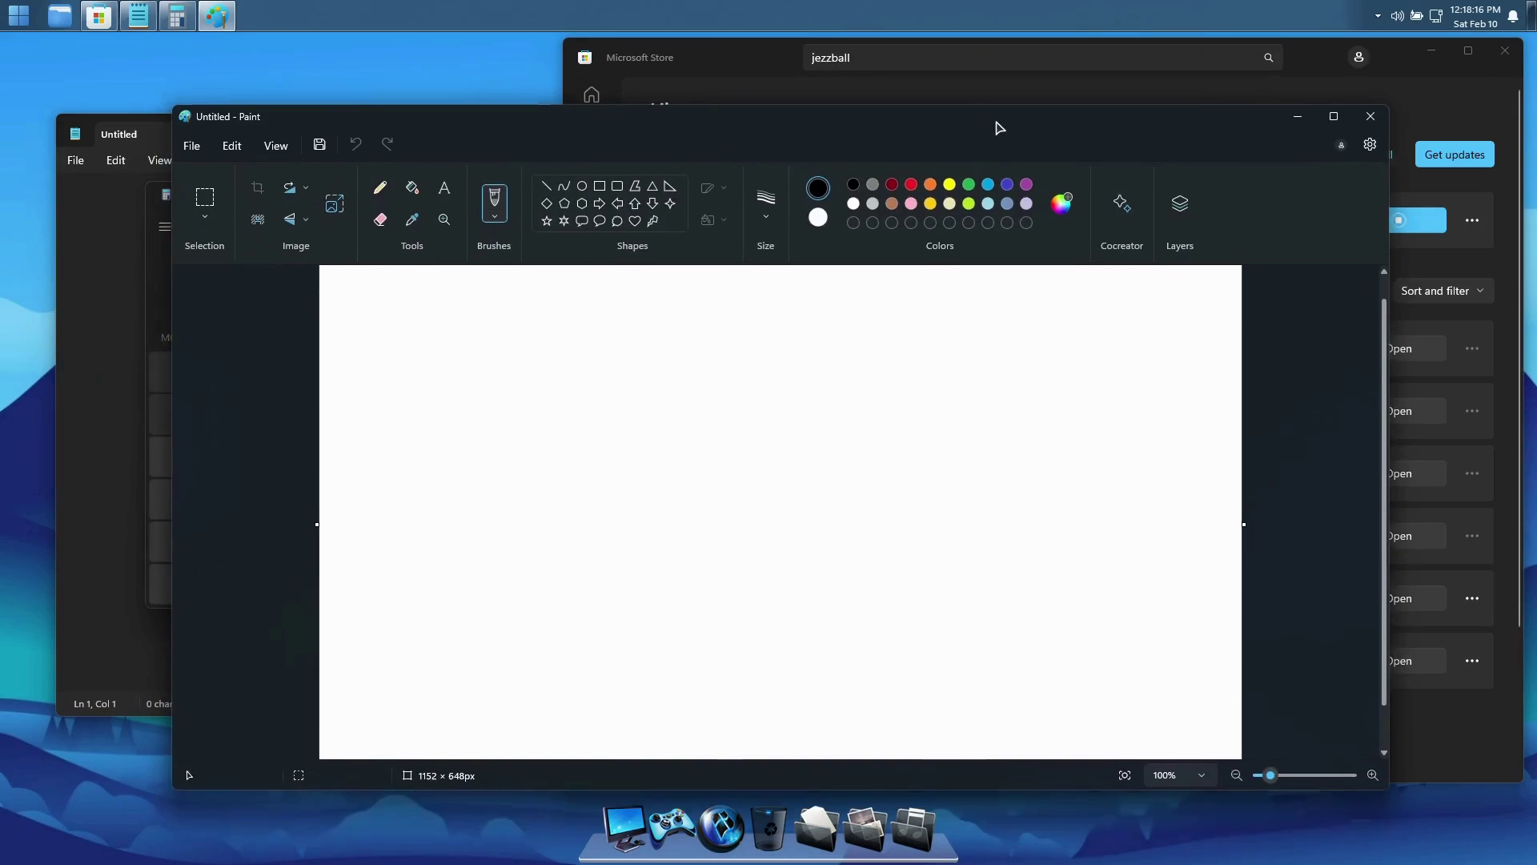
Close the Paint, Calculator and Notepad windows.
click(1365, 144)
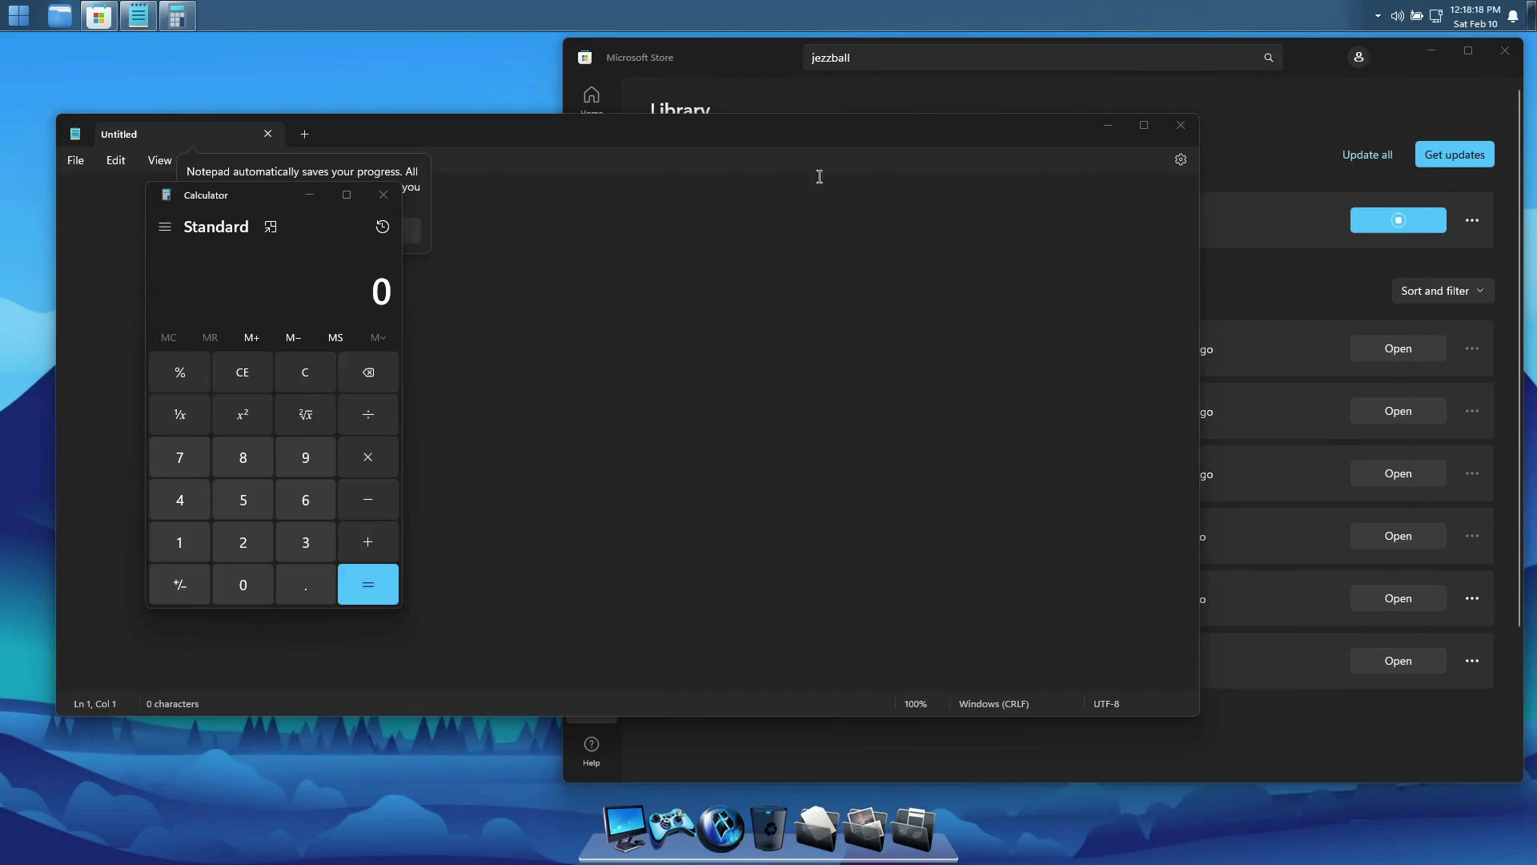
click(384, 198)
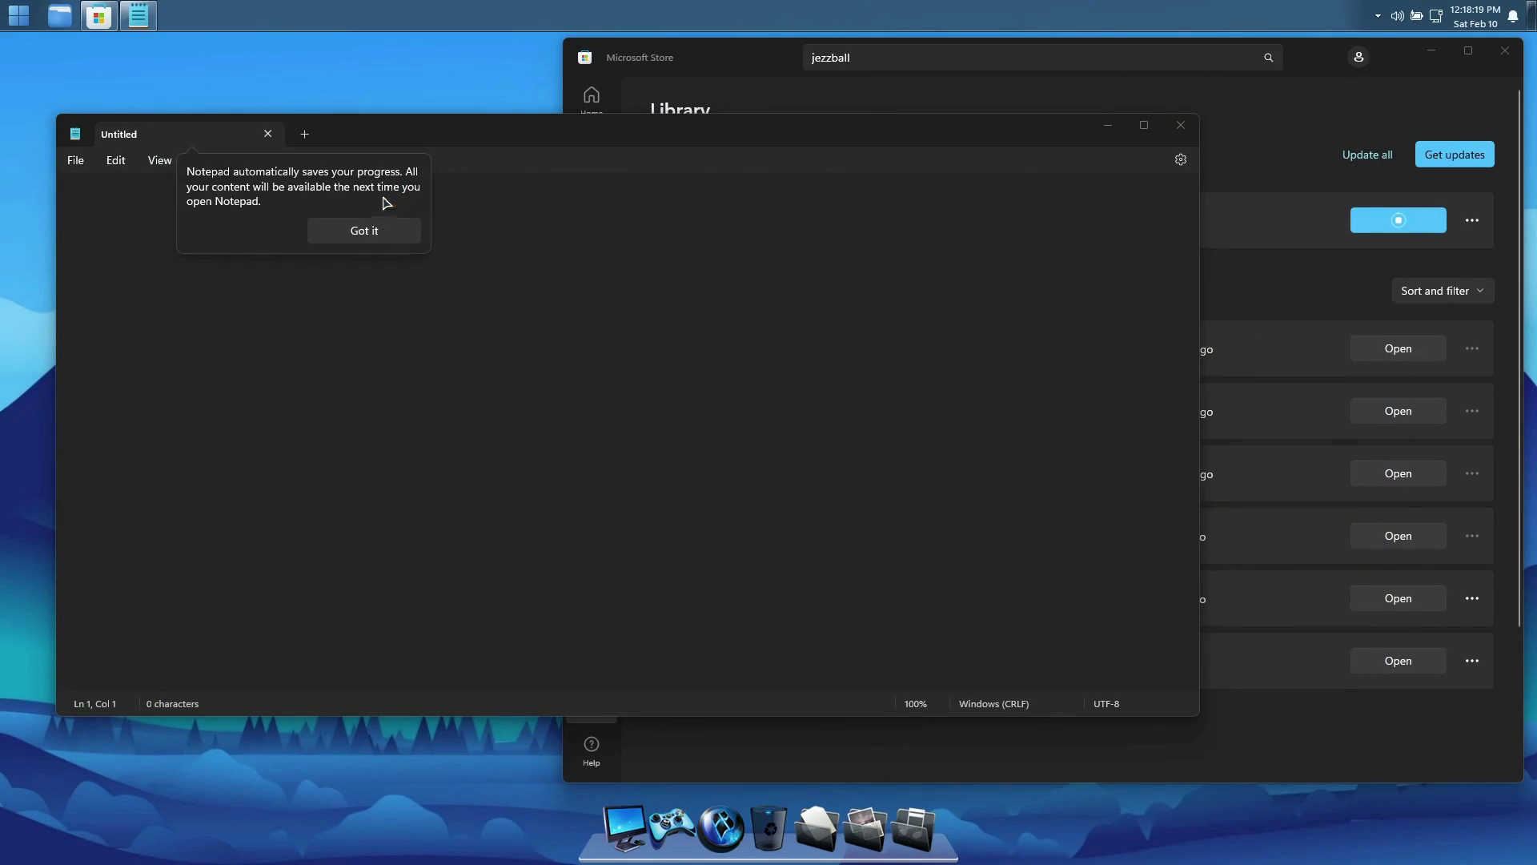
click(1180, 126)
Launch JezzBall Galaxy from the Start menu's Apps folder and reposition its window.
click(16, 17)
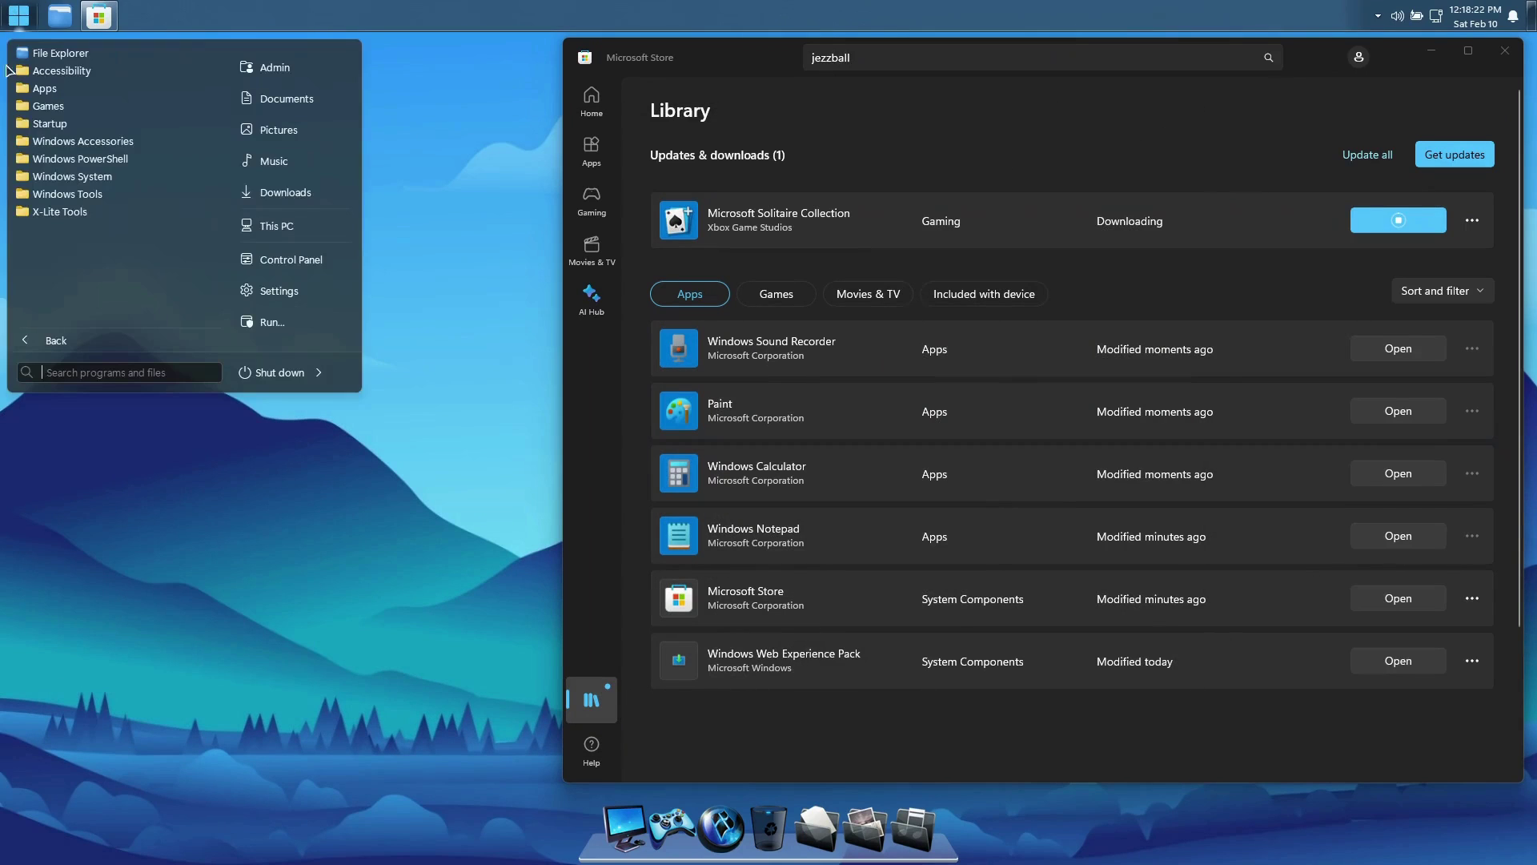
click(45, 88)
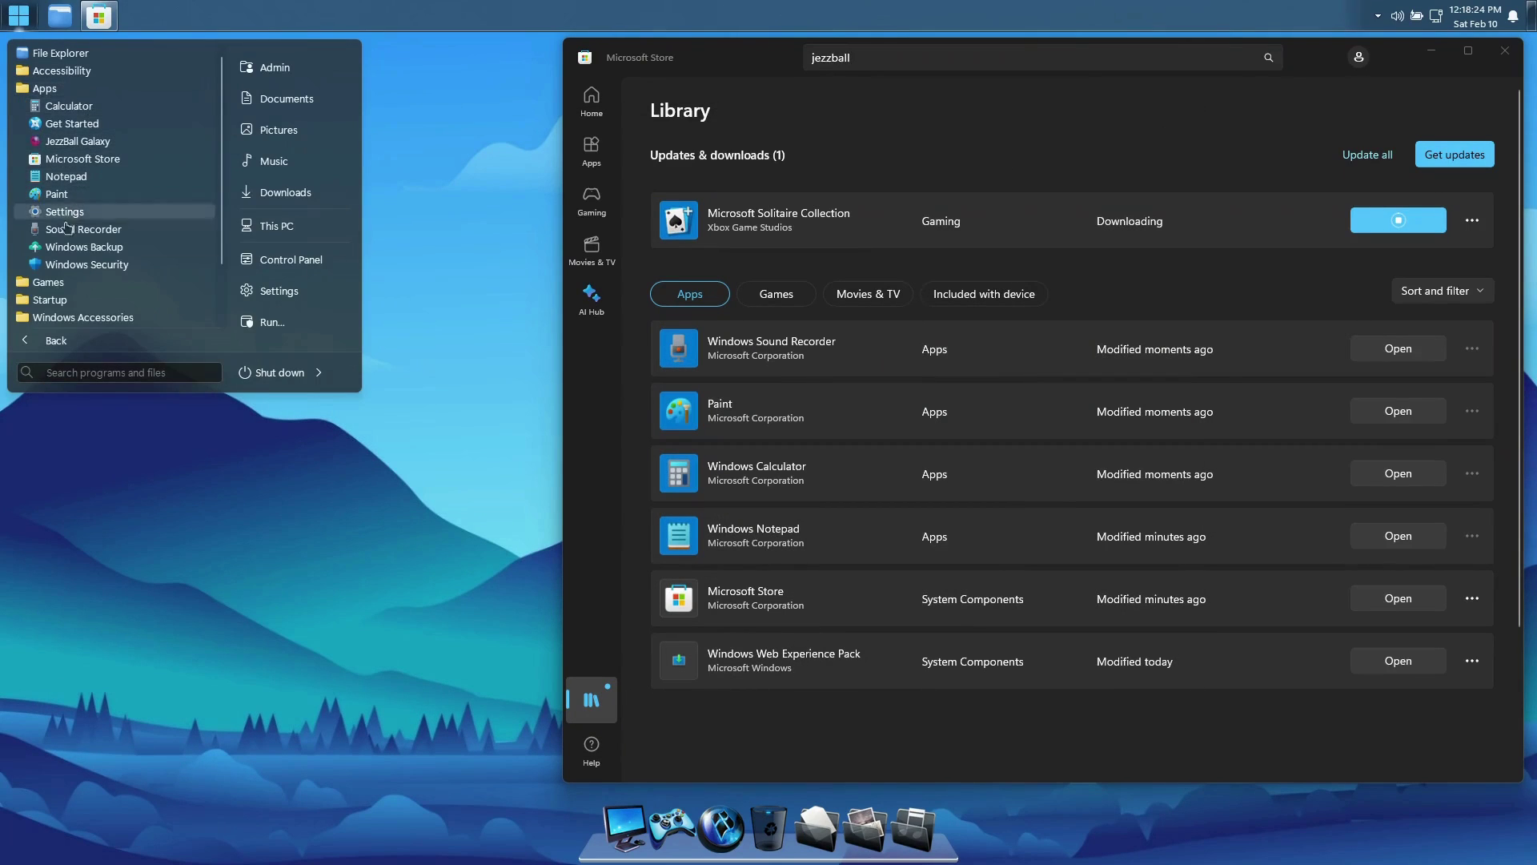
click(78, 141)
drag(841, 75, 932, 86)
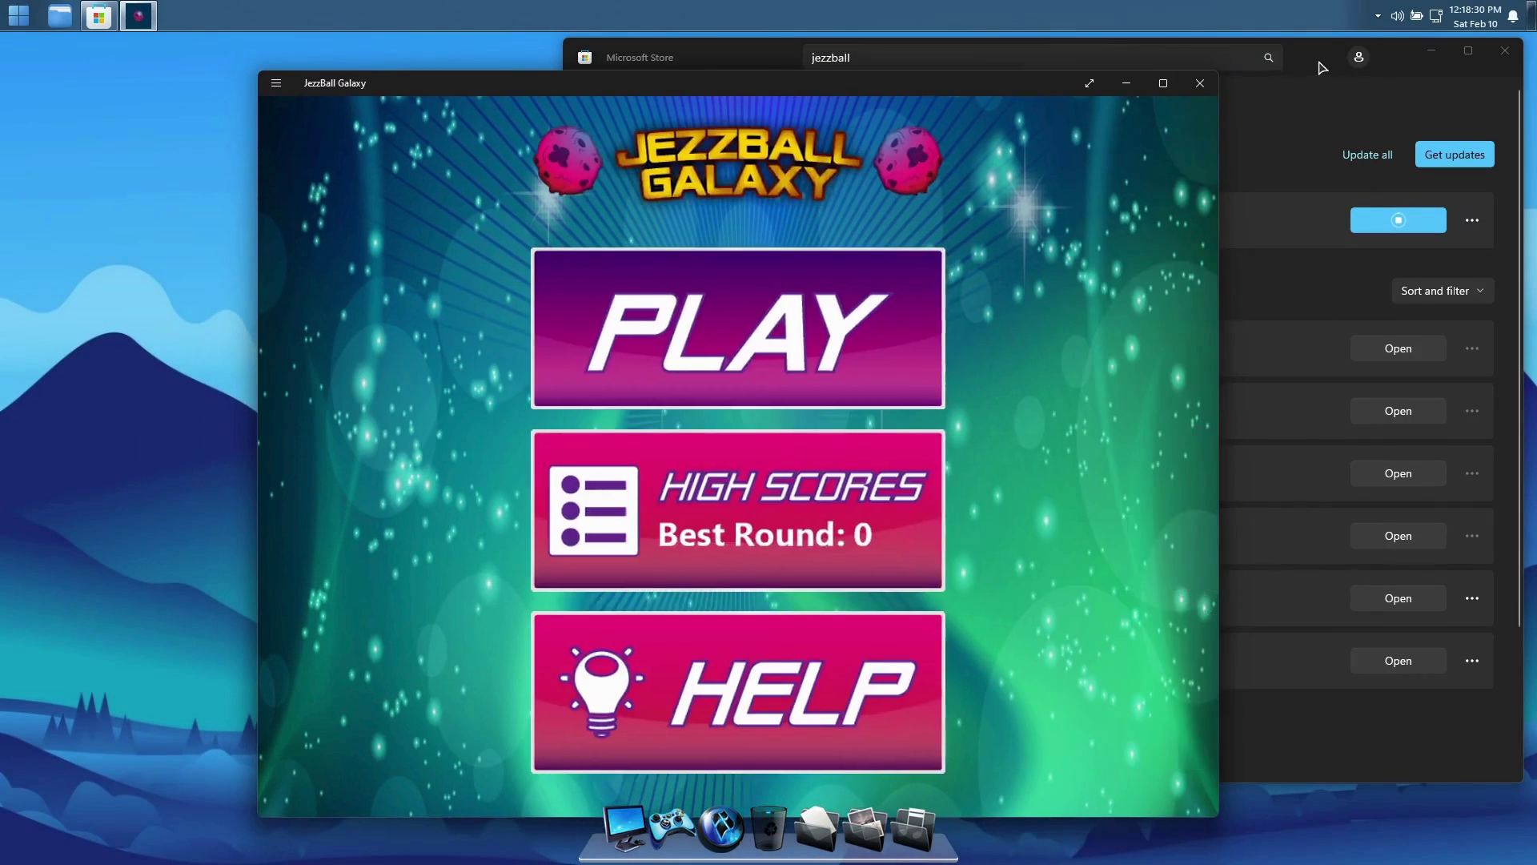
Close the Microsoft Store window and centre the JezzBall Galaxy window on the desktop.
click(1322, 67)
drag(1310, 61, 1053, 75)
click(1248, 67)
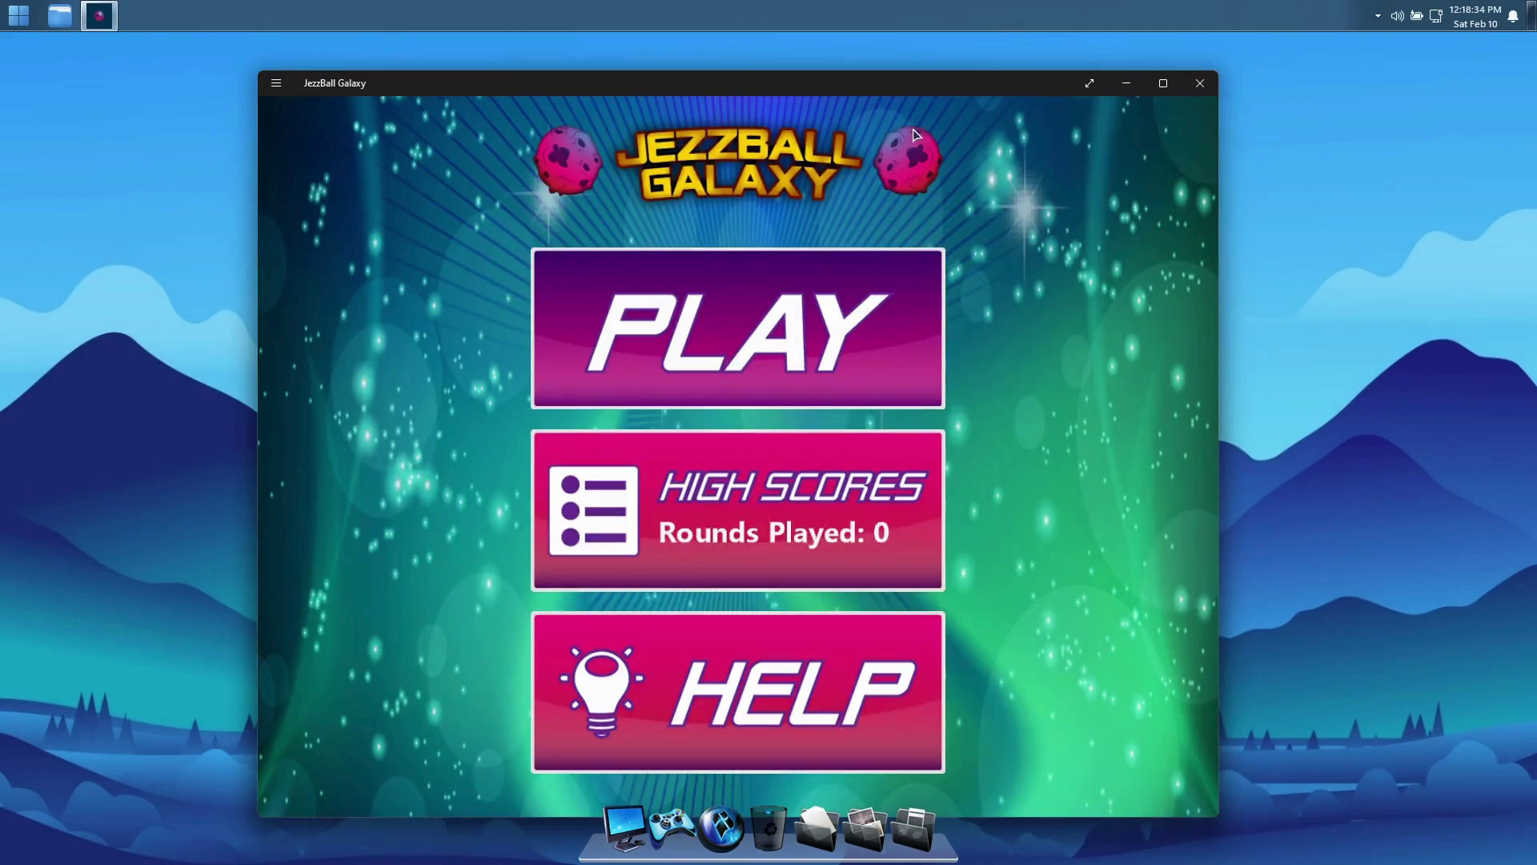
drag(900, 86, 933, 69)
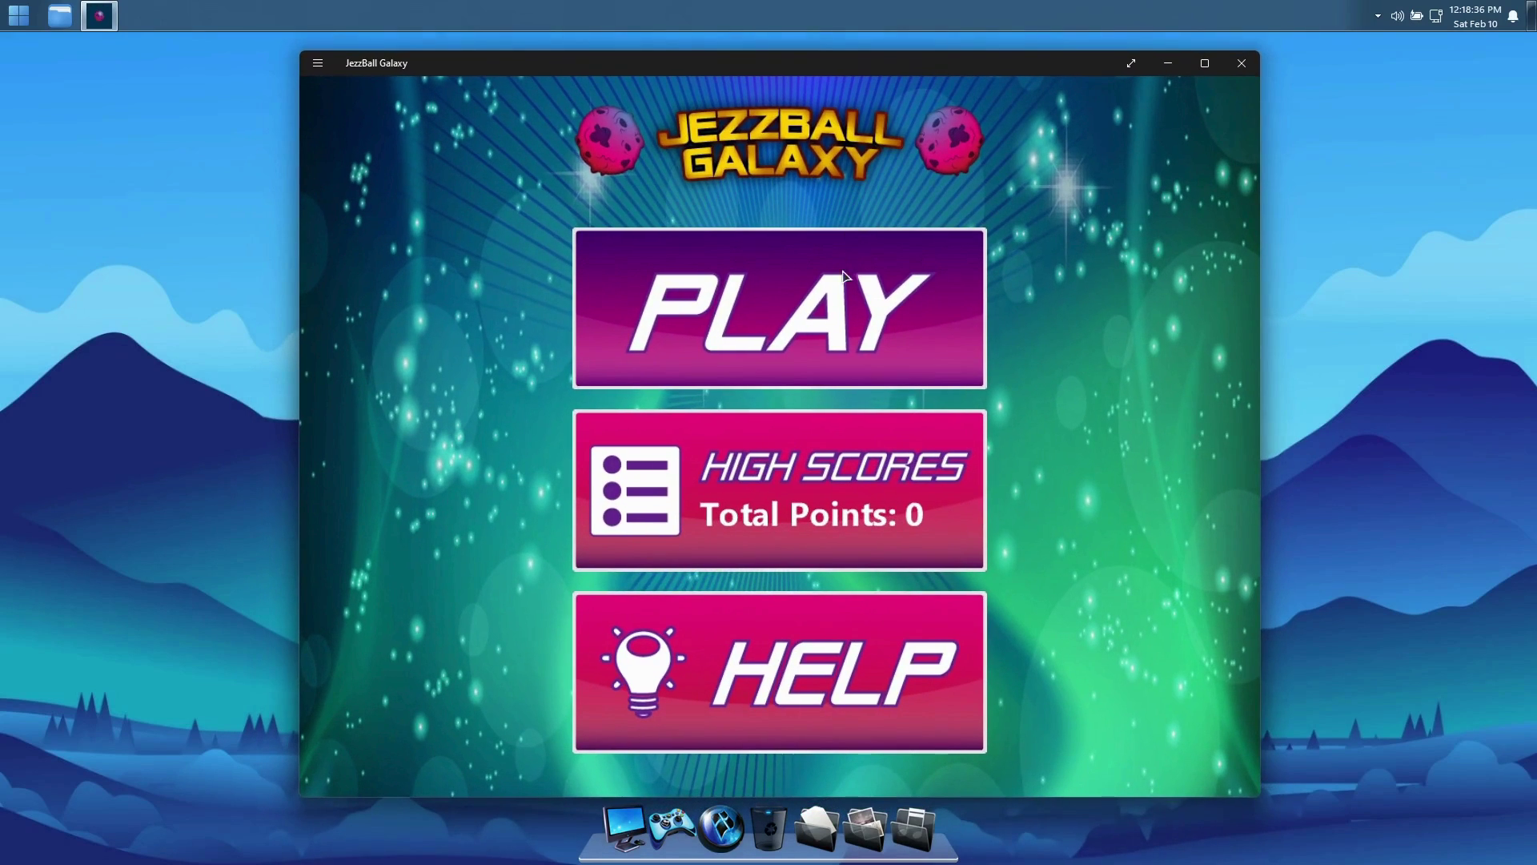
Start a JezzBall Galaxy game in Classic mode at Medium difficulty.
click(842, 292)
drag(1017, 80, 1014, 91)
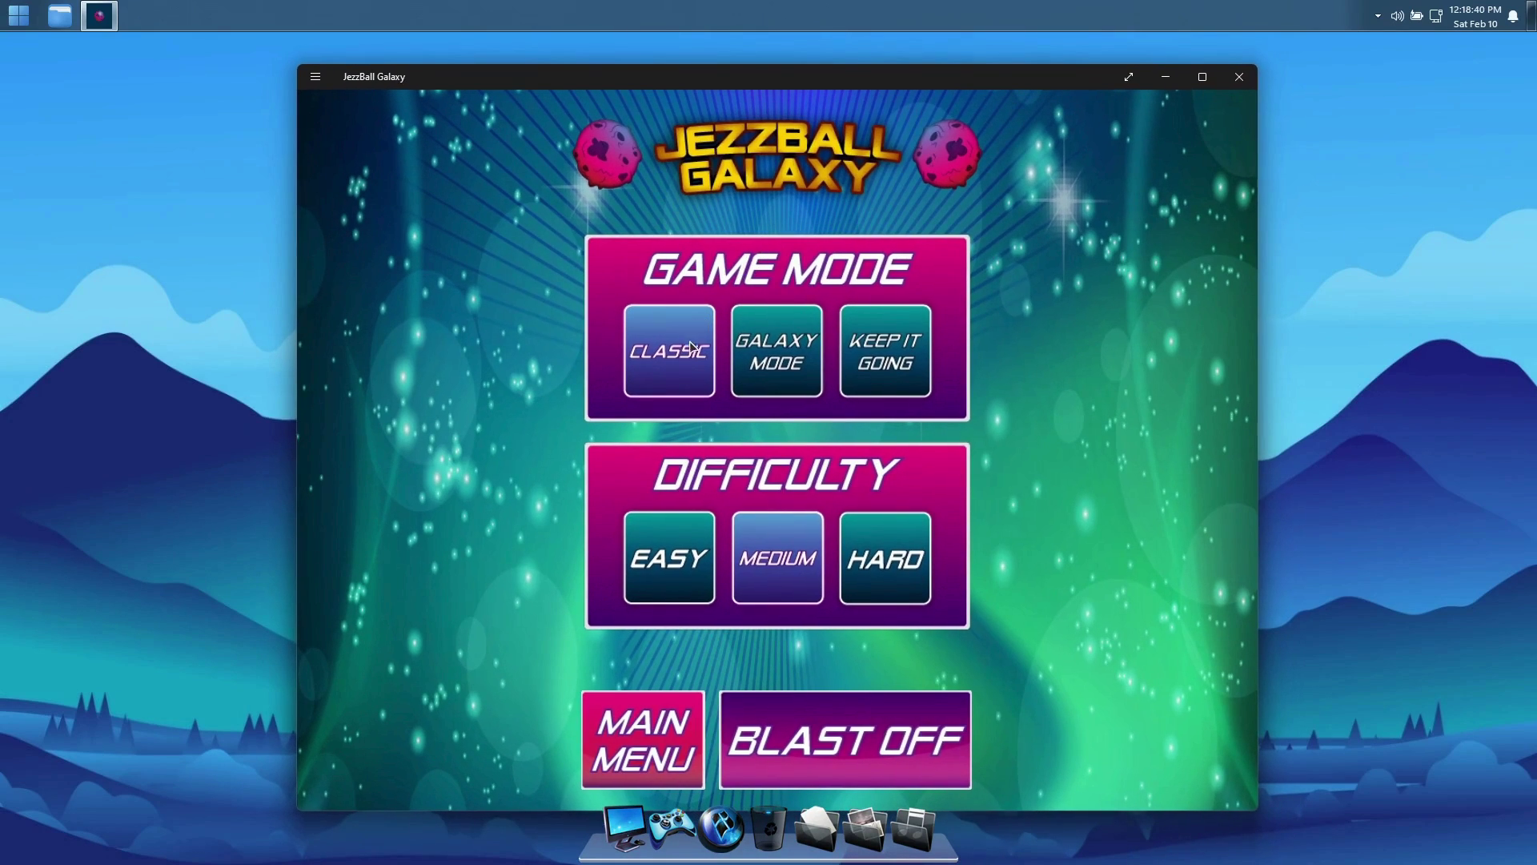
click(797, 720)
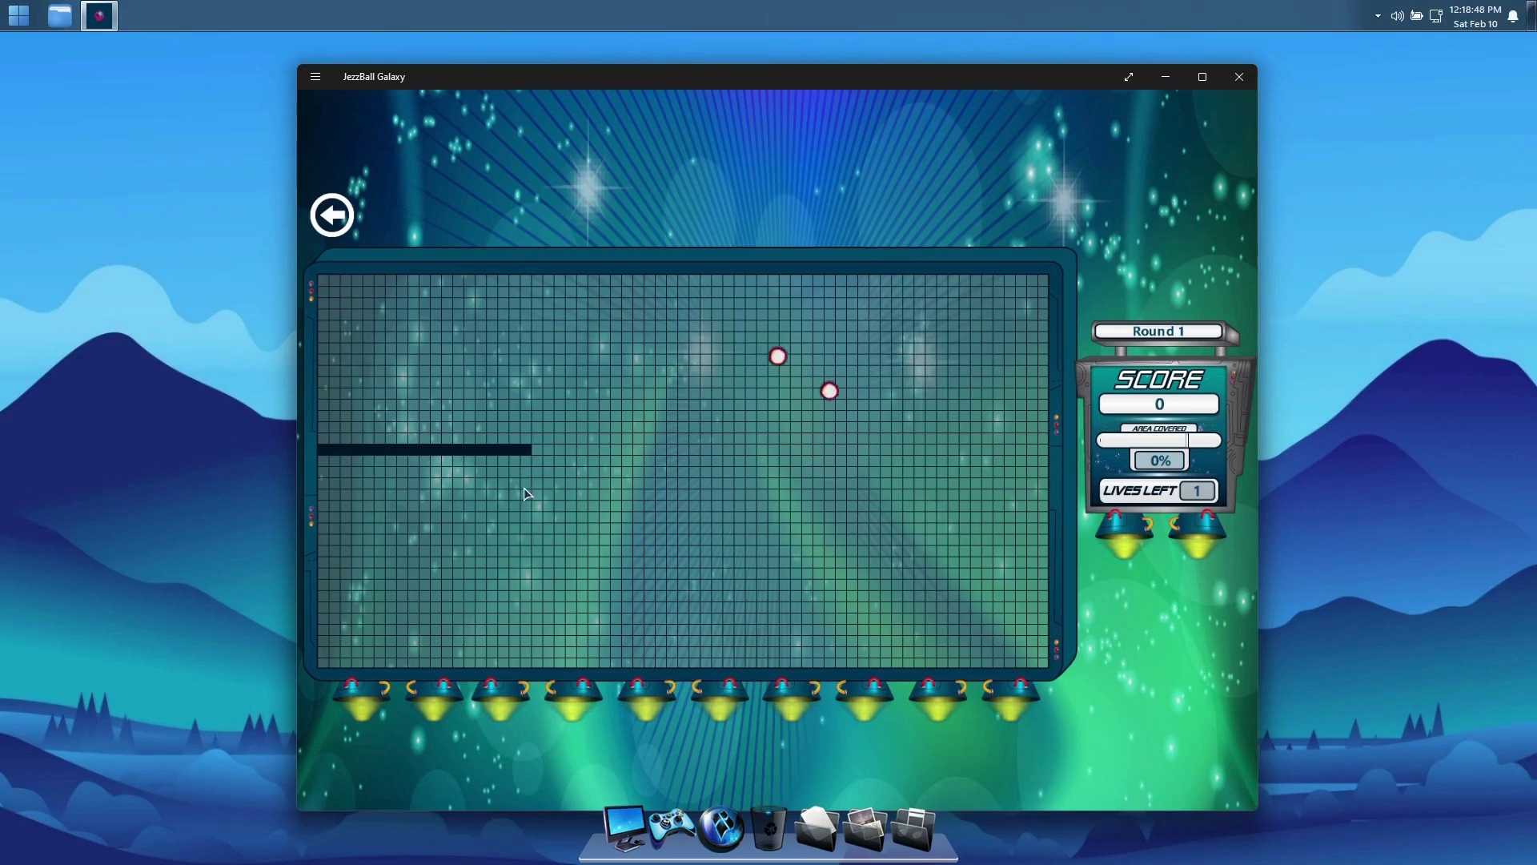
Finish Round 1 by building walls that close off empty areas of the grid, and continue to Round 2.
click(755, 449)
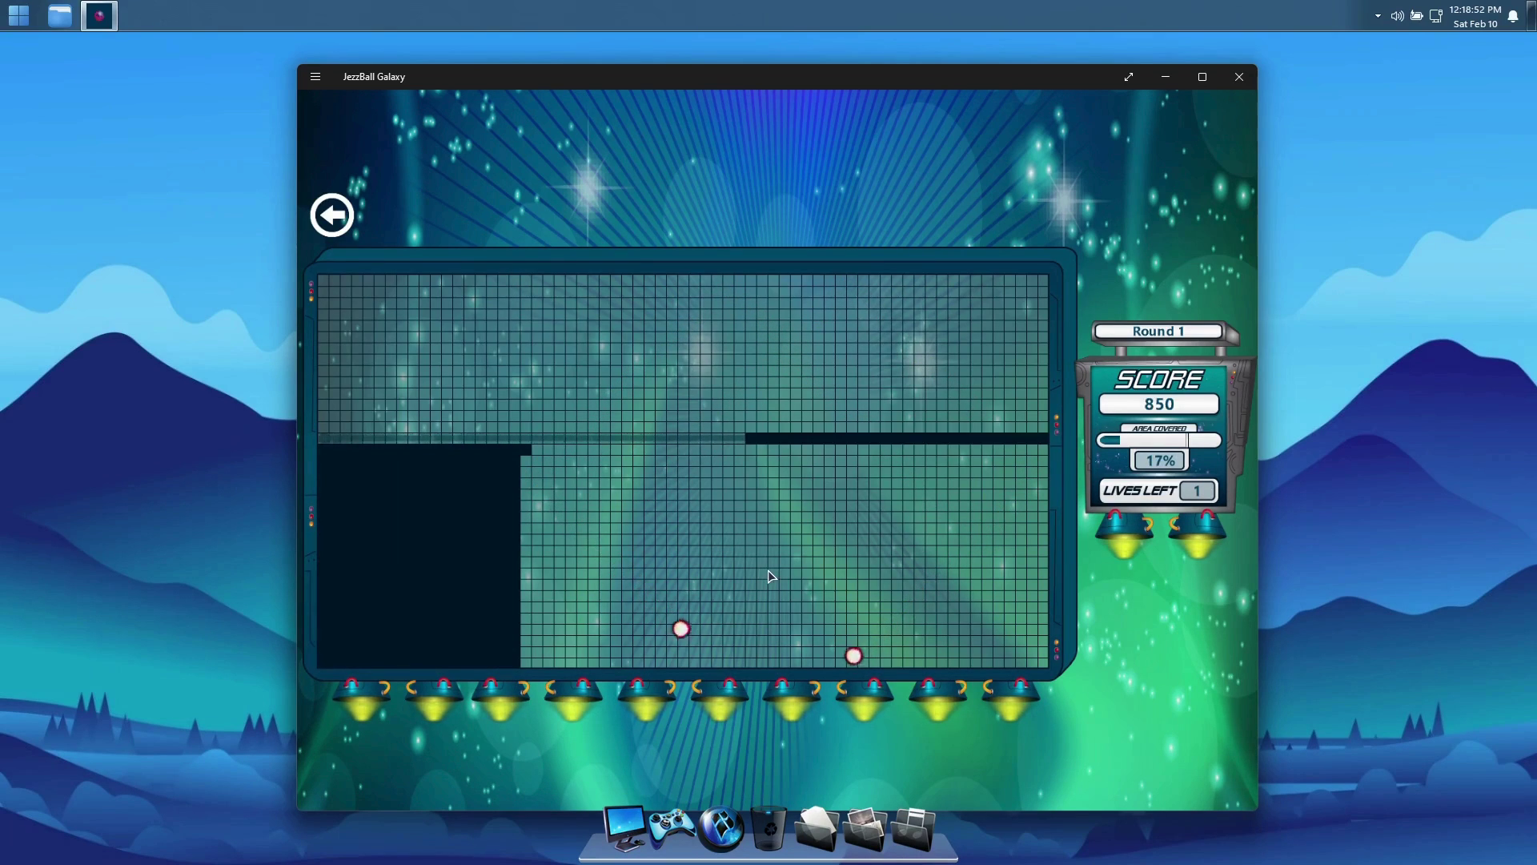
click(753, 570)
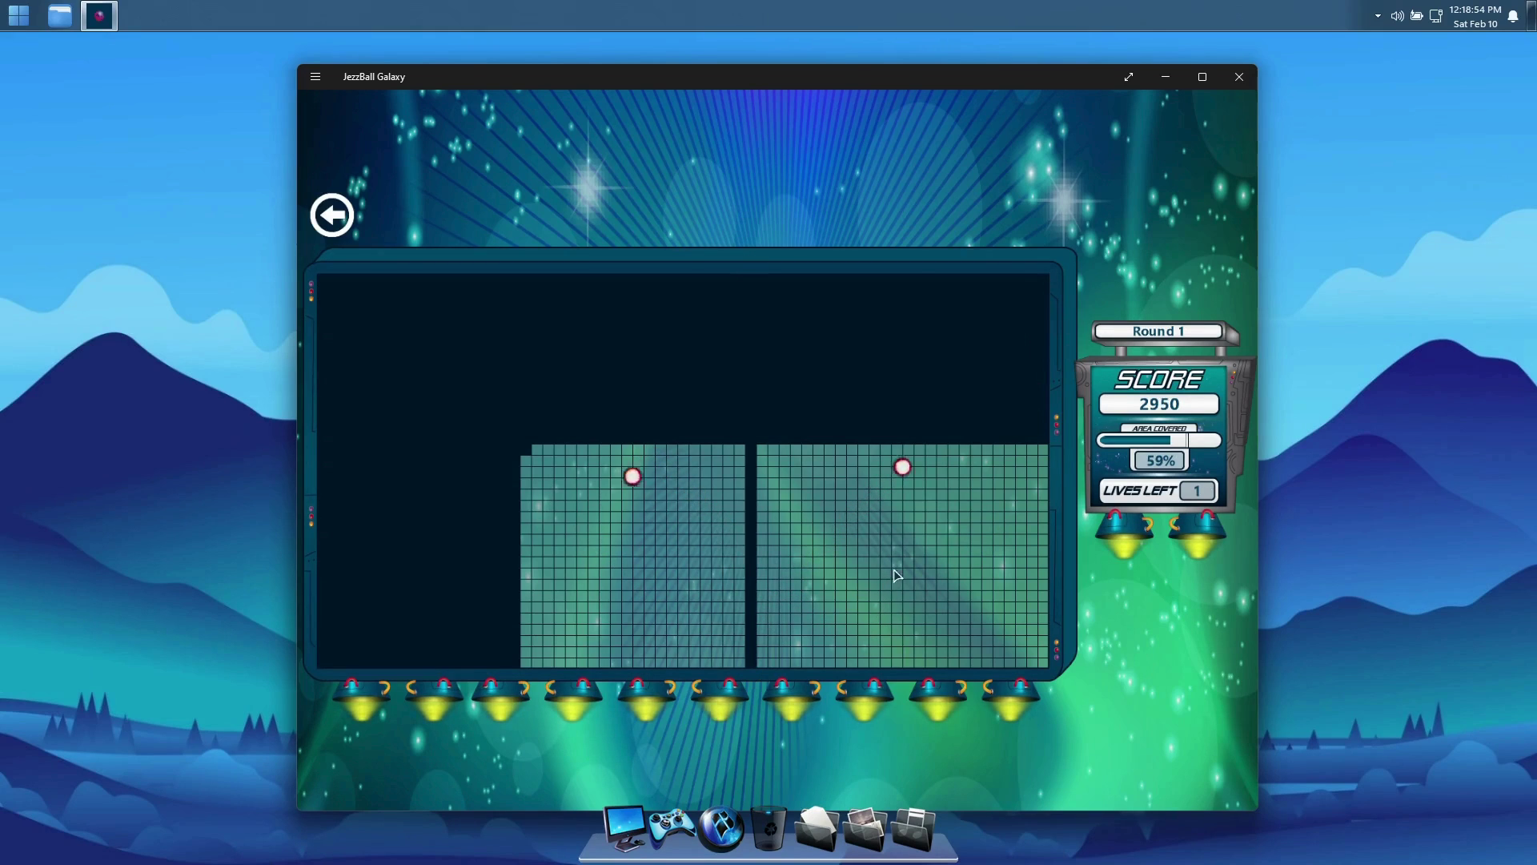
click(967, 519)
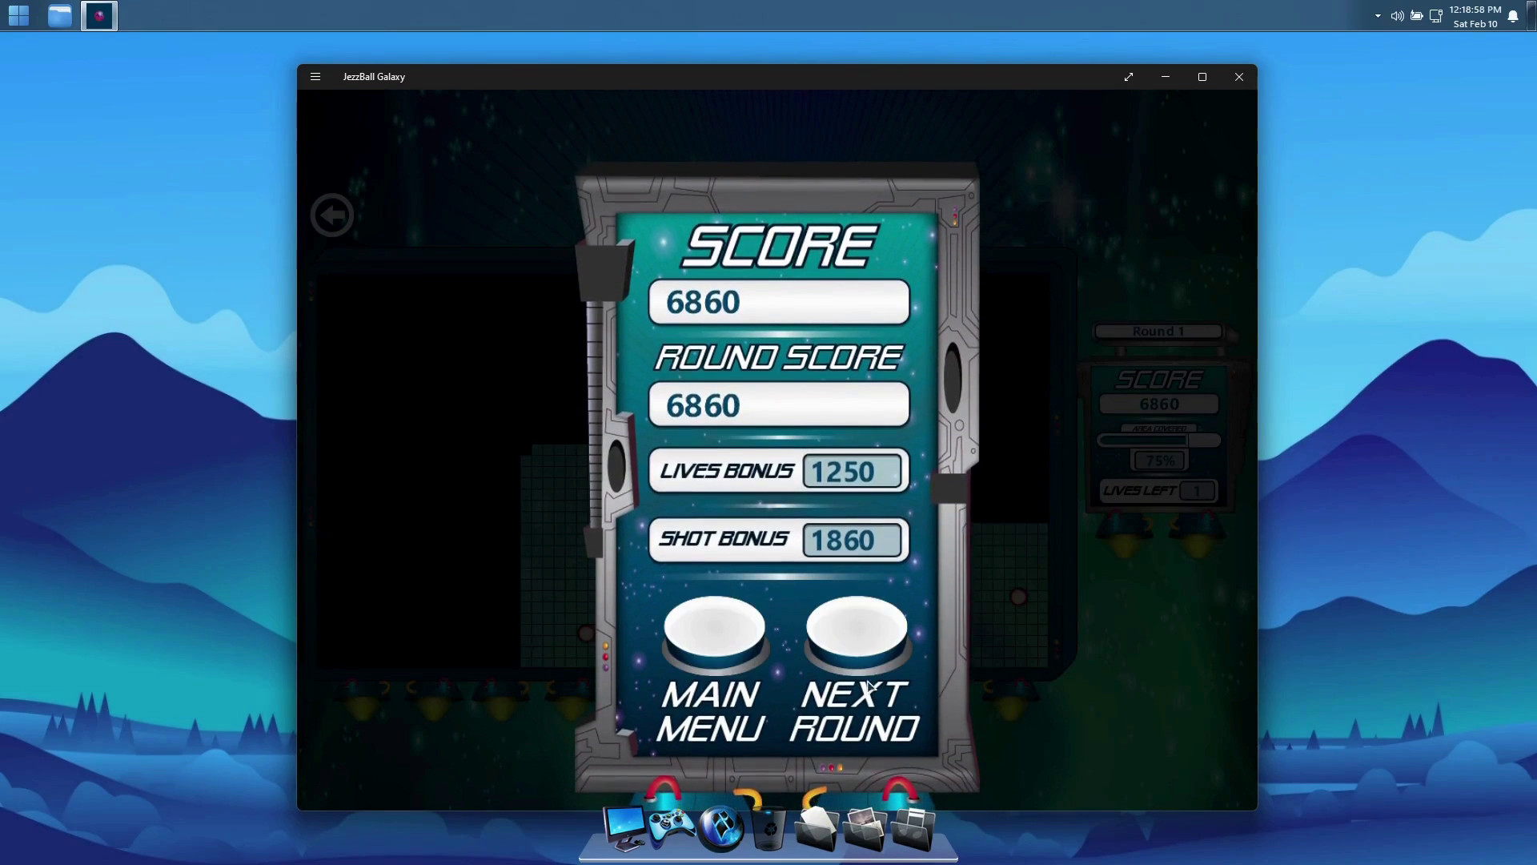
click(868, 690)
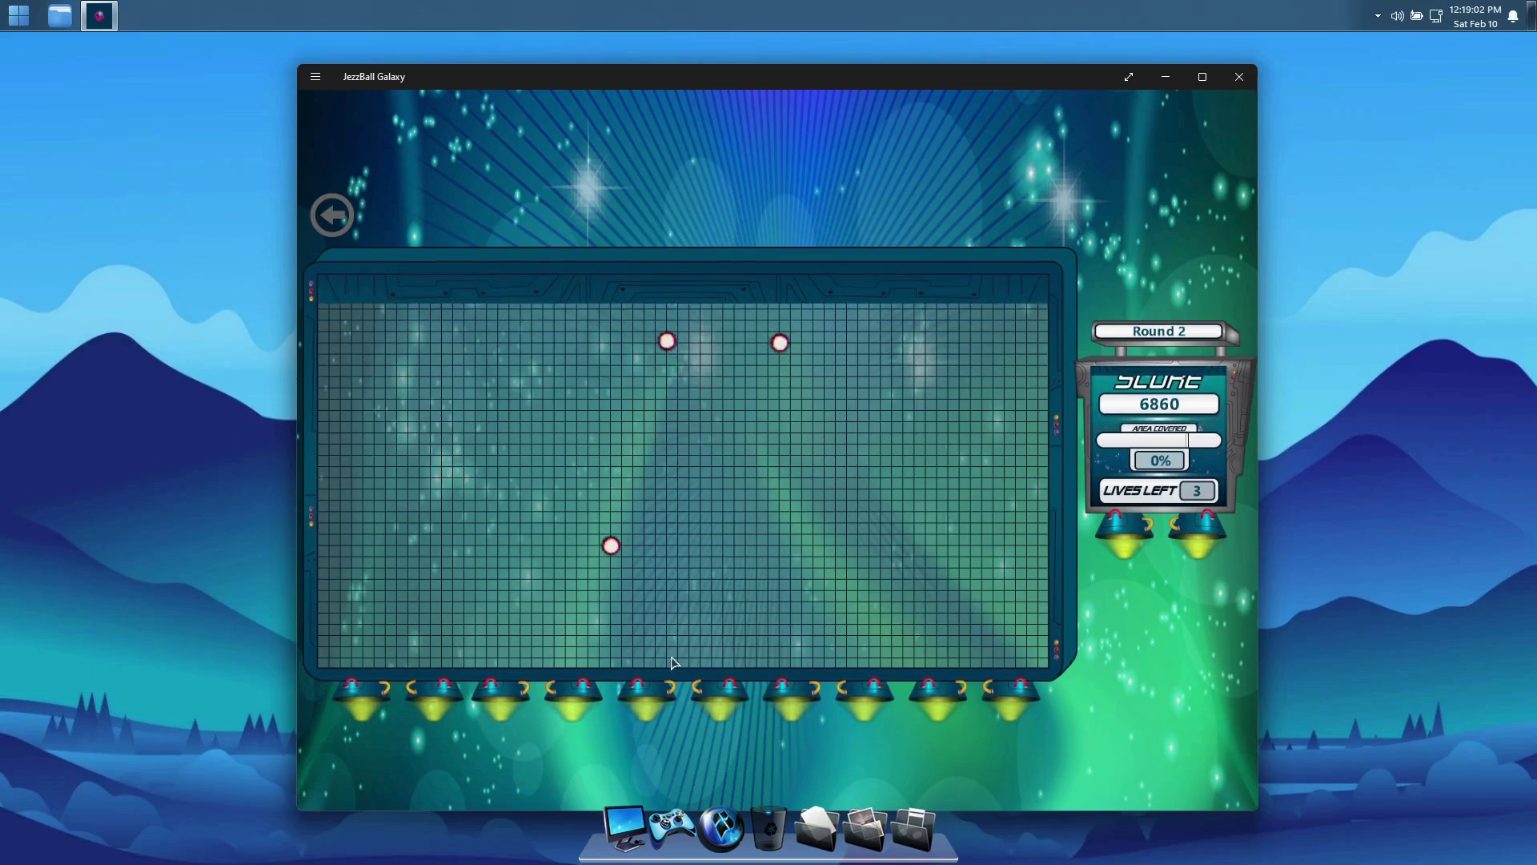
Finish Round 2 by building walls that separate the balls and close off empty grid areas, and continue to Round 3.
click(628, 480)
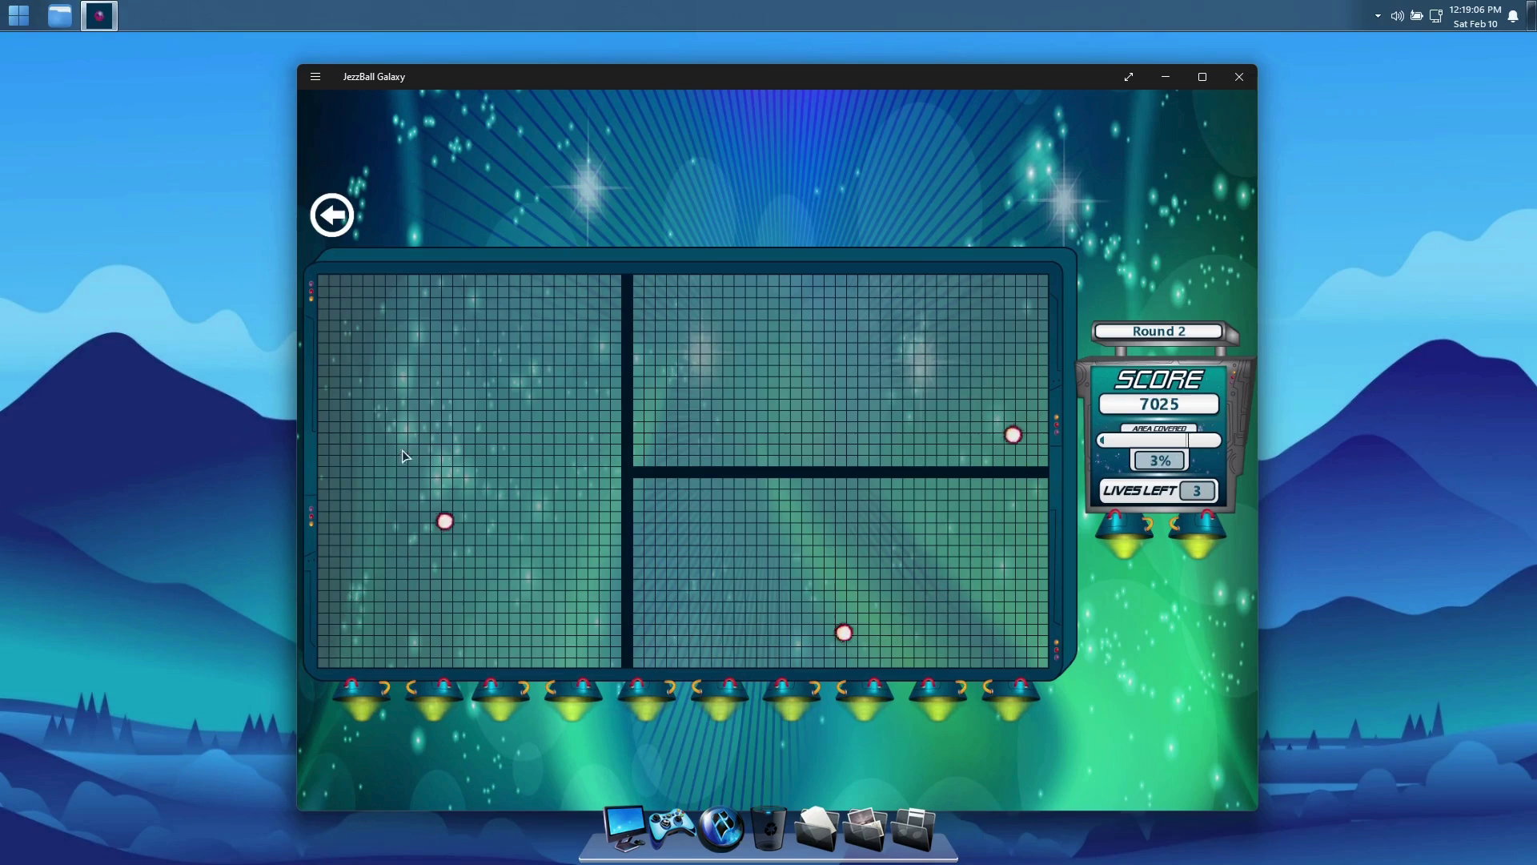
click(439, 494)
click(793, 566)
click(721, 365)
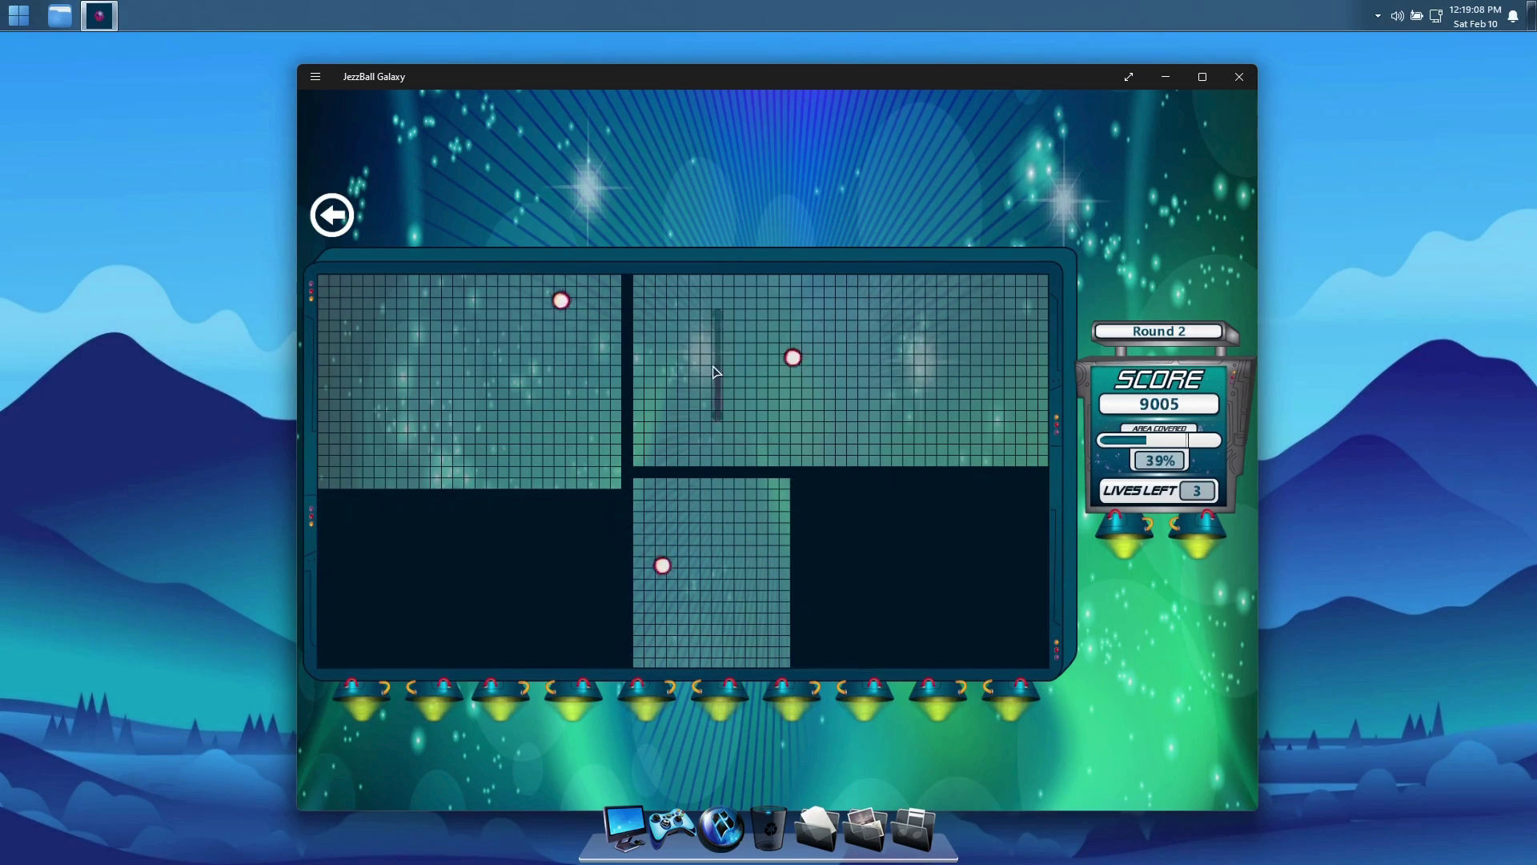
click(471, 383)
click(887, 416)
click(705, 595)
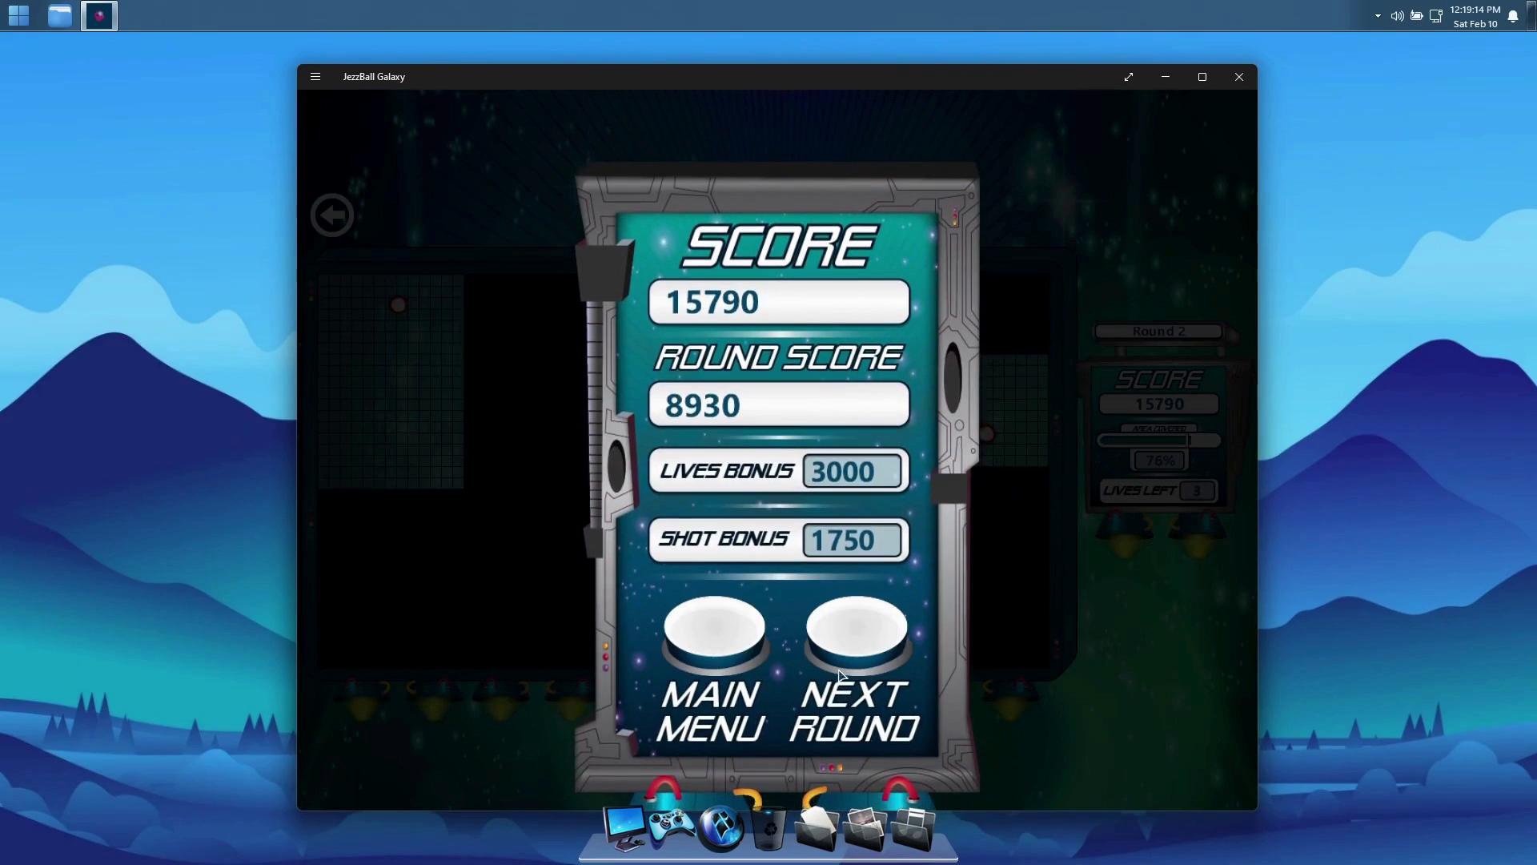
click(845, 647)
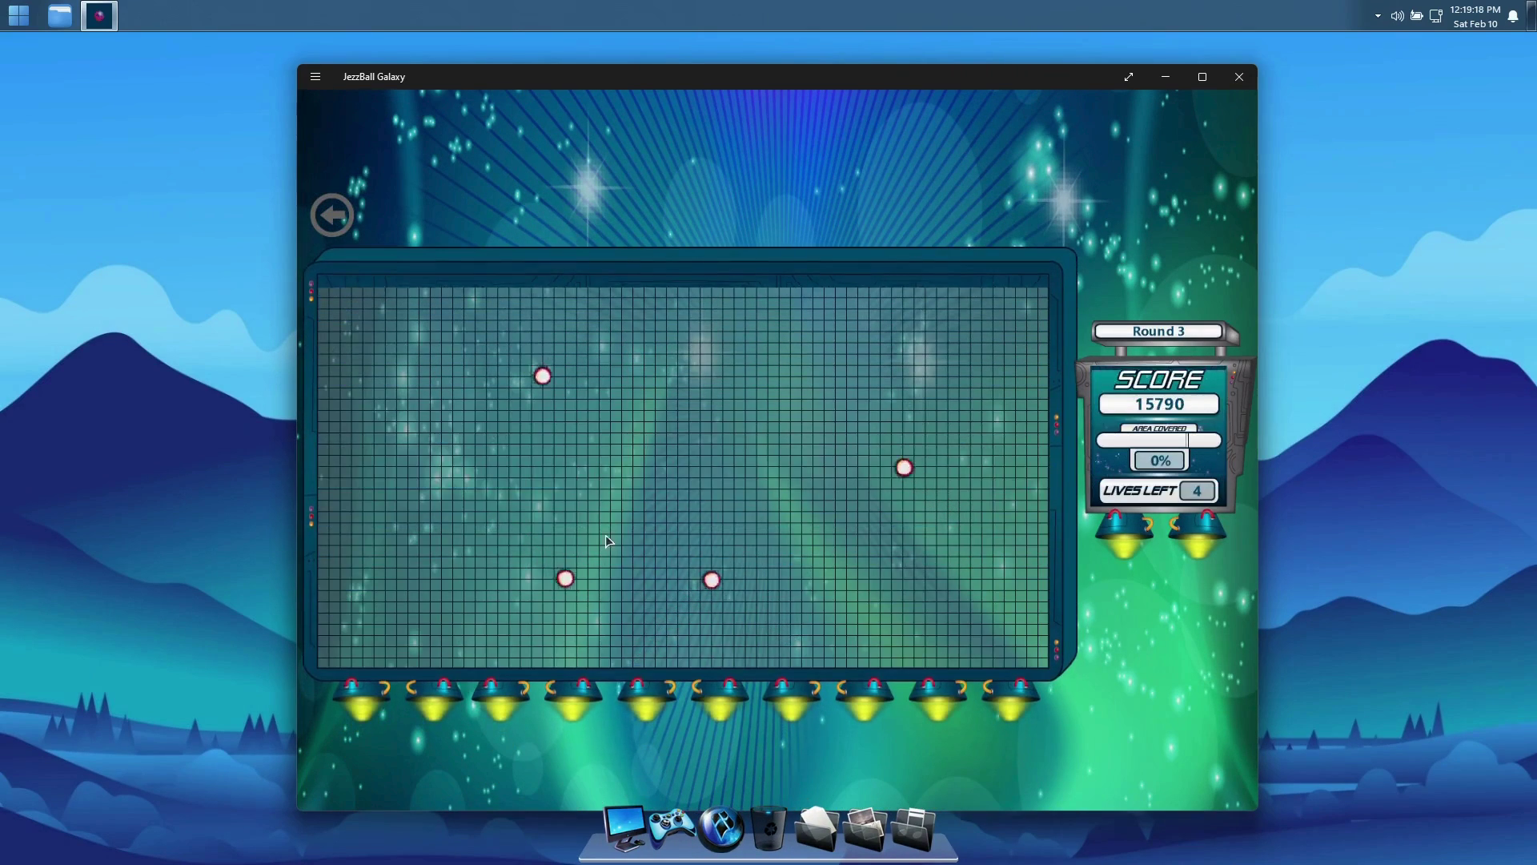
Divide the Round 3 grid with vertical and horizontal walls so that each ball is trapped in its own section.
click(693, 461)
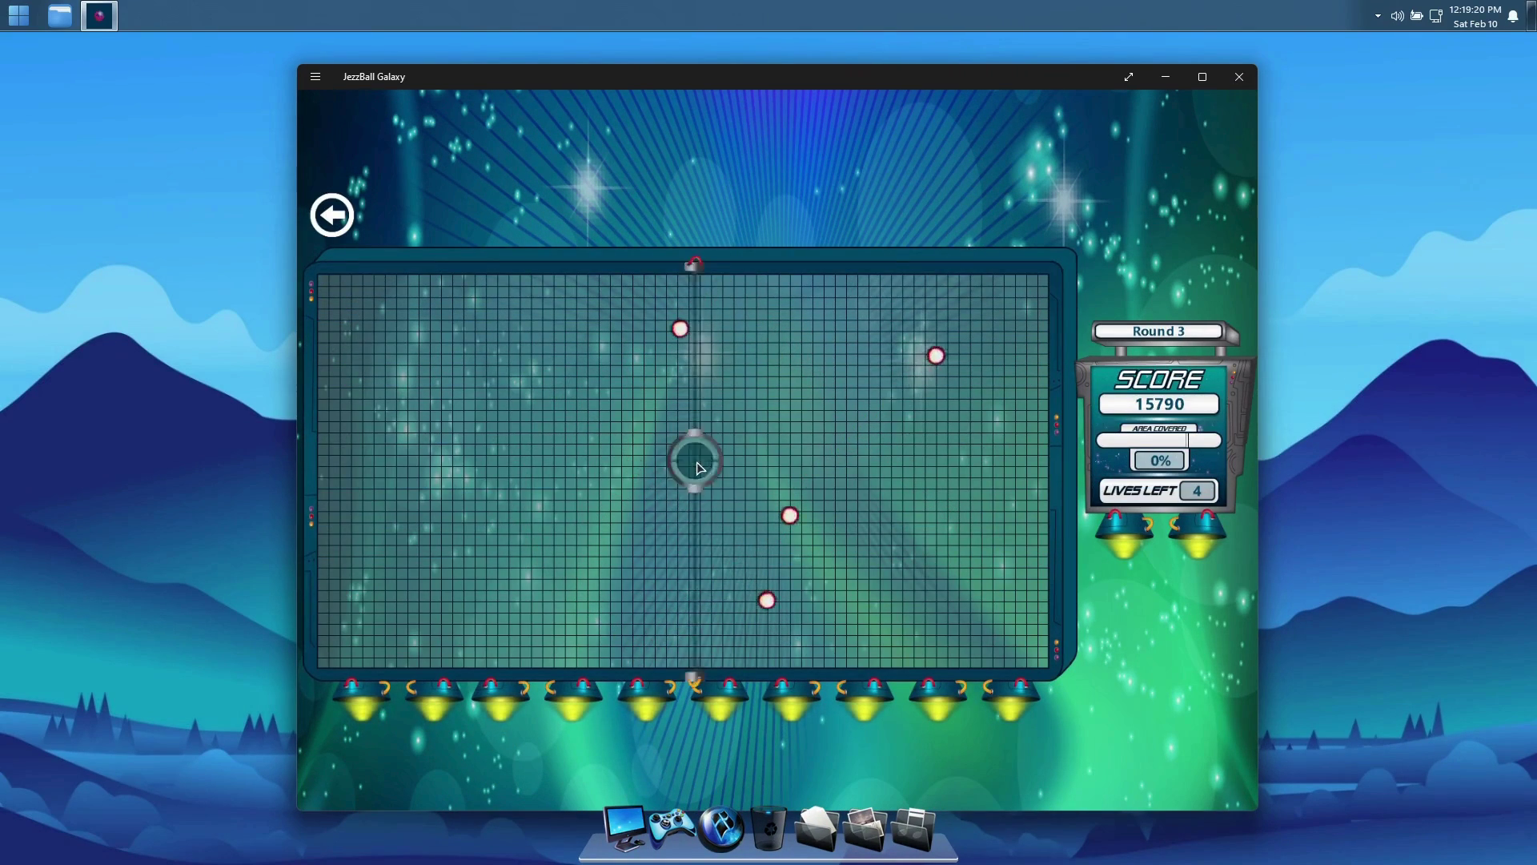
right_click(838, 547)
click(861, 438)
right_click(881, 517)
click(880, 513)
click(851, 368)
right_click(950, 360)
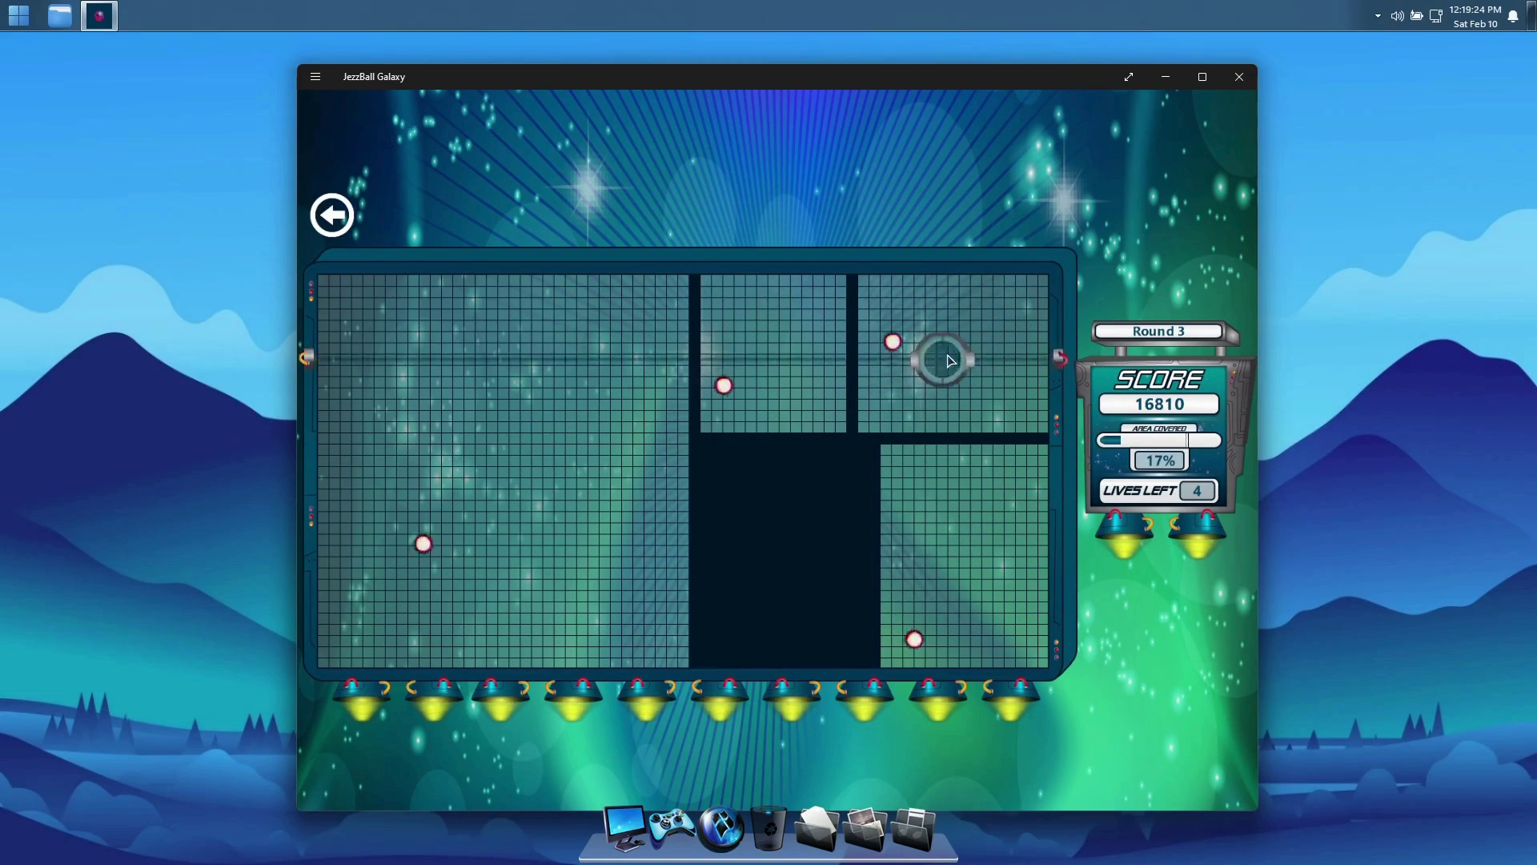
Finish Round 3 by walling off the empty parts of the remaining sections, and continue to Round 4.
click(950, 361)
click(766, 327)
click(509, 490)
click(948, 596)
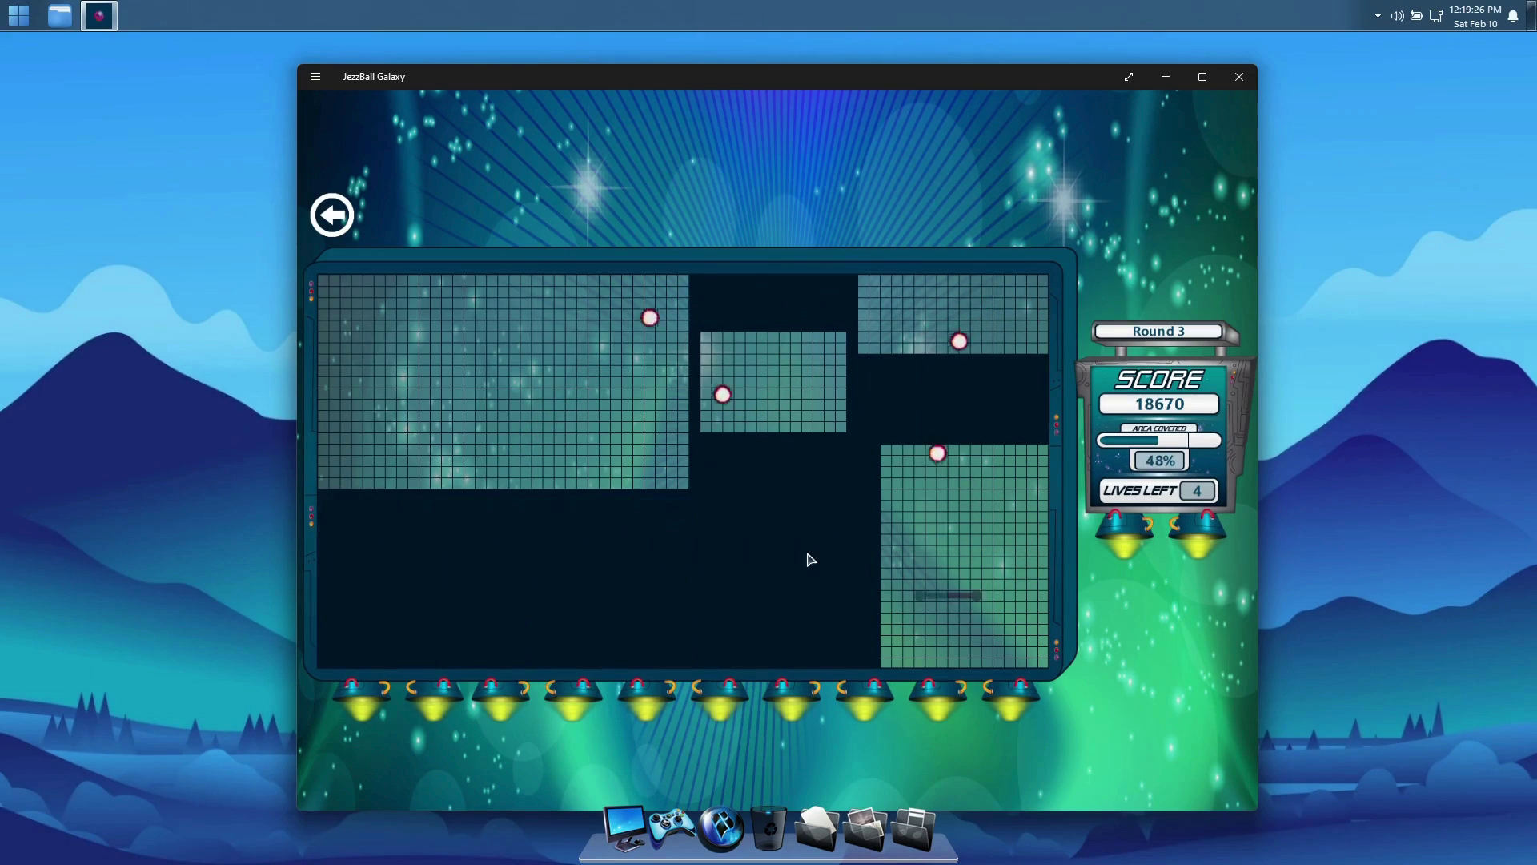
right_click(472, 375)
click(475, 372)
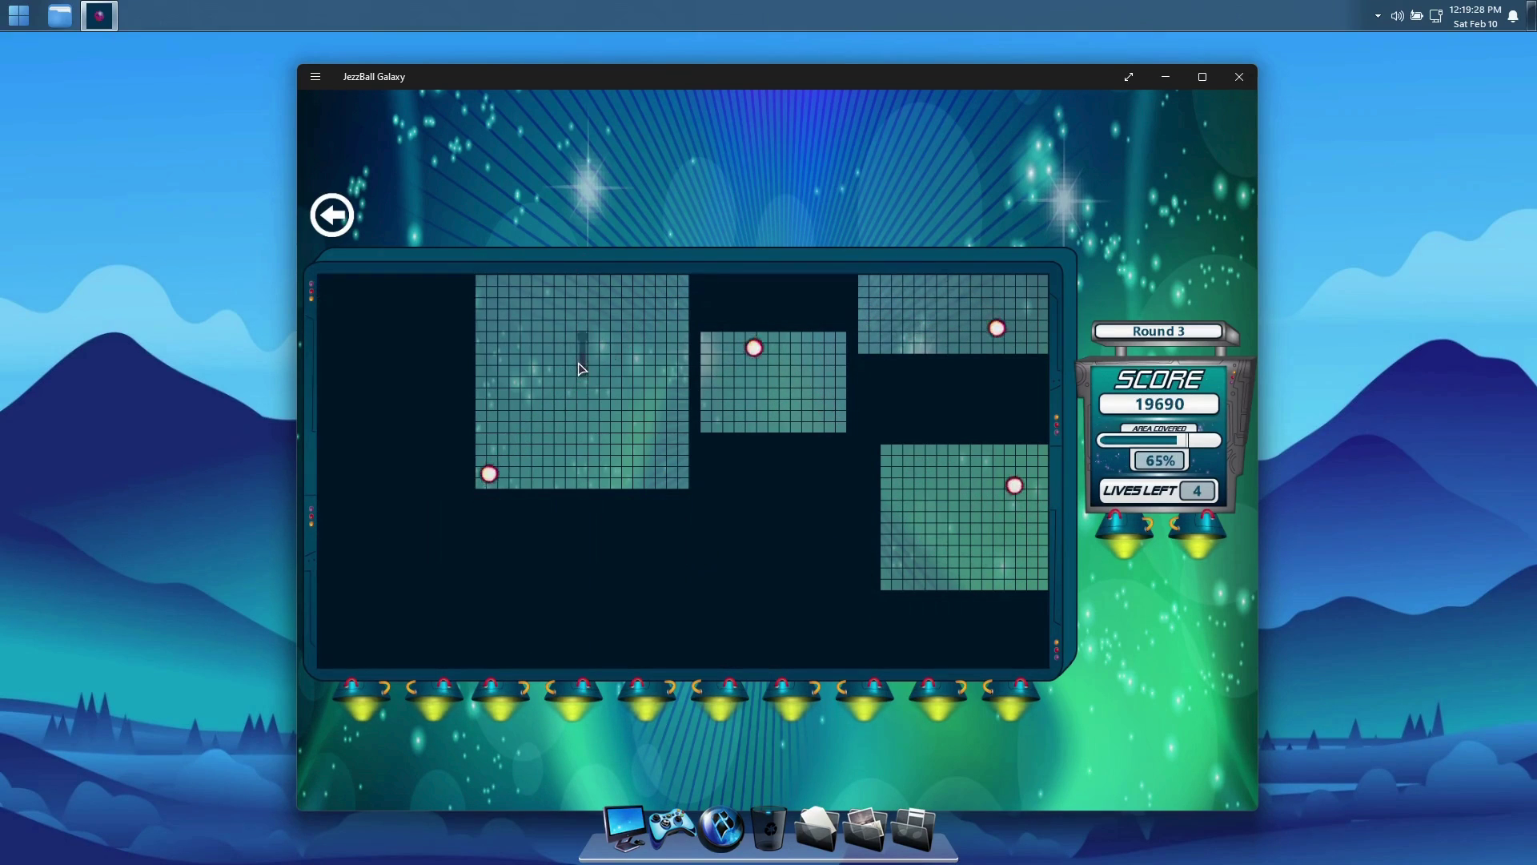
click(535, 409)
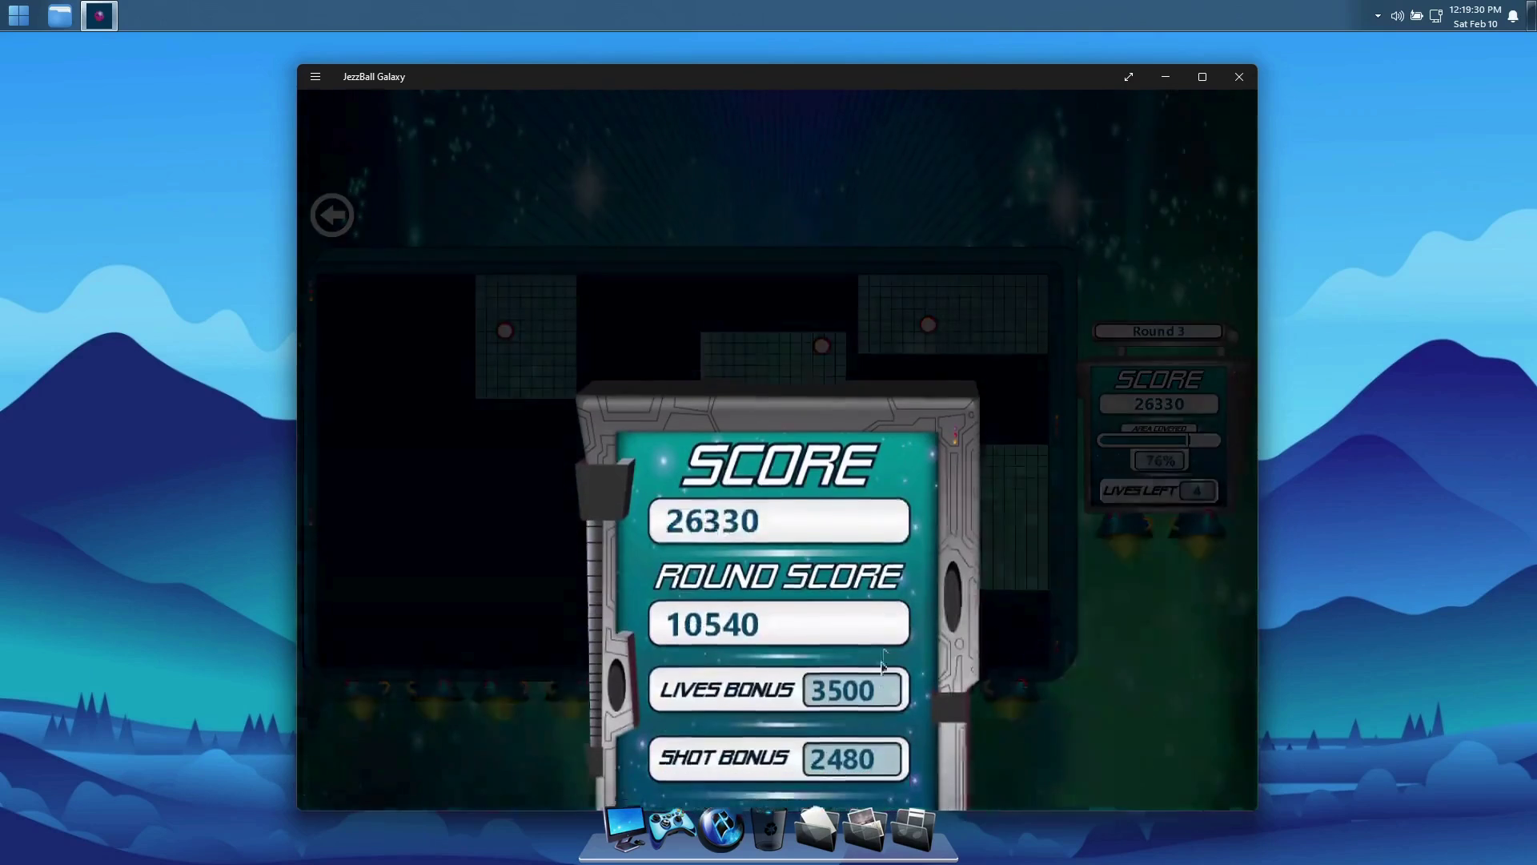
click(867, 701)
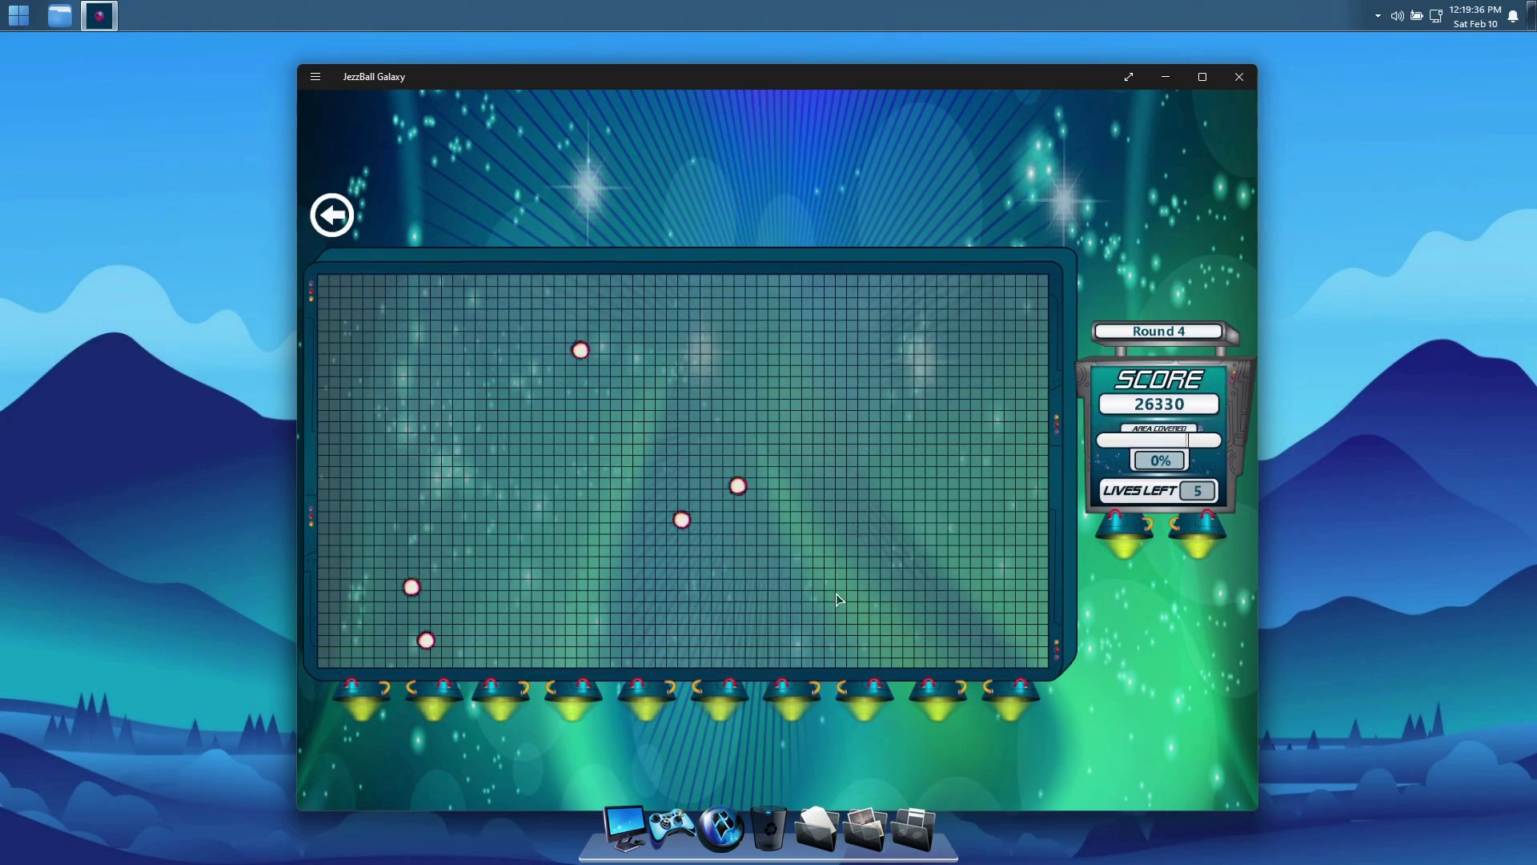
Build walls across the Round 4 grid that split up the balls and fill the empty areas.
click(716, 486)
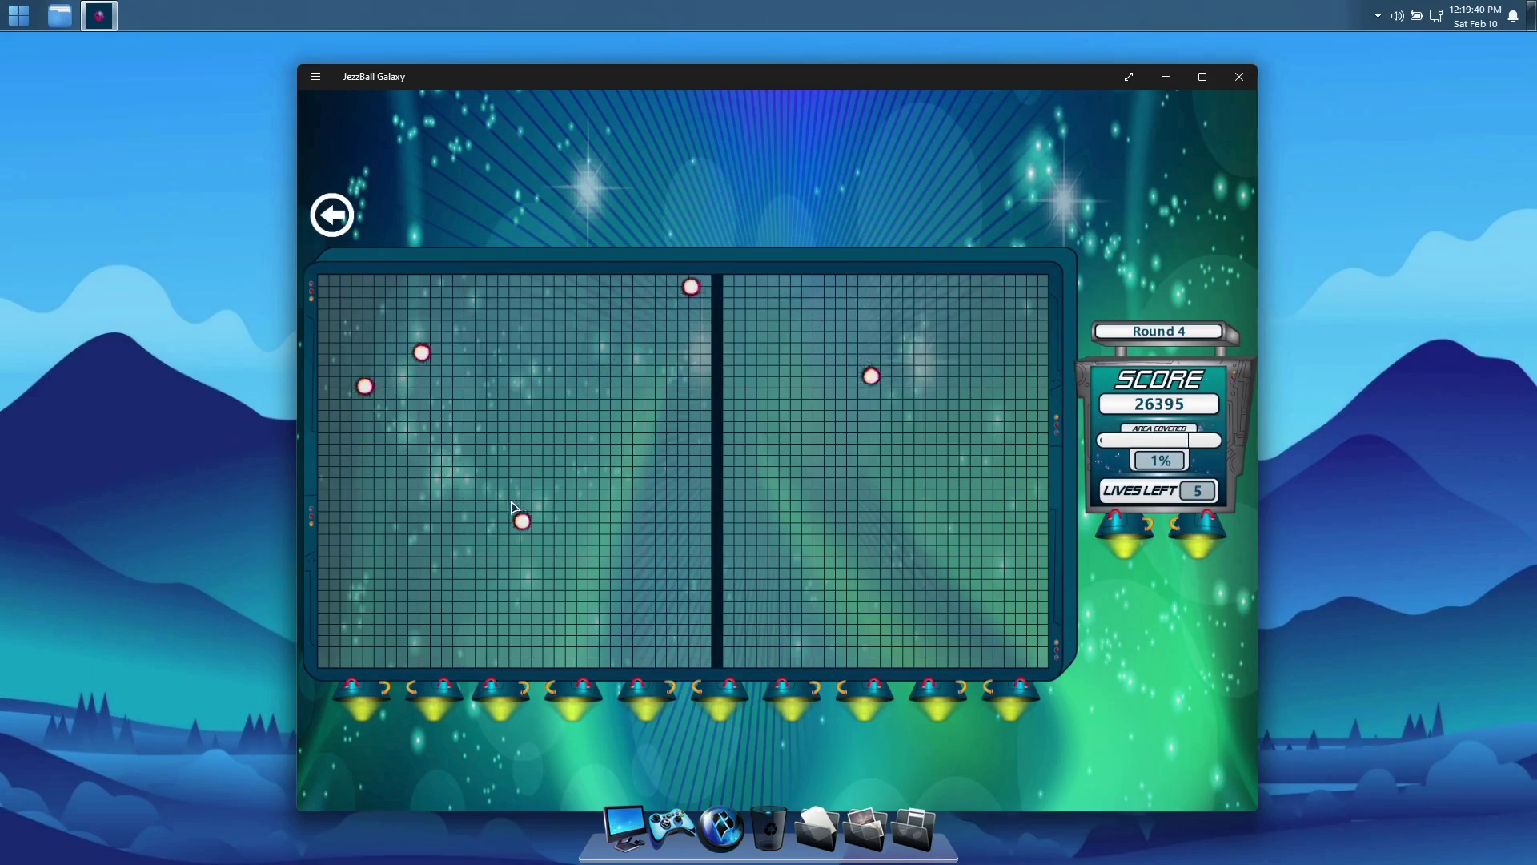
click(495, 449)
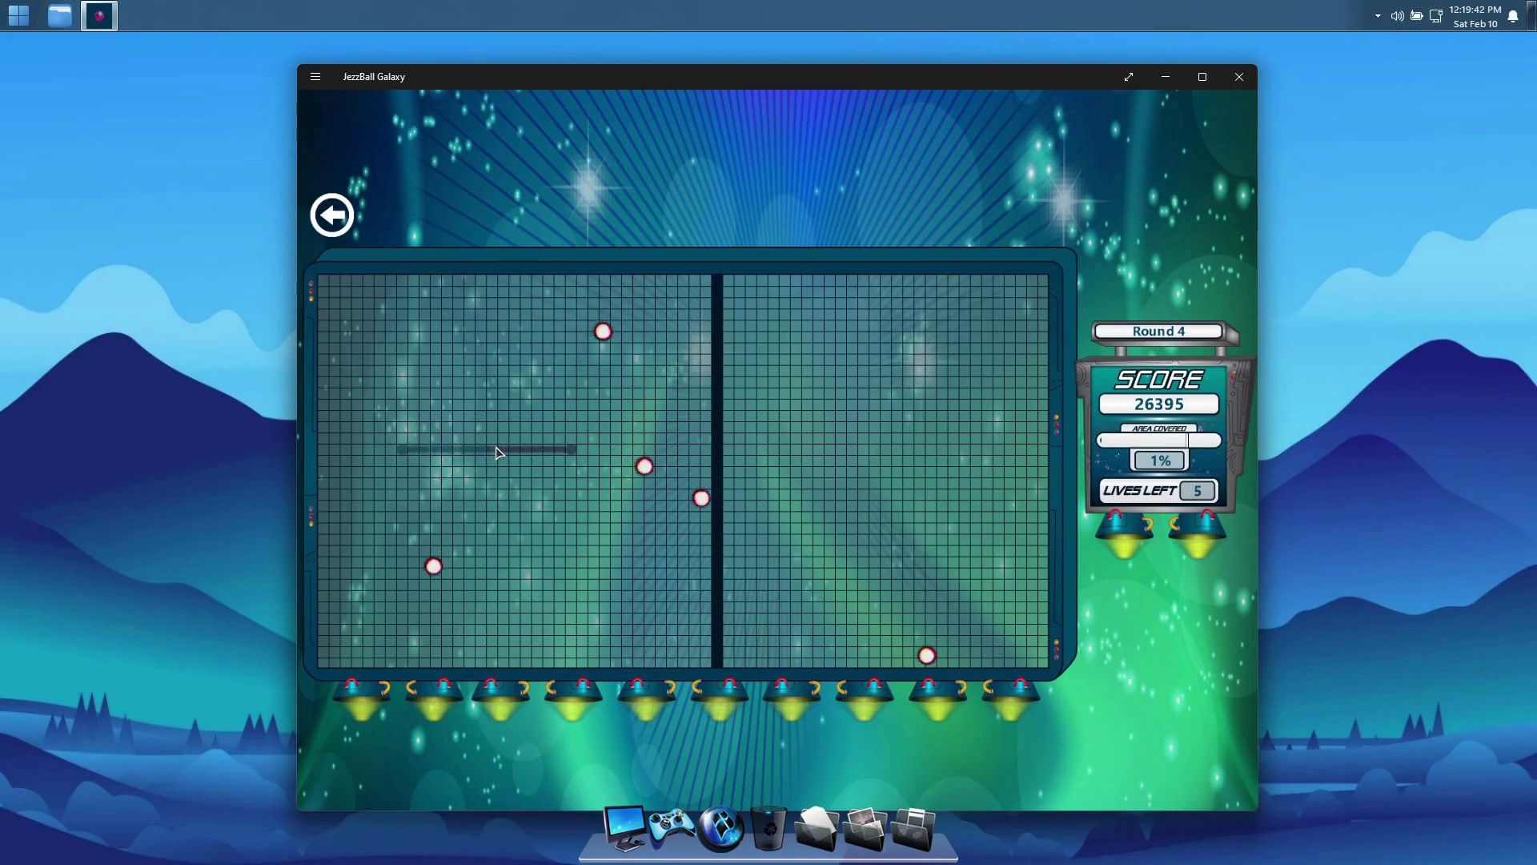
click(430, 354)
click(504, 533)
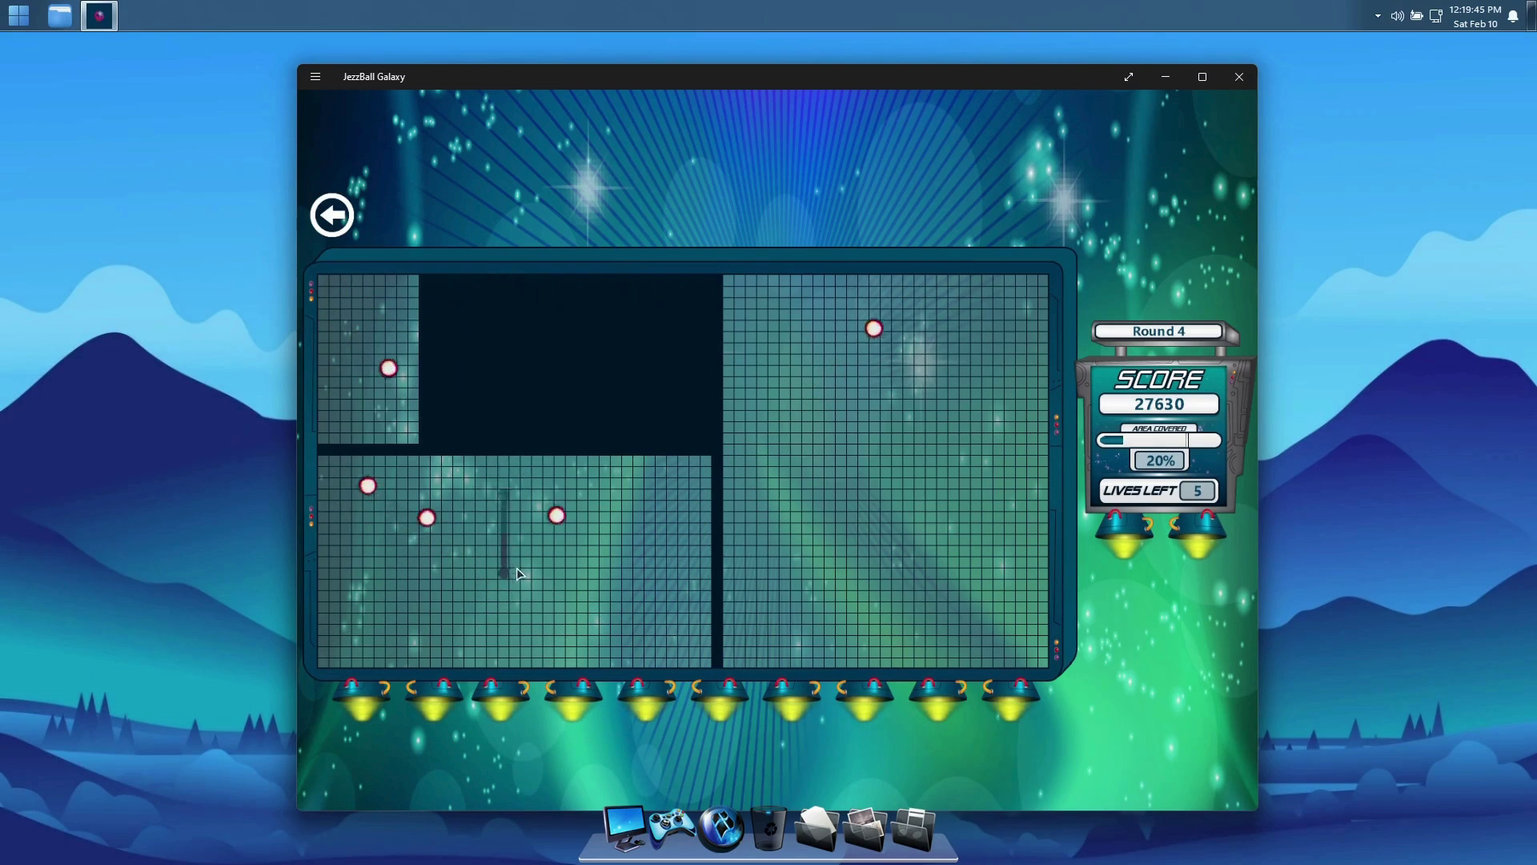
click(600, 539)
click(398, 534)
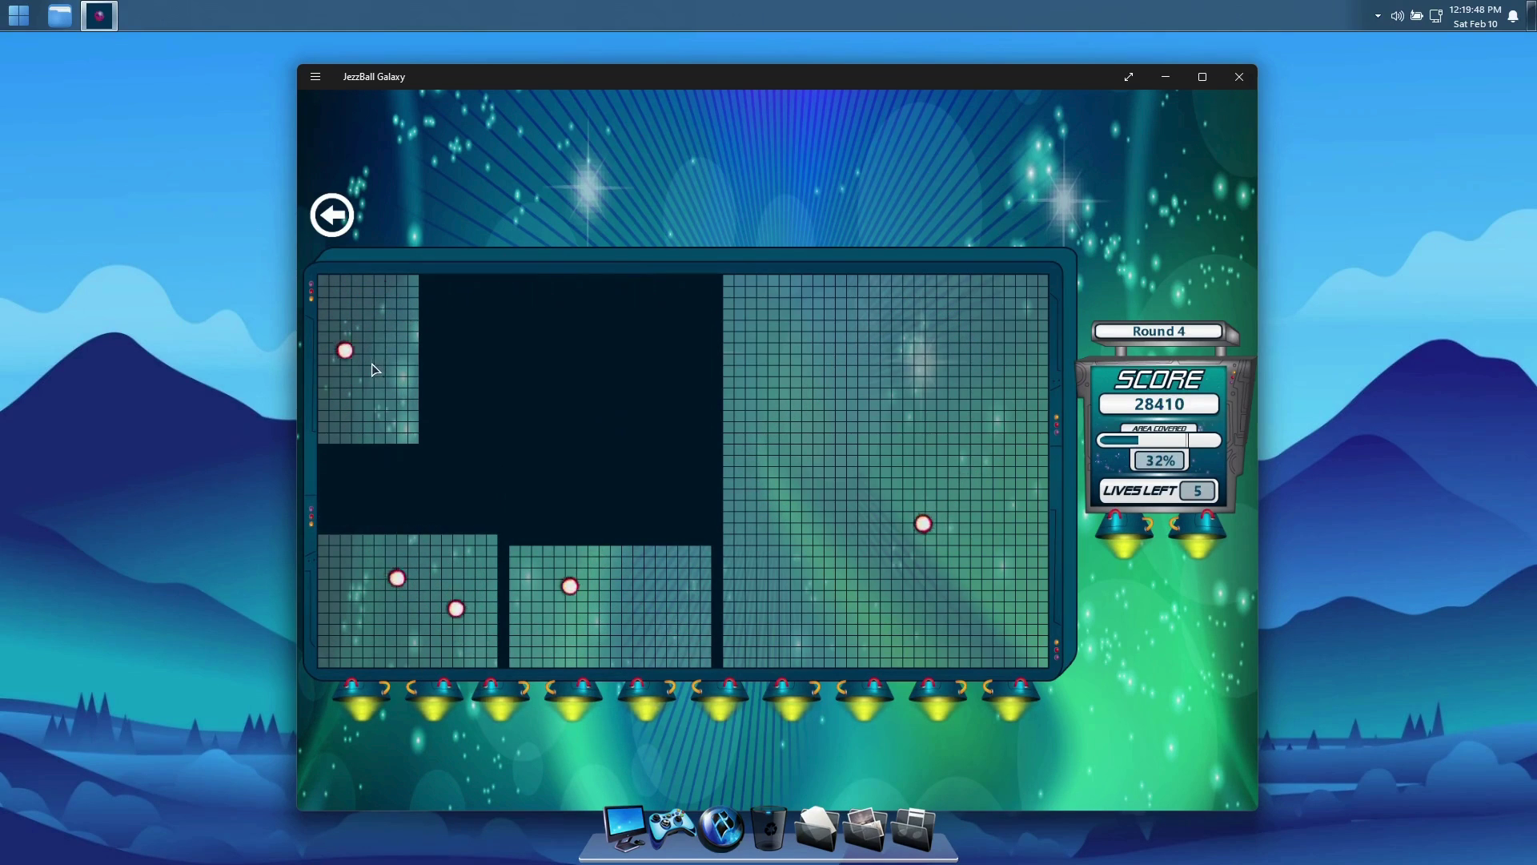
click(374, 355)
click(881, 500)
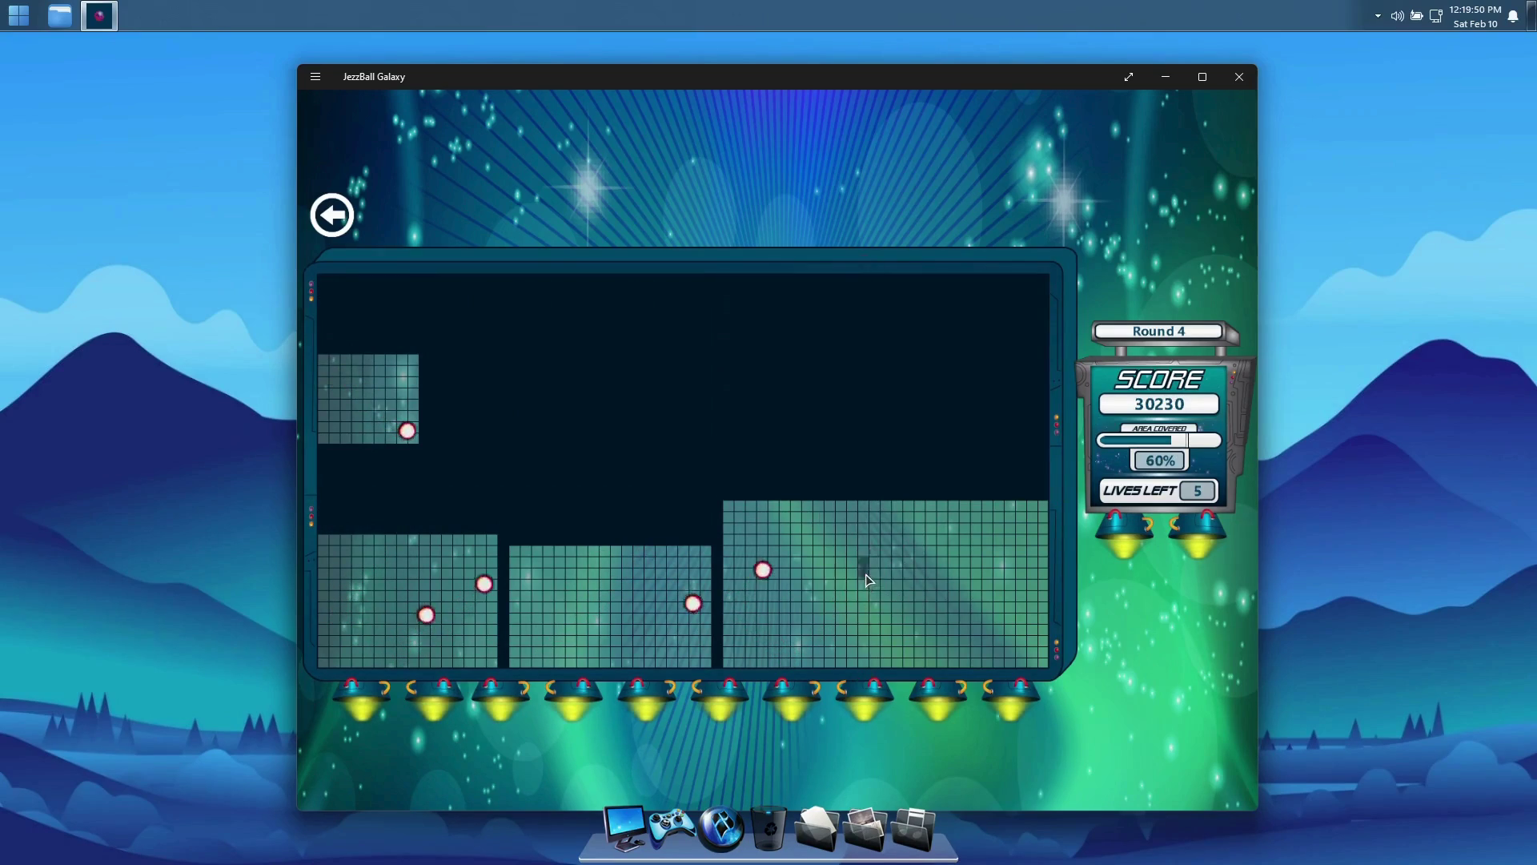
click(790, 590)
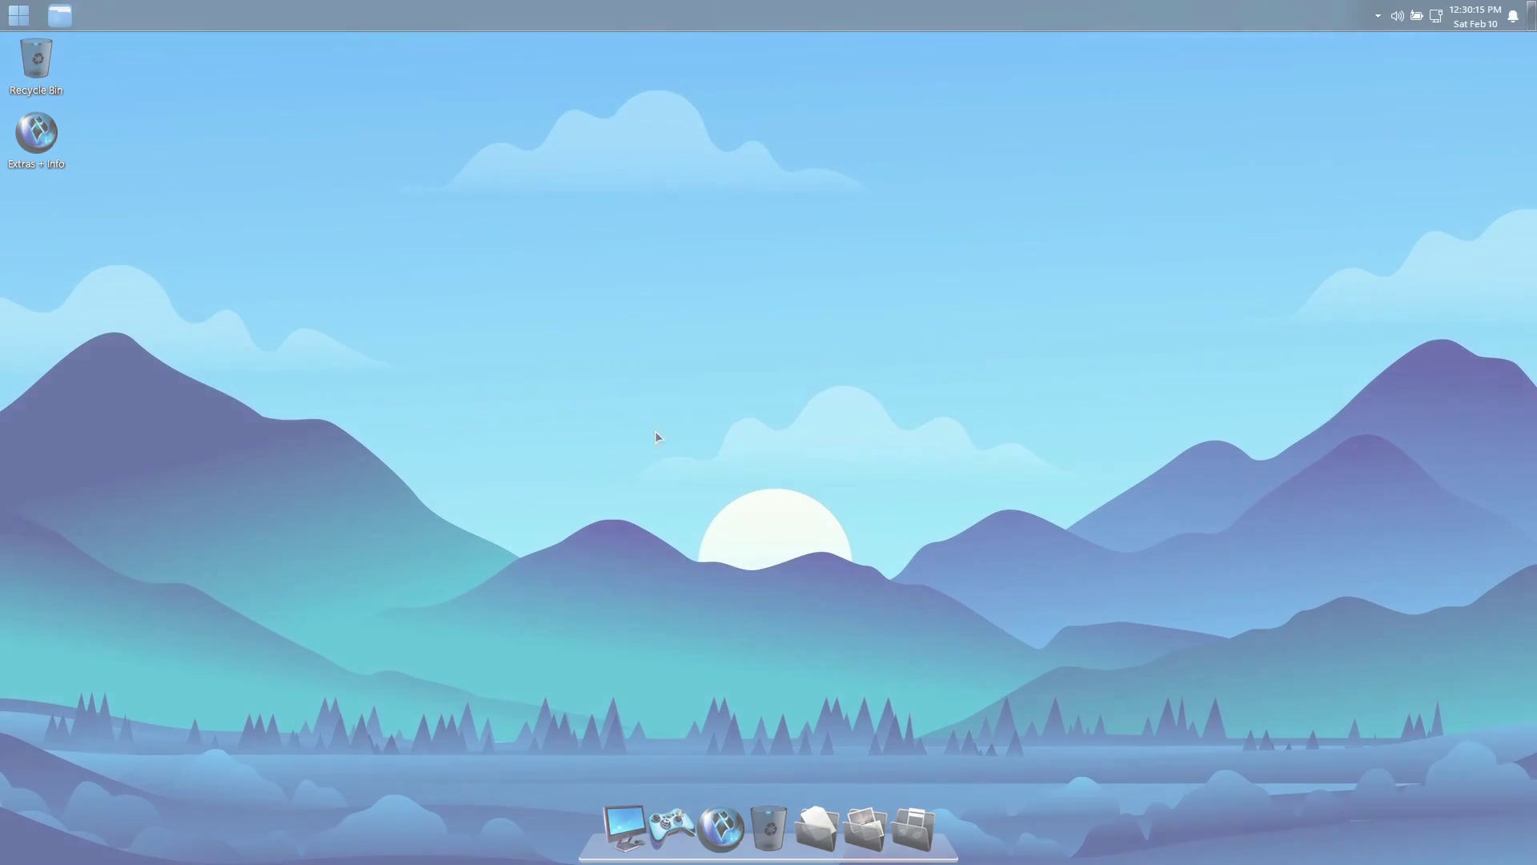
Open the Themes page of the Personalization settings and move the Settings window aside to expose the desktop.
right_click(650, 432)
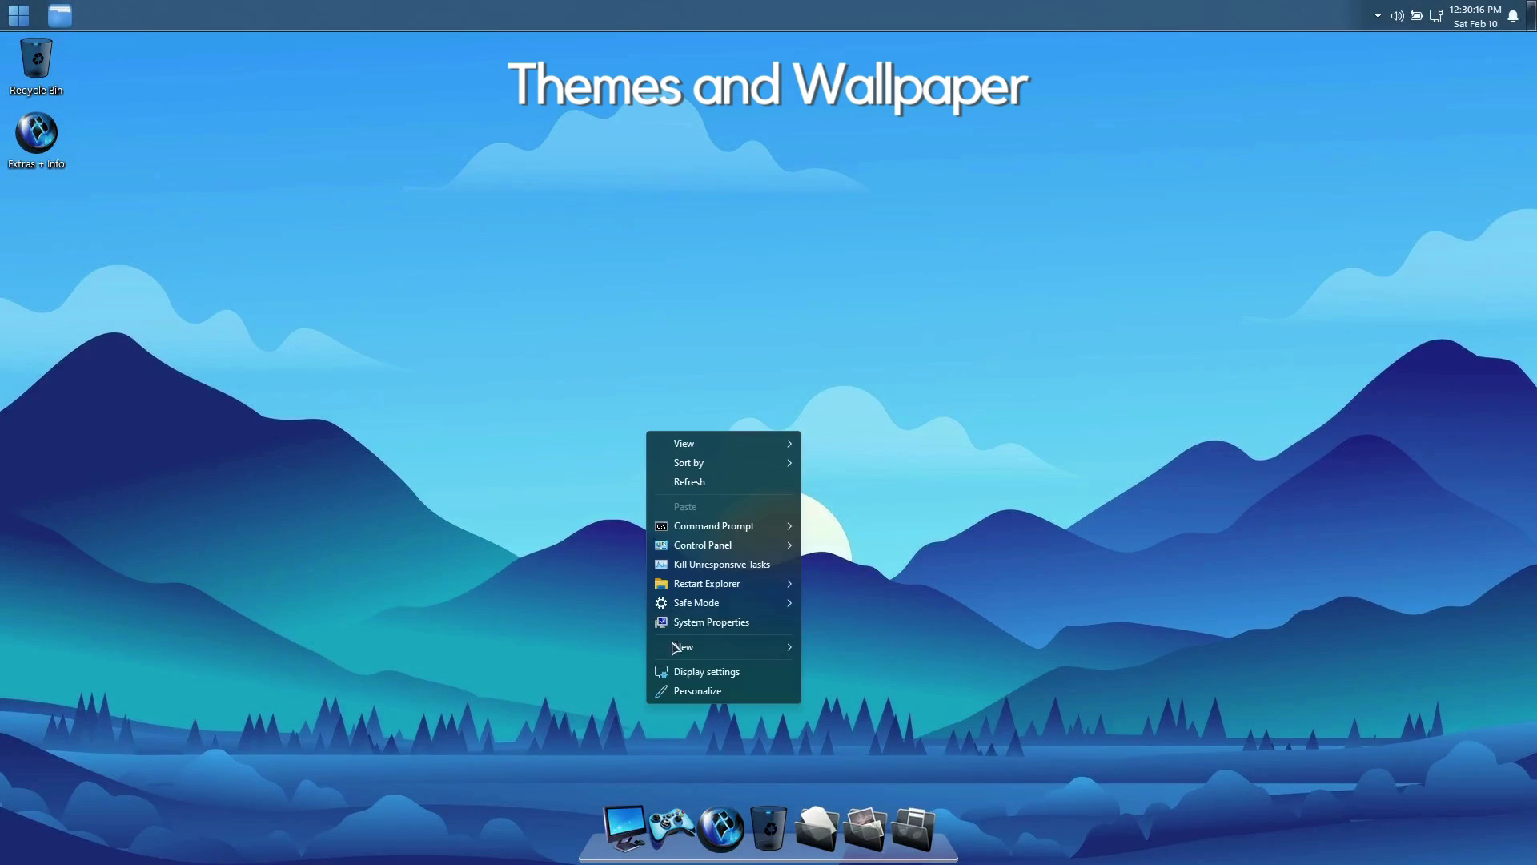
click(695, 691)
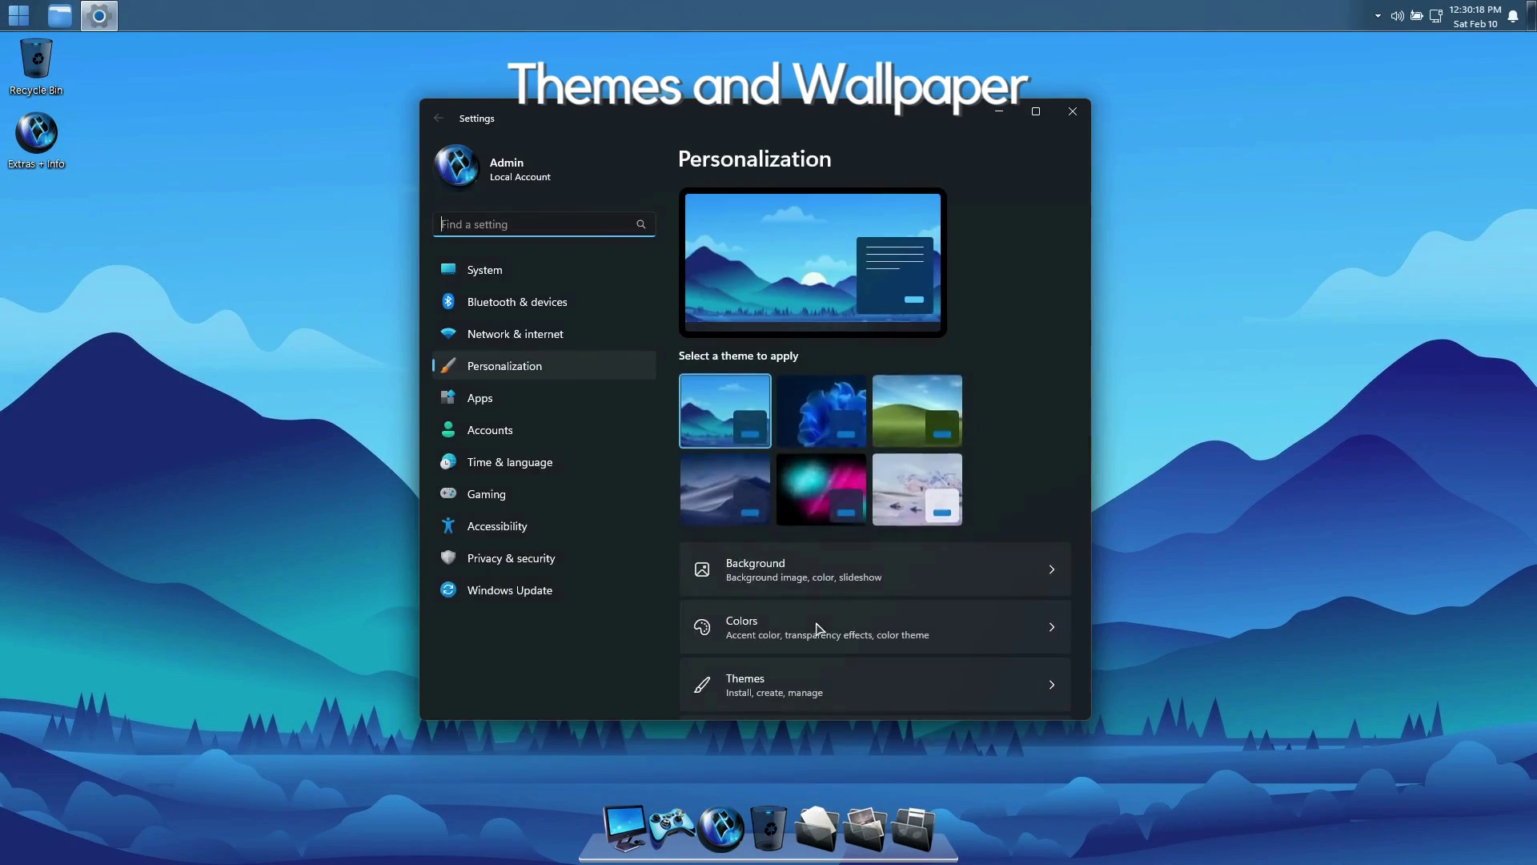
click(514, 374)
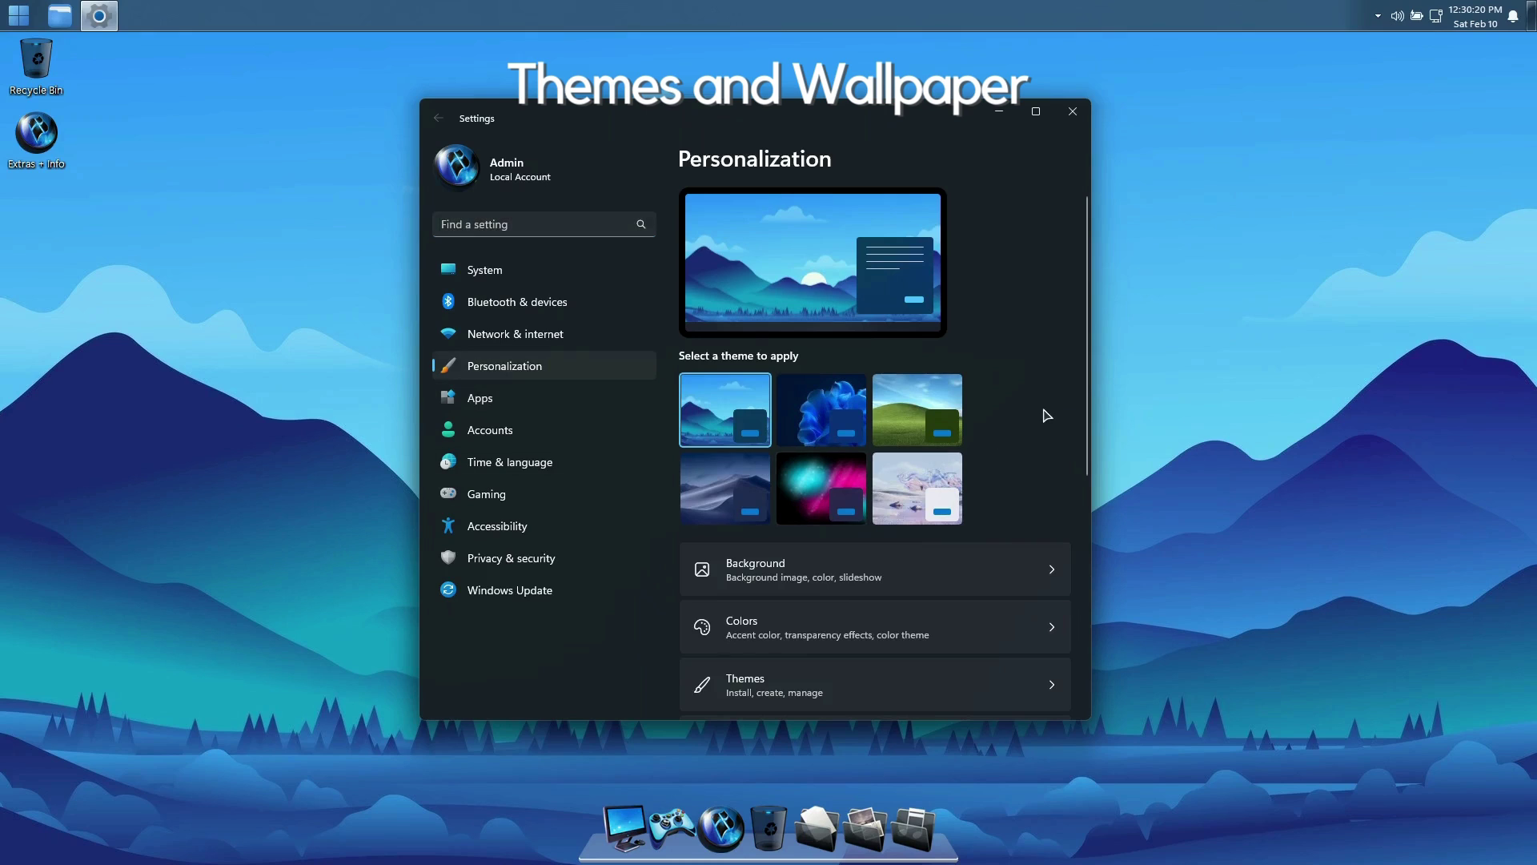
scroll(1042, 418, down, 3)
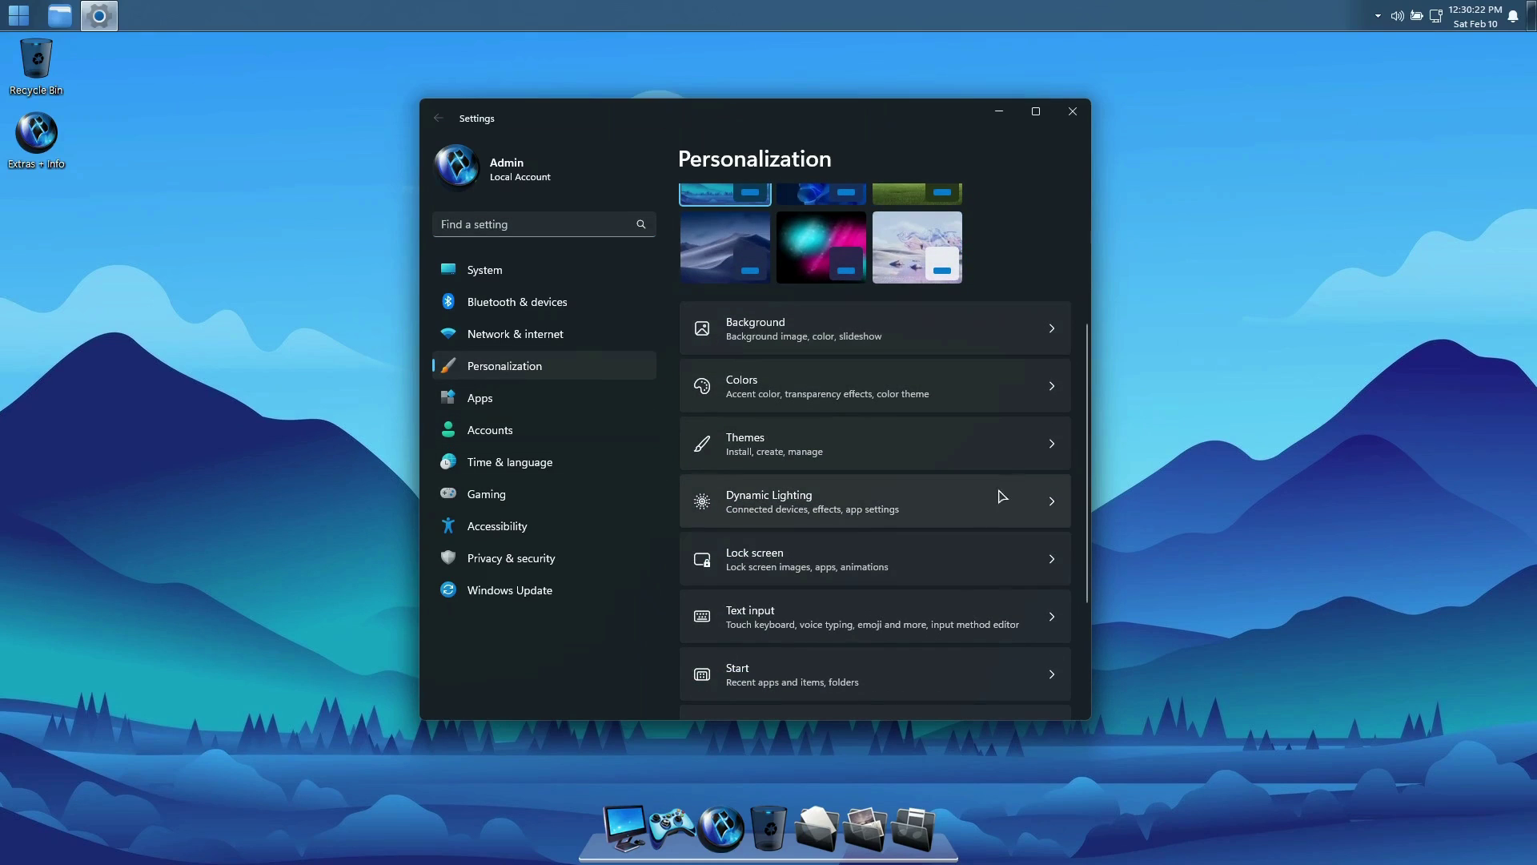
click(1000, 434)
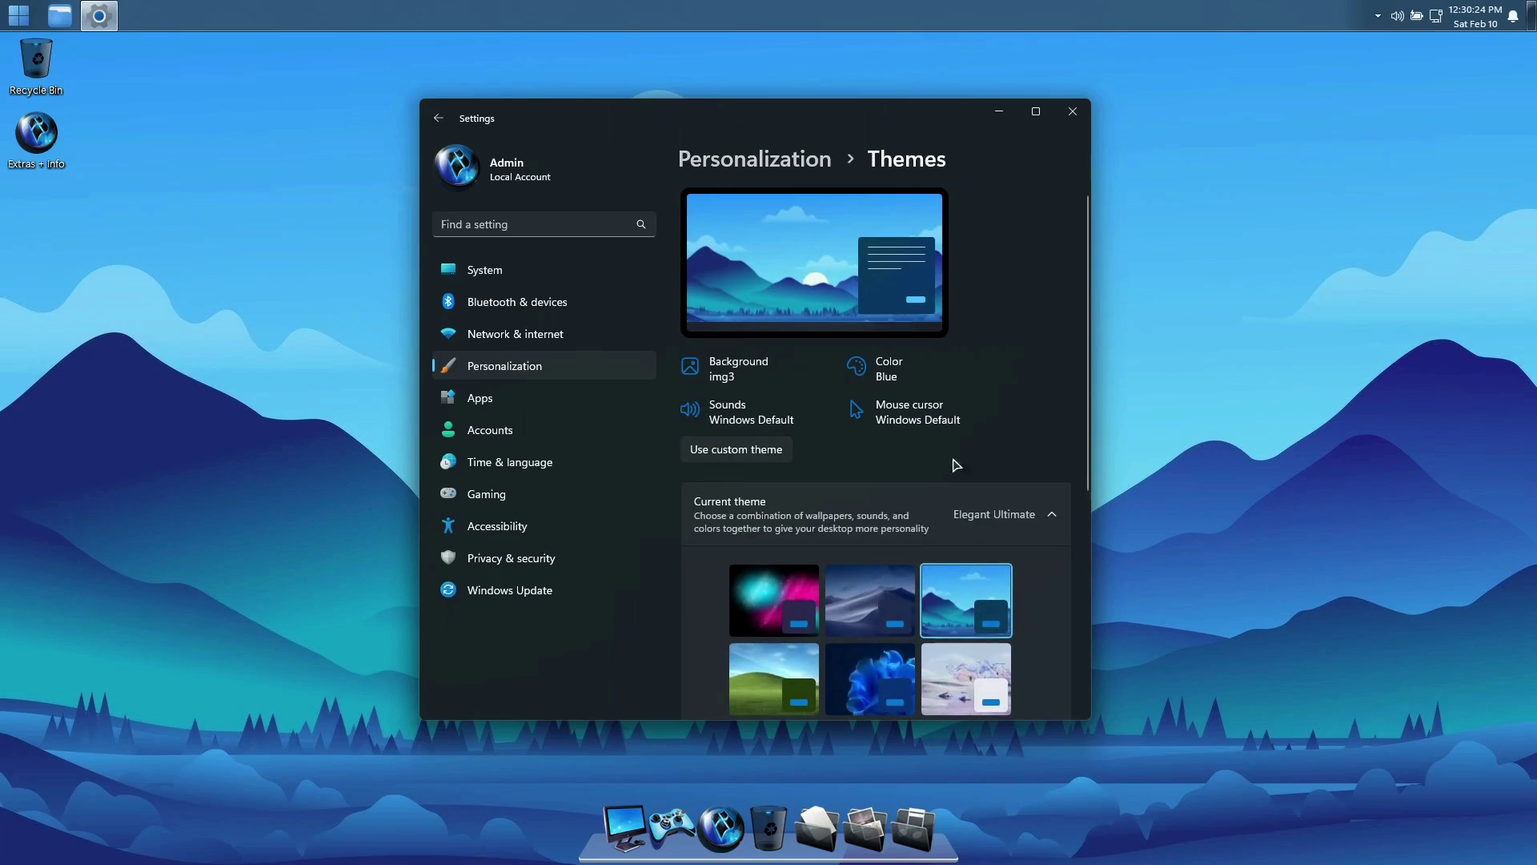
scroll(871, 542, down, 2)
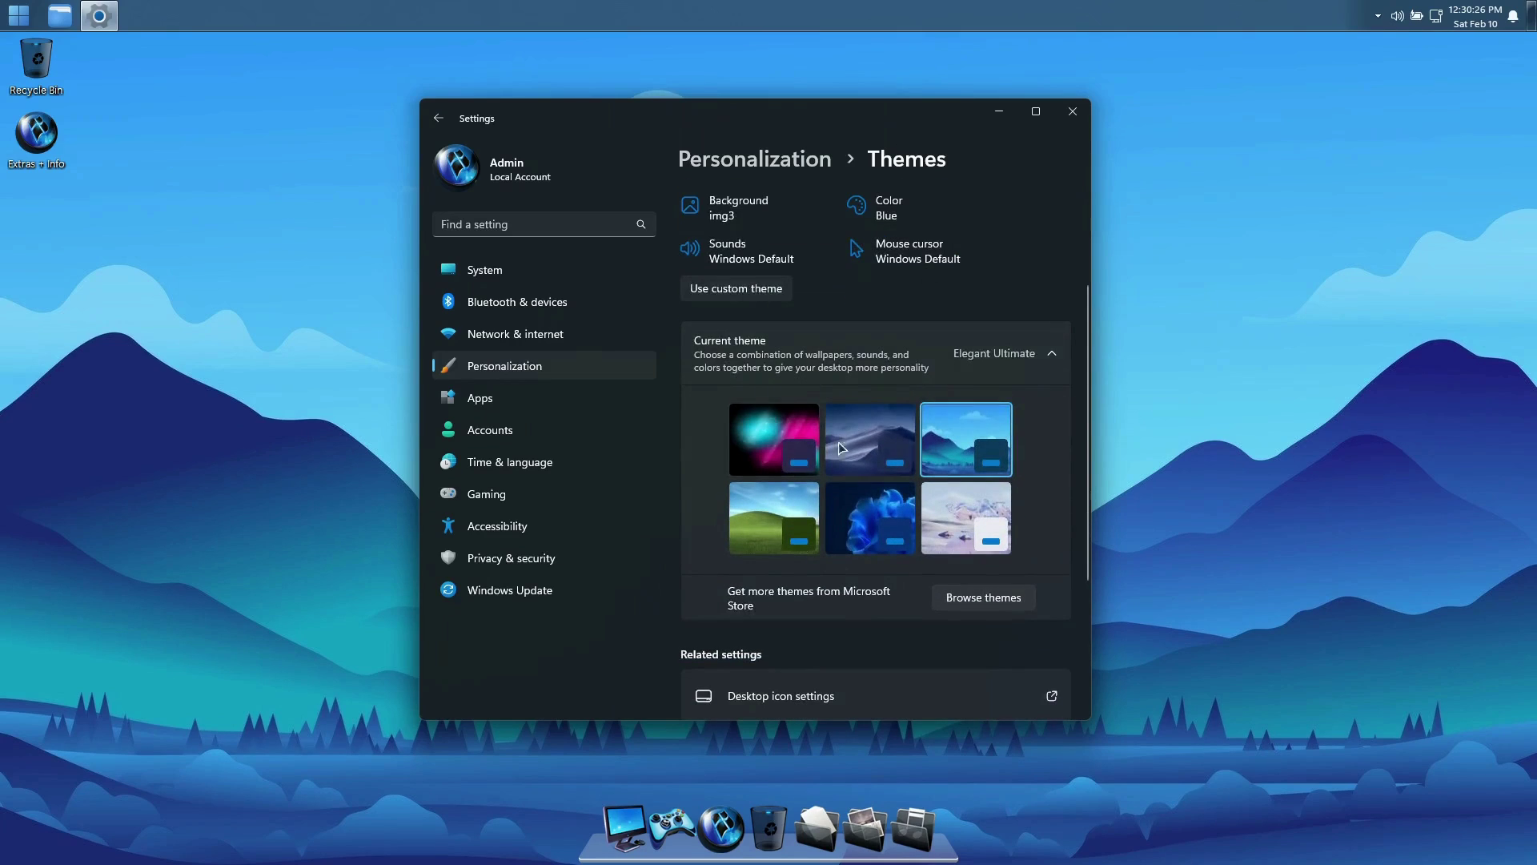
drag(883, 128, 202, 303)
scroll(118, 538, down, 1)
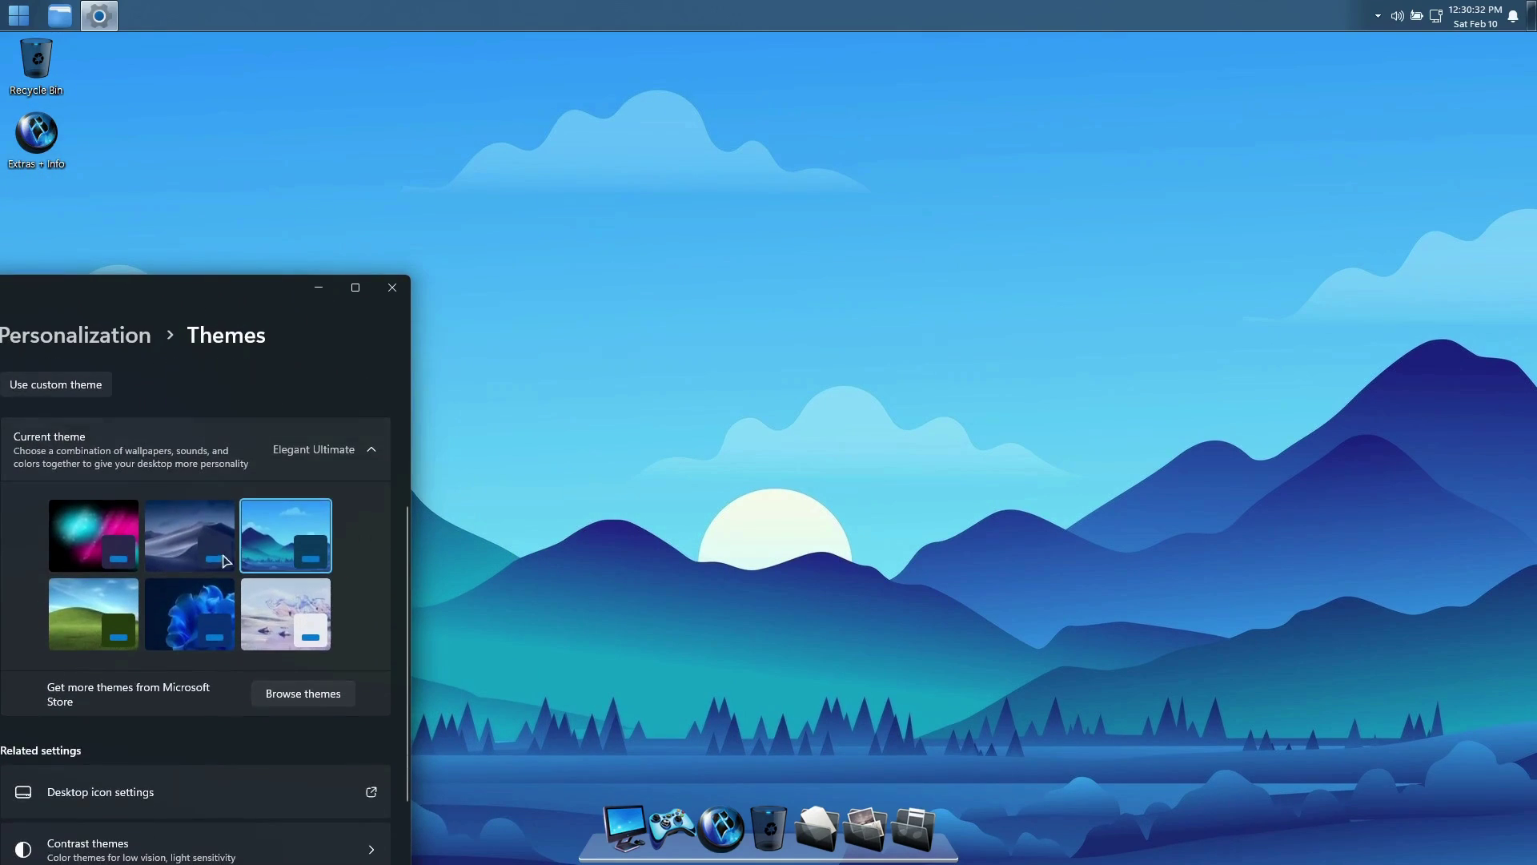
Try out the Elegant Crystal, Elegant Black, Elegant Retro, Windows Dark and Windows Light themes one after another.
click(109, 535)
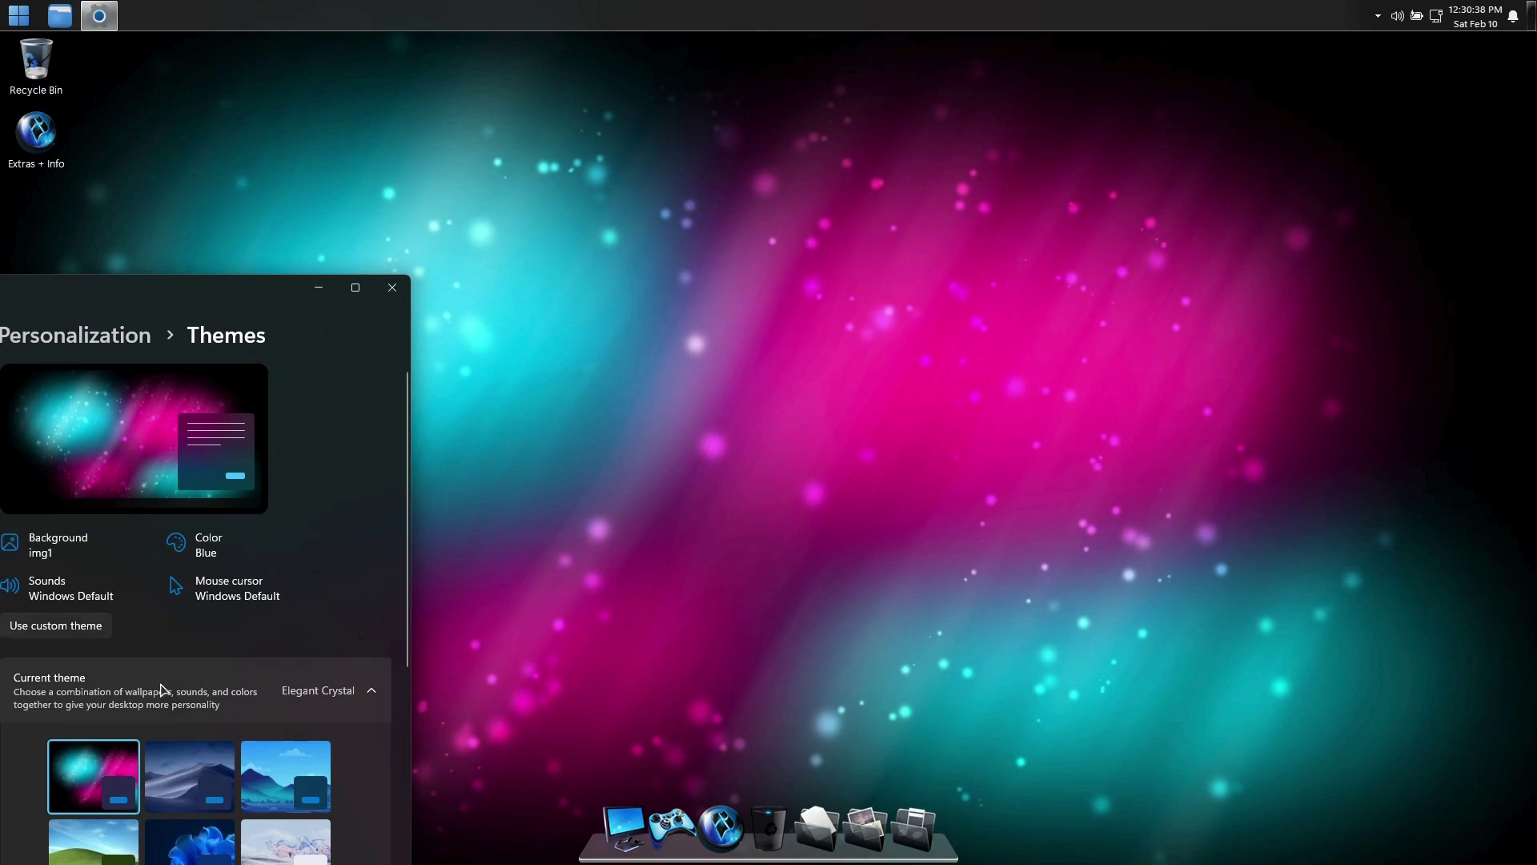
click(192, 762)
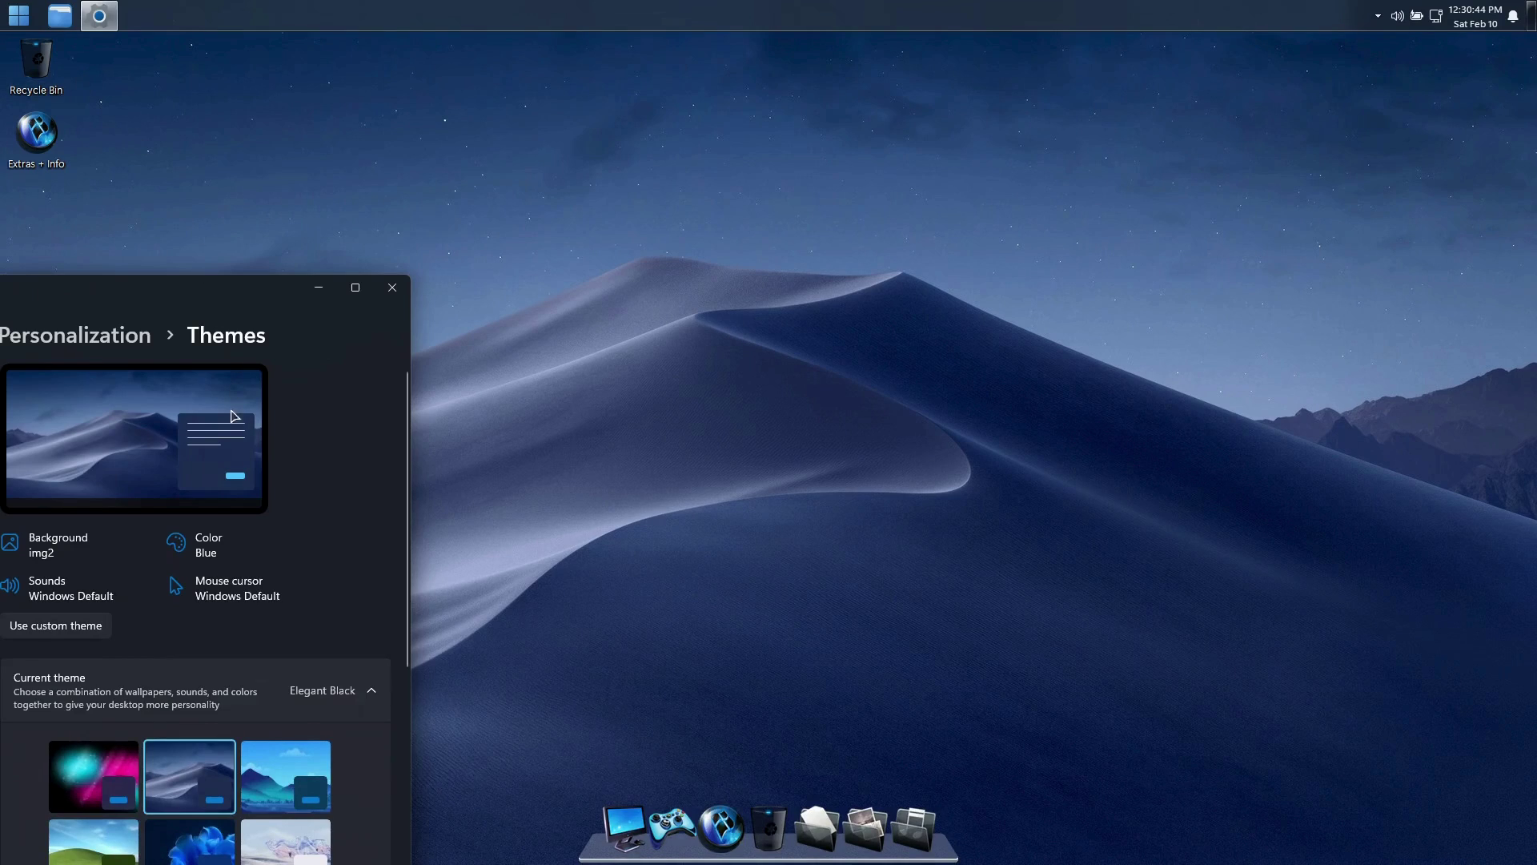
scroll(266, 701, down, 1)
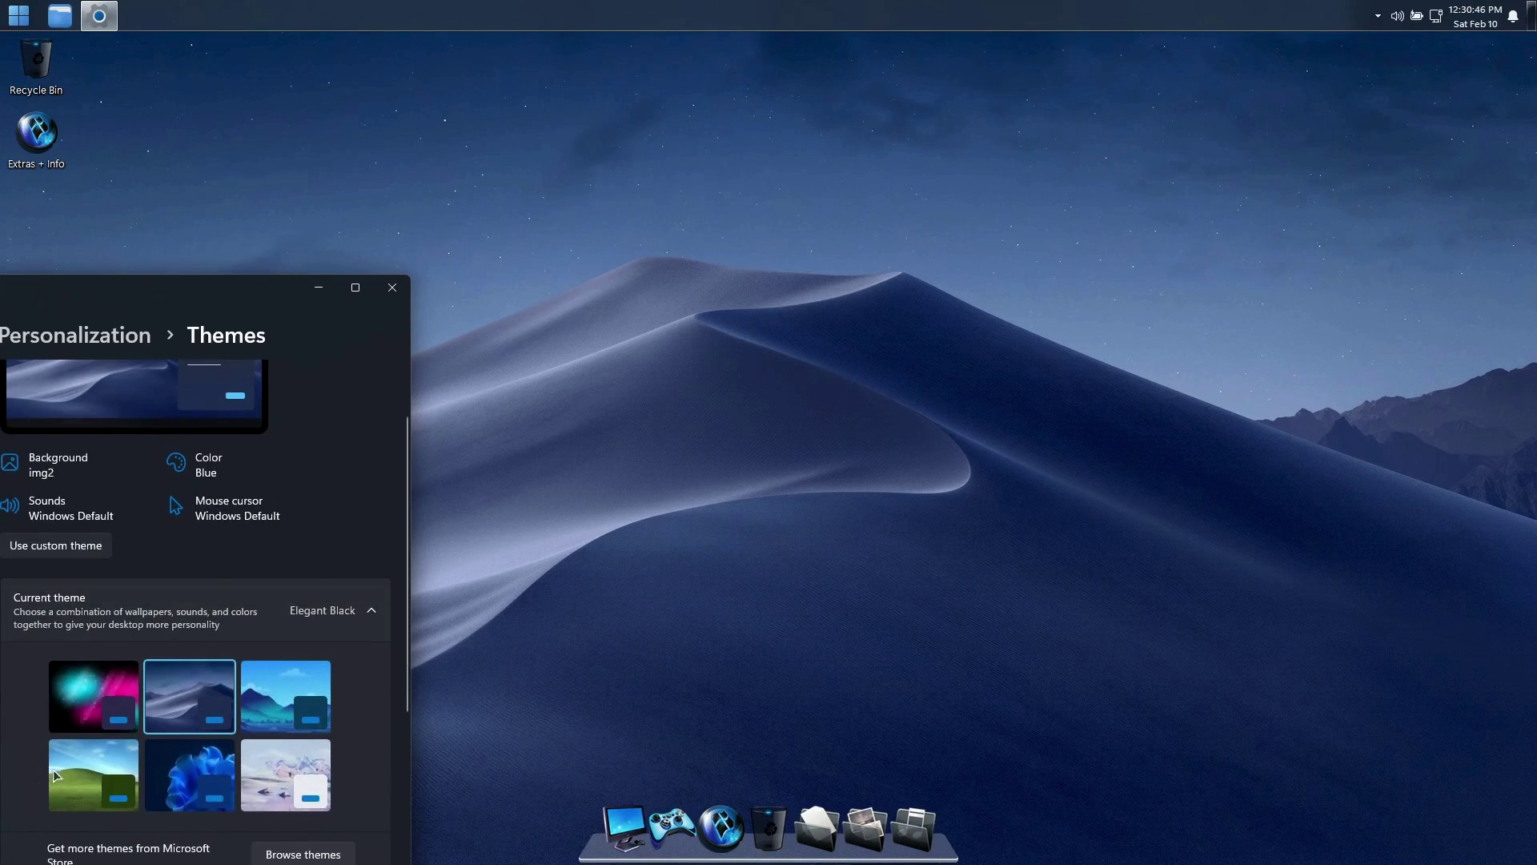
click(95, 765)
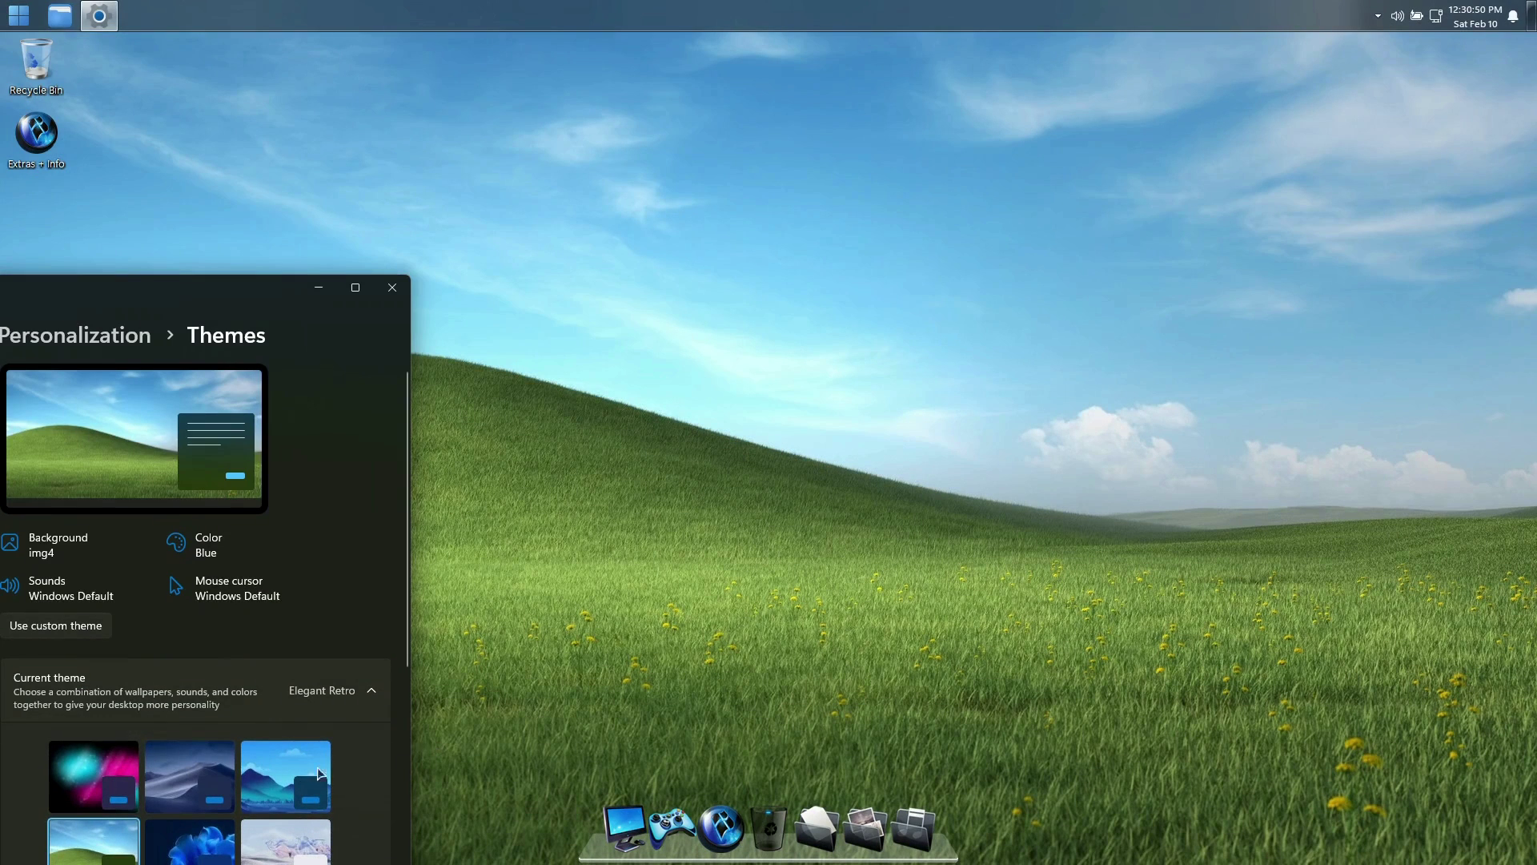
scroll(287, 762, down, 1)
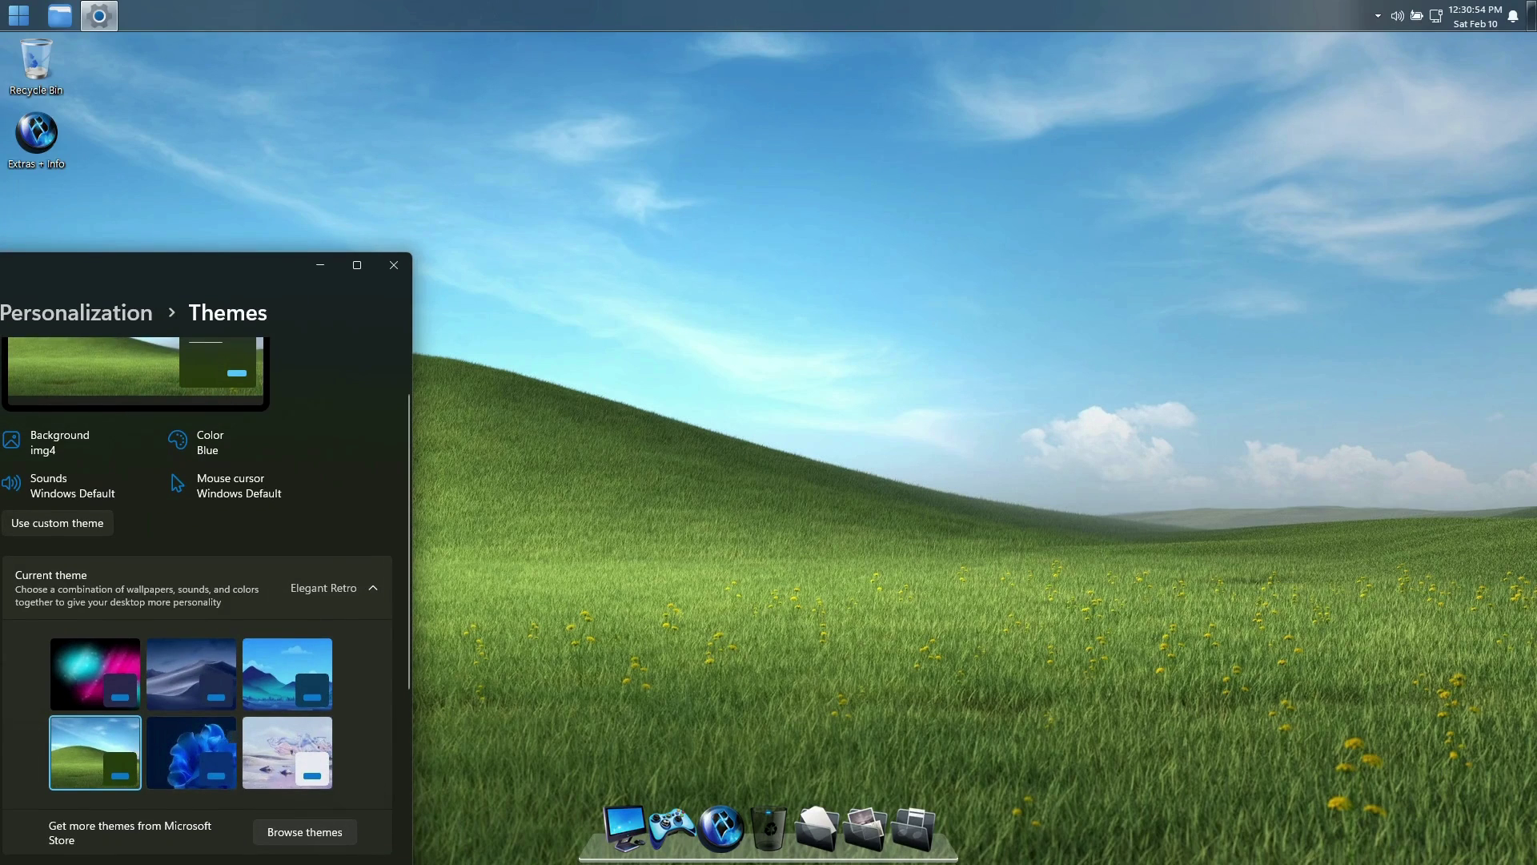
click(229, 735)
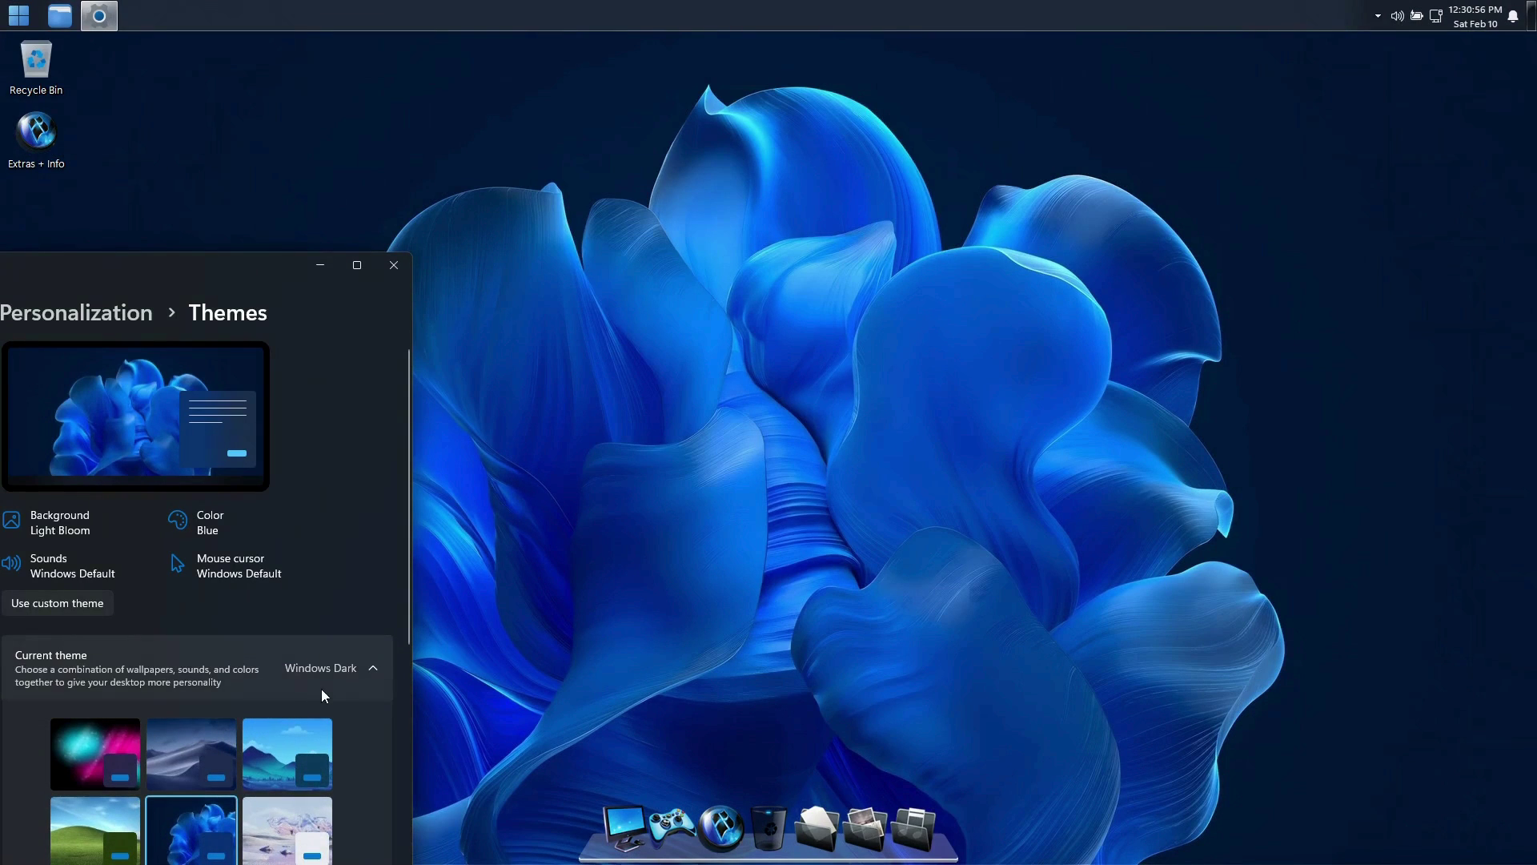
scroll(322, 695, down, 1)
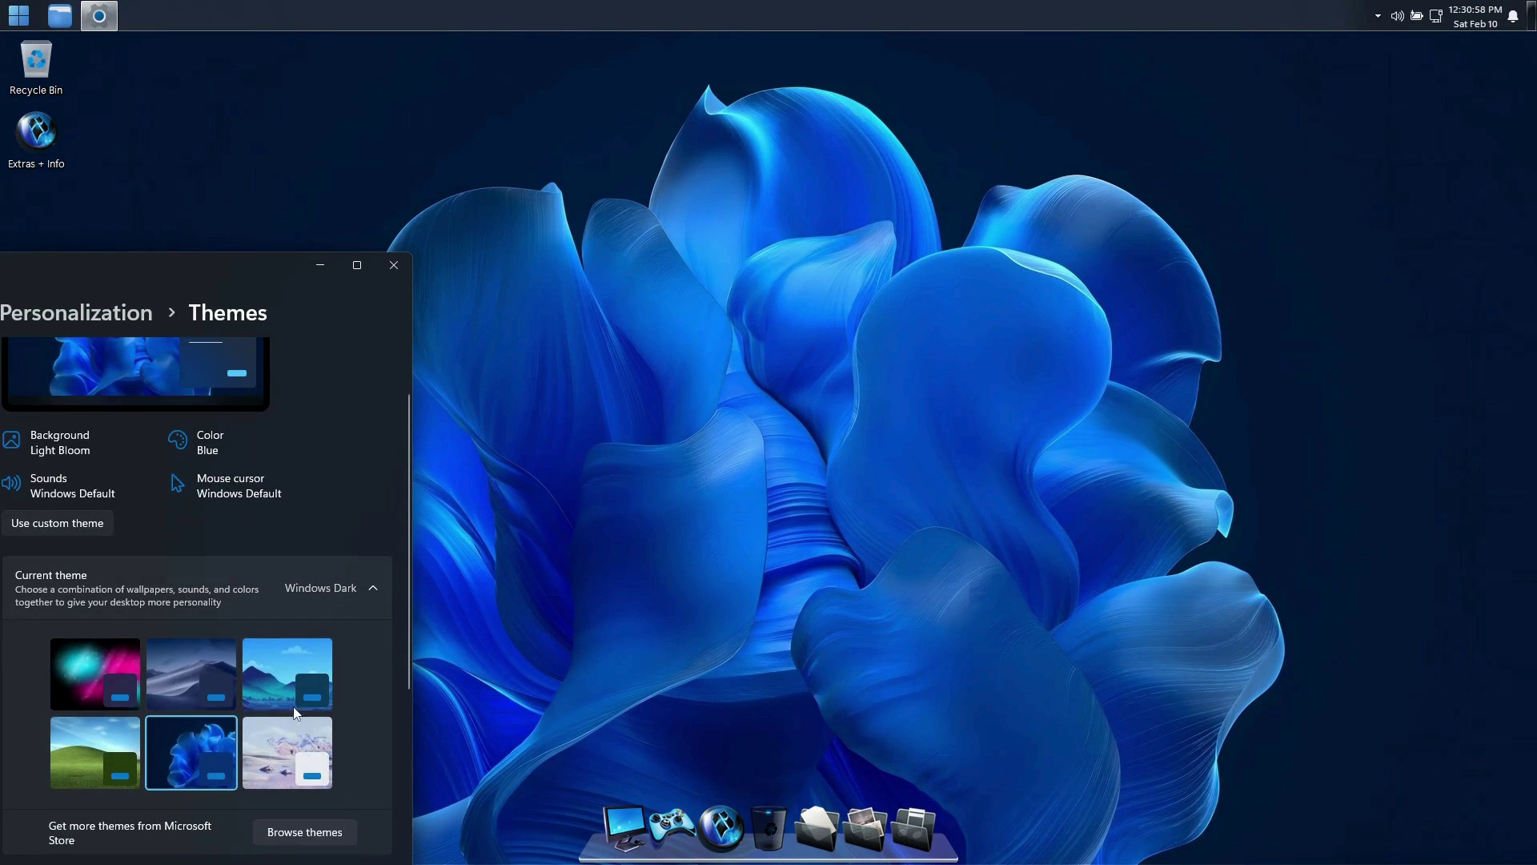
click(292, 724)
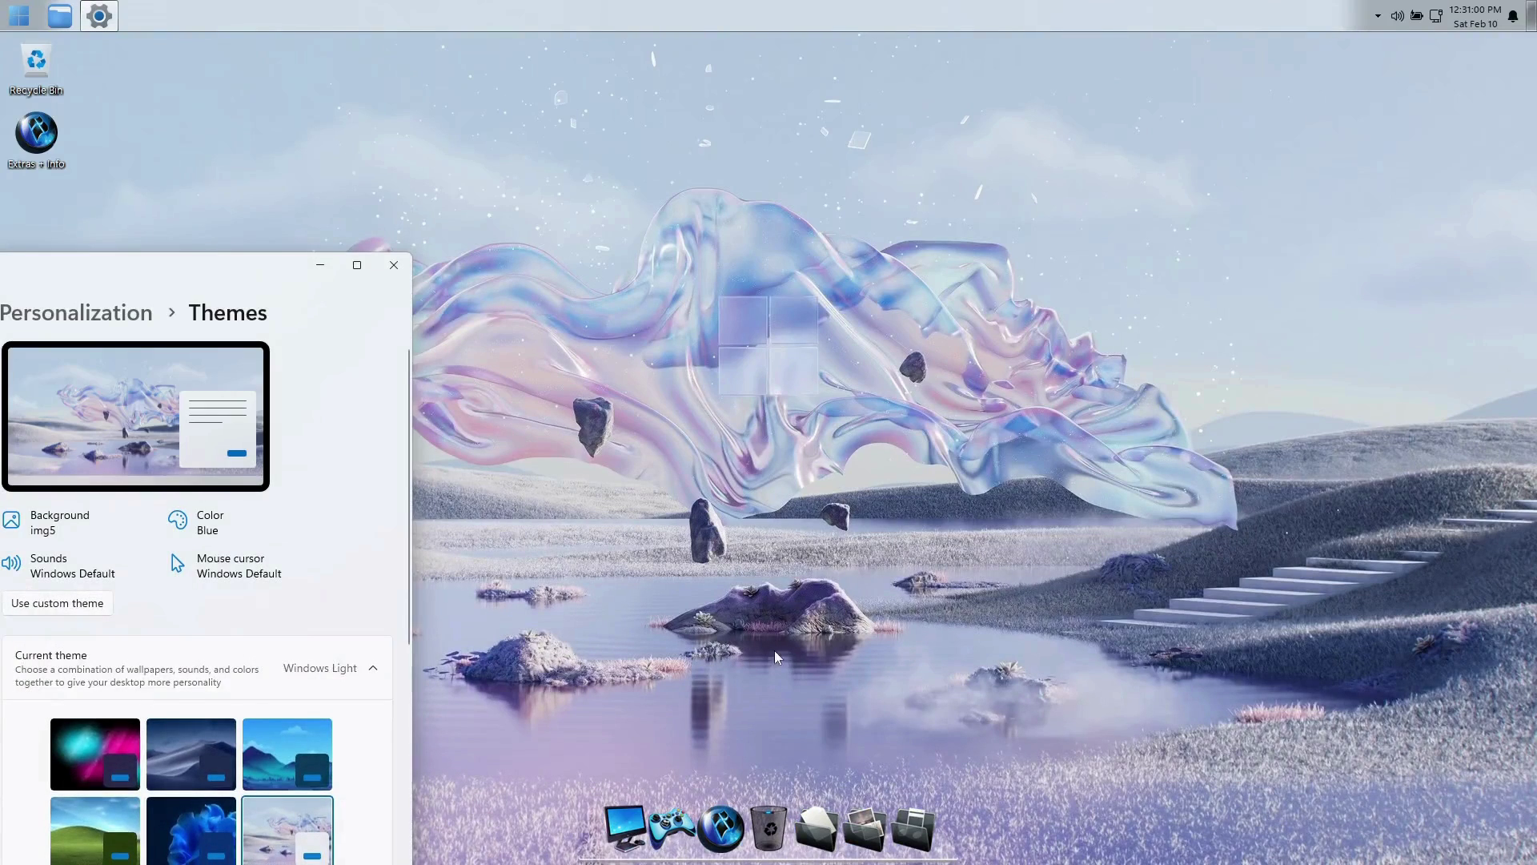
scroll(241, 677, down, 1)
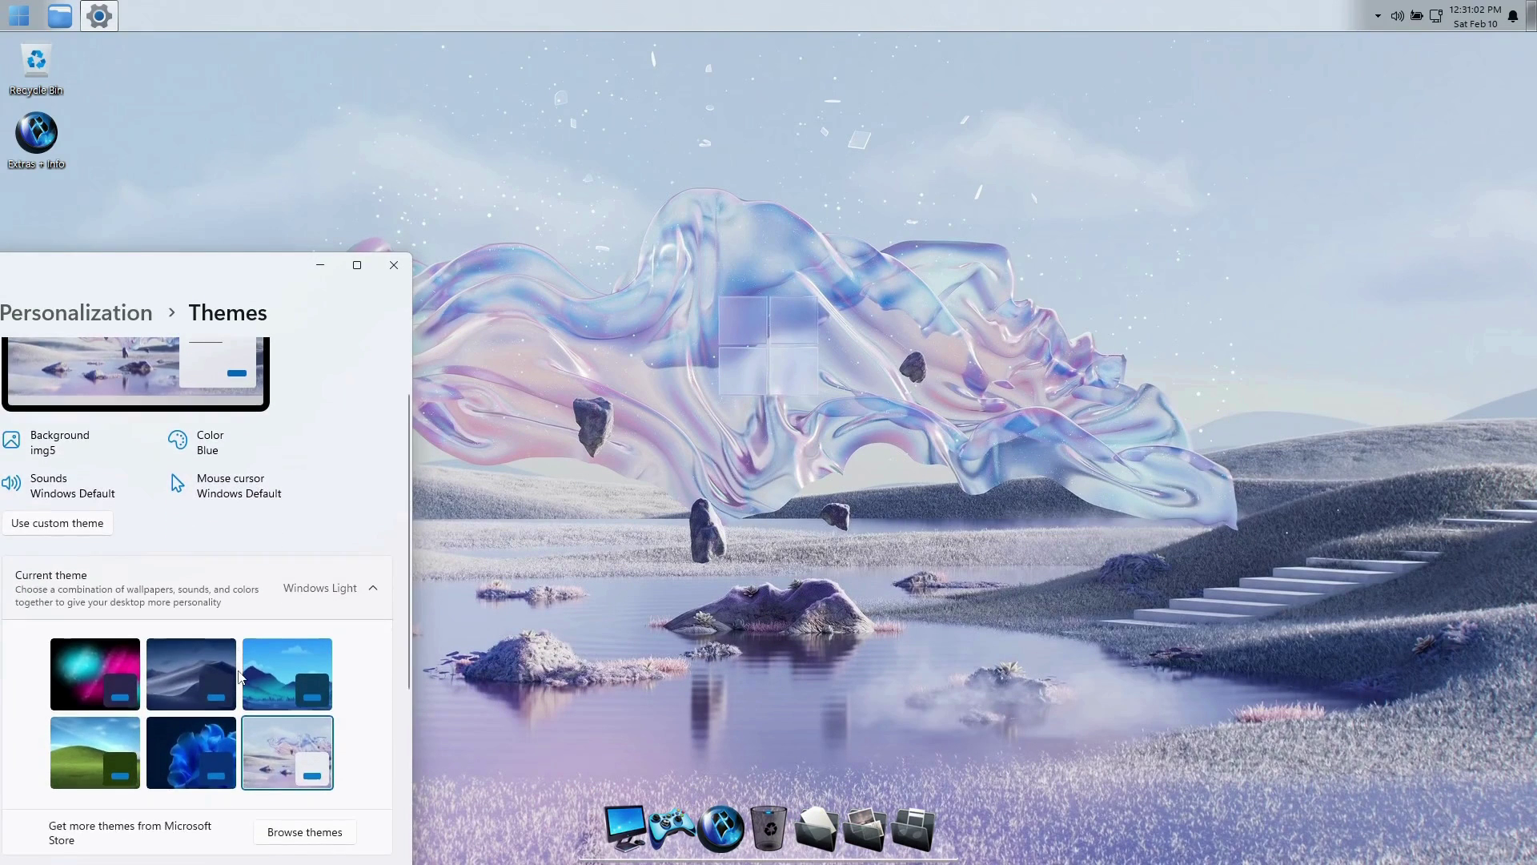
Apply the Elegant Ultimate theme and close the Settings window.
click(289, 655)
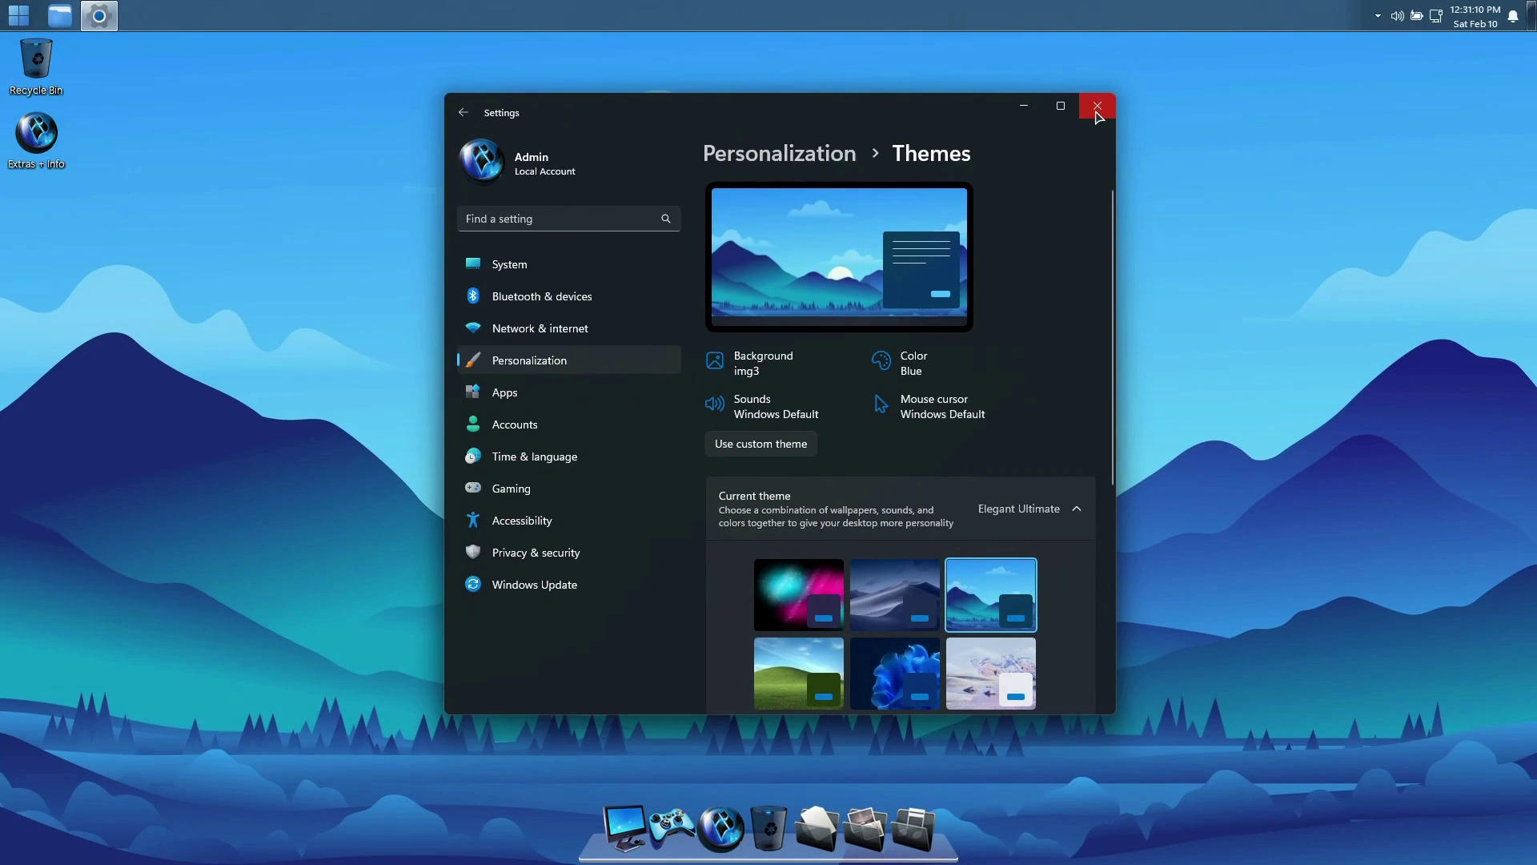
click(1097, 107)
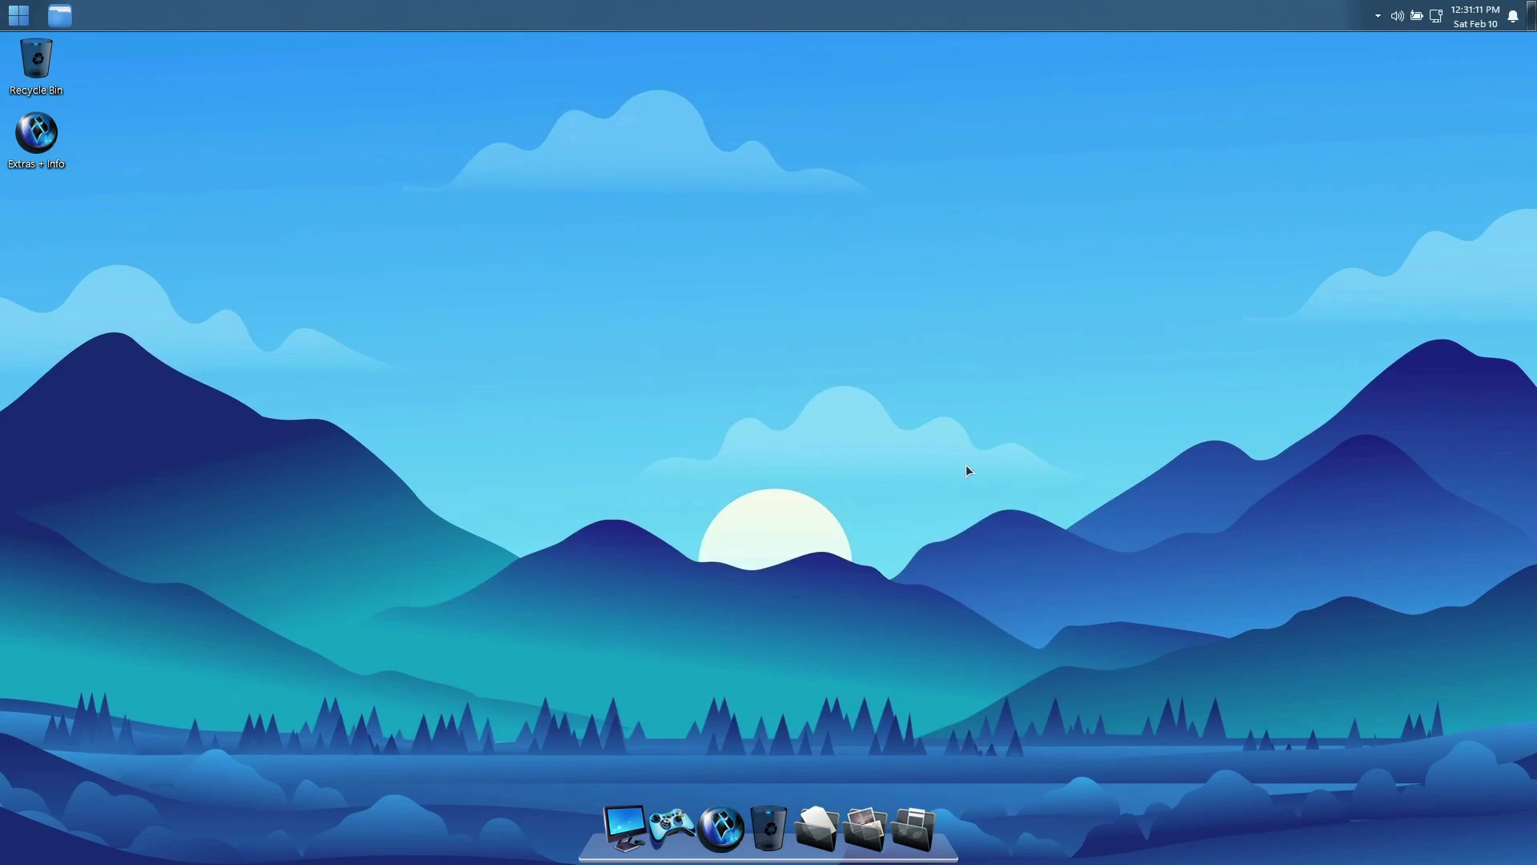
Open the Wallpaper folder from the Optional extras folder and move its window aside to expose the desktop.
click(721, 825)
click(723, 533)
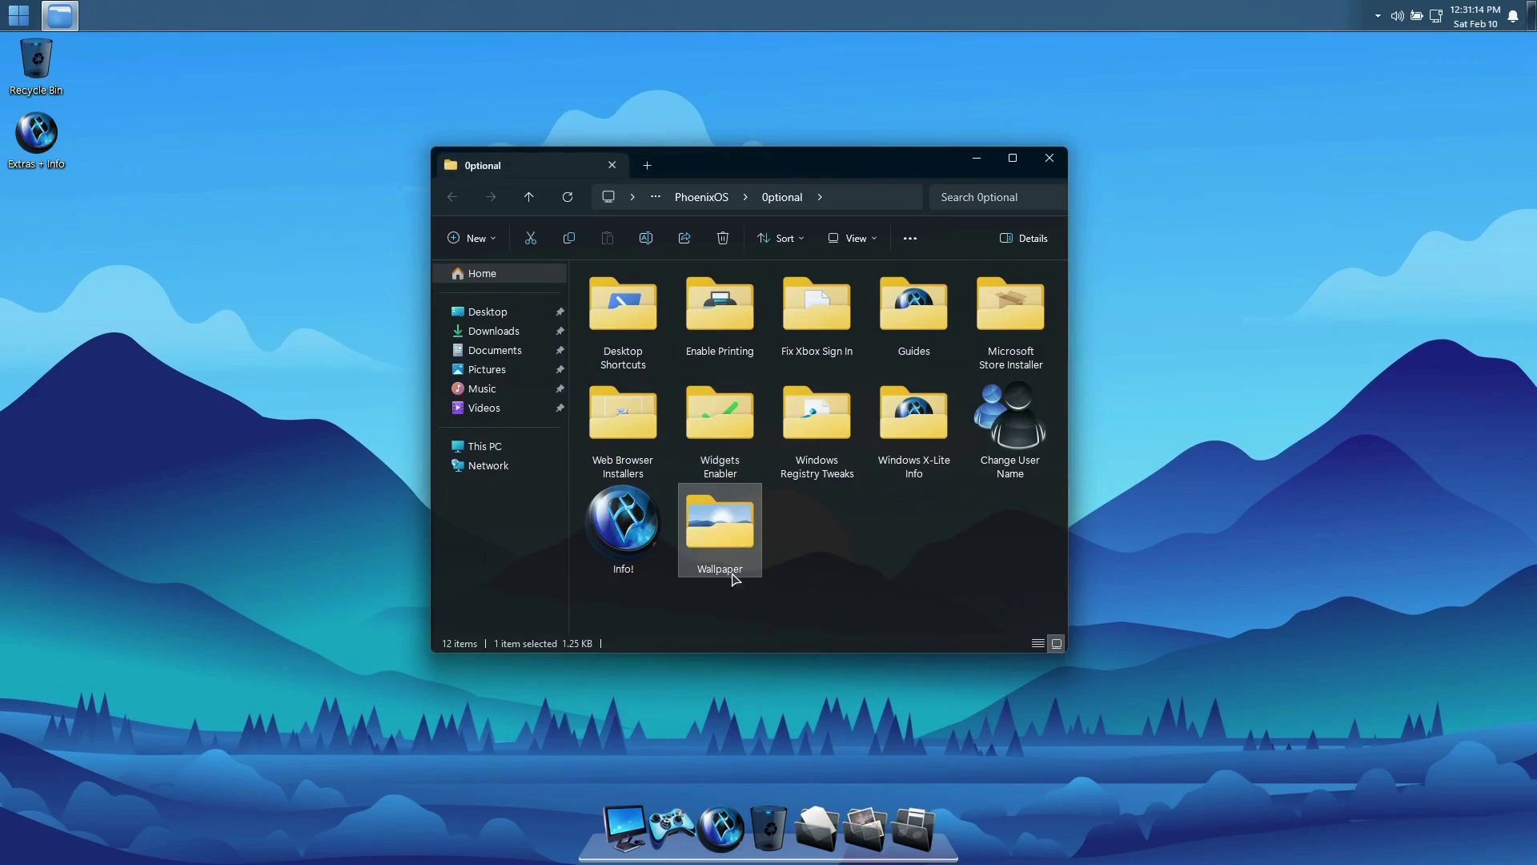
double_click(727, 534)
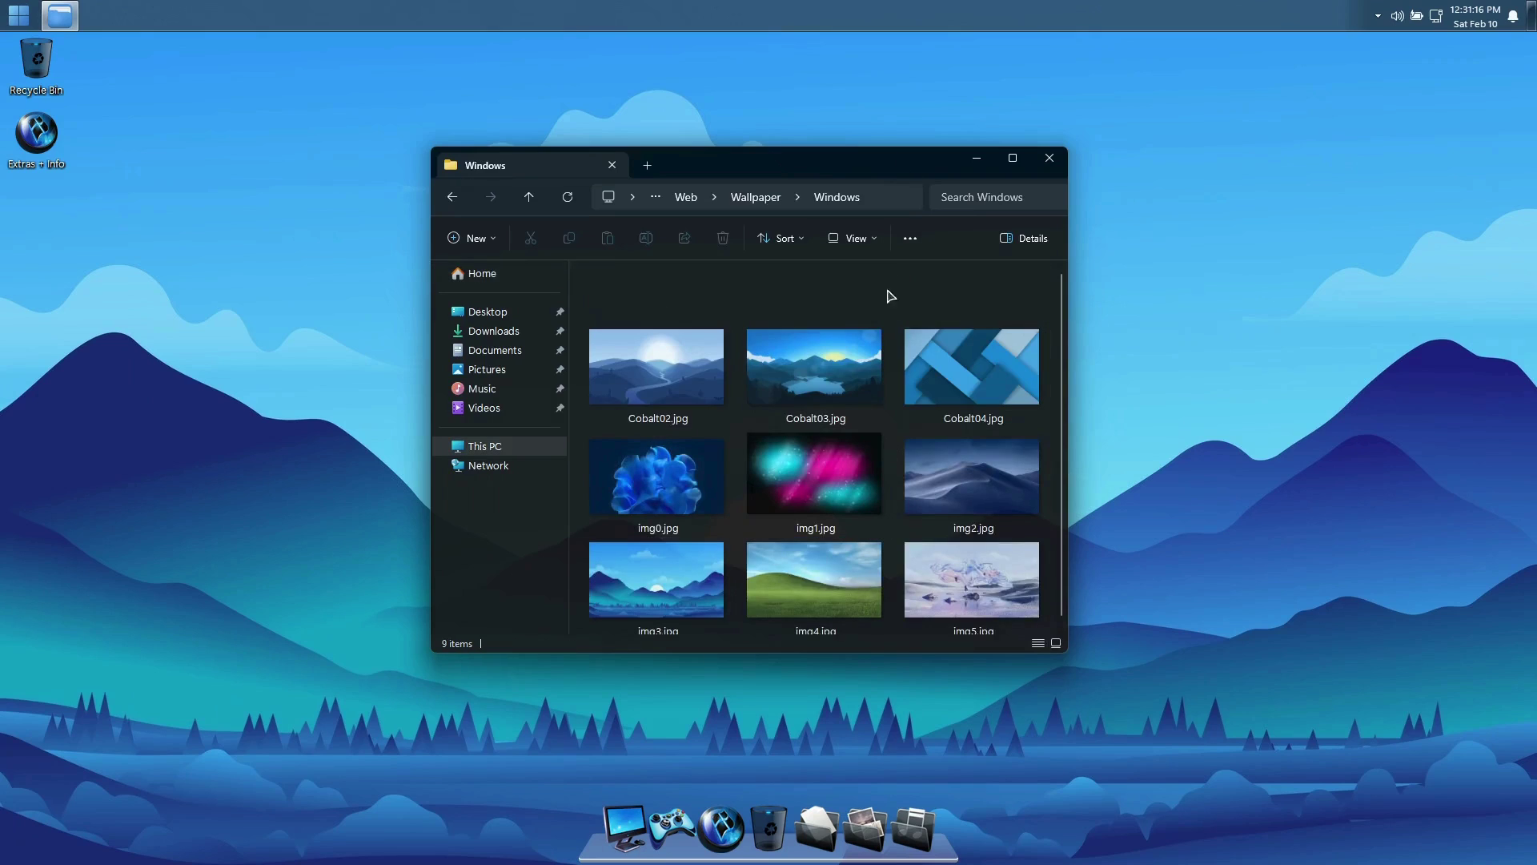
click(568, 197)
drag(847, 166, 416, 48)
Try out Cobalt02.jpg and Cobalt03.jpg as desktop backgrounds, moving the folder window further out of the way.
right_click(256, 197)
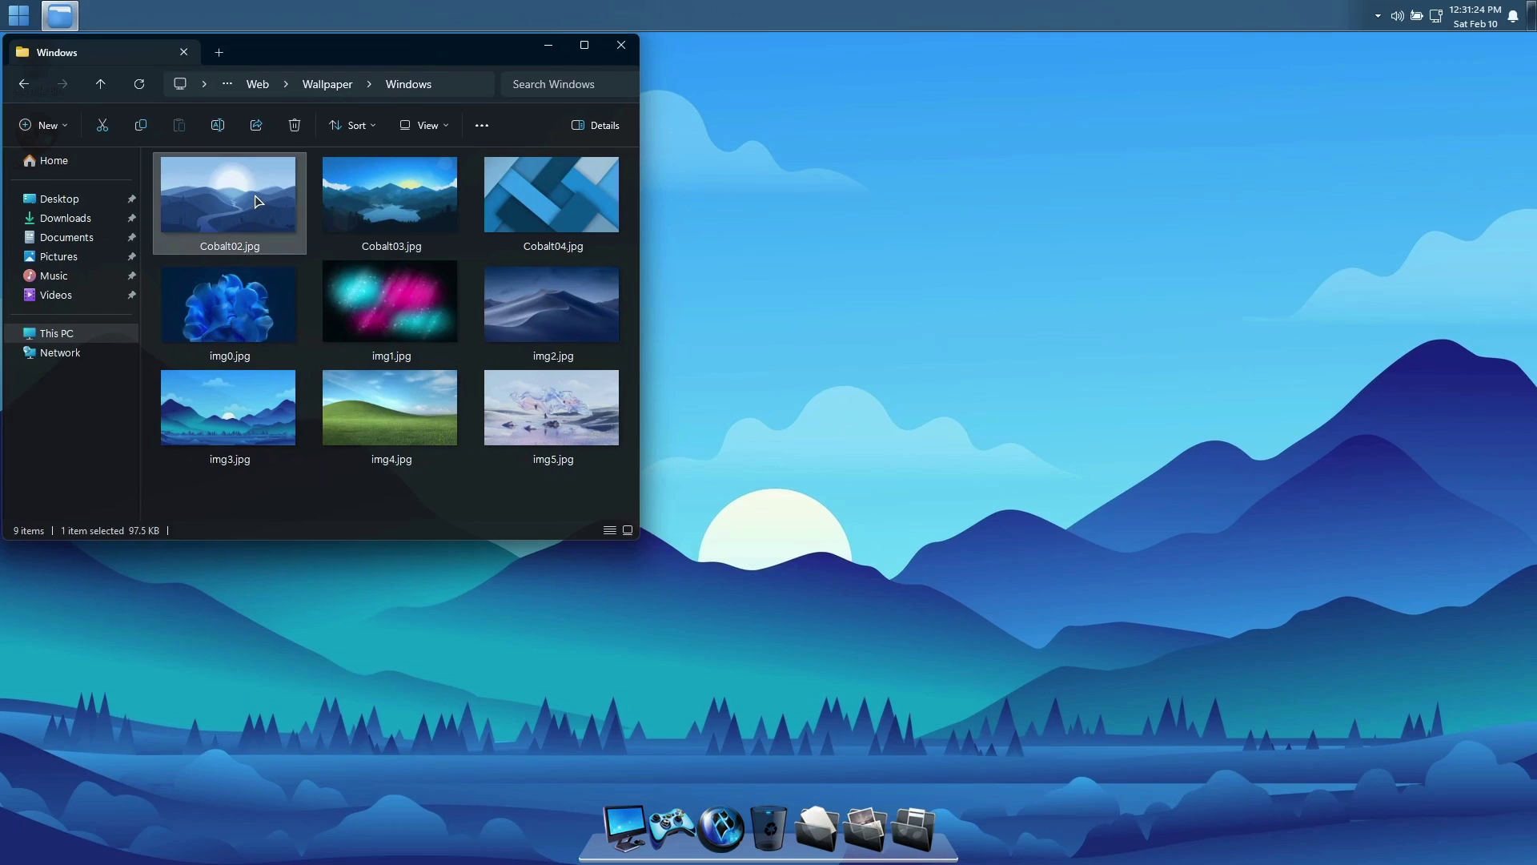
click(293, 229)
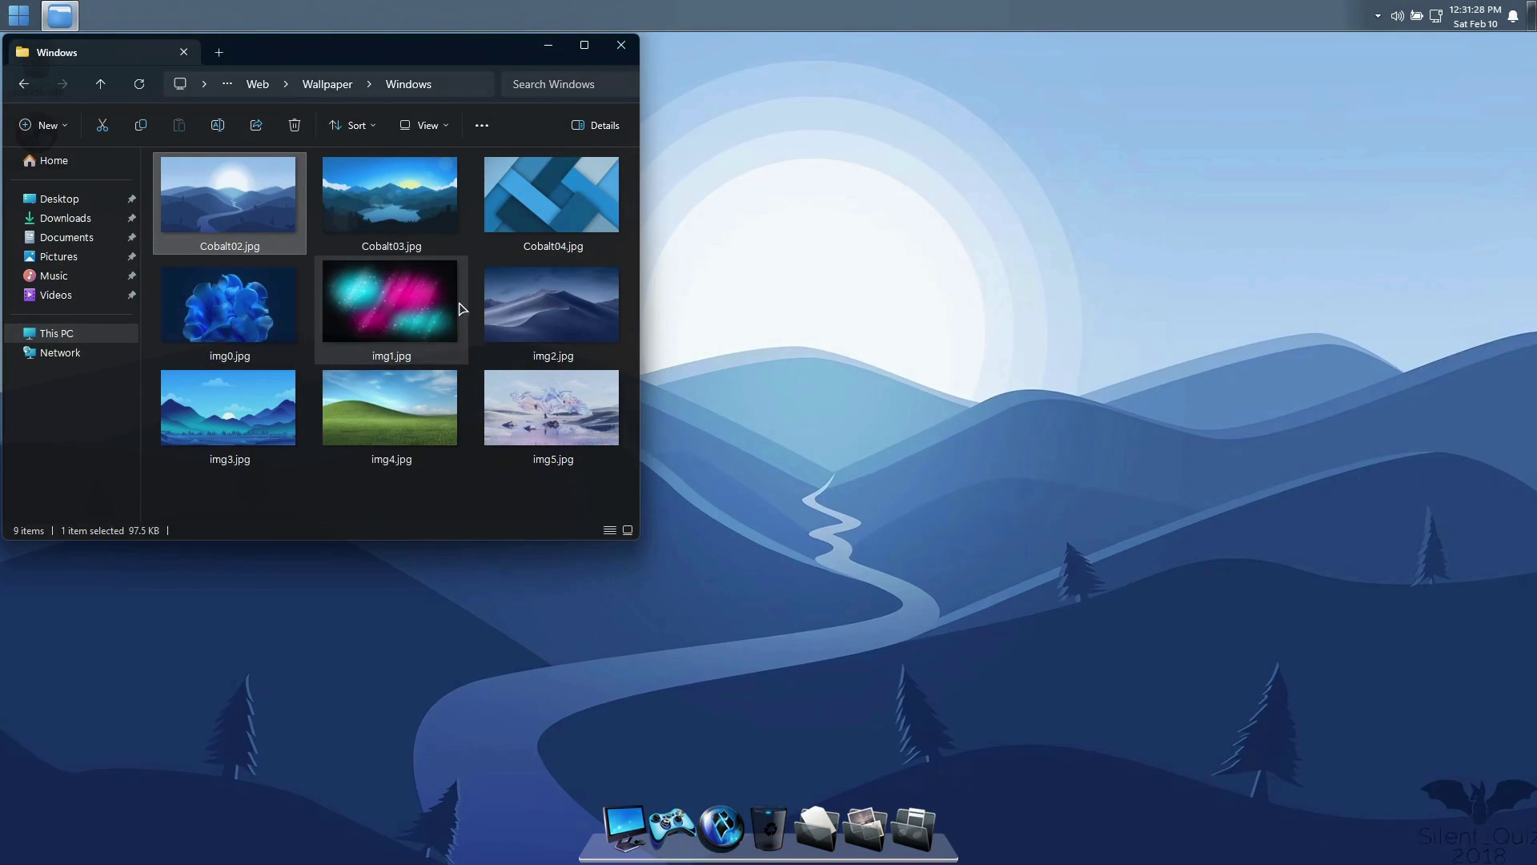
right_click(424, 186)
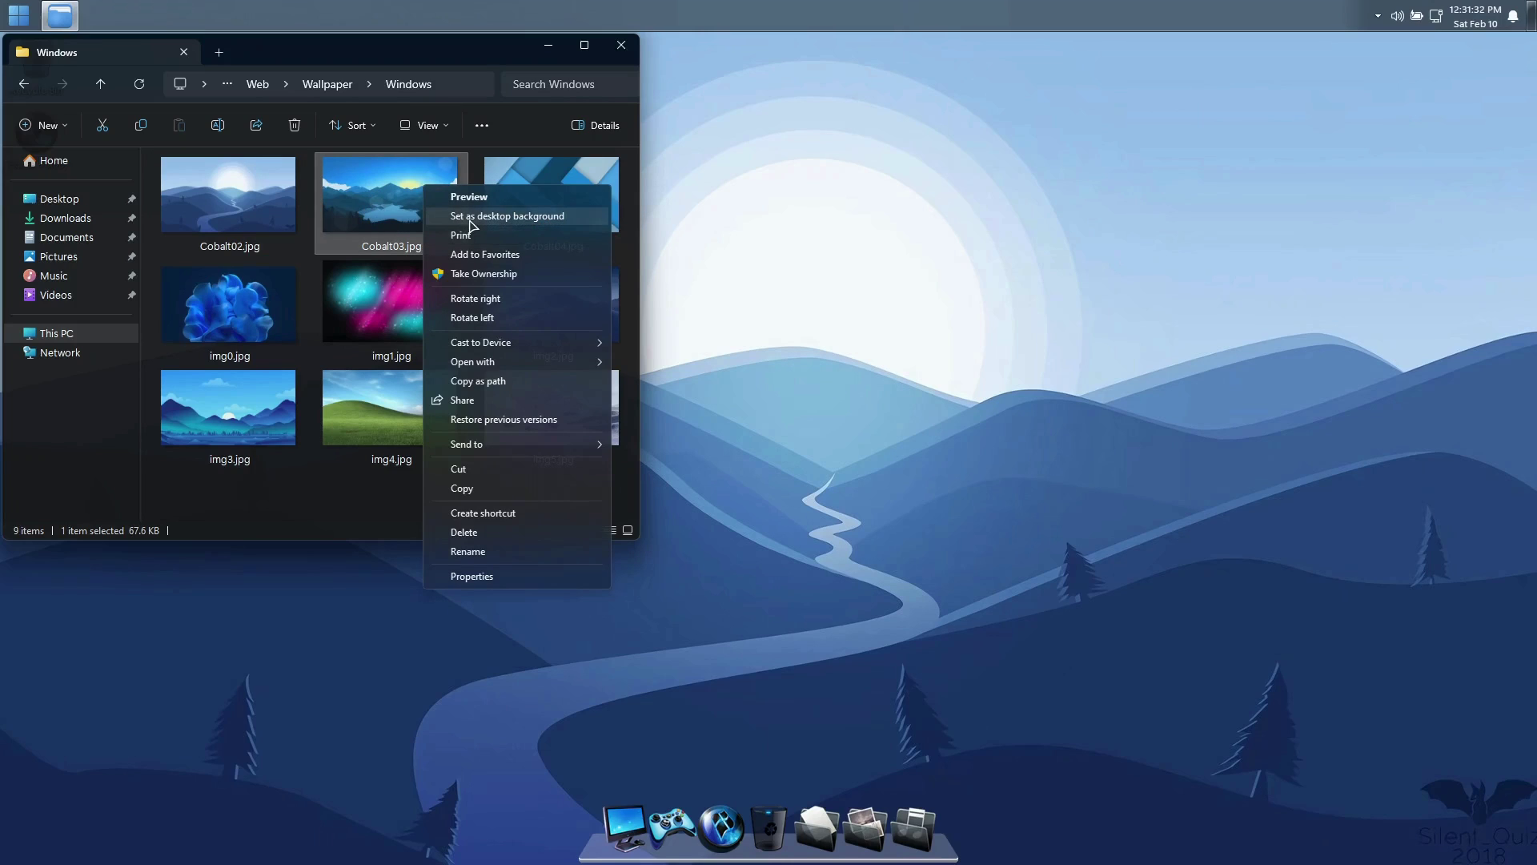
click(472, 216)
drag(486, 66, 333, 47)
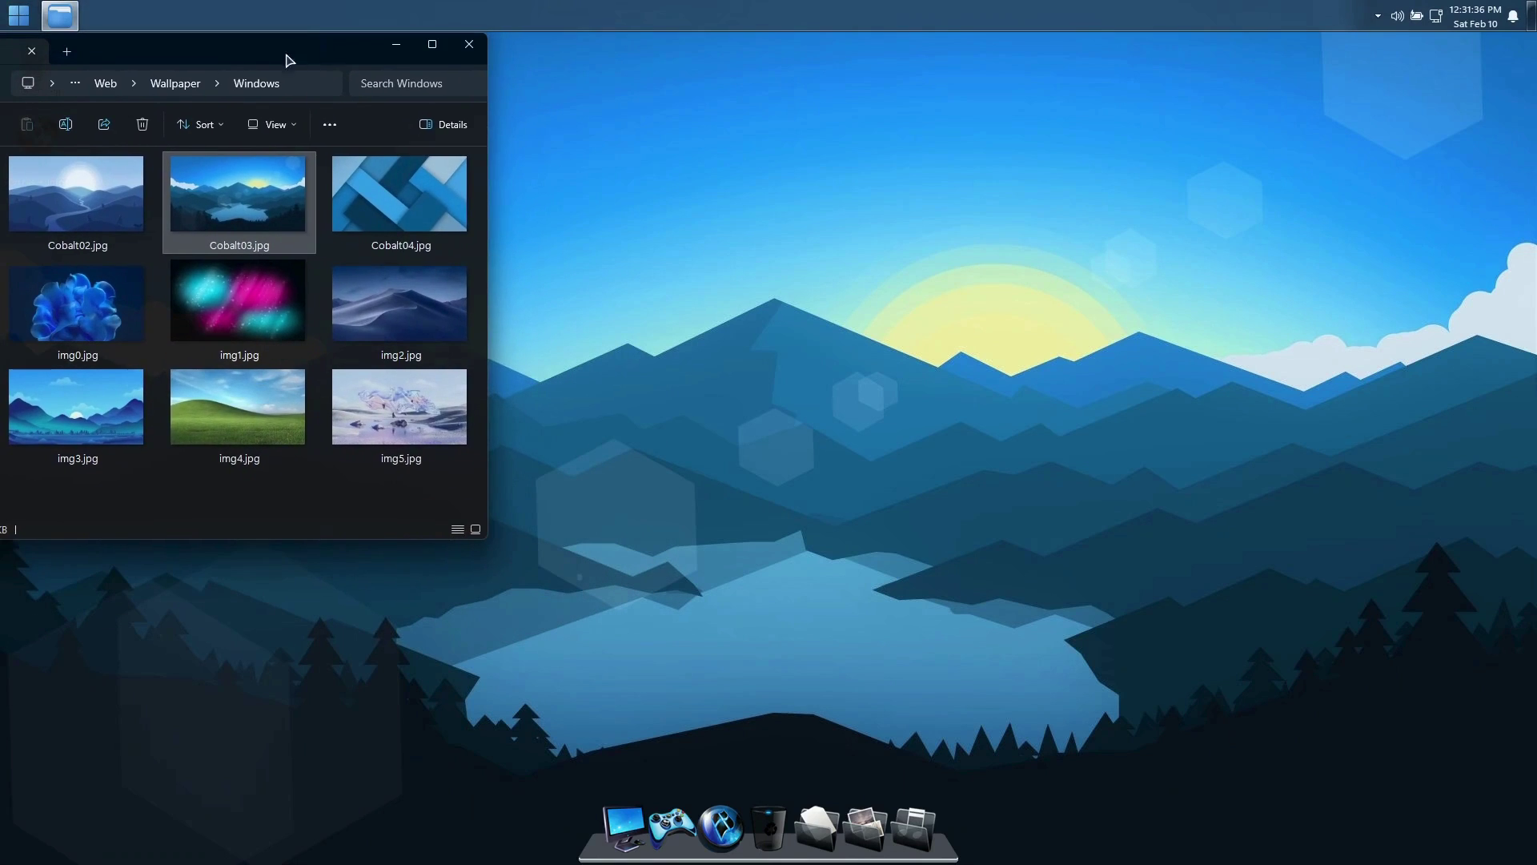
Set Cobalt04.jpg as the desktop background and close the wallpaper folder window.
right_click(395, 189)
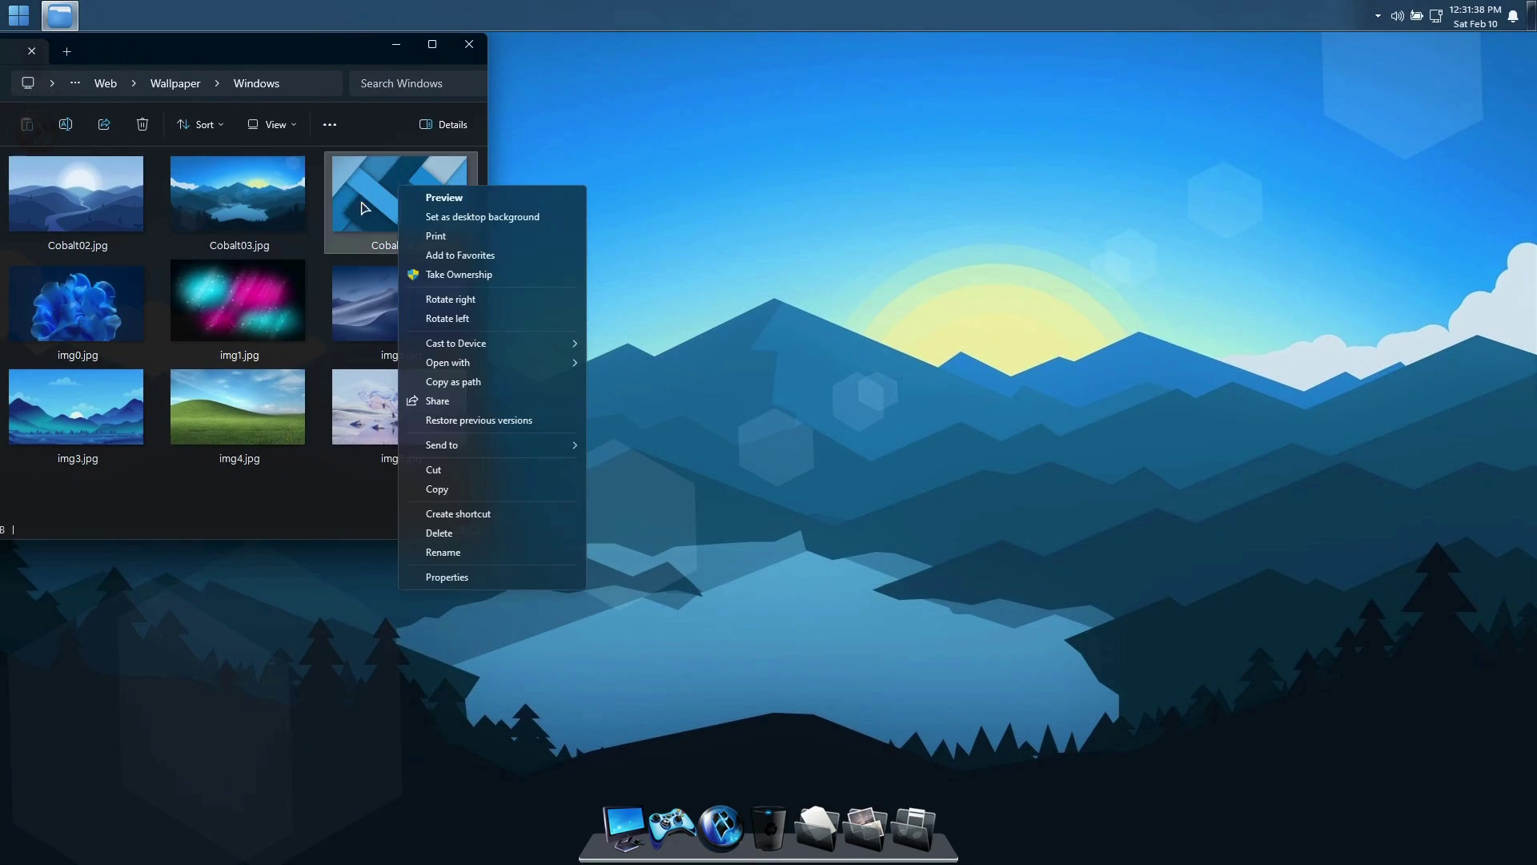
click(469, 218)
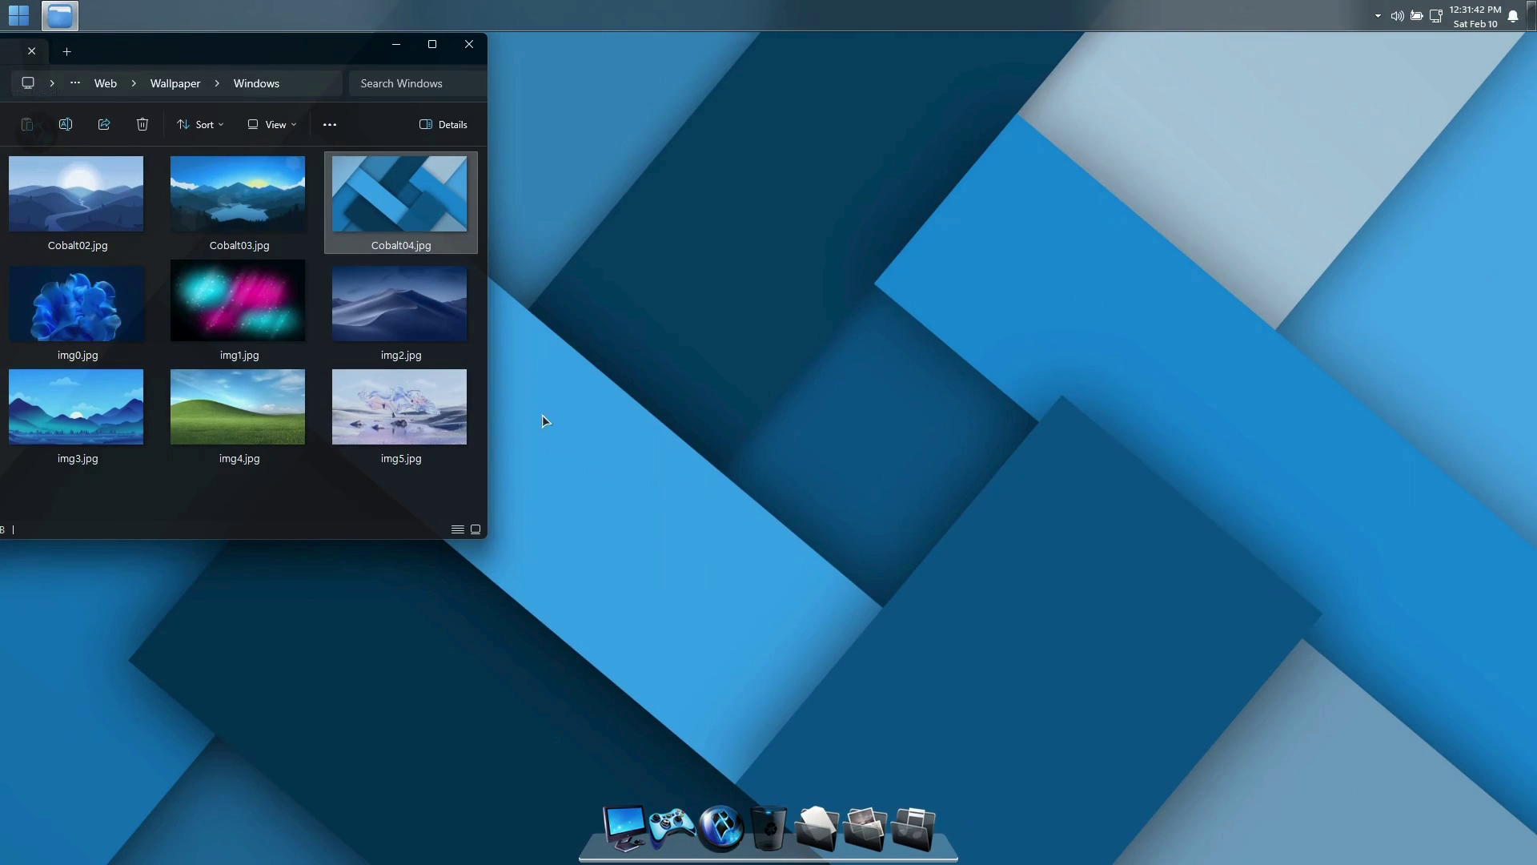
drag(341, 51, 904, 174)
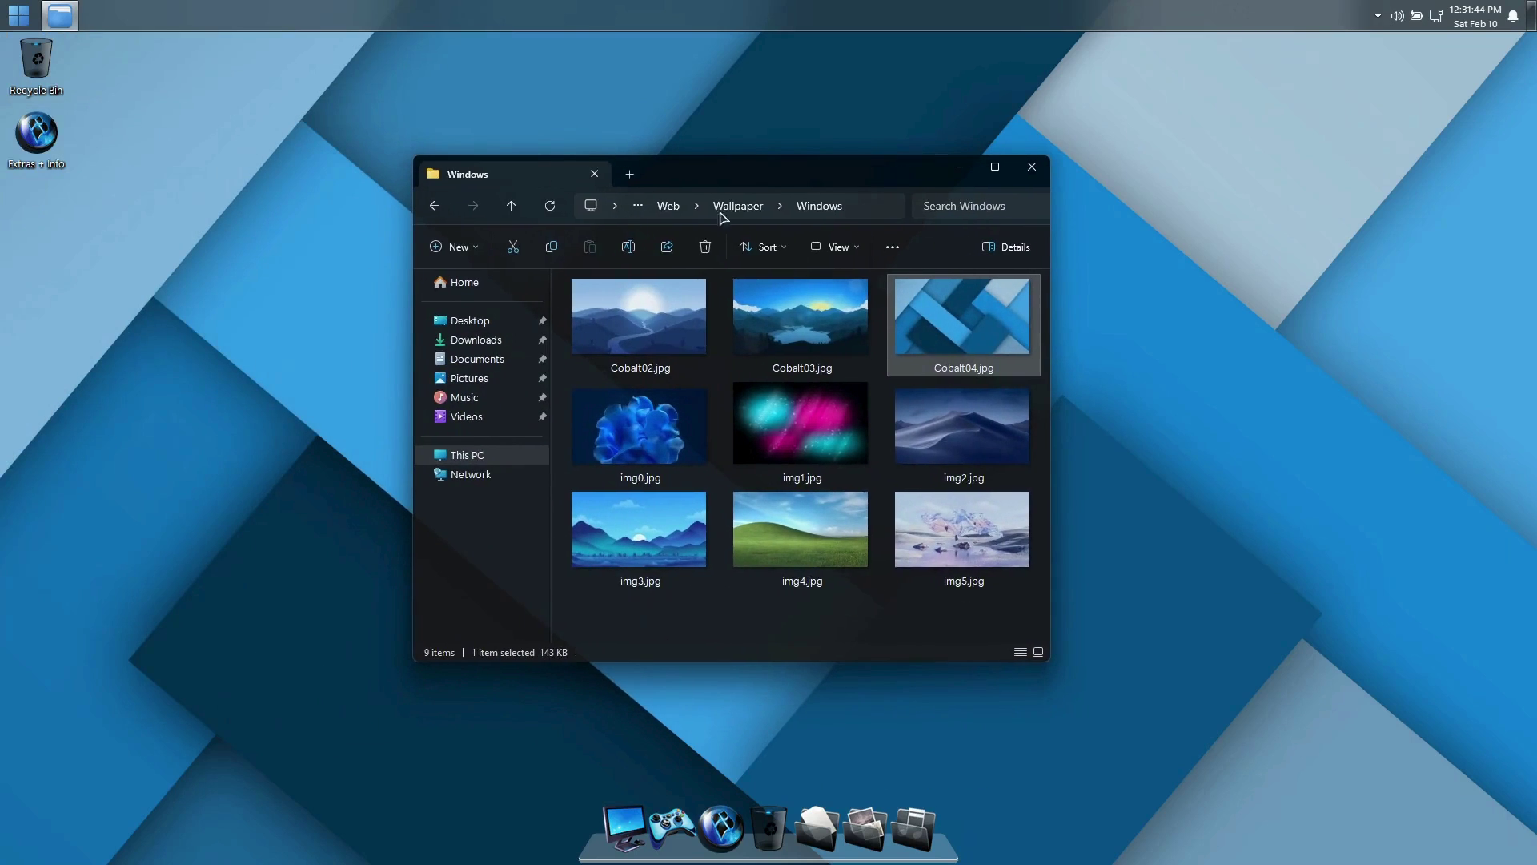
click(1031, 168)
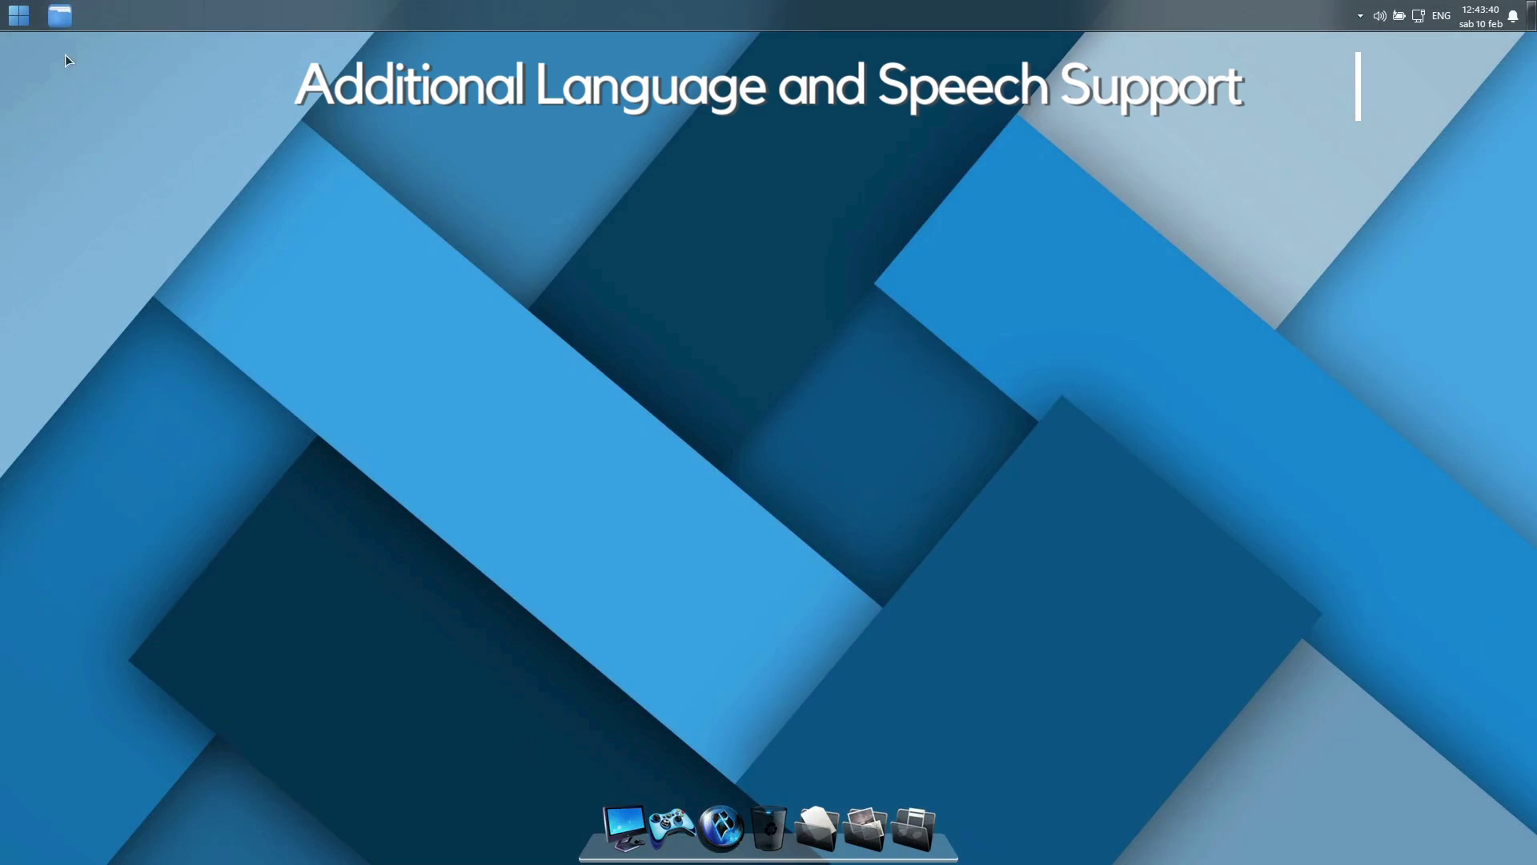
Open the Language & region page of the Time & language settings.
click(19, 15)
click(291, 291)
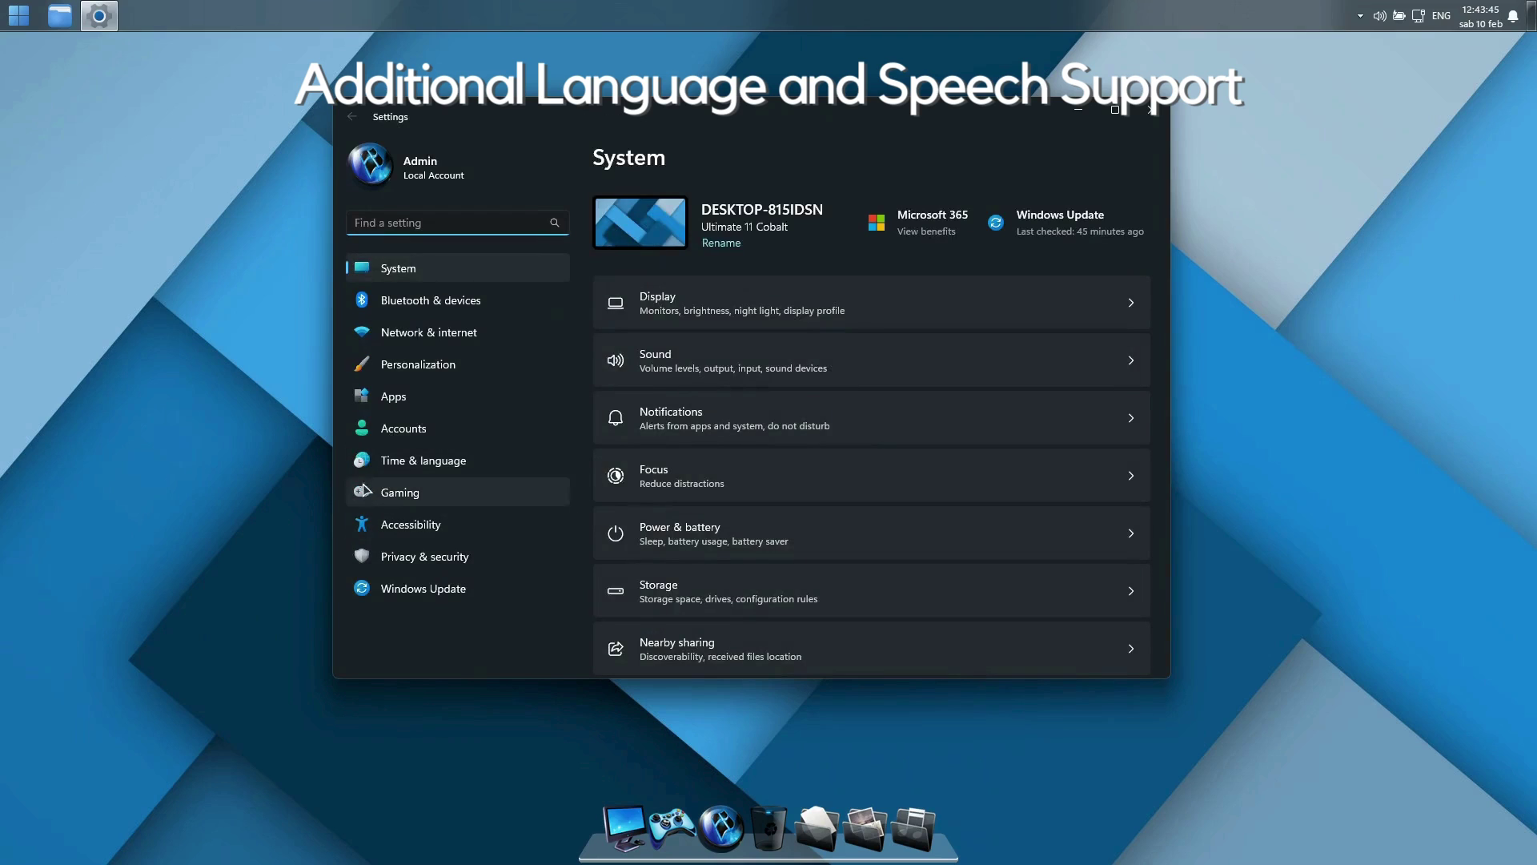
click(430, 469)
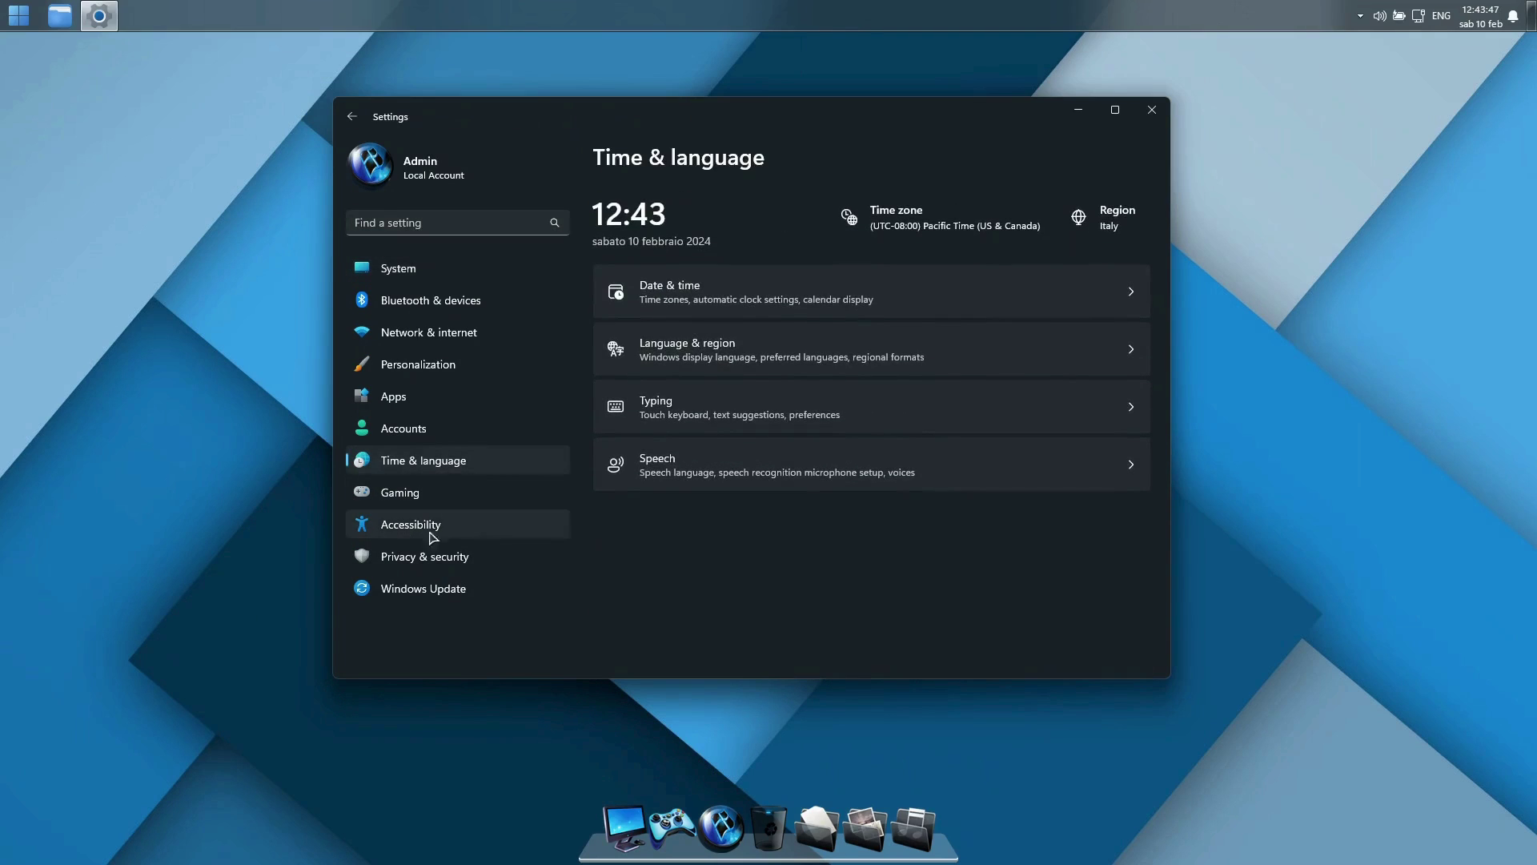
click(1047, 363)
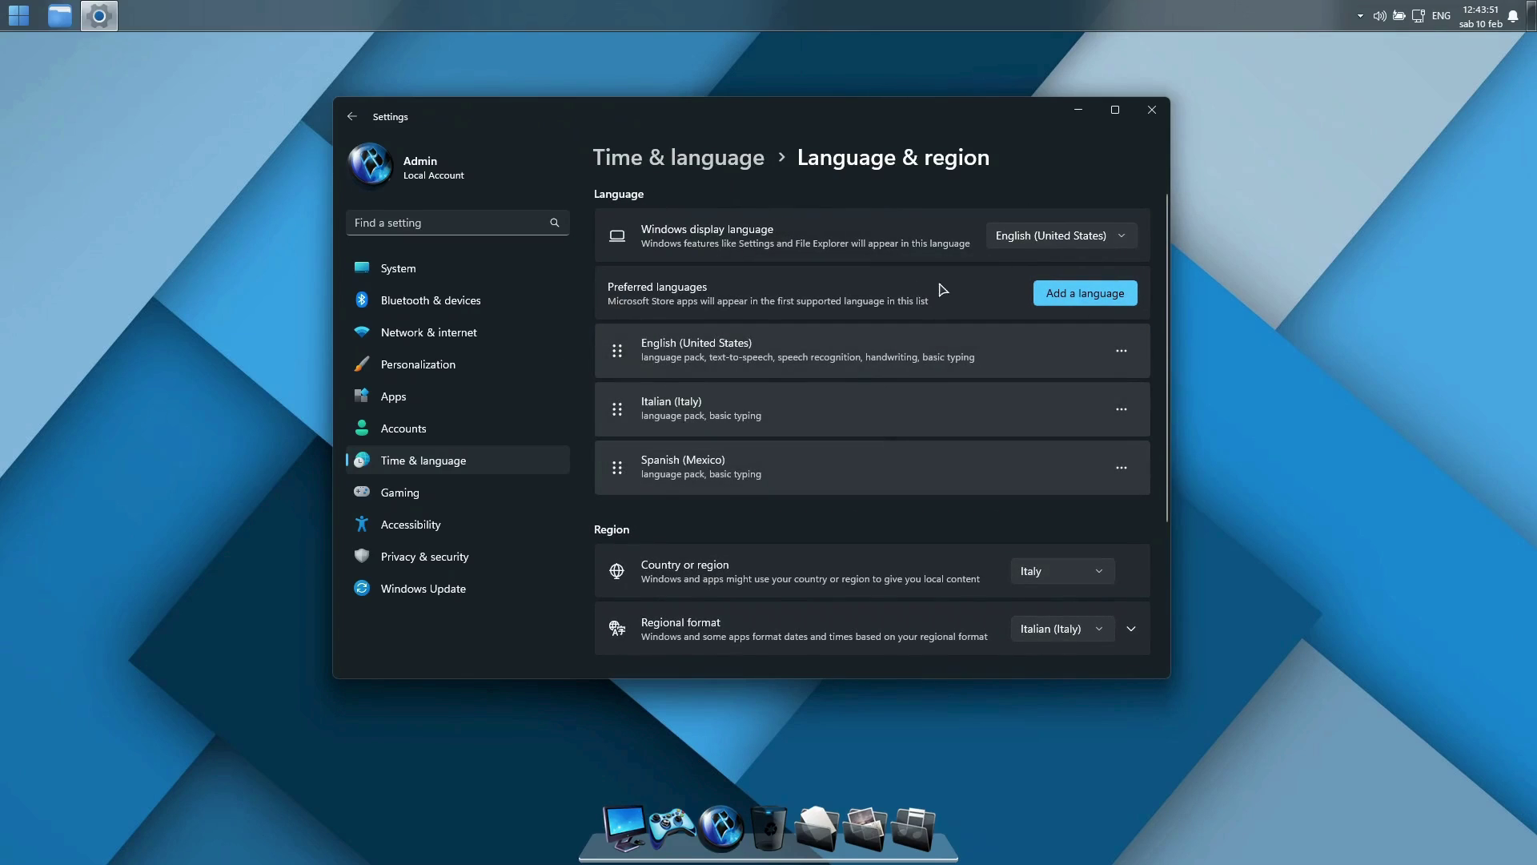
View the optional language features offered for Français (France) when adding a language, without installing them.
click(1119, 300)
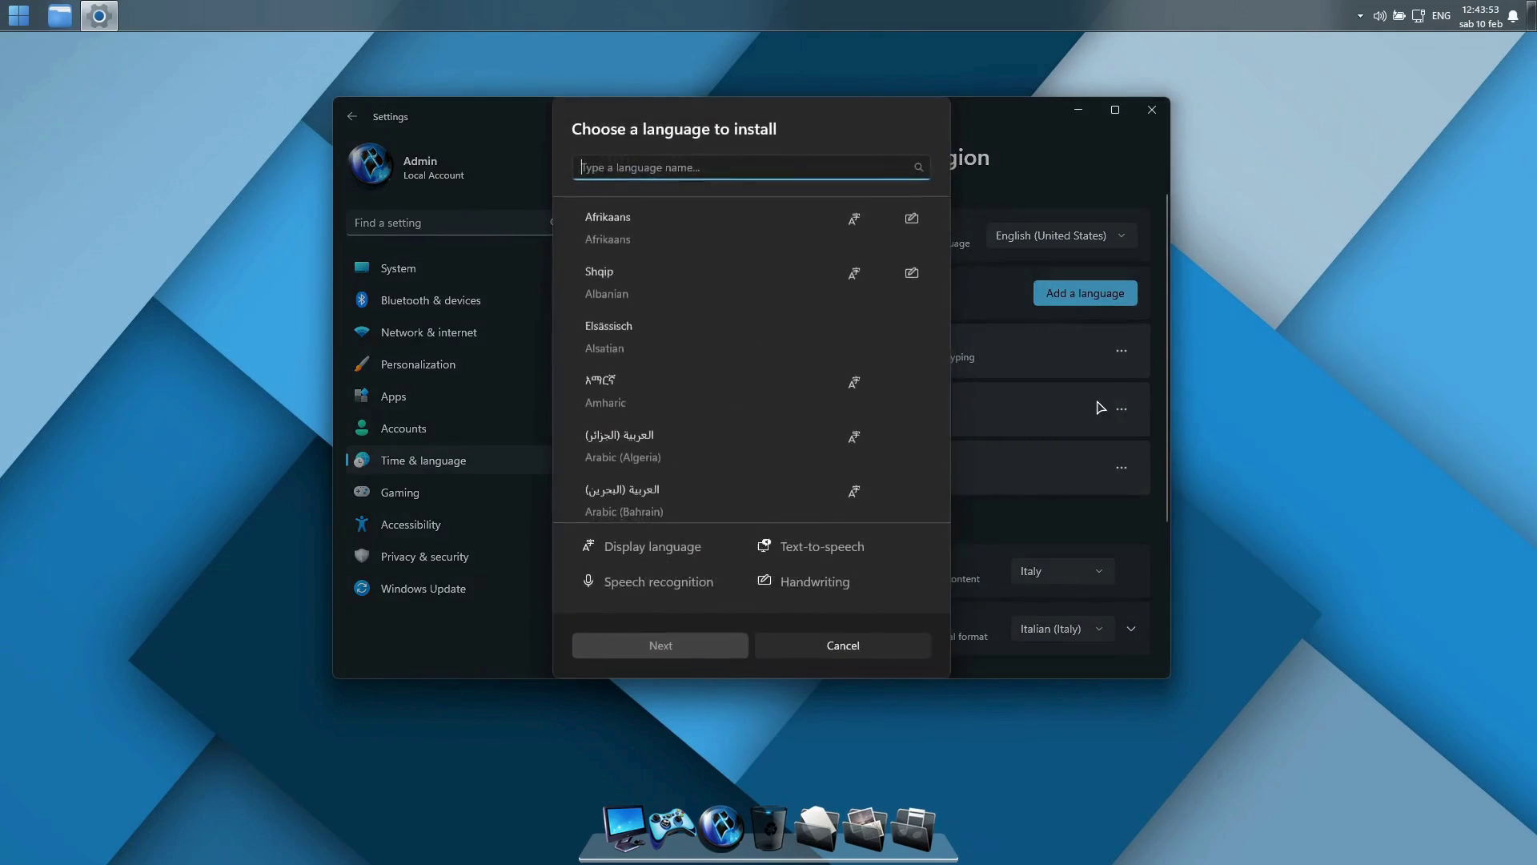
text(francais)
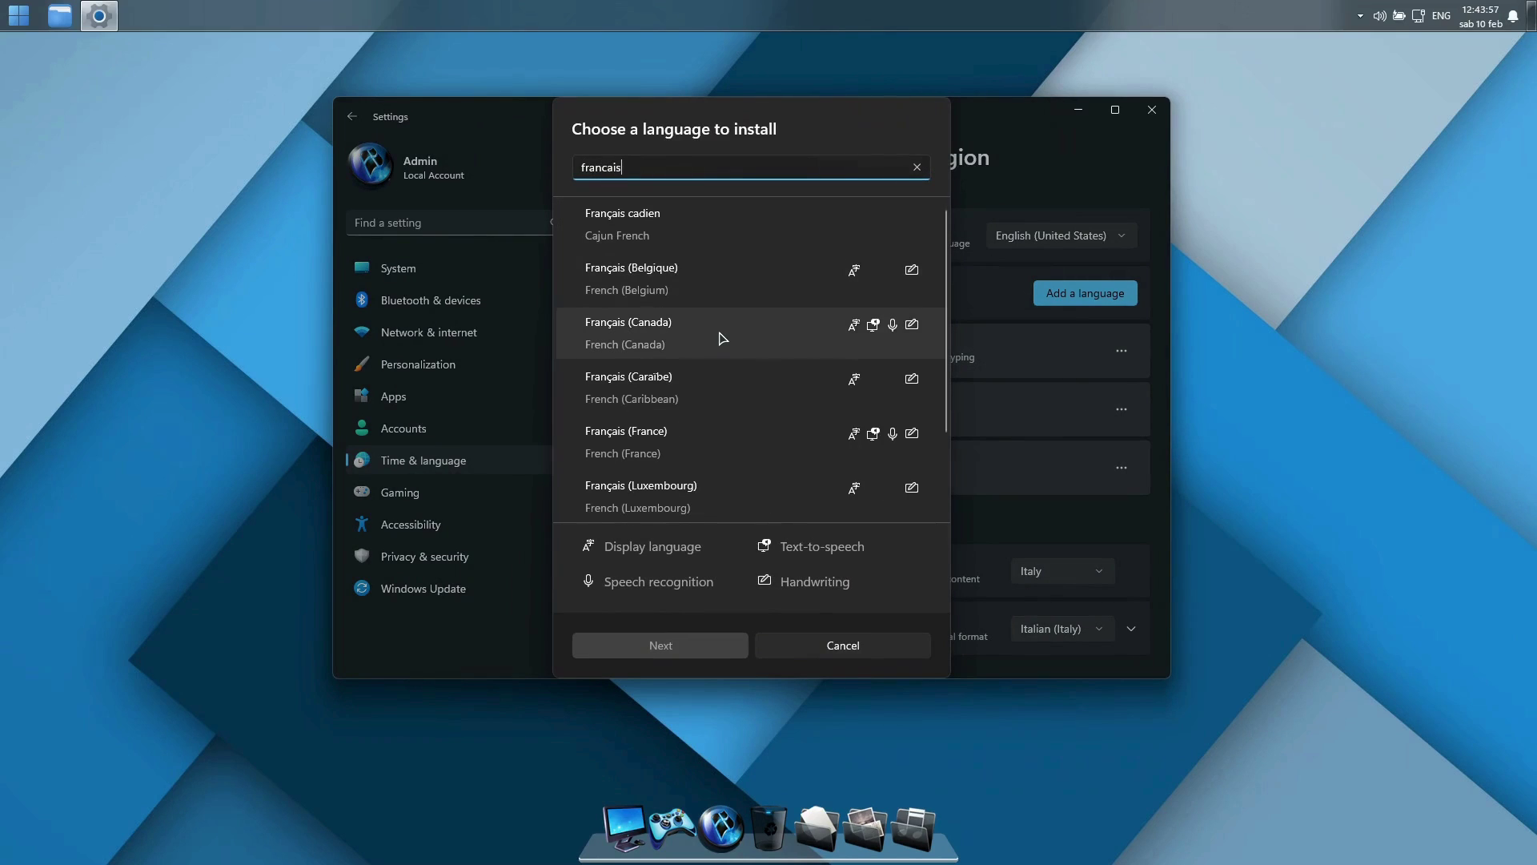
click(654, 450)
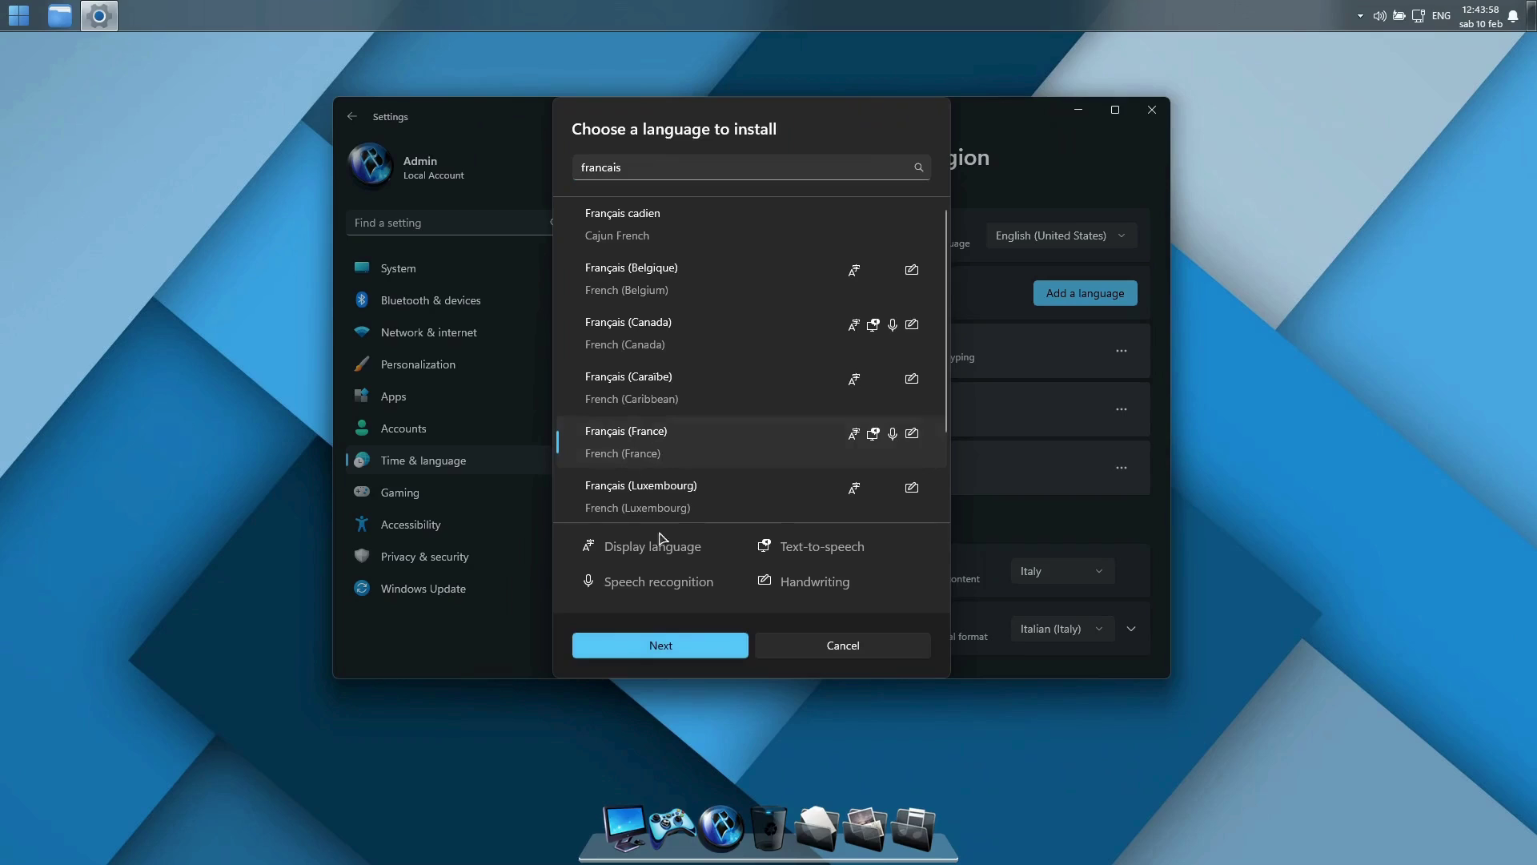
click(698, 643)
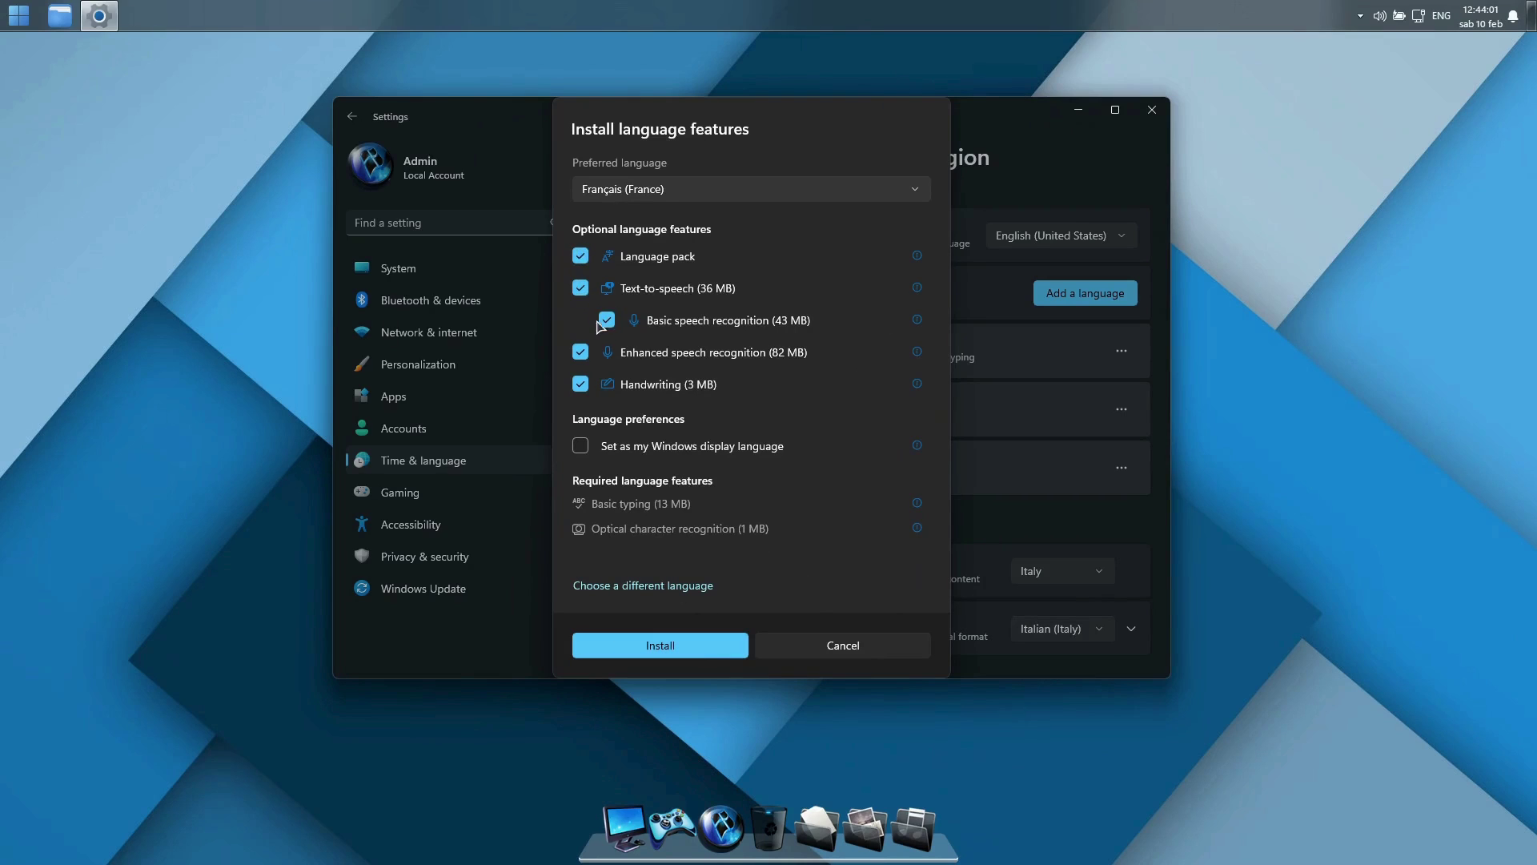
click(854, 647)
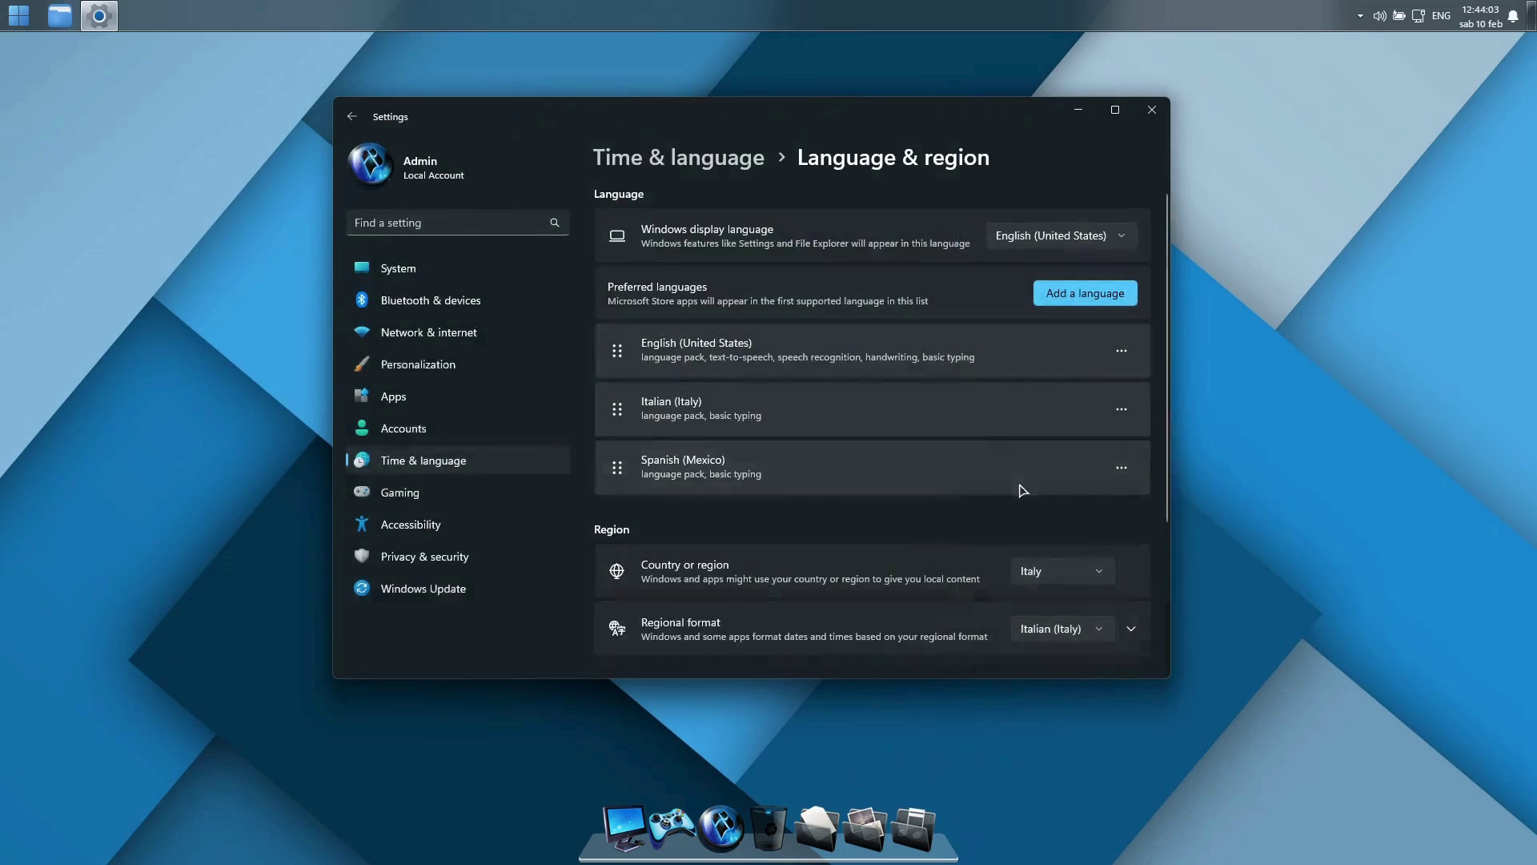
Set the Windows display language to Italiano (Italia), with Italy as the country and Italian (Italy) as the regional format.
click(1123, 232)
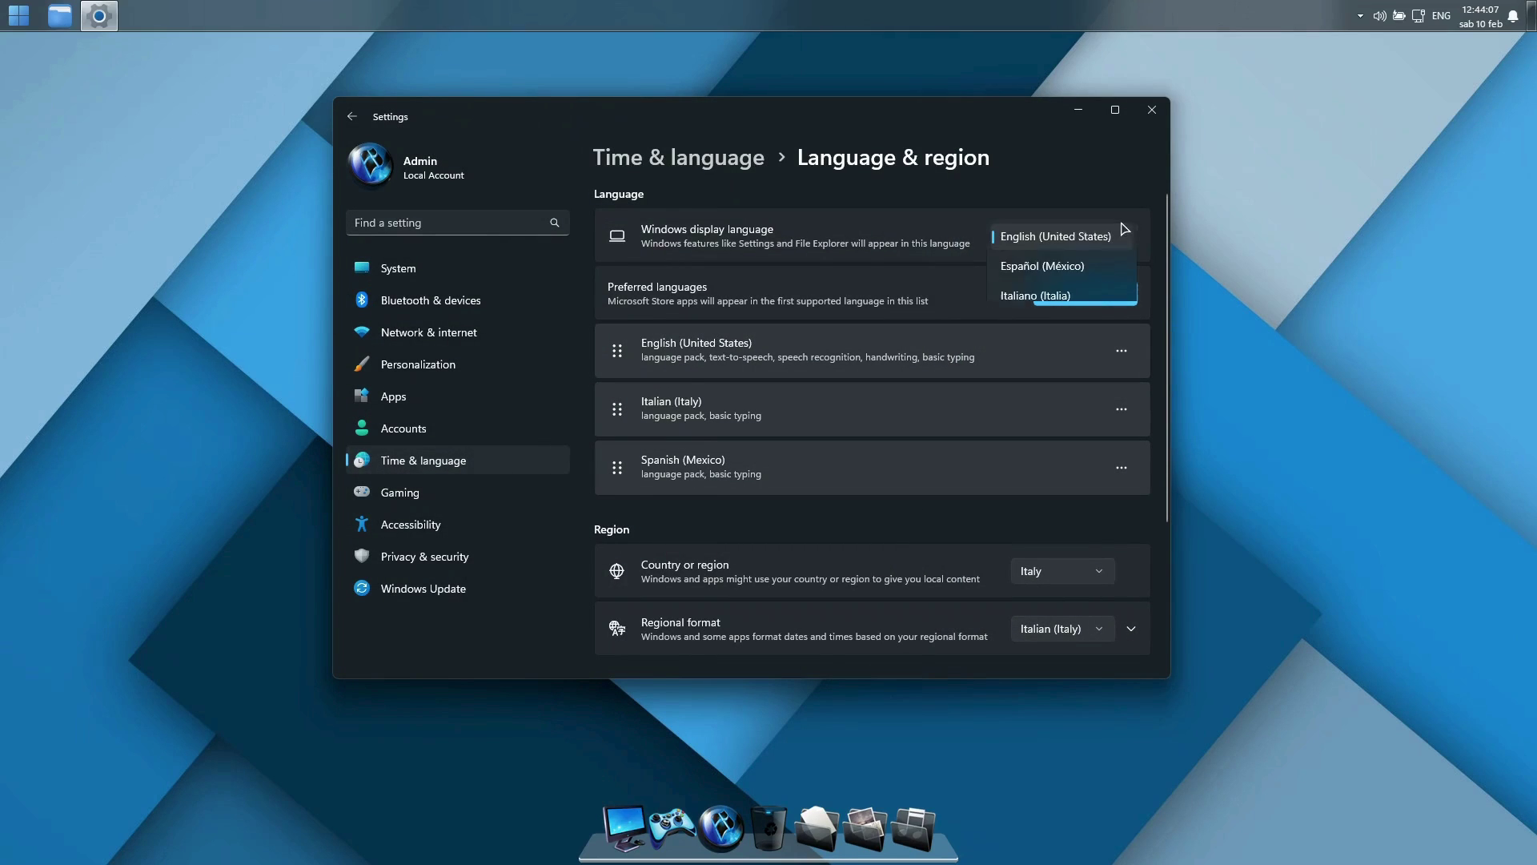
click(1042, 295)
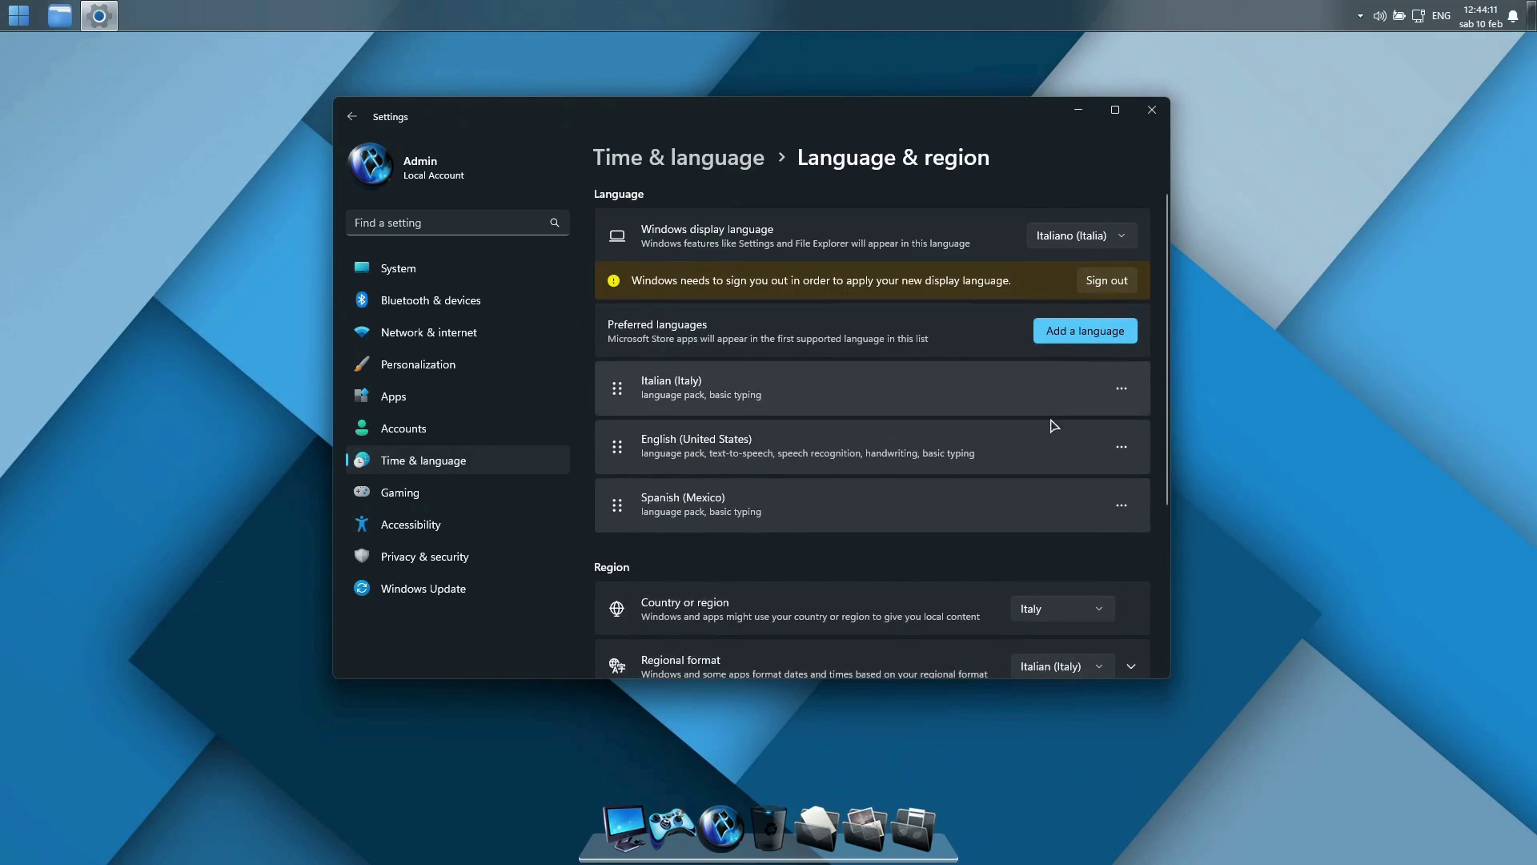
scroll(1045, 480, down, 2)
click(1074, 531)
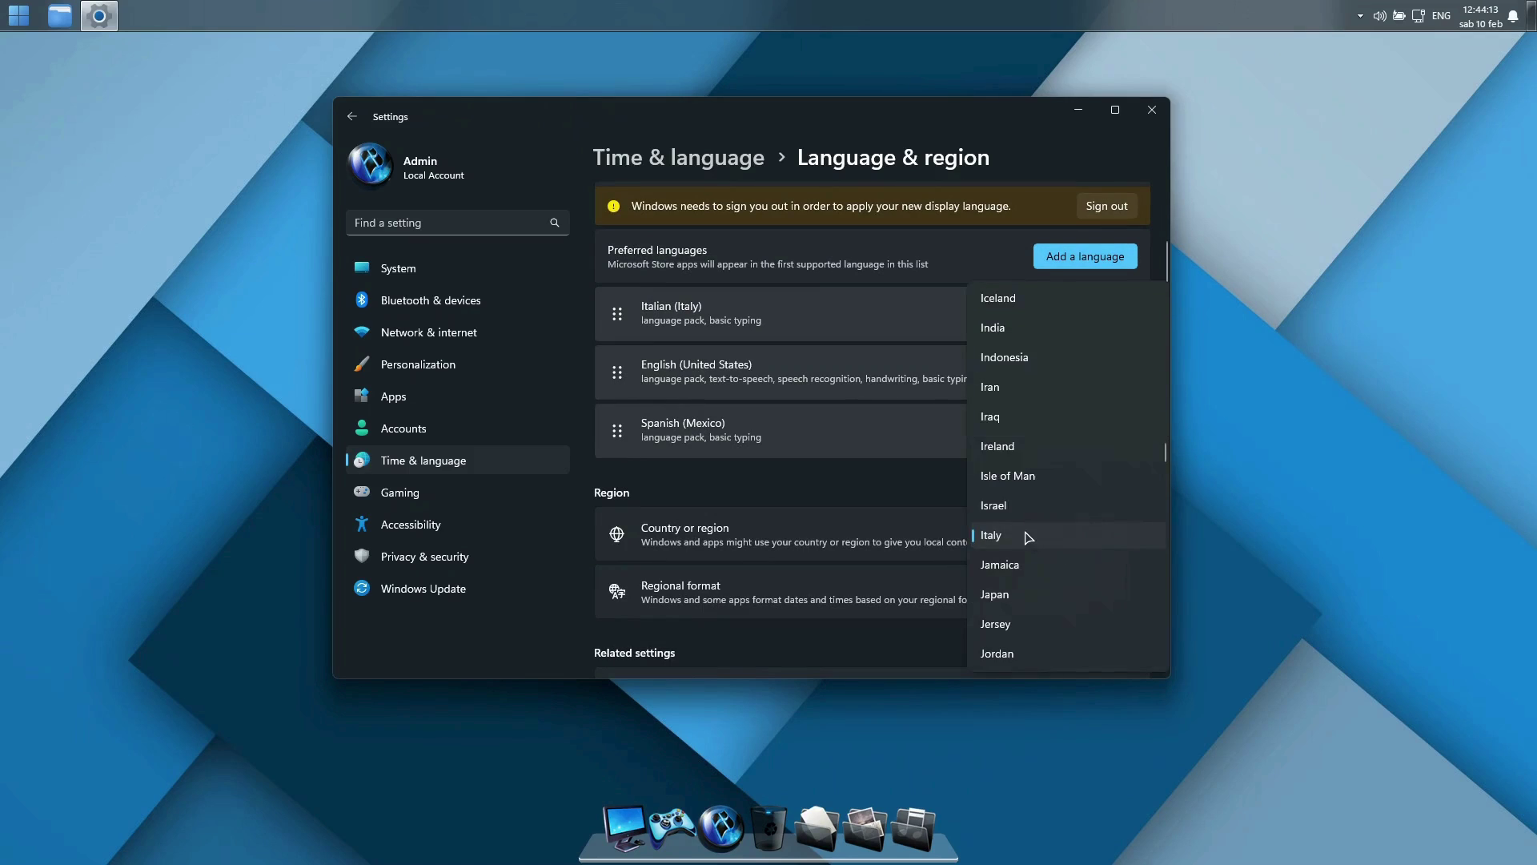
click(1098, 534)
scroll(1102, 512, down, 4)
click(1098, 444)
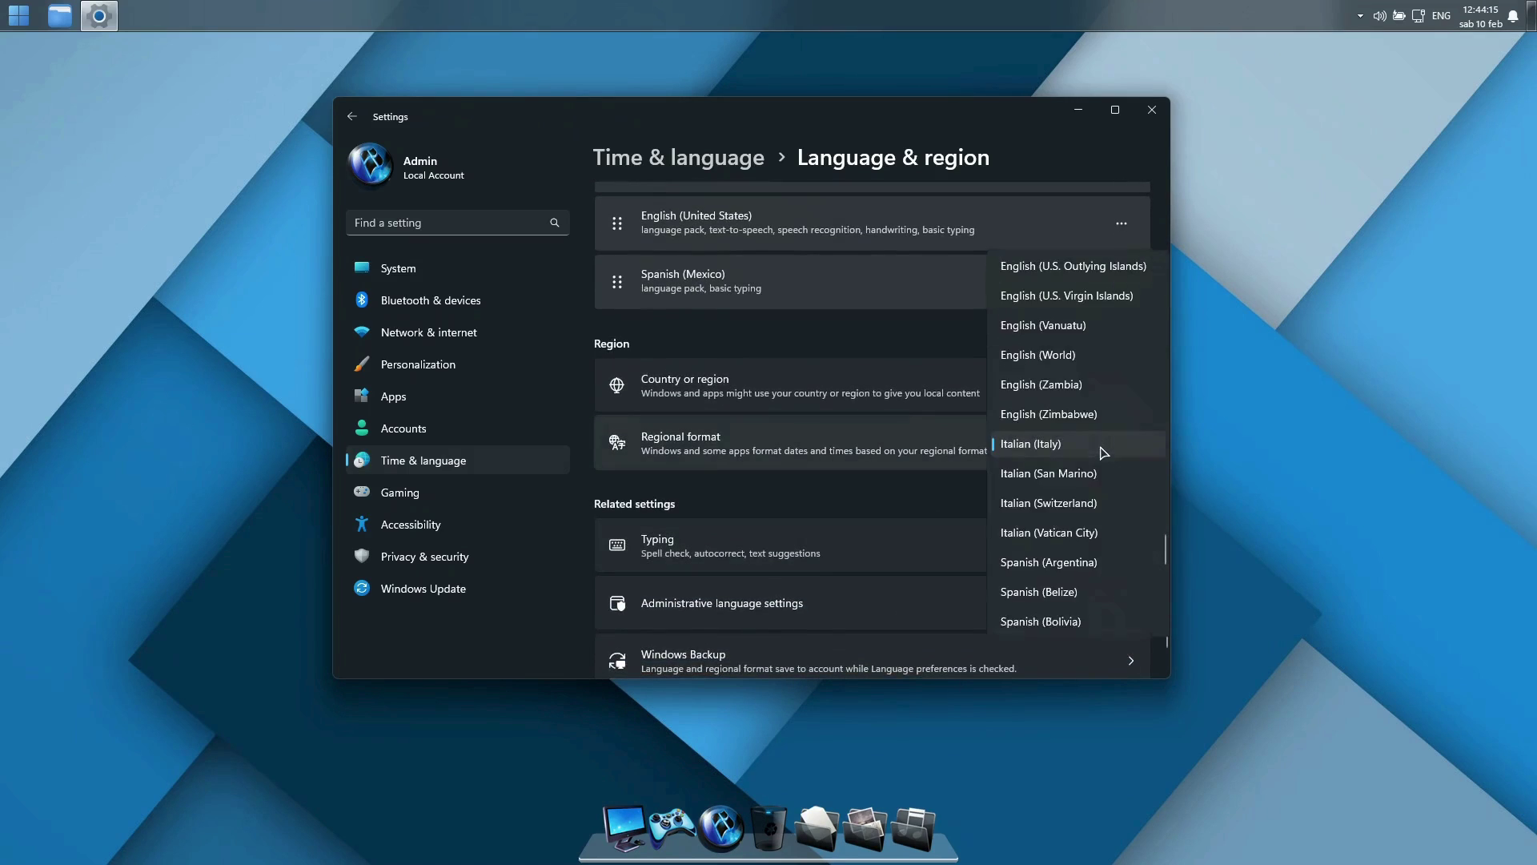
click(1041, 443)
Copy the current language settings to the welcome screen and system accounts through the administrative language settings.
scroll(1006, 504, down, 1)
click(1057, 574)
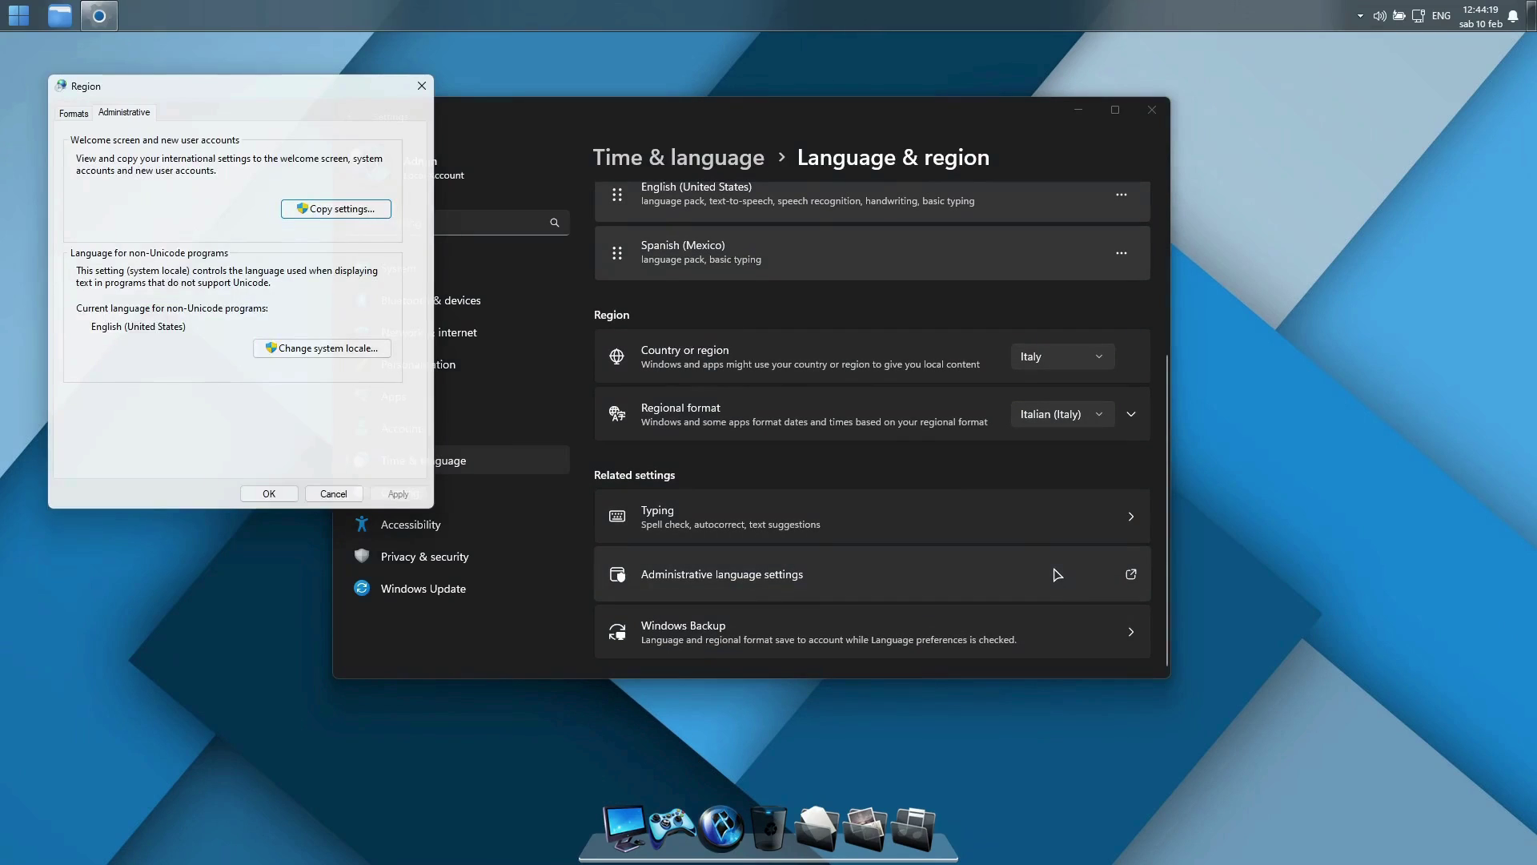
click(333, 210)
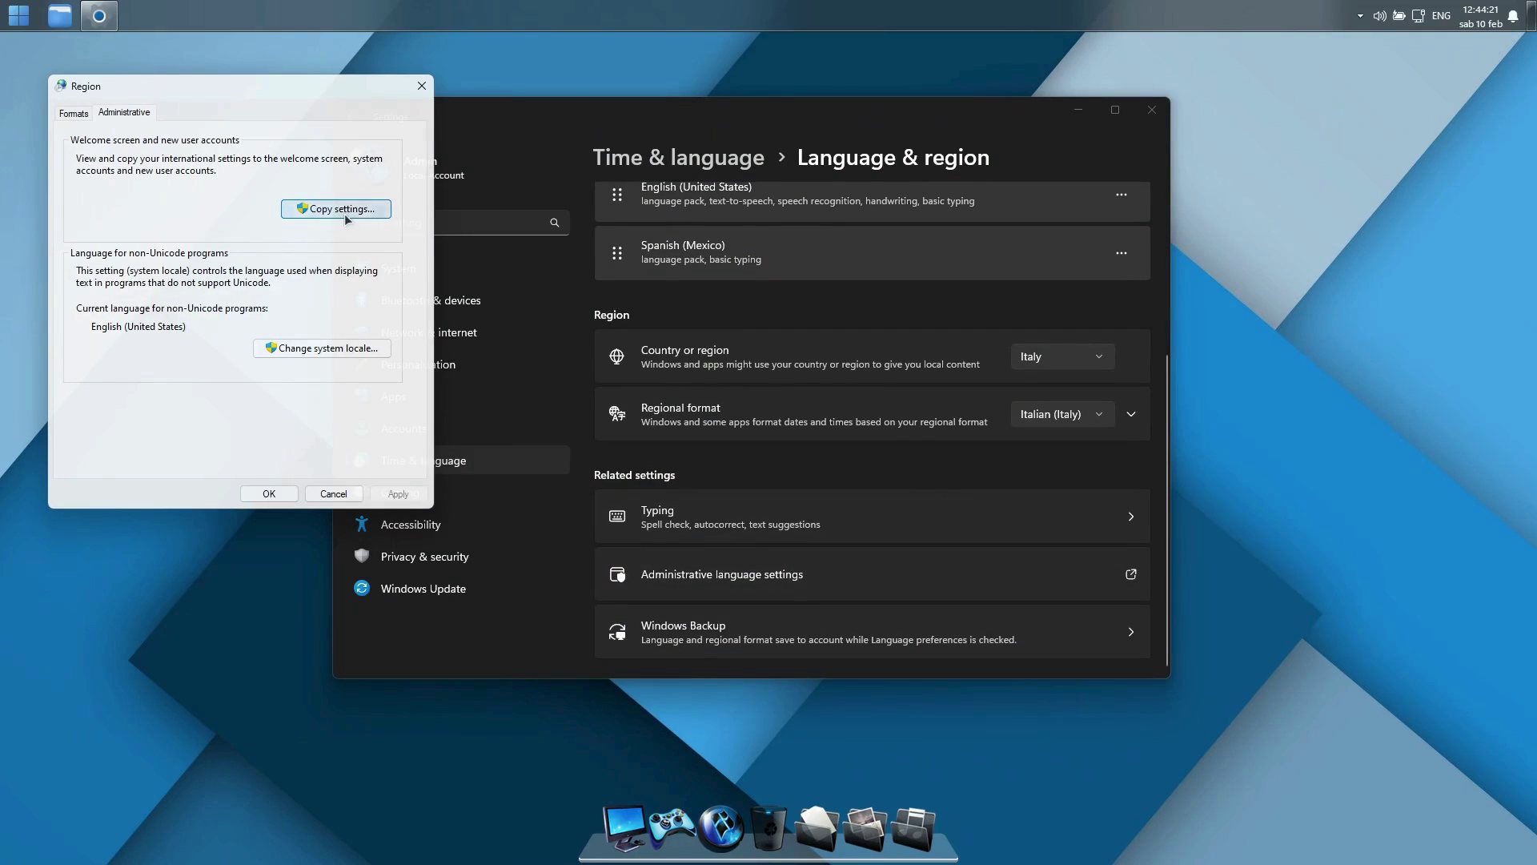
click(84, 479)
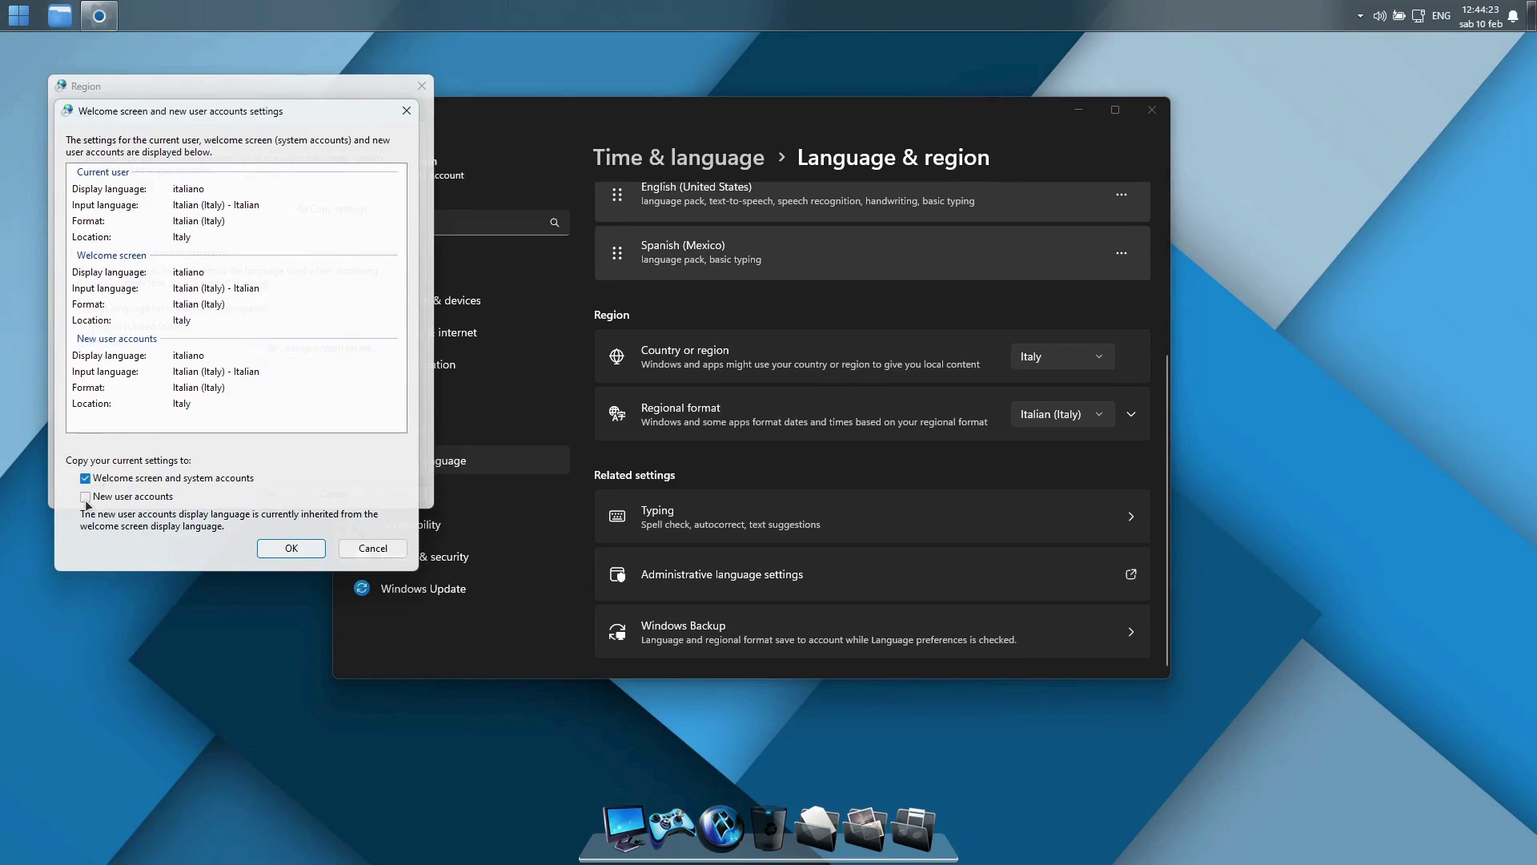
click(282, 551)
click(866, 485)
Set the system locale for non-Unicode programs to Italian (Italy), postpone the restart, and close the Region dialog.
click(346, 350)
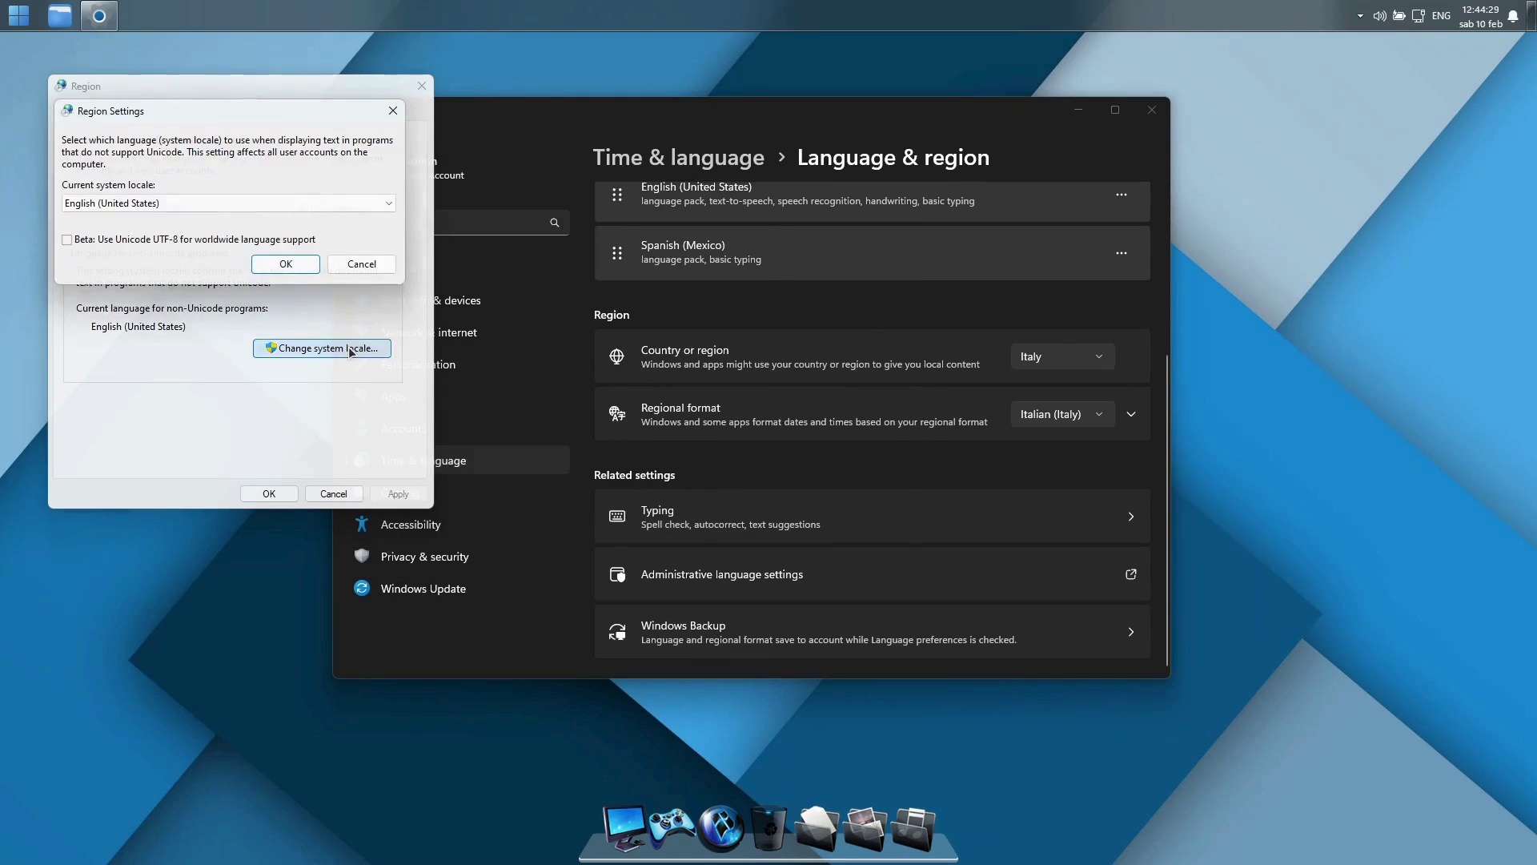
click(370, 208)
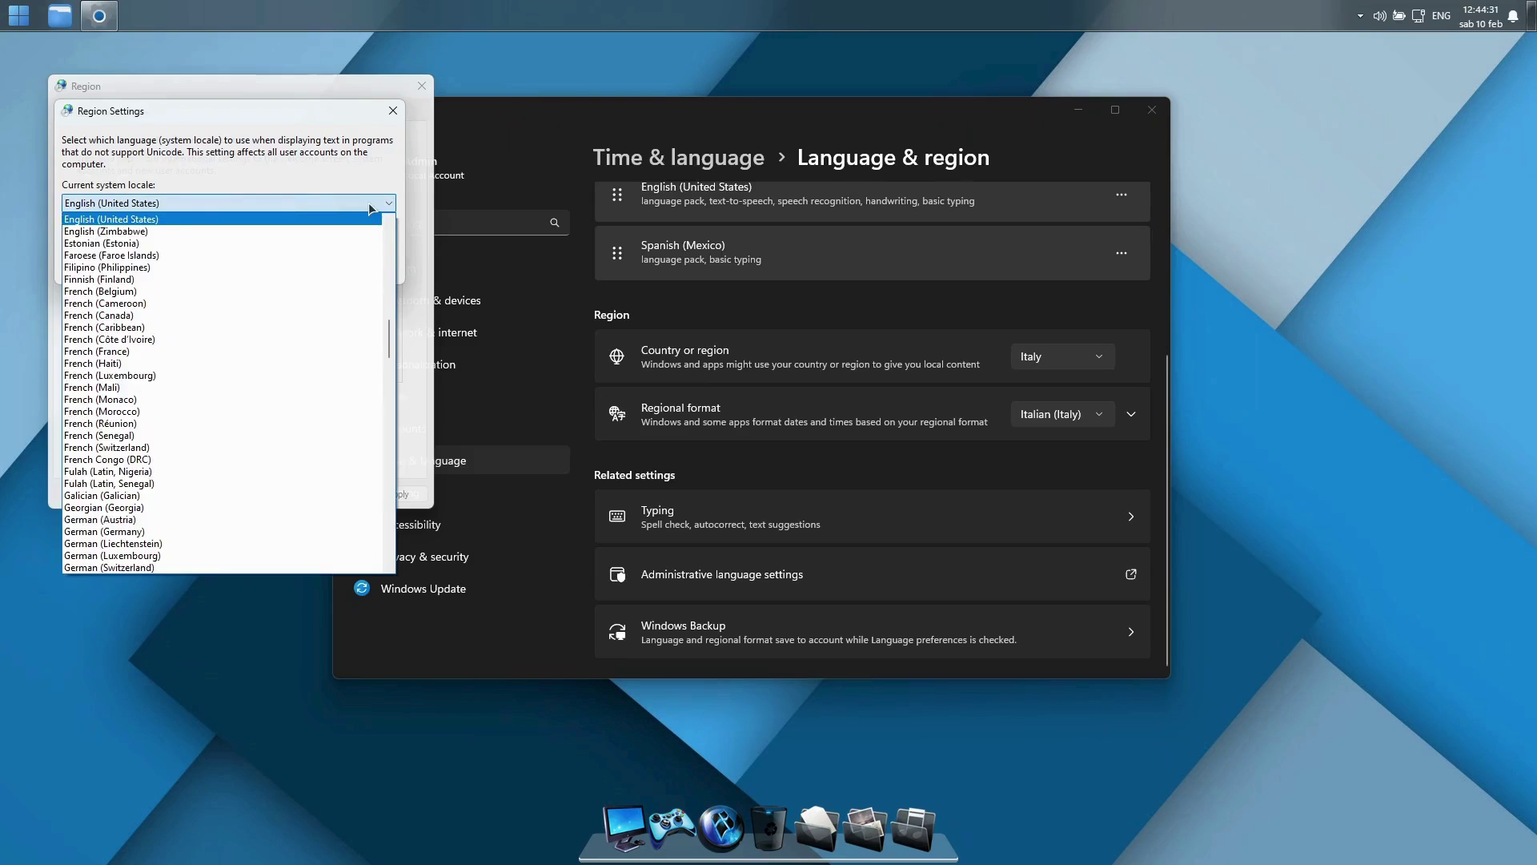
click(387, 353)
drag(387, 353, 386, 372)
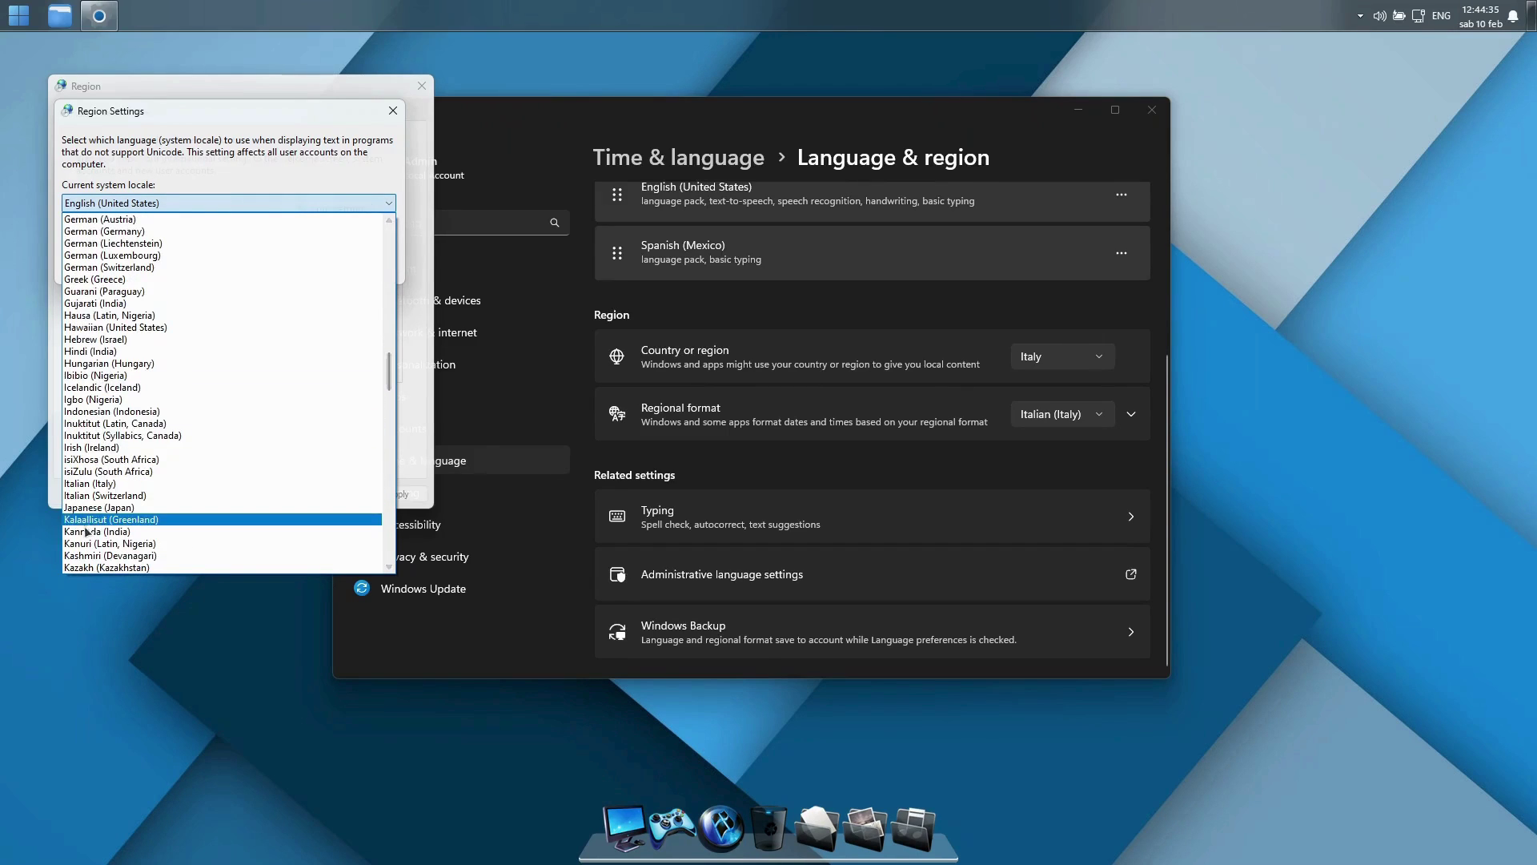
click(104, 483)
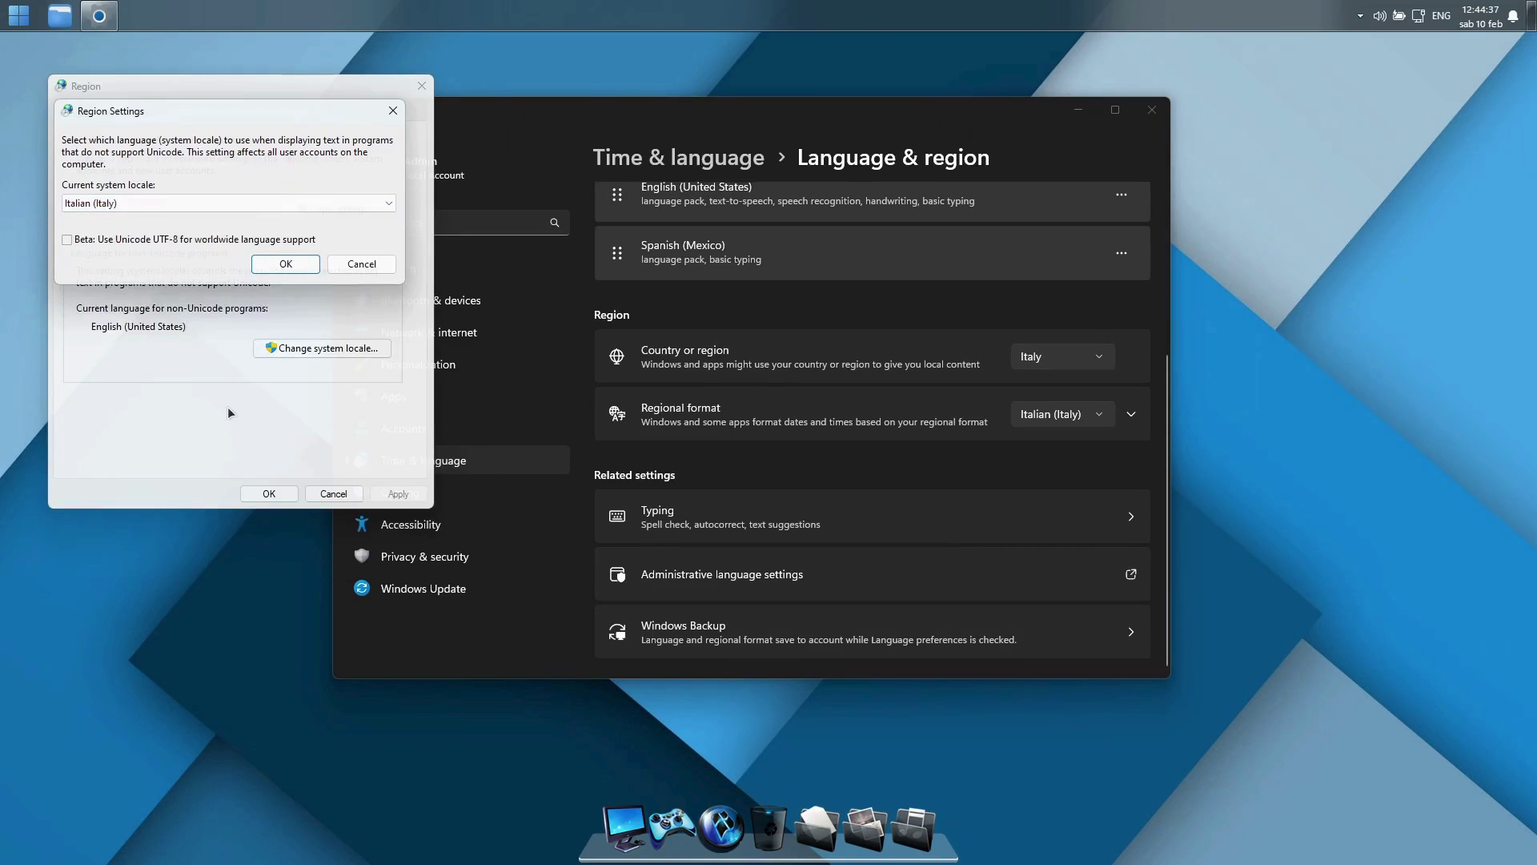
click(296, 266)
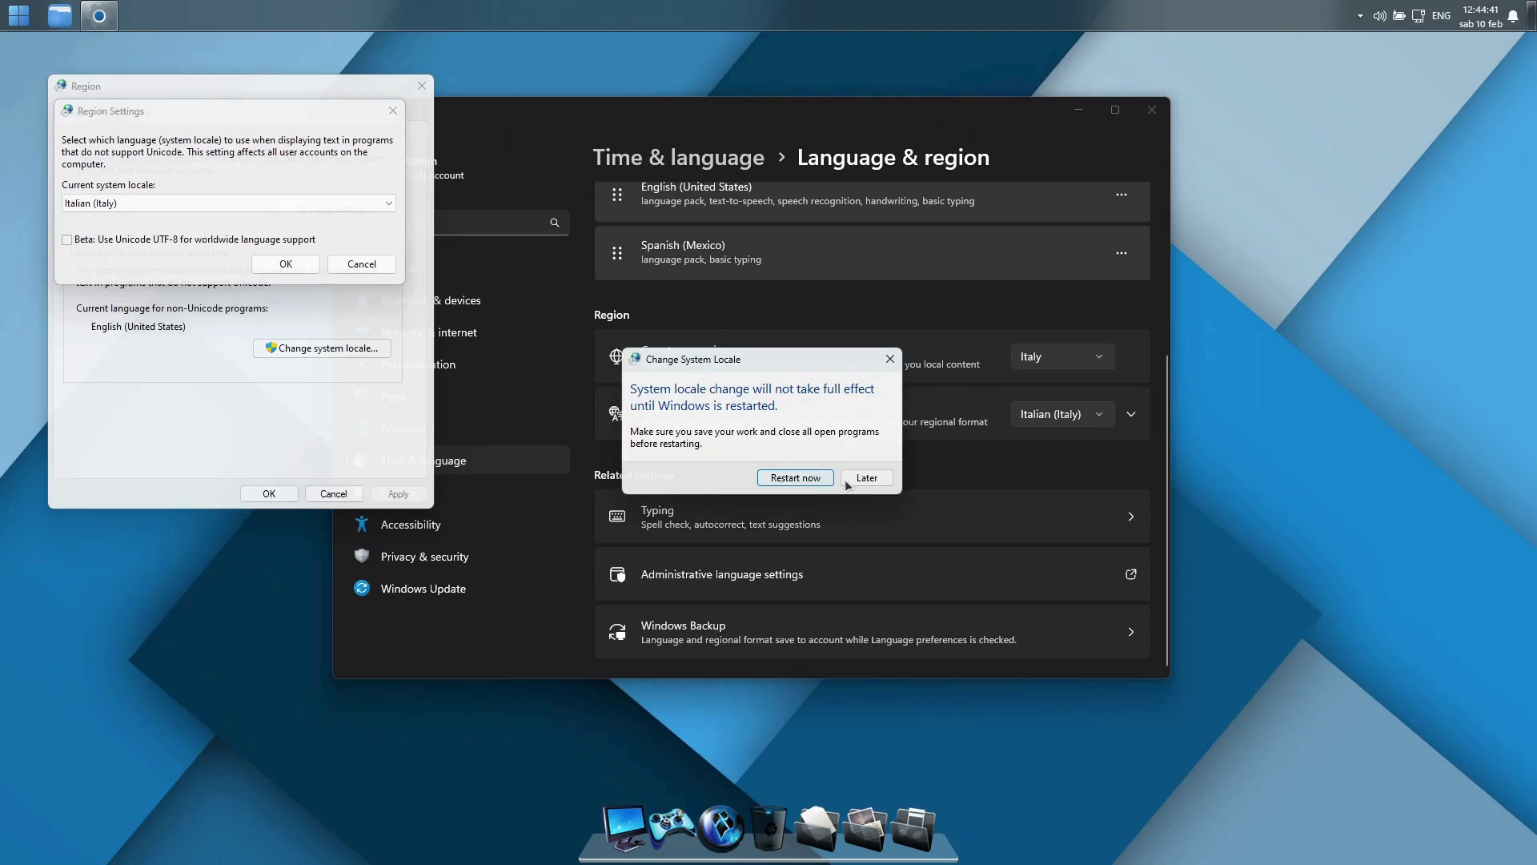
click(845, 483)
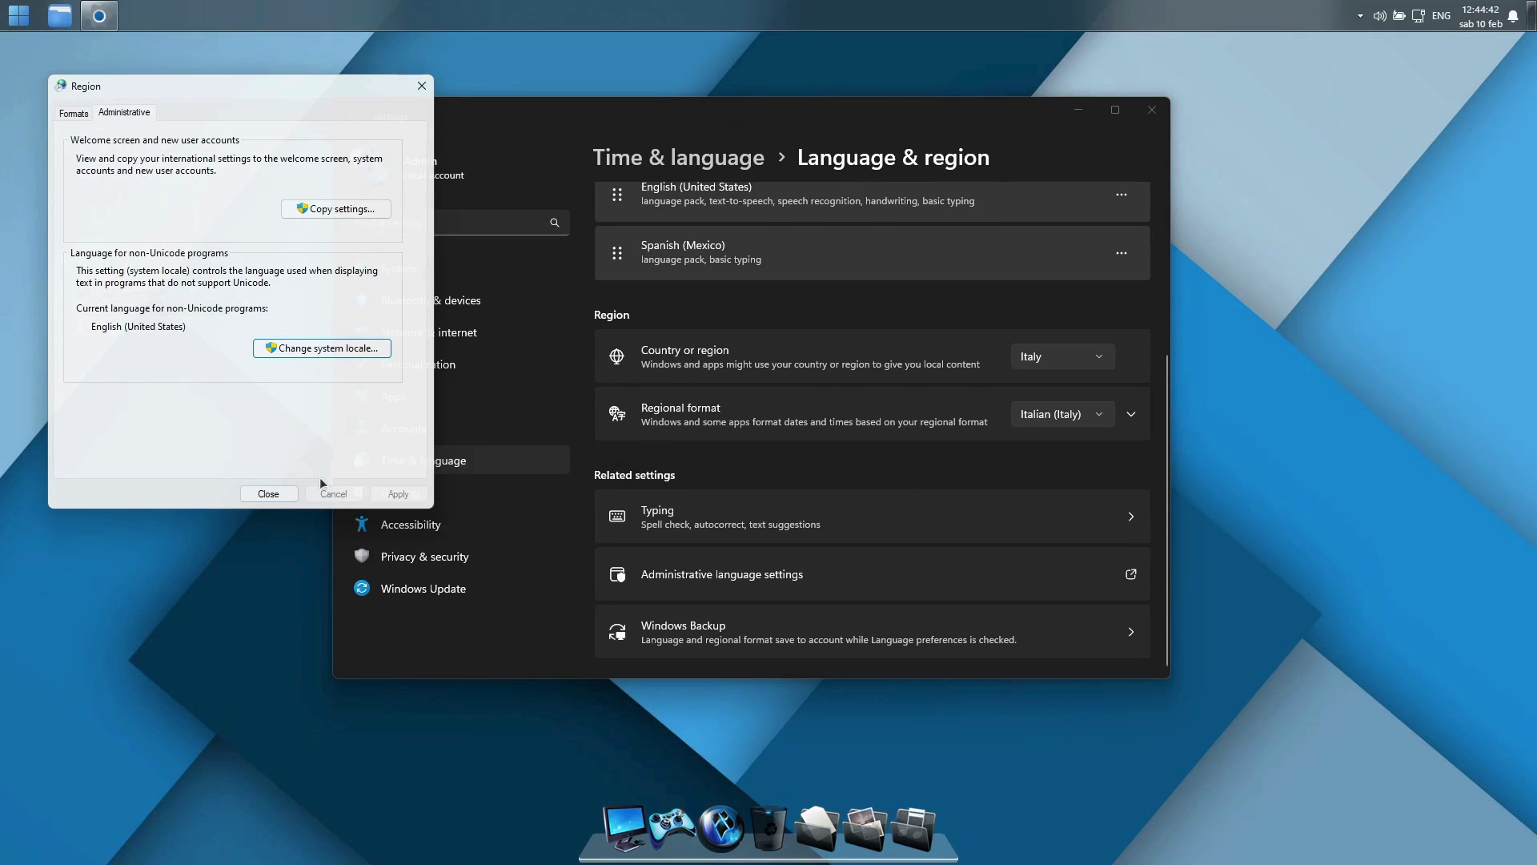
click(274, 493)
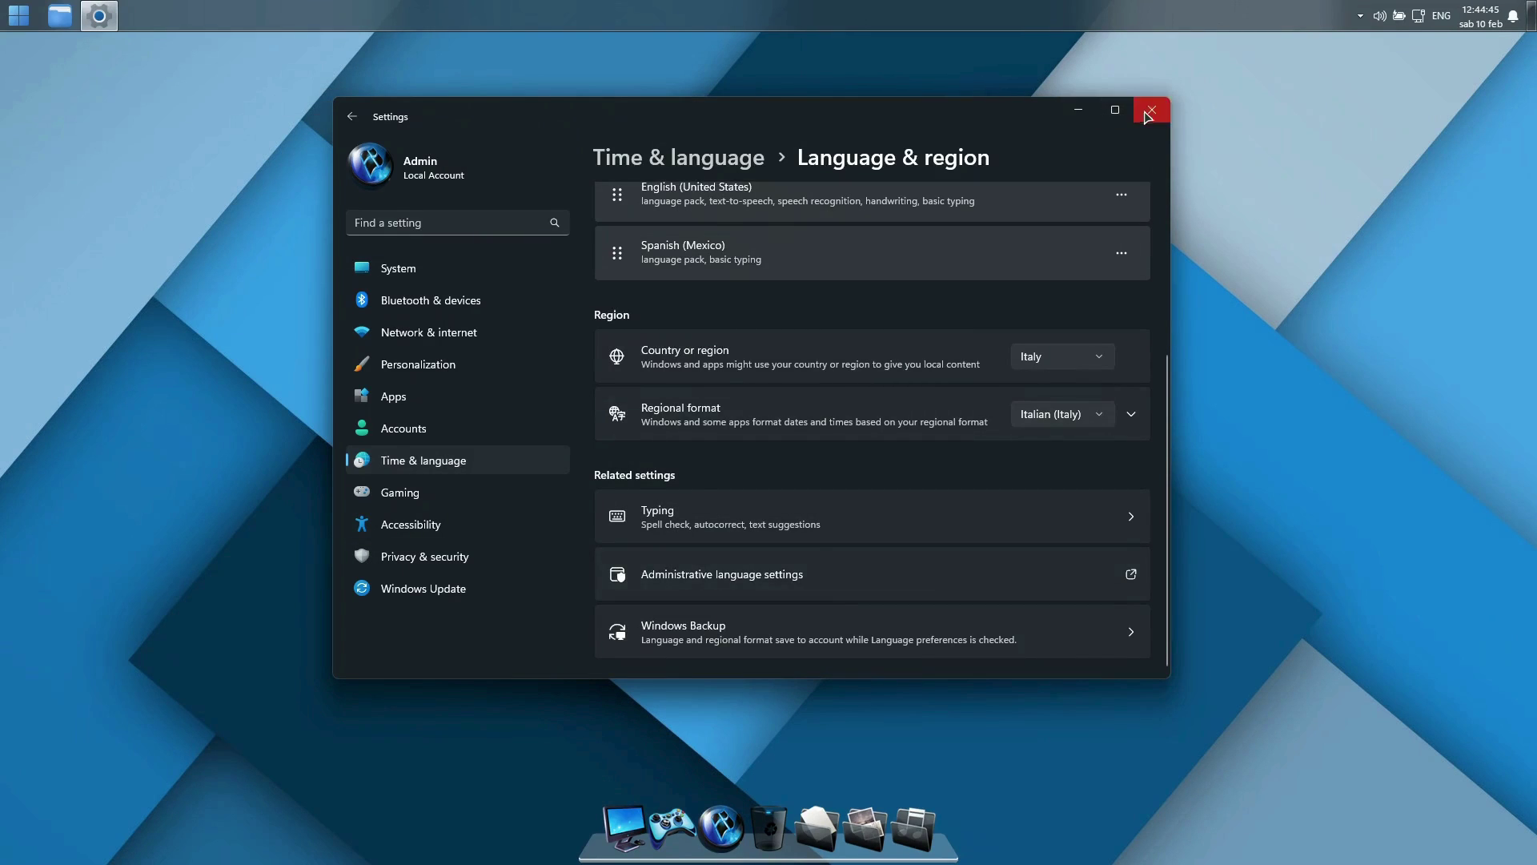
Sign out of Windows to apply the new display language and bring up the sign-in screen.
scroll(1005, 309, up, 5)
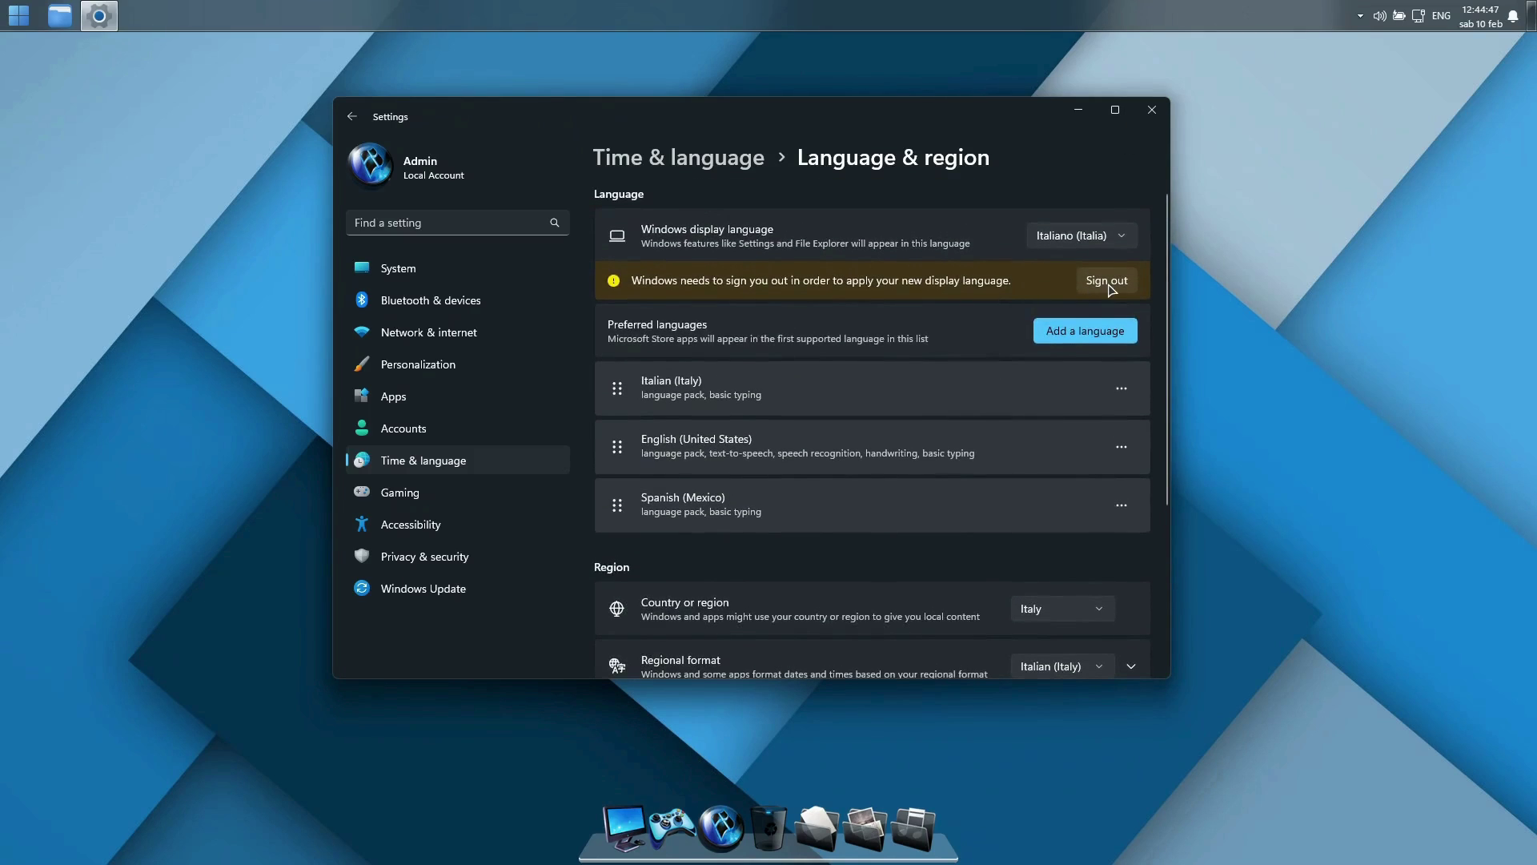
click(1108, 281)
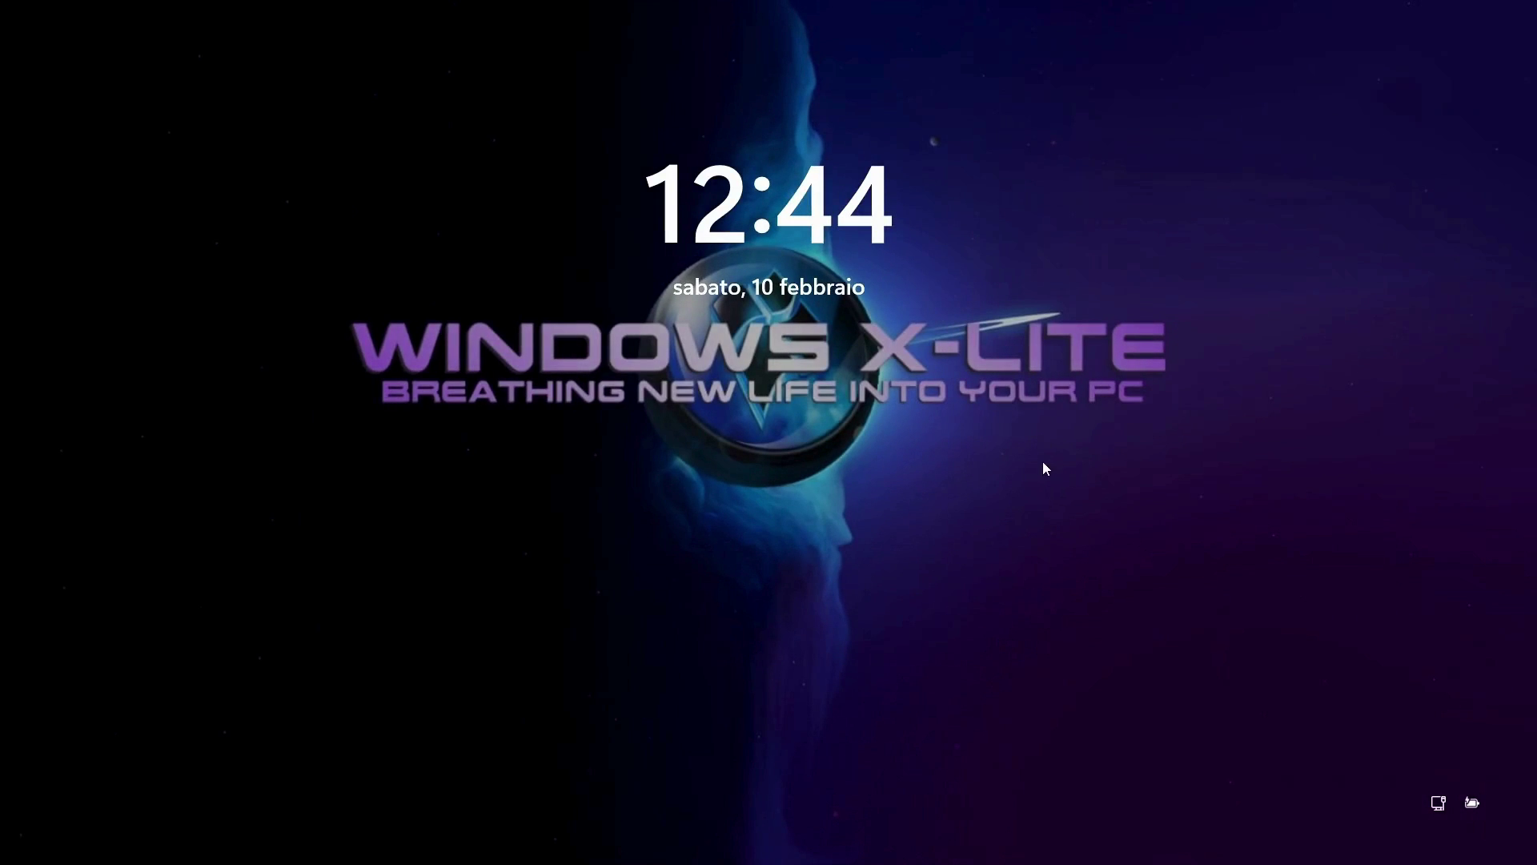
click(1043, 464)
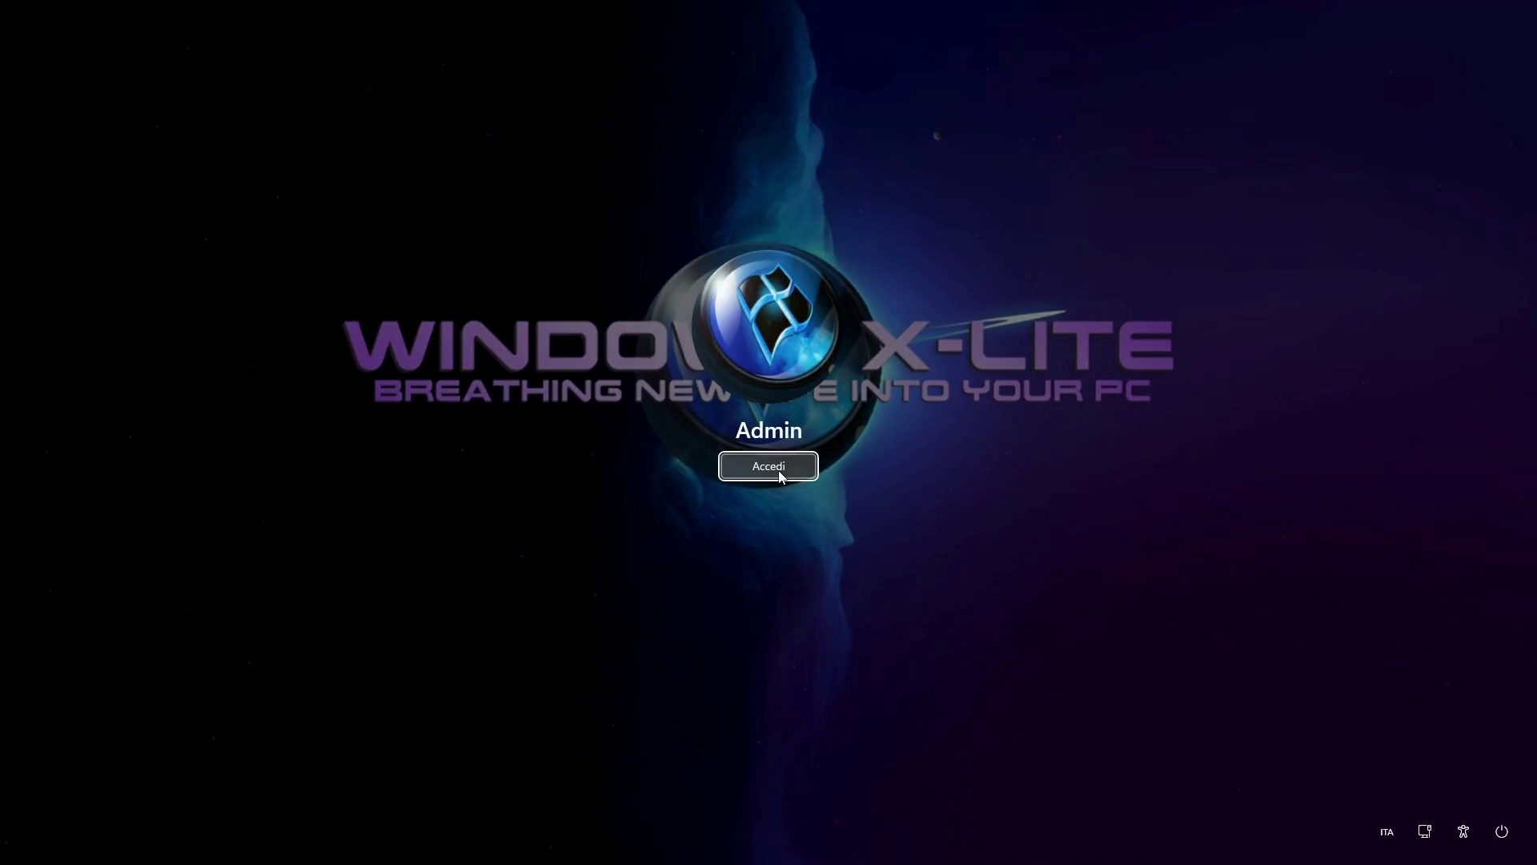
Sign back in to the Admin account and check the Italian interface in the Questo PC window, closing it when done.
click(798, 474)
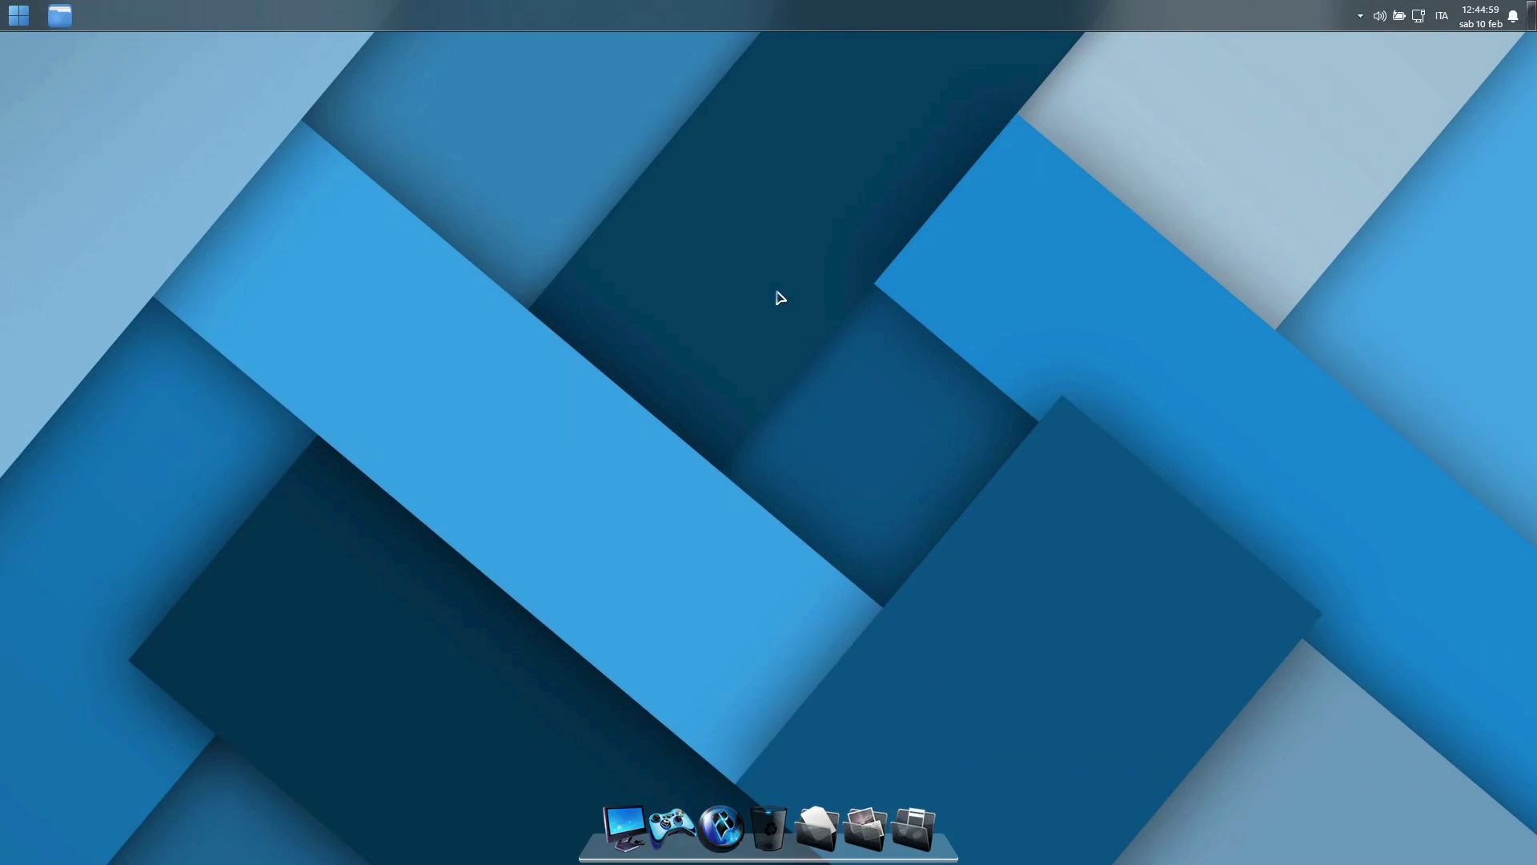
click(633, 812)
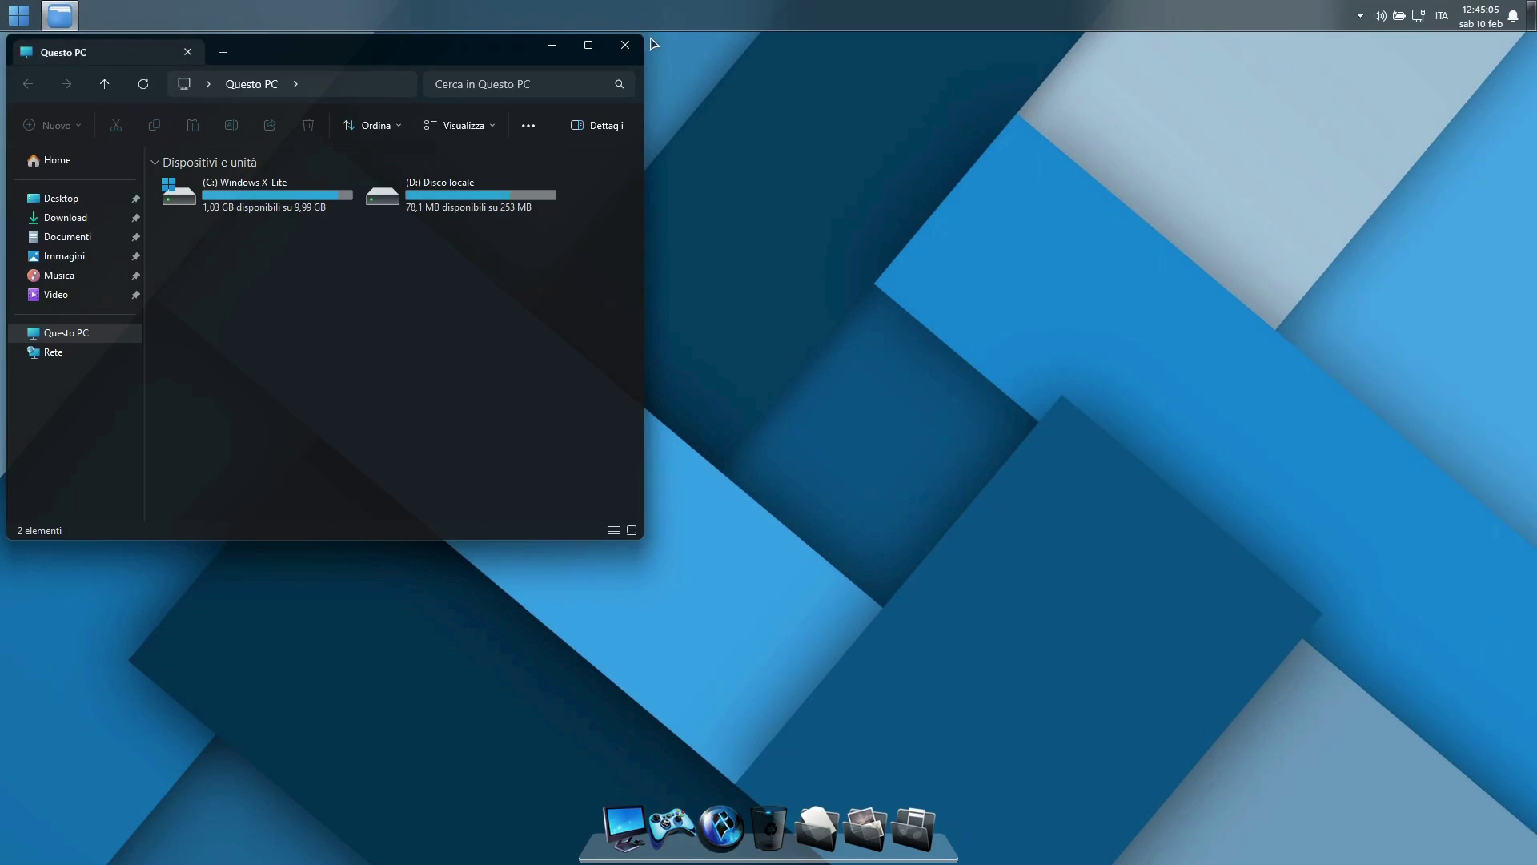
drag(504, 56, 912, 177)
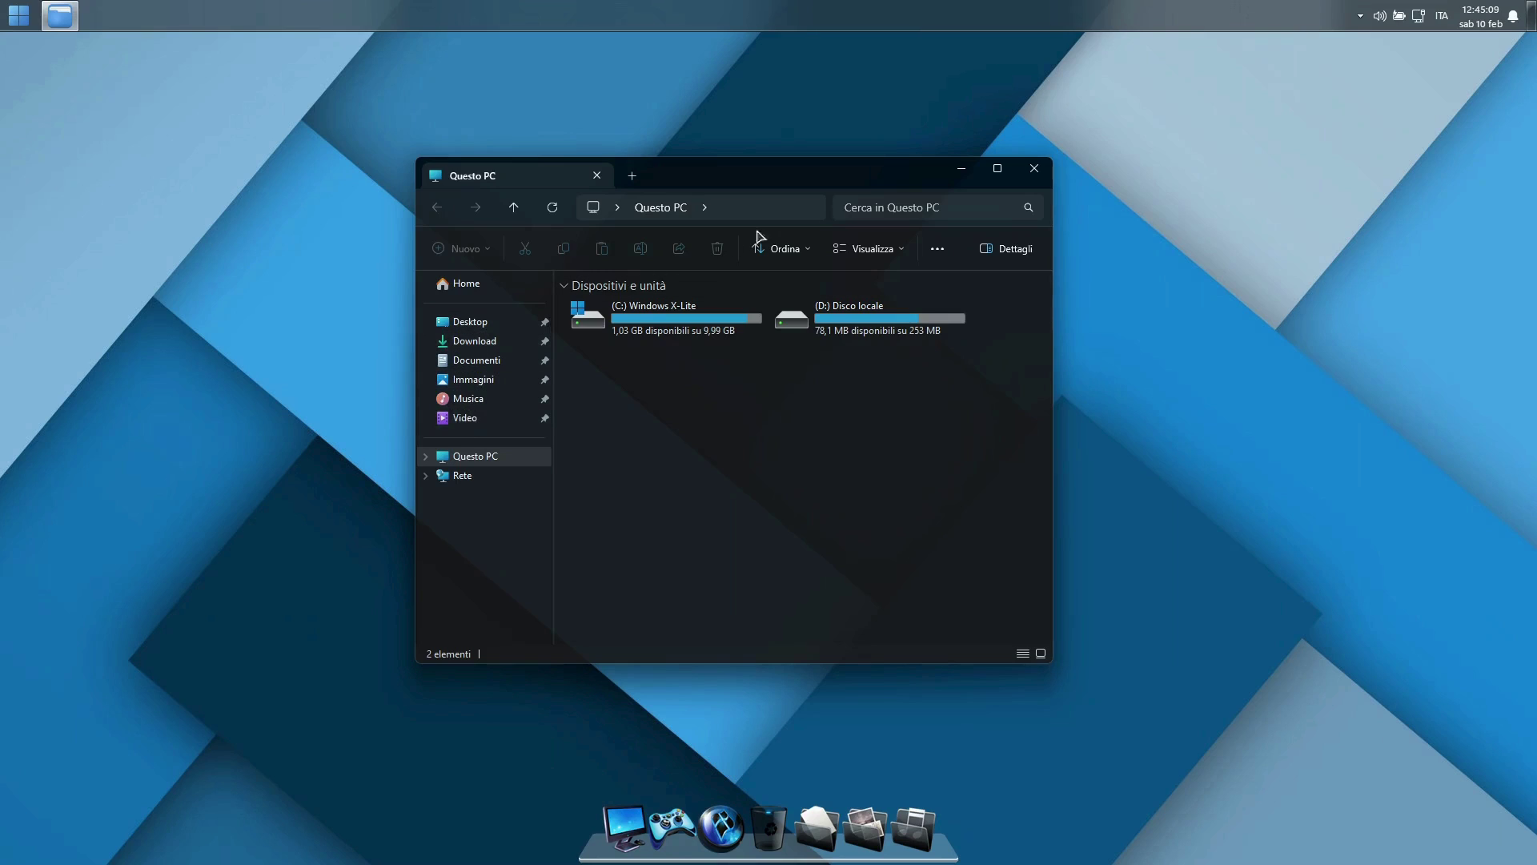
click(1032, 170)
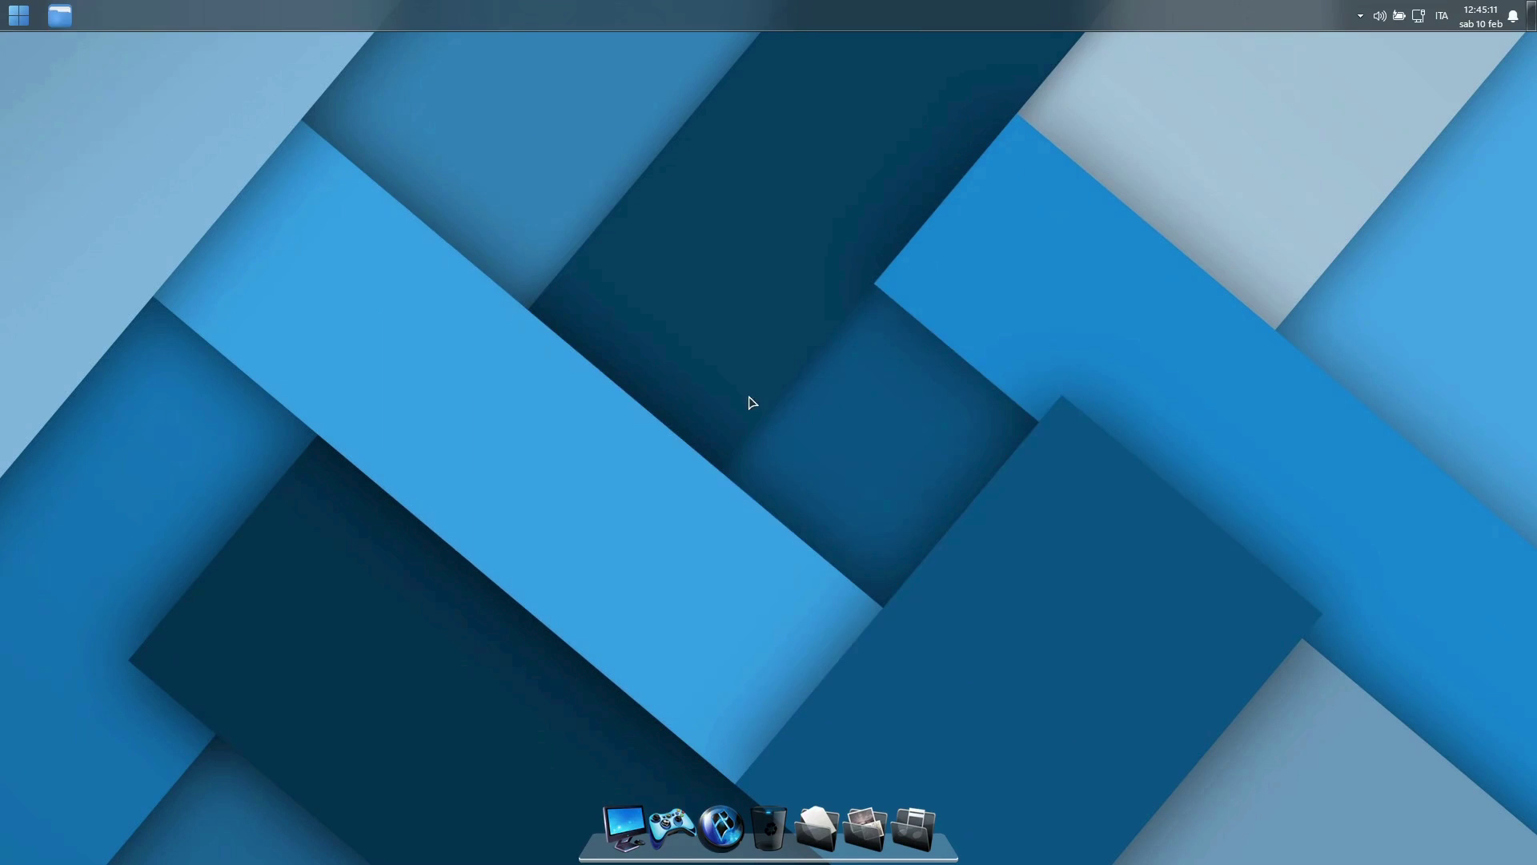
Check the Italian translation in the Start menu and the Personalizzazione, App, Account and Data/ora e lingua settings pages, and close Impostazioni.
click(18, 15)
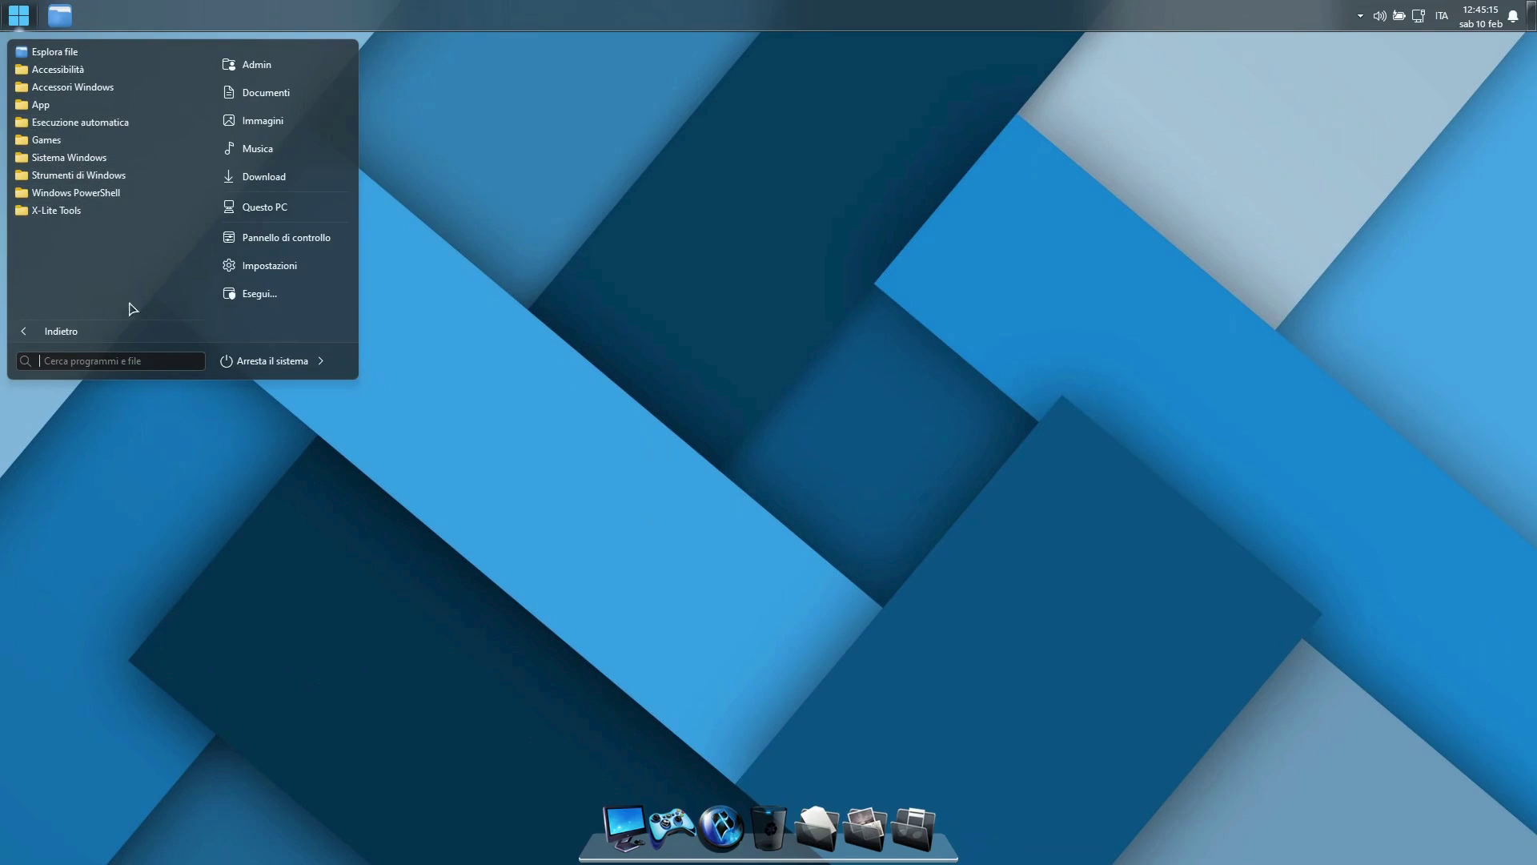
click(595, 520)
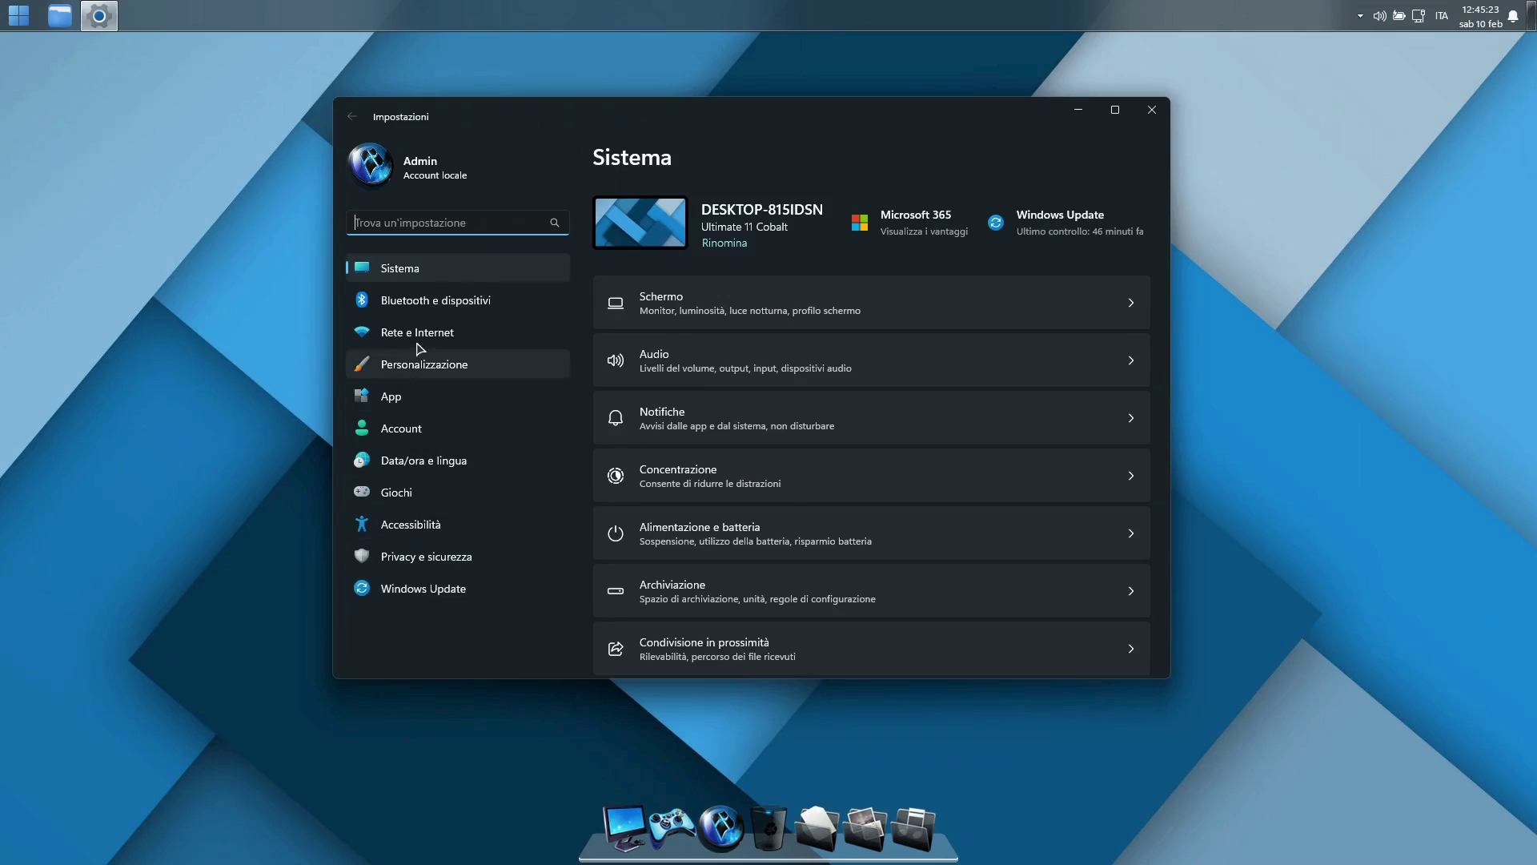
click(475, 365)
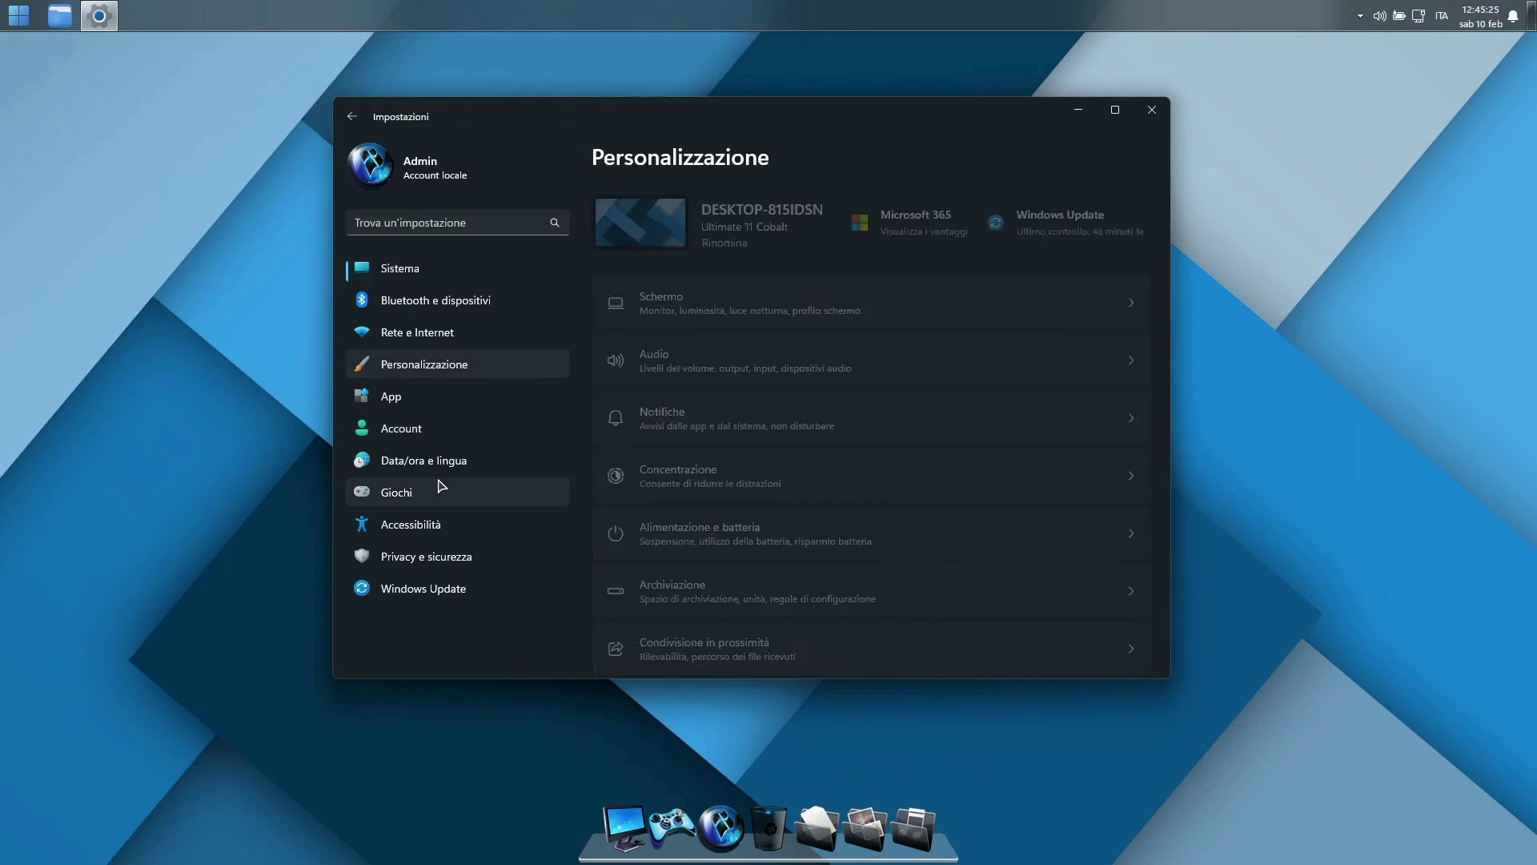
scroll(899, 332, down, 3)
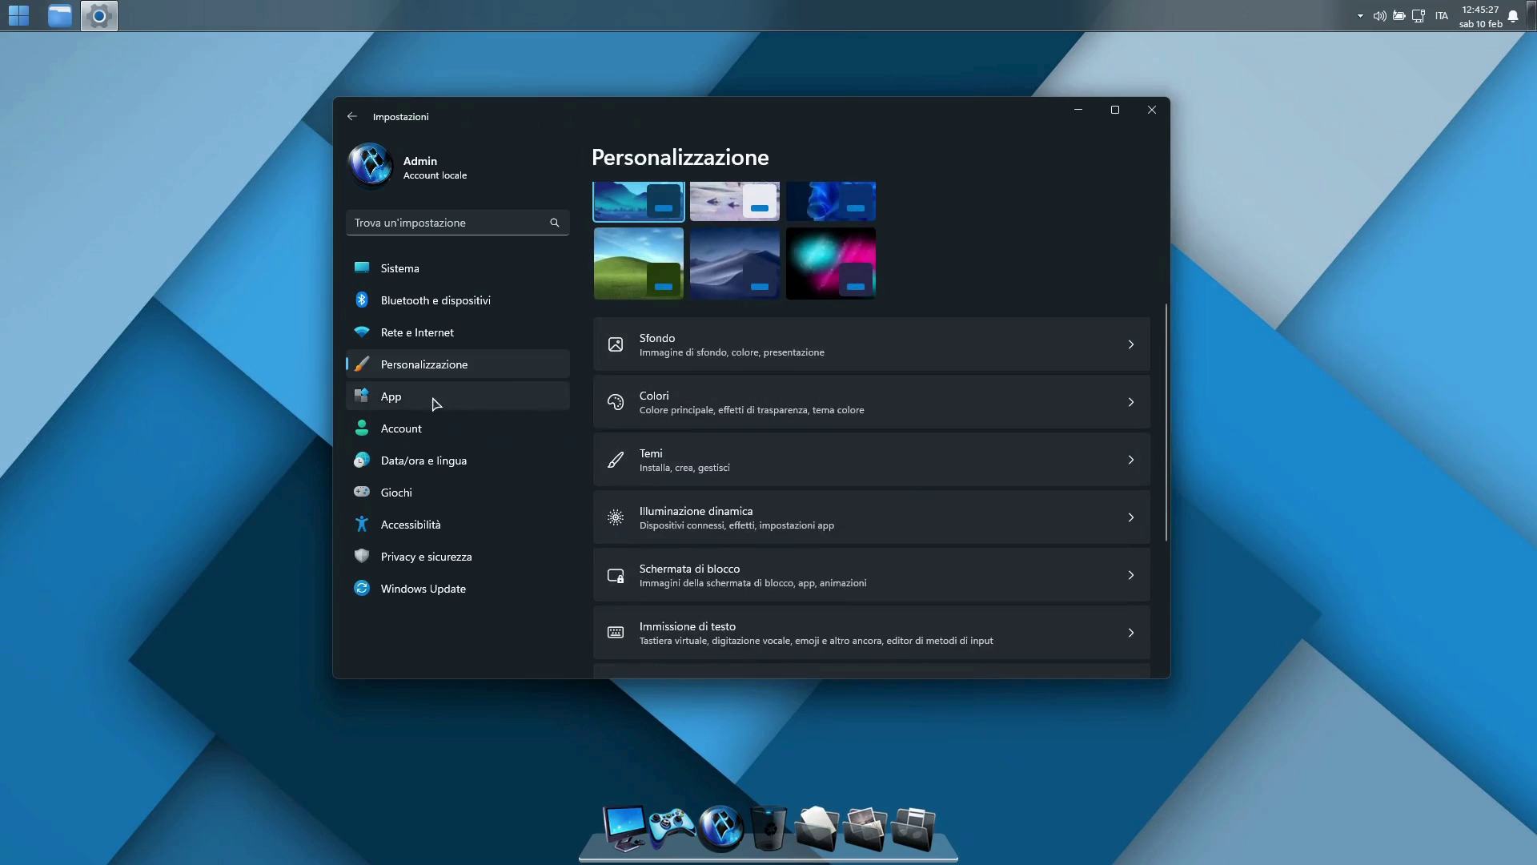
click(392, 396)
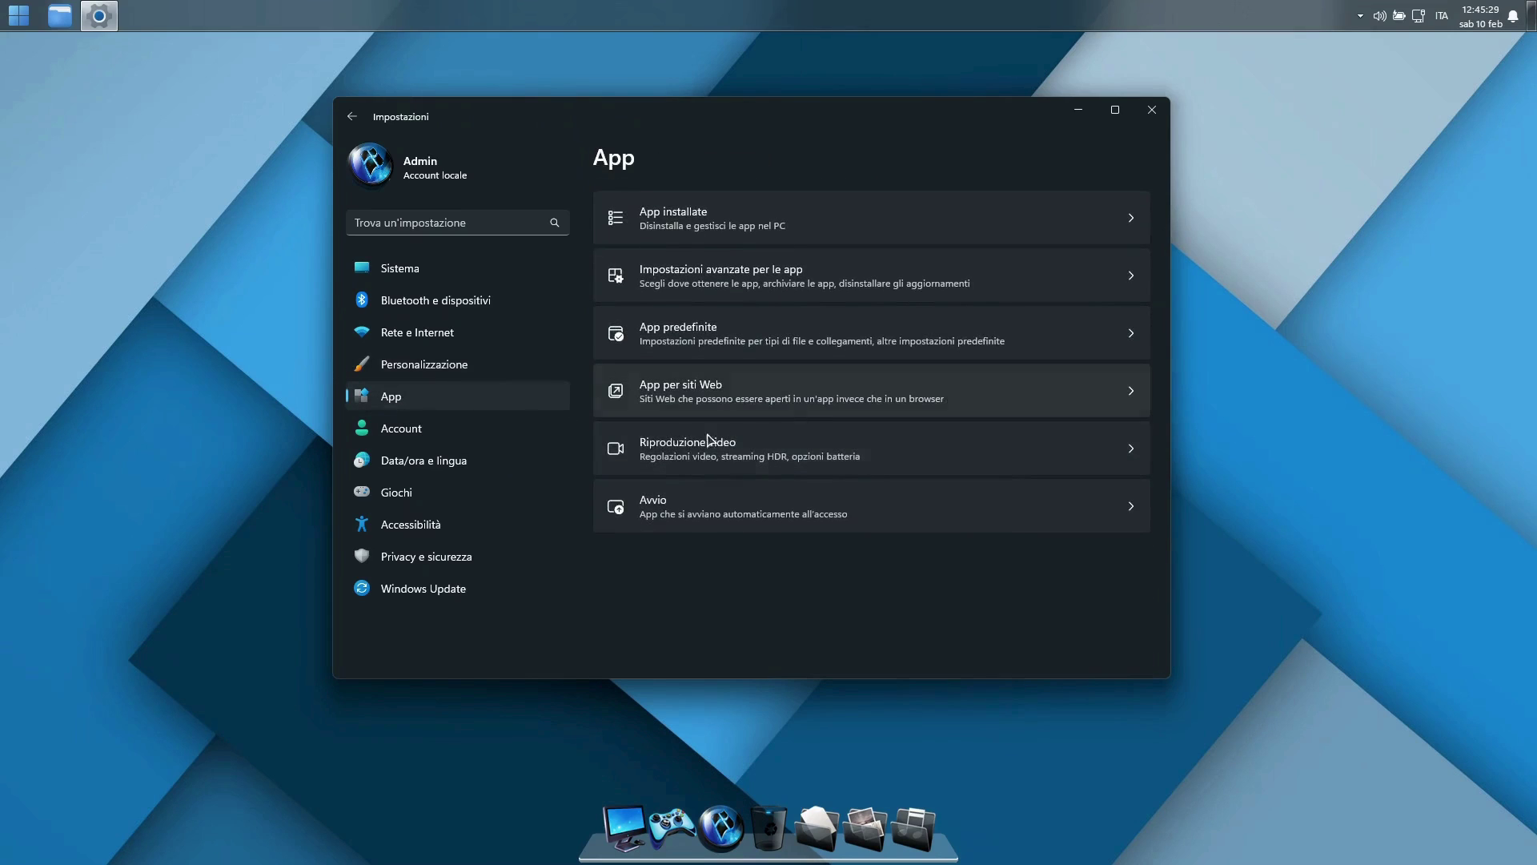
click(411, 433)
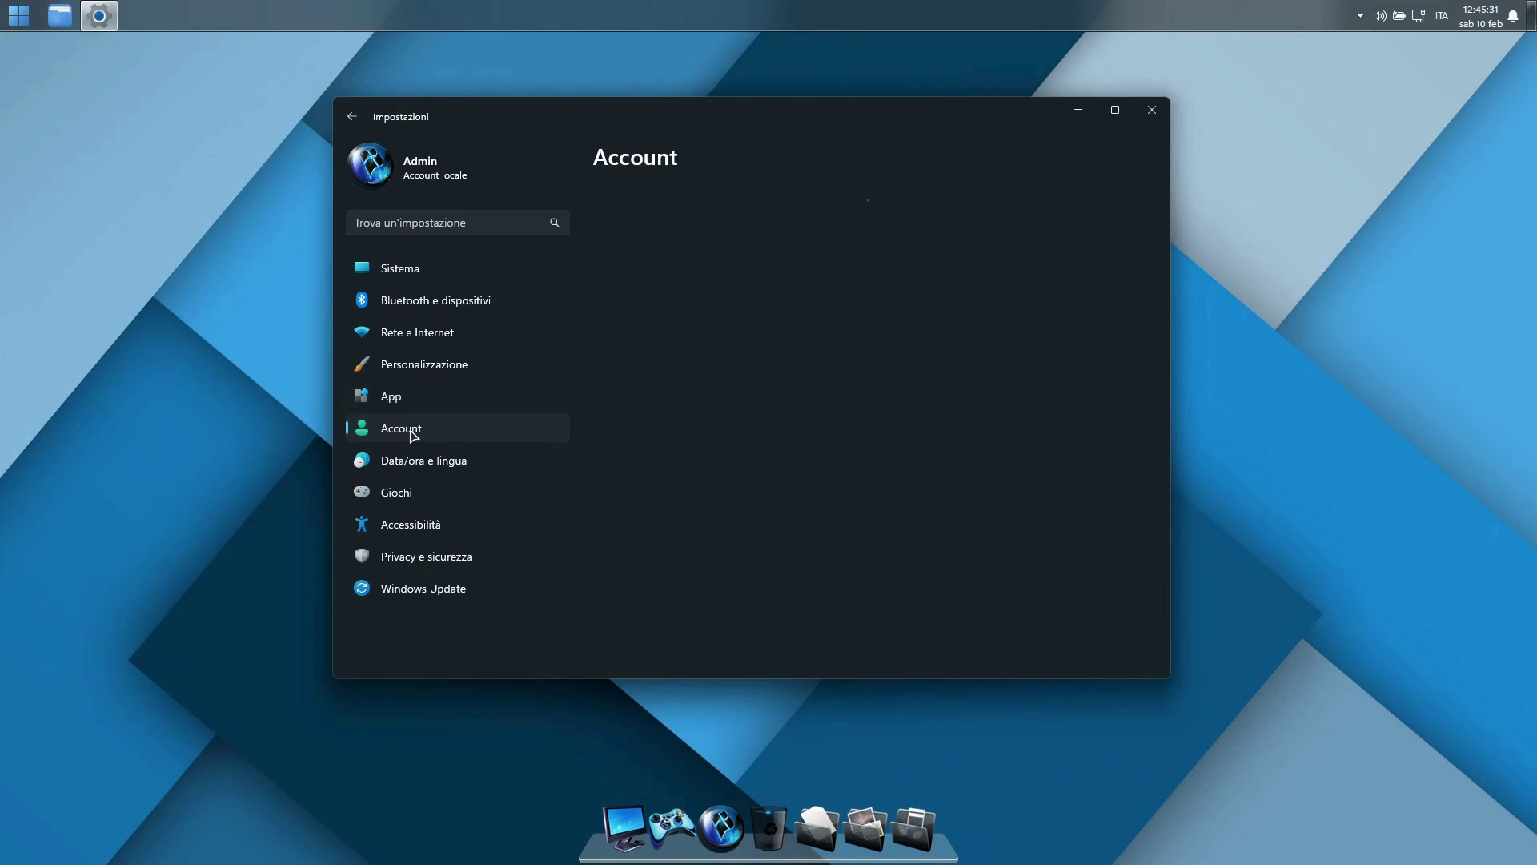
scroll(880, 408, down, 2)
scroll(880, 408, down, 8)
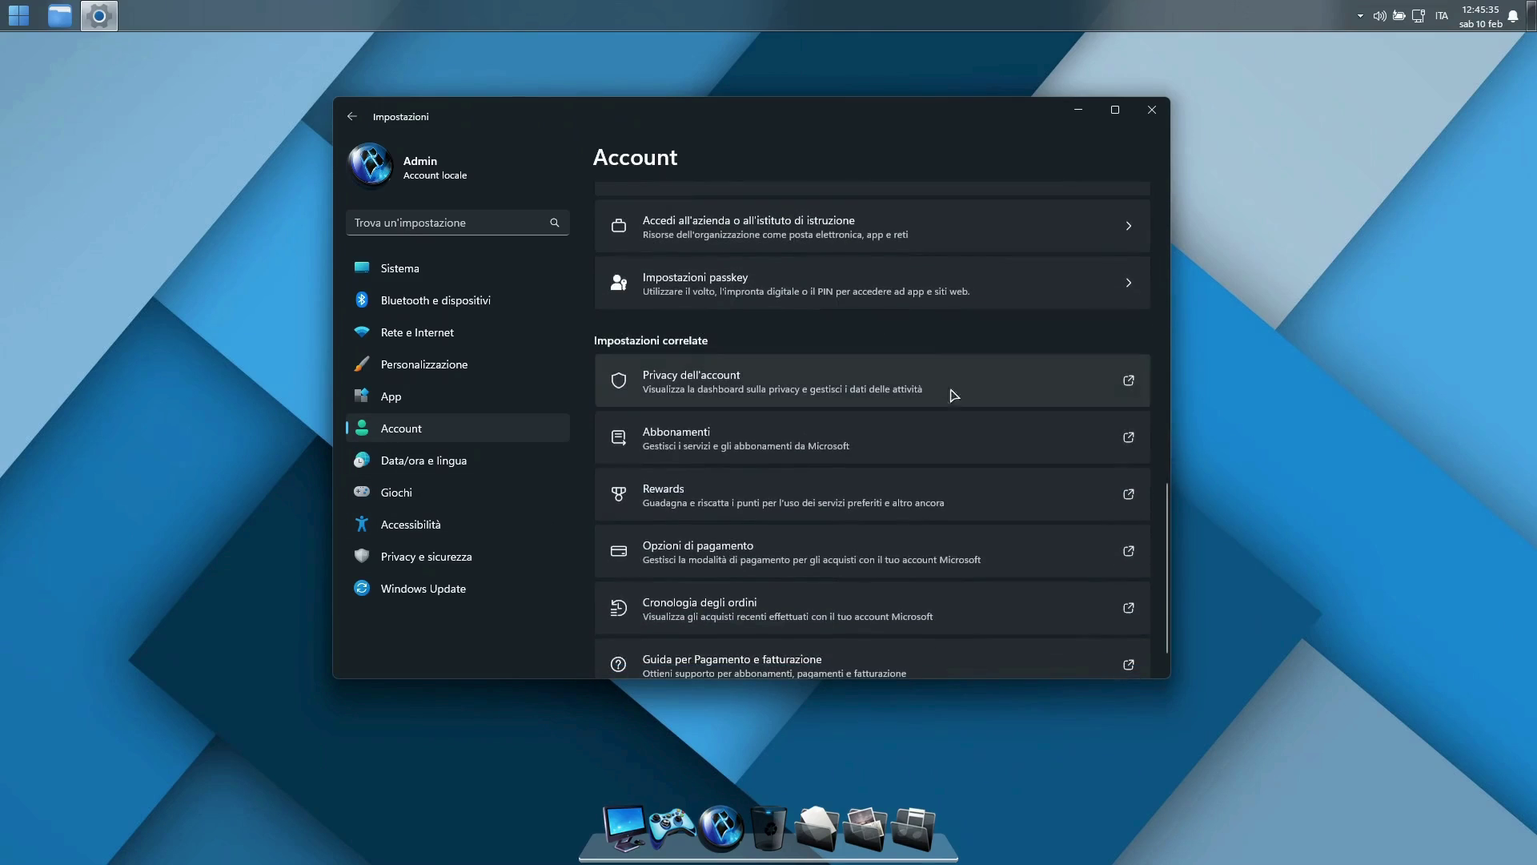
click(385, 464)
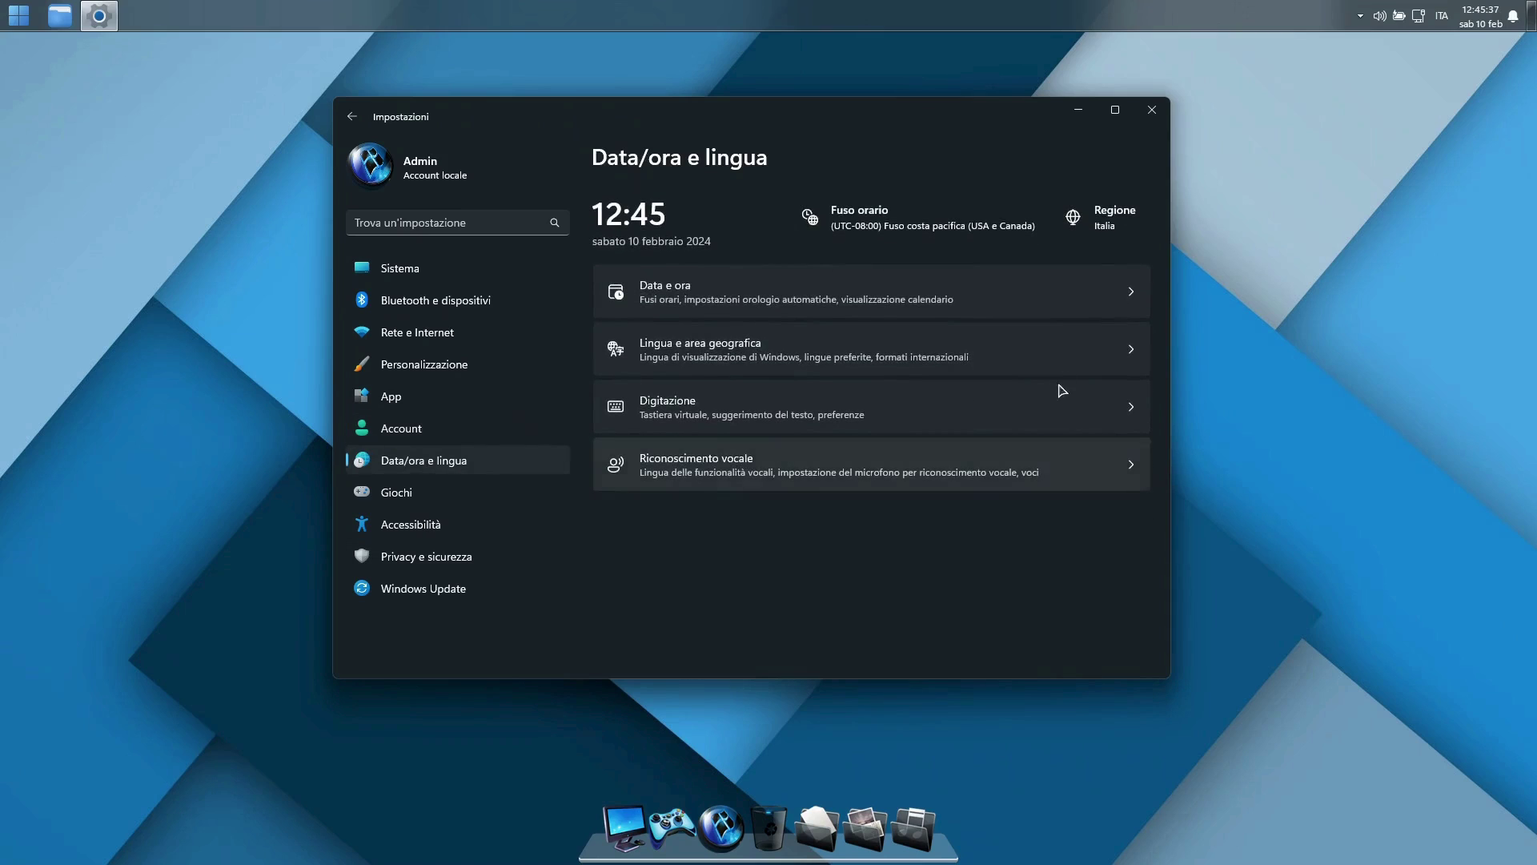
click(1152, 112)
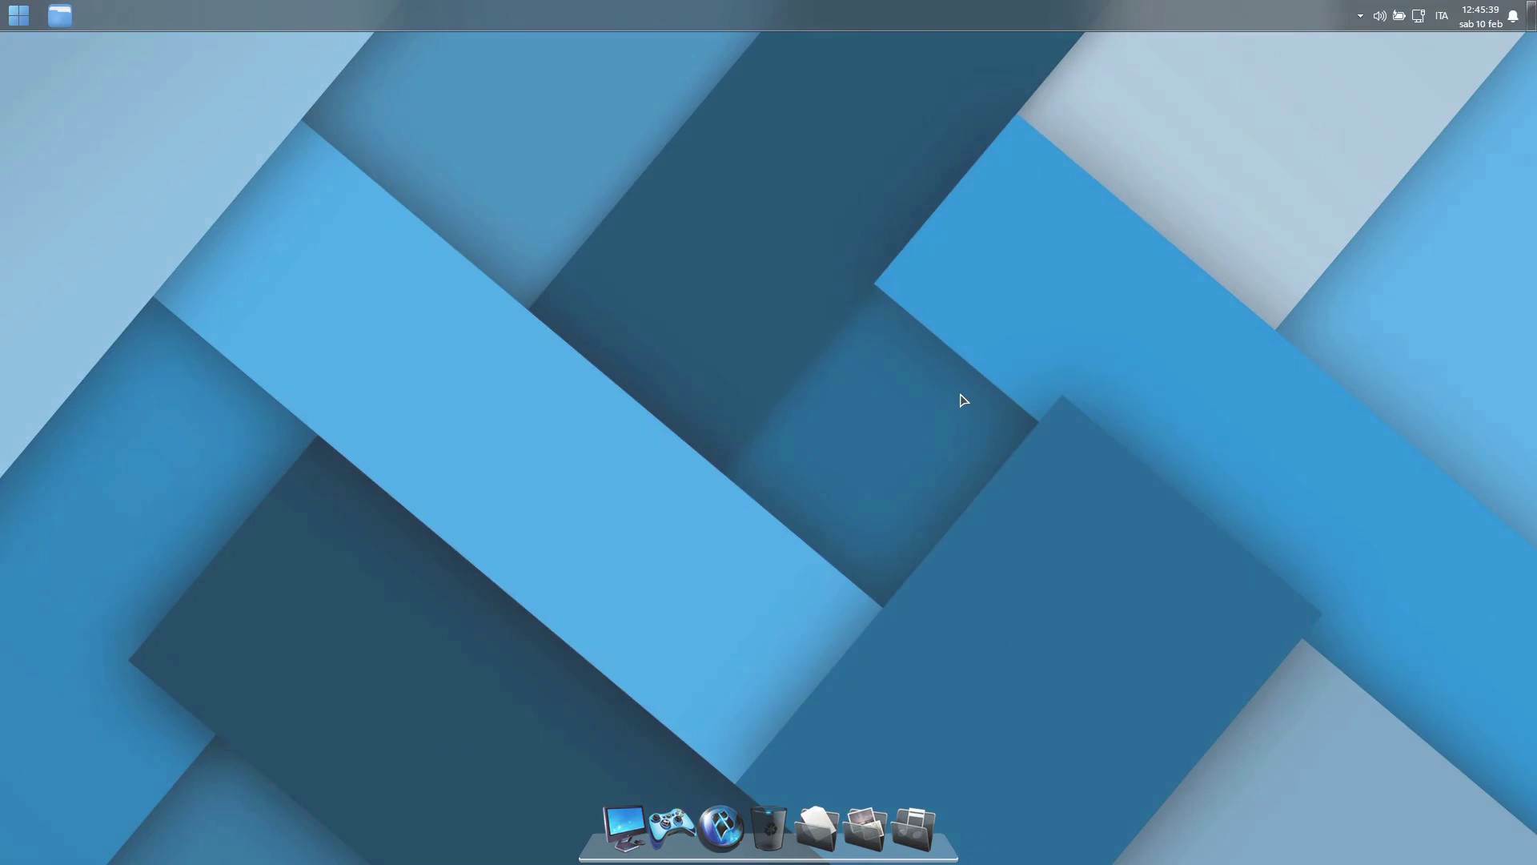